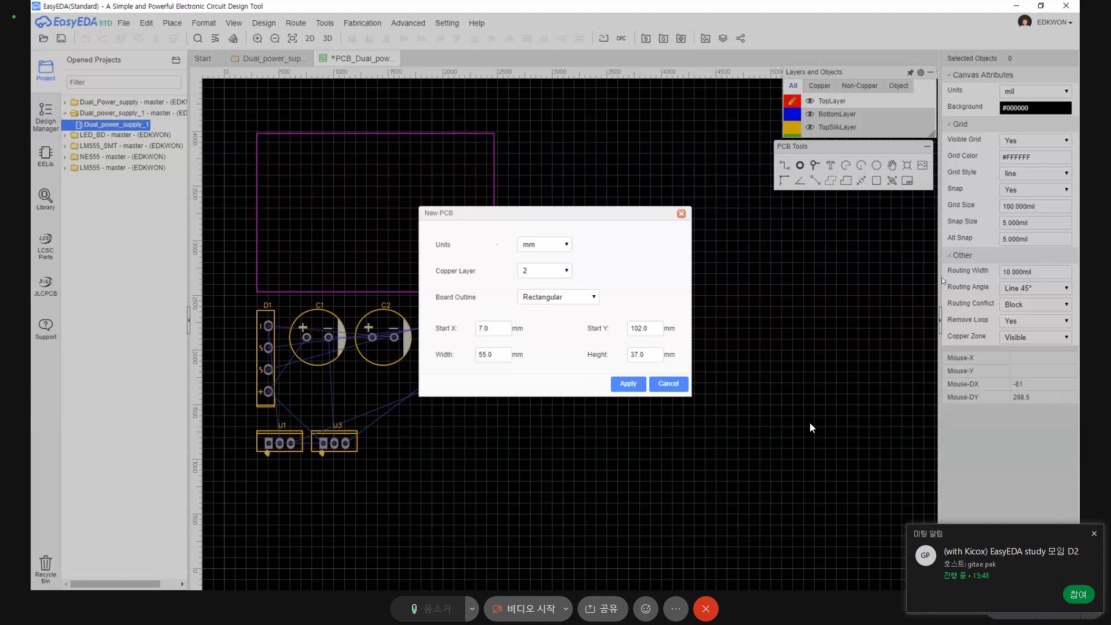
Dismiss the New PCB dialog without applying its board settings.
drag(561, 215, 724, 241)
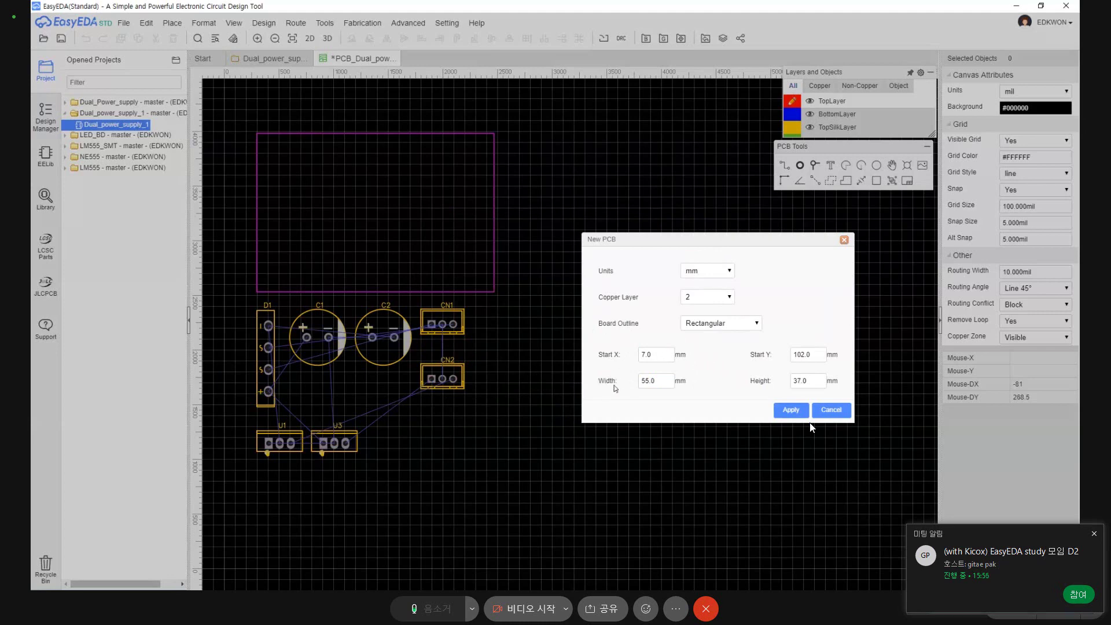
drag(691, 241, 632, 242)
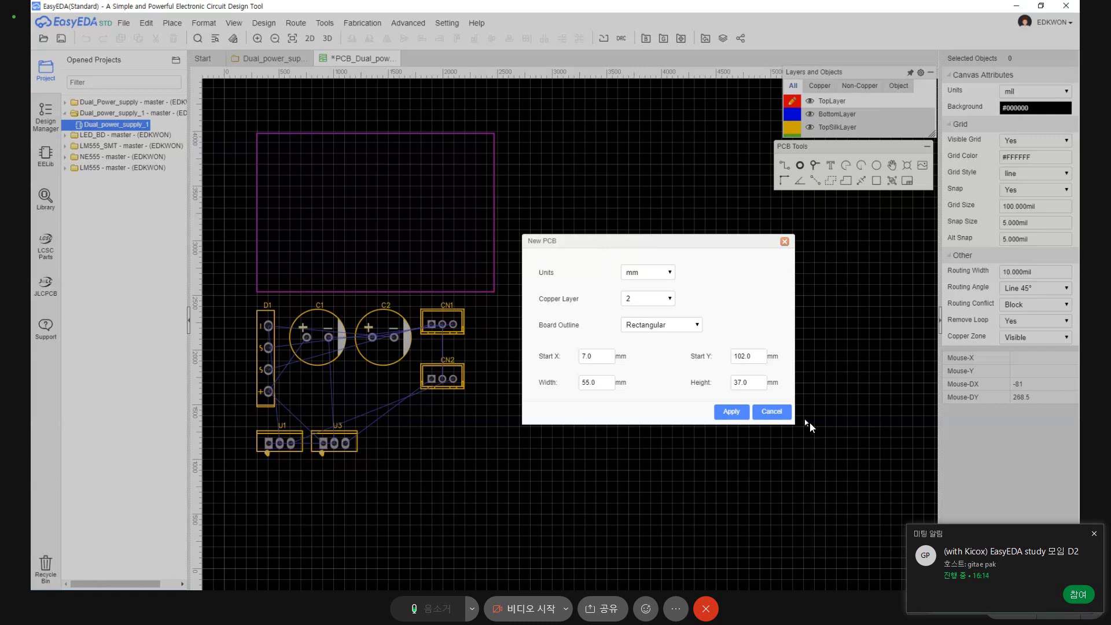
click(770, 412)
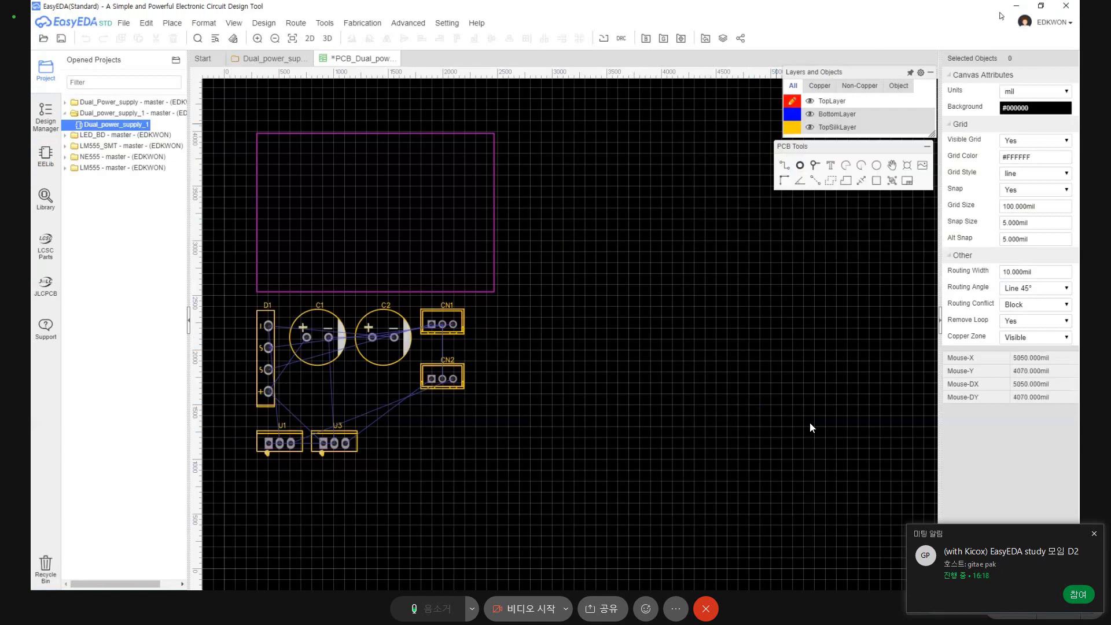
click(1017, 11)
scroll(493, 310, down, 3)
scroll(494, 309, up, 3)
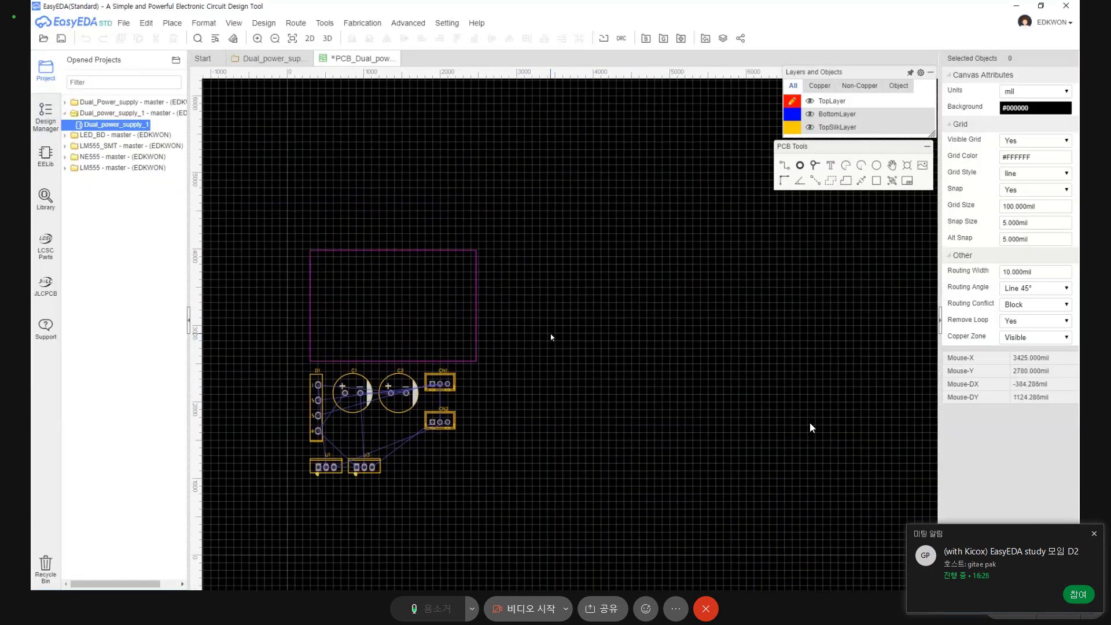
Select the board outline and go through its layer, width, net and start coordinate properties.
drag(285, 231, 546, 375)
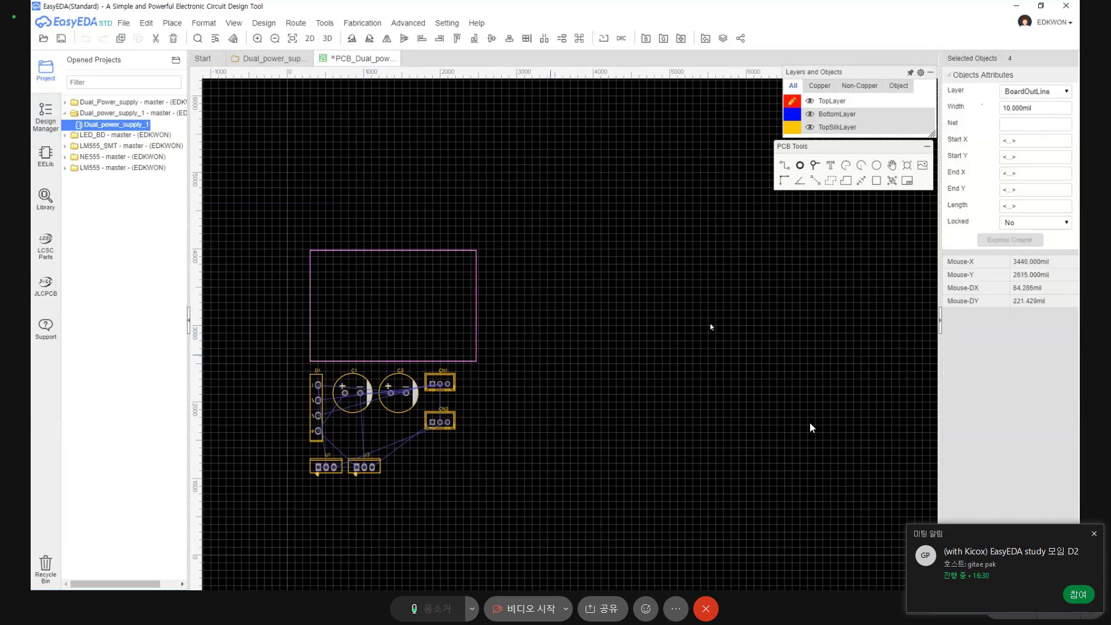
click(757, 254)
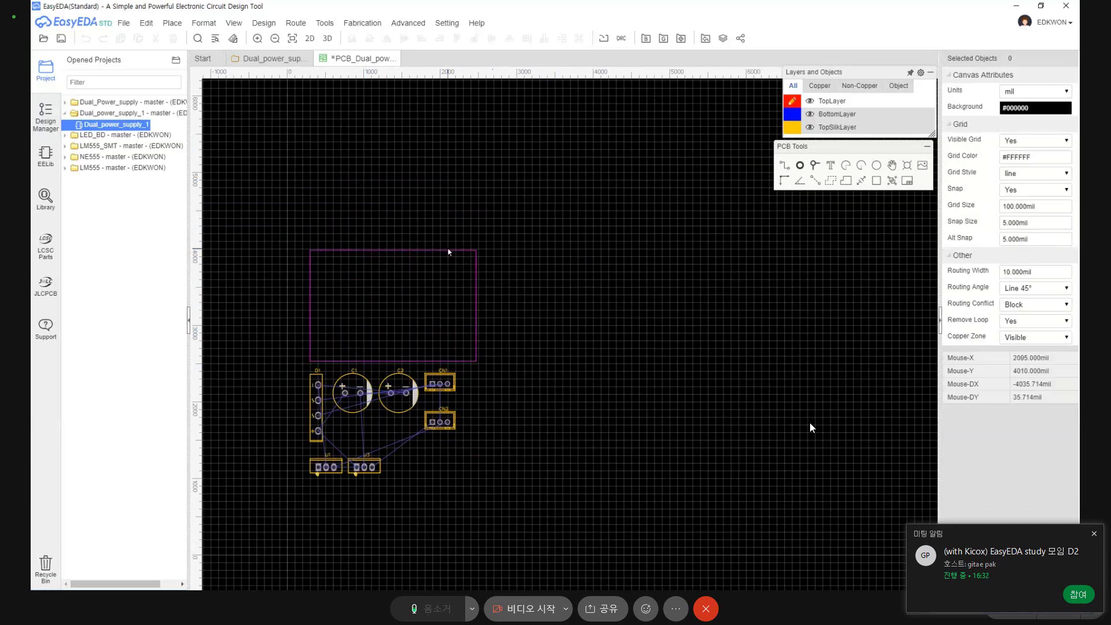
click(449, 253)
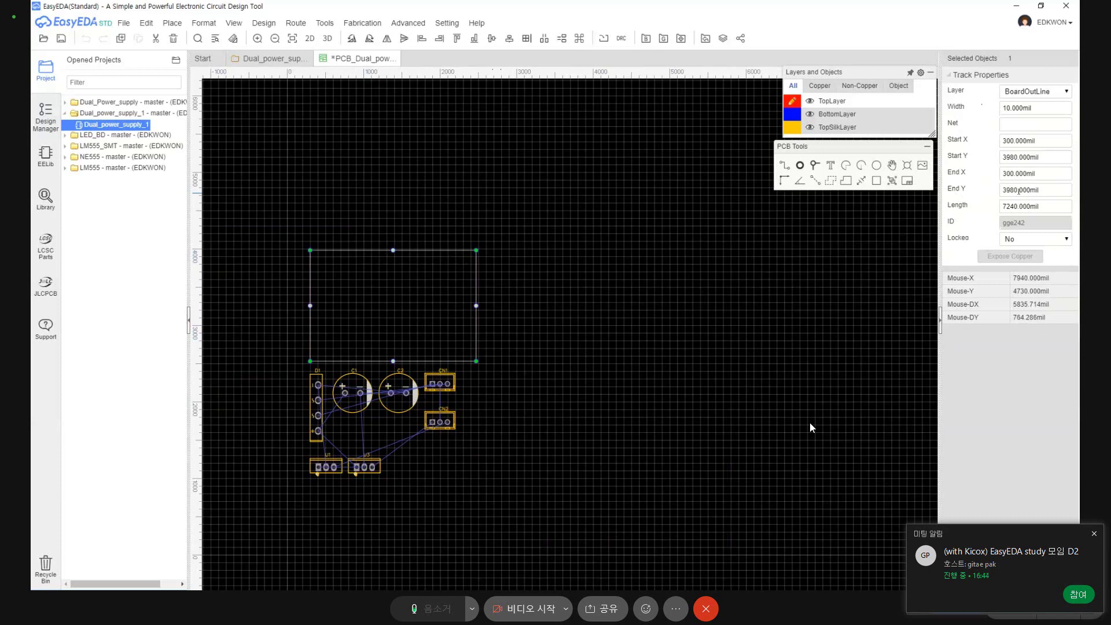
click(1045, 158)
click(1040, 108)
click(1046, 93)
click(1047, 99)
click(1042, 108)
click(990, 118)
click(1009, 122)
click(1033, 140)
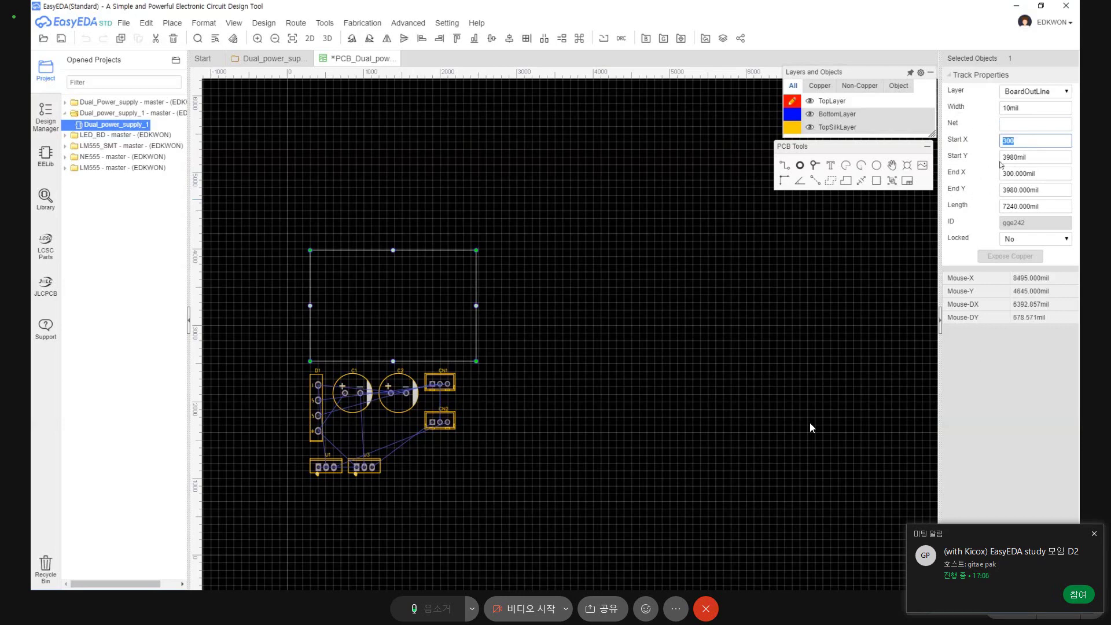
Set the board outline's Start Y to 4000 mil.
click(1044, 175)
click(1038, 156)
text(4000)
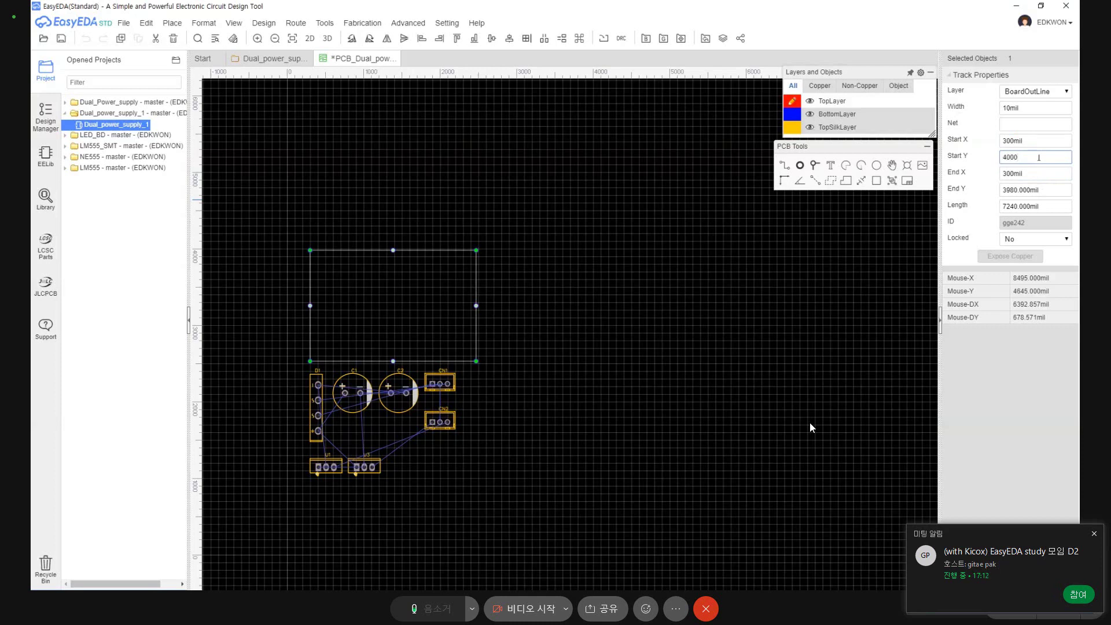
key(Return)
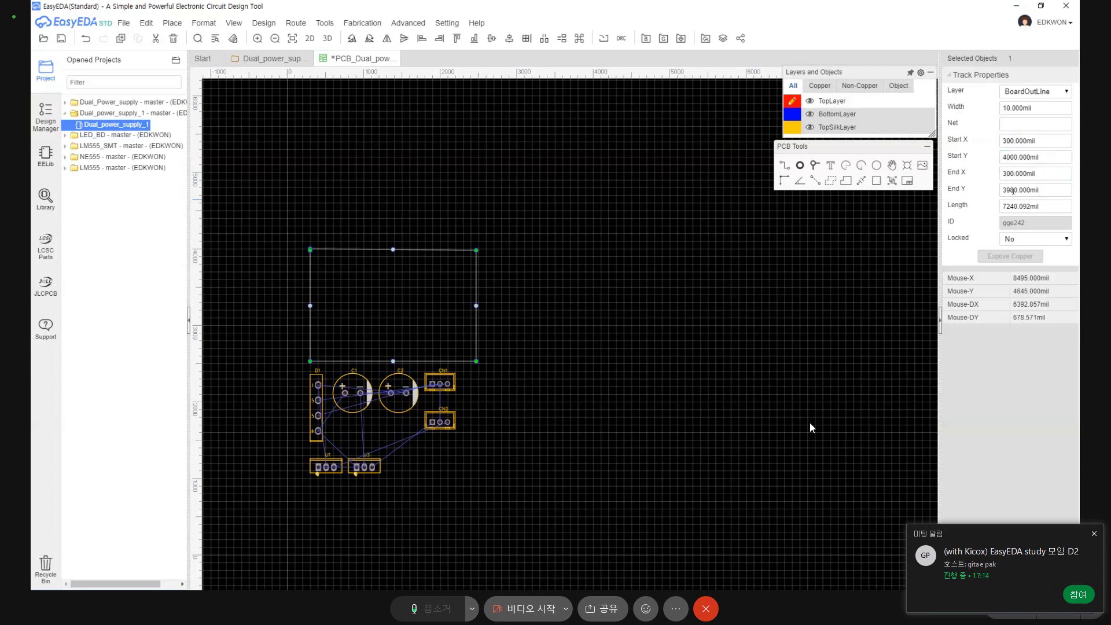
Set the board outline's End Y to 4000 mil to match its start point.
click(1013, 192)
text(4000)
key(Return)
click(1047, 190)
key(Return)
scroll(499, 289, up, 2)
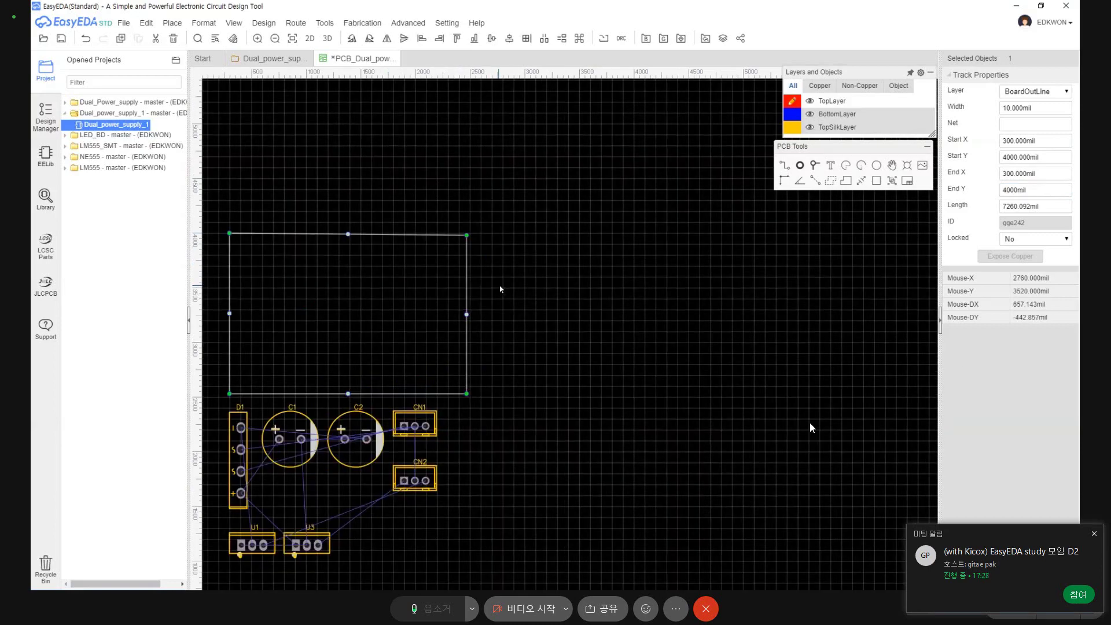
scroll(501, 289, up, 3)
scroll(519, 272, down, 2)
right_drag(519, 272, 596, 287)
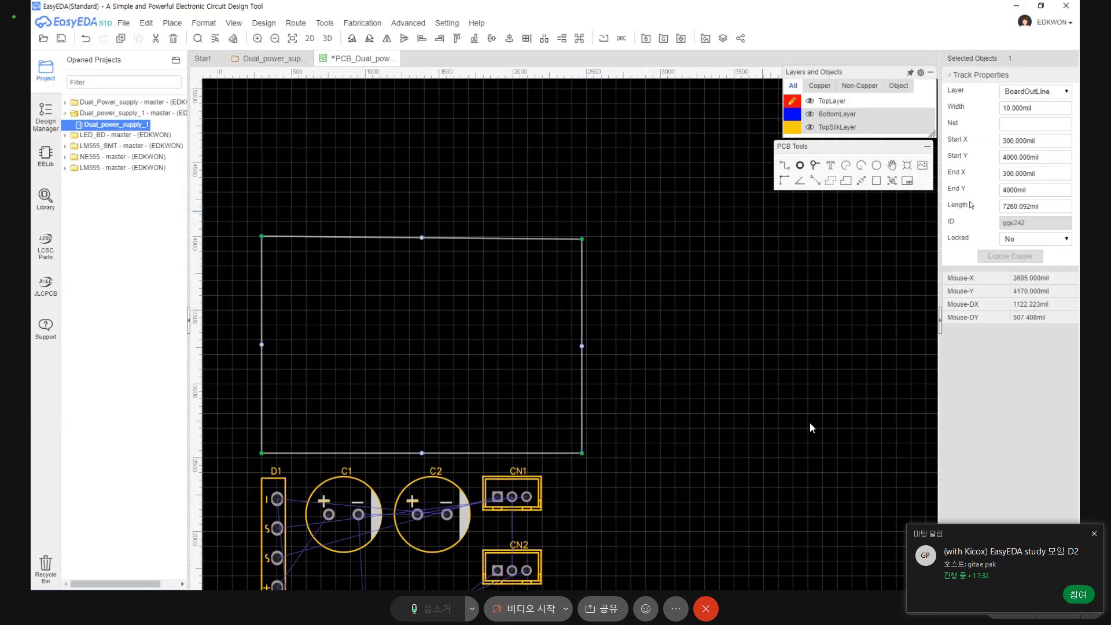
click(1039, 187)
text(4000)
key(Return)
Try to level the slanted top edge of the board outline by moving its upper-right corner slightly.
click(356, 216)
click(317, 237)
click(585, 313)
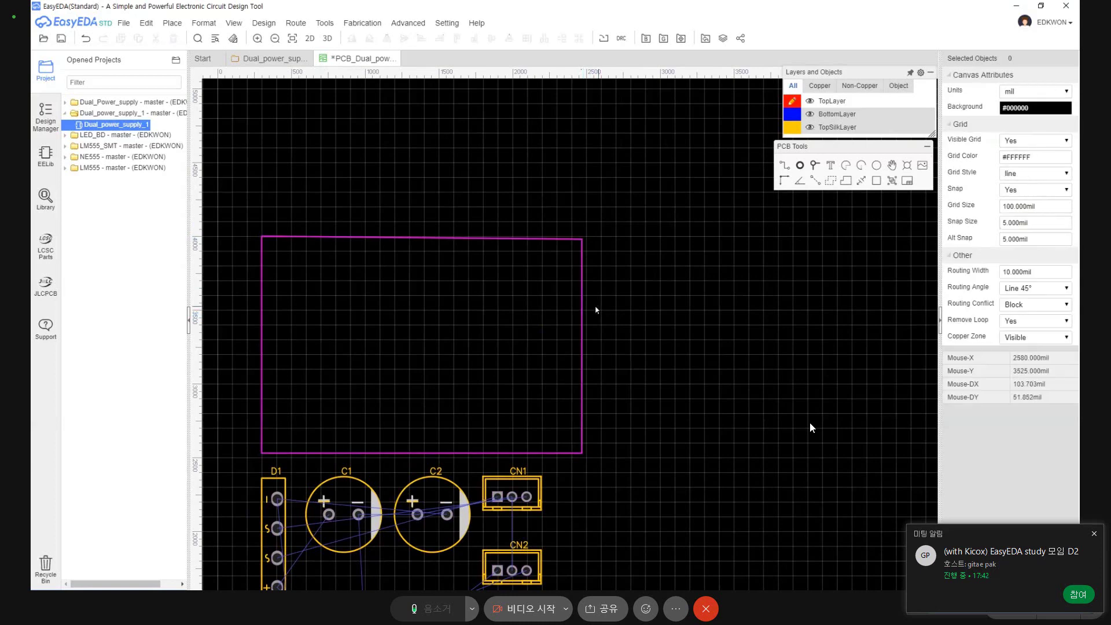
click(582, 311)
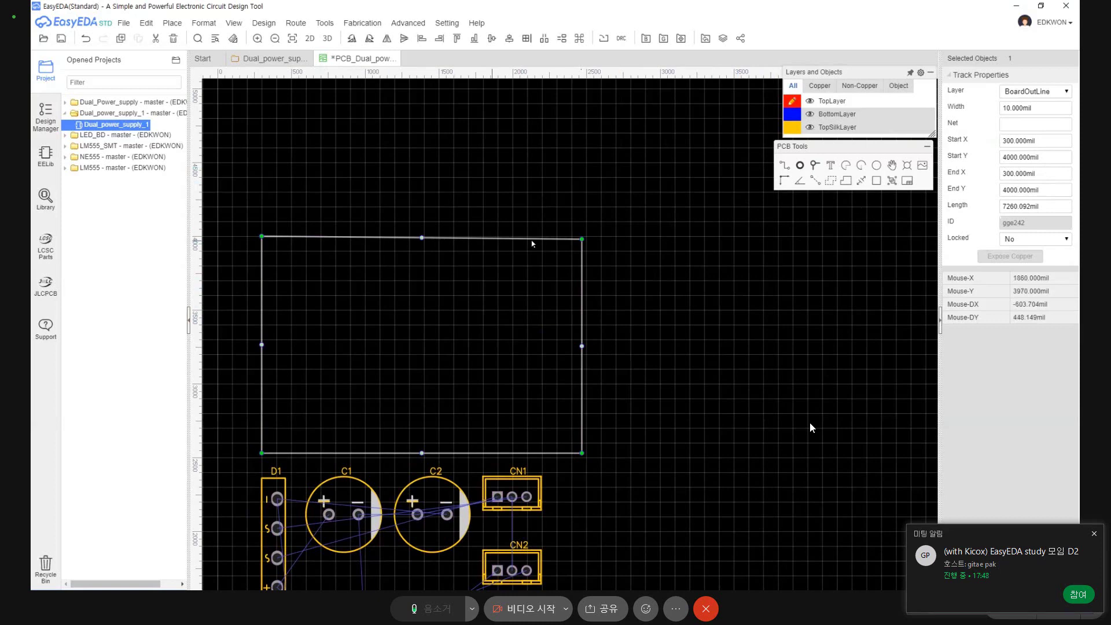
key(Escape)
click(584, 239)
drag(582, 237, 582, 240)
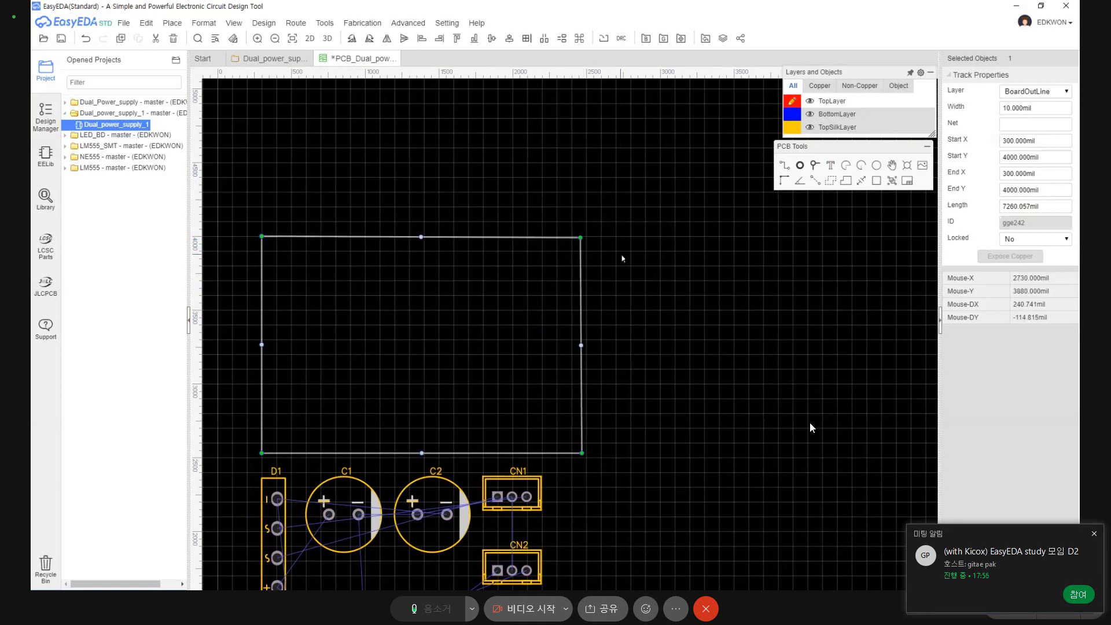
click(491, 318)
scroll(480, 341, down, 1)
scroll(480, 341, down, 1)
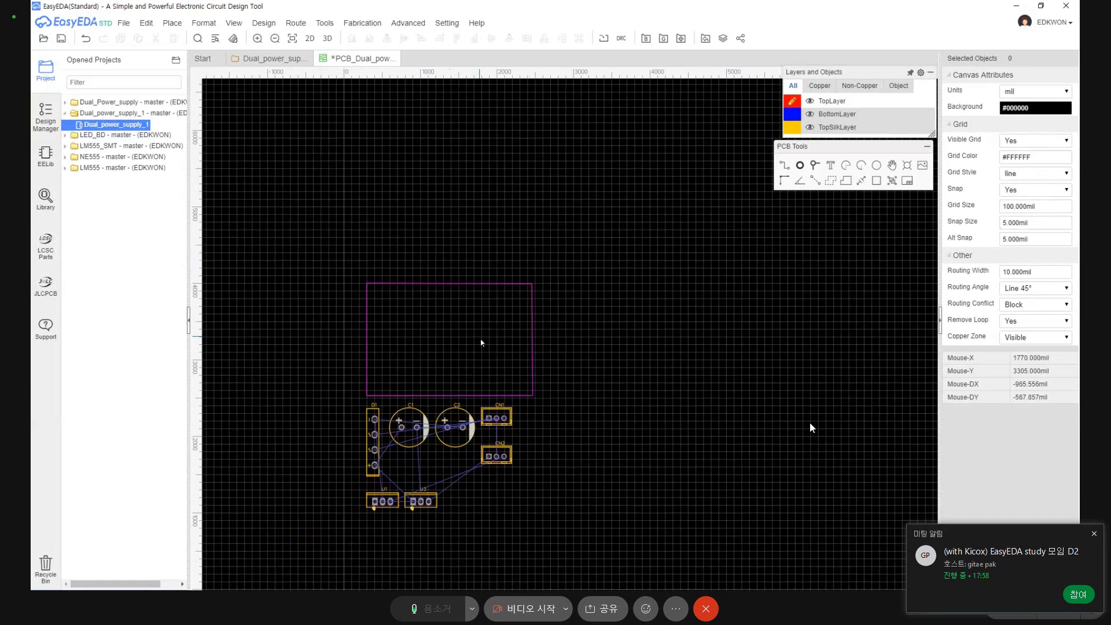
right_drag(480, 340, 494, 362)
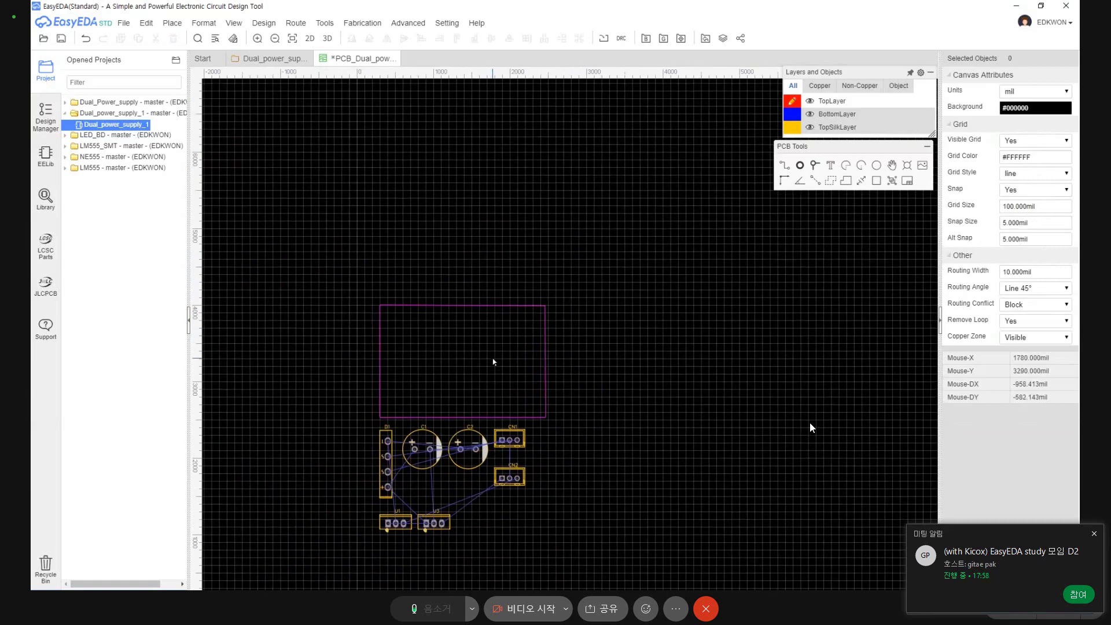
Select the outline's top edge and check its start and end coordinates.
click(407, 306)
scroll(405, 313, up, 1)
scroll(428, 388, down, 2)
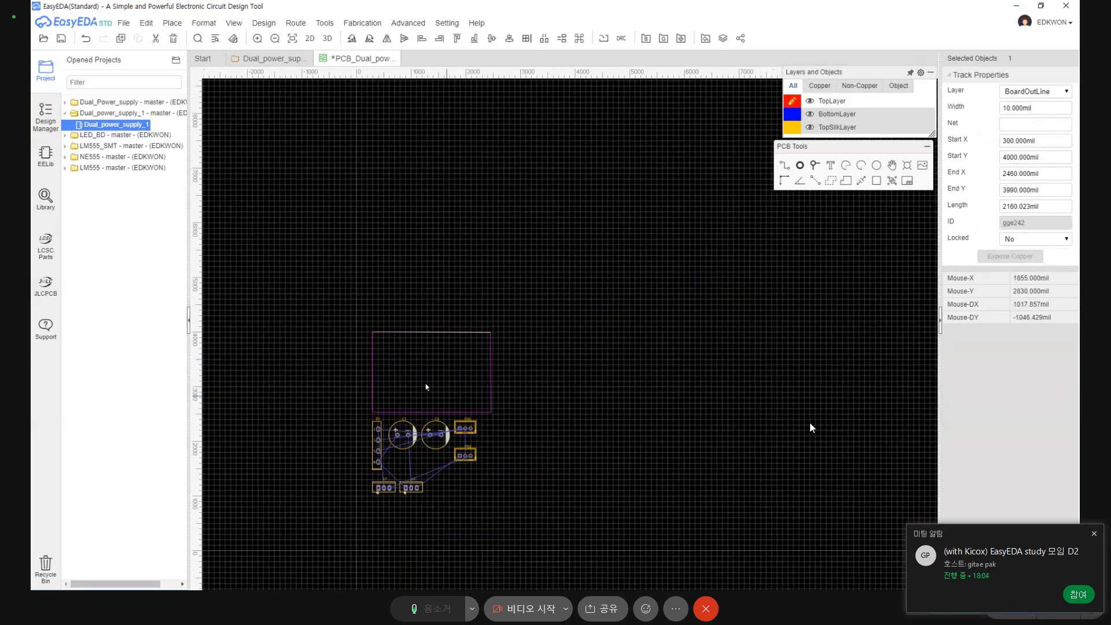
scroll(428, 388, up, 2)
right_drag(335, 391, 484, 397)
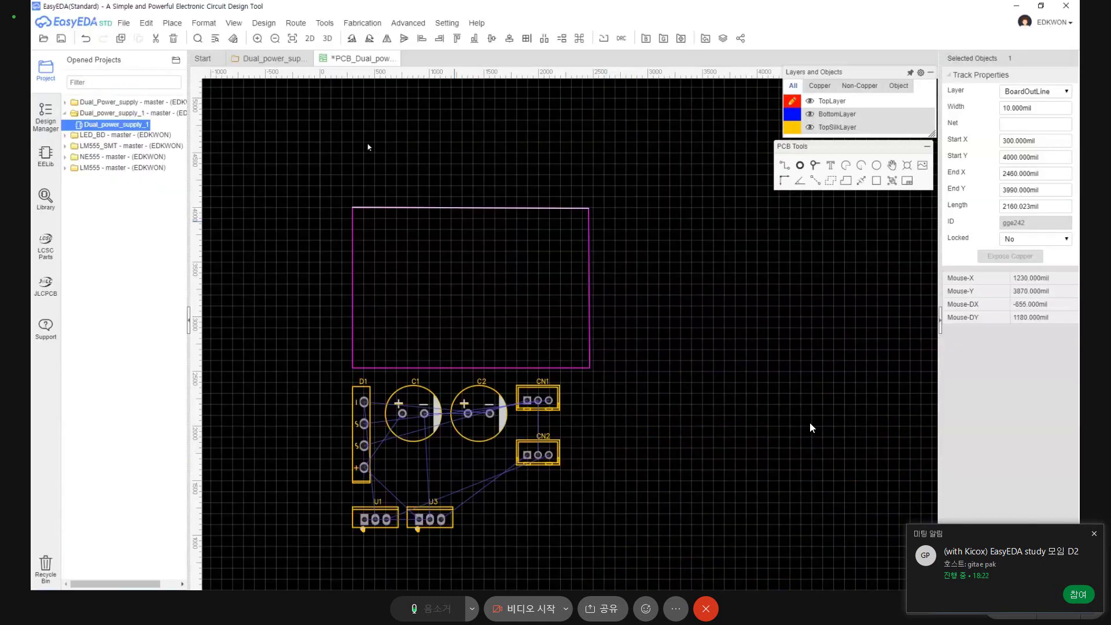
Fit the board outline and all components in the window.
click(234, 23)
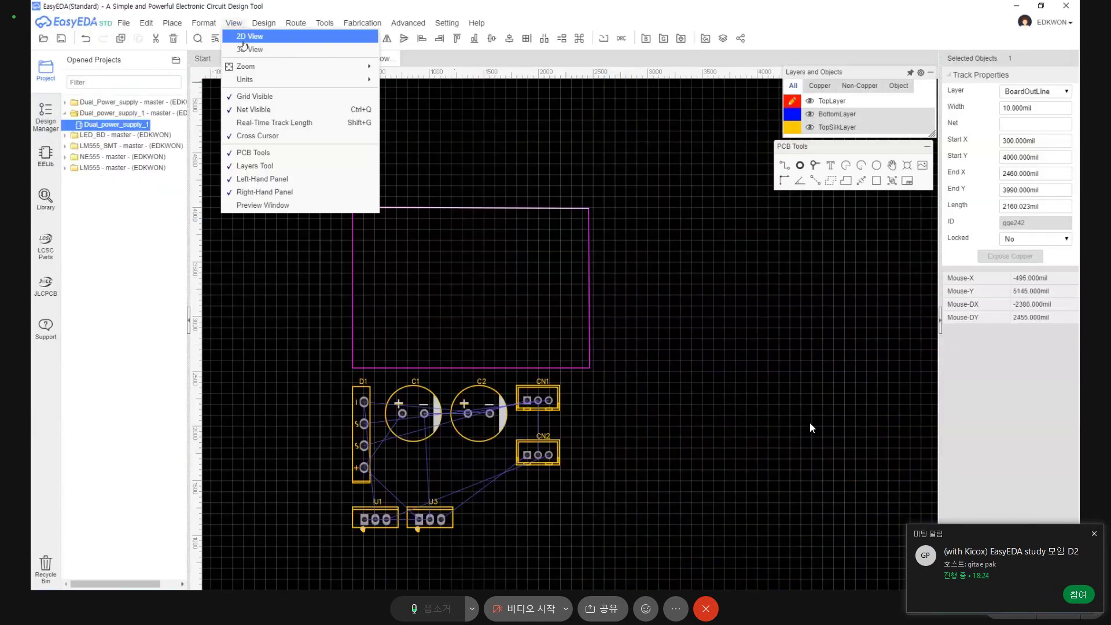
click(249, 36)
scroll(587, 255, down, 1)
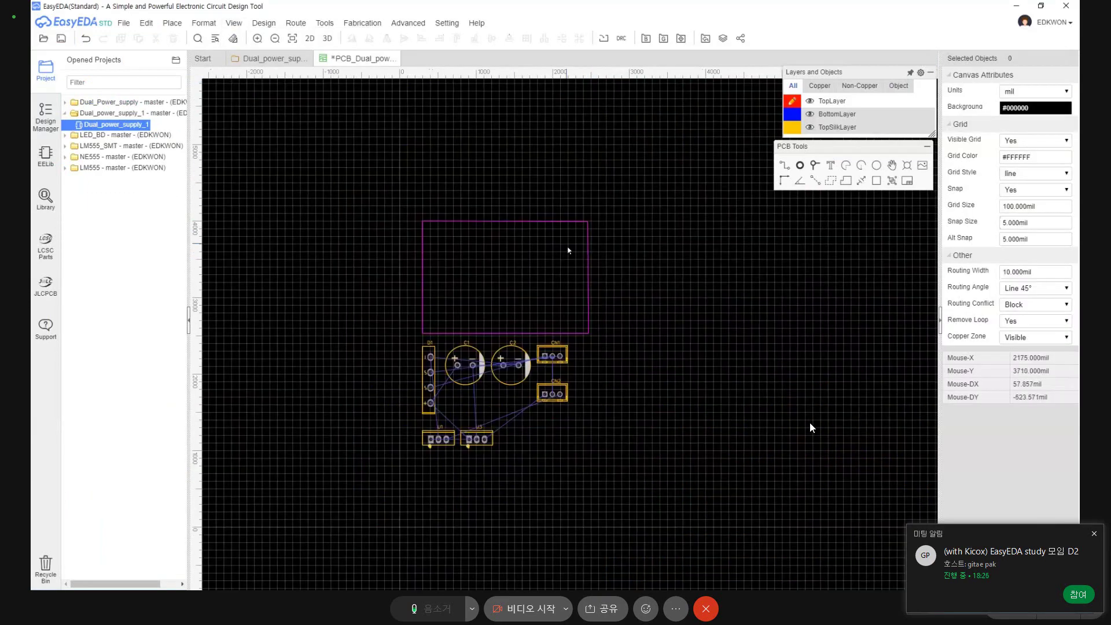
scroll(568, 247, down, 2)
click(205, 24)
mouse_move(235, 24)
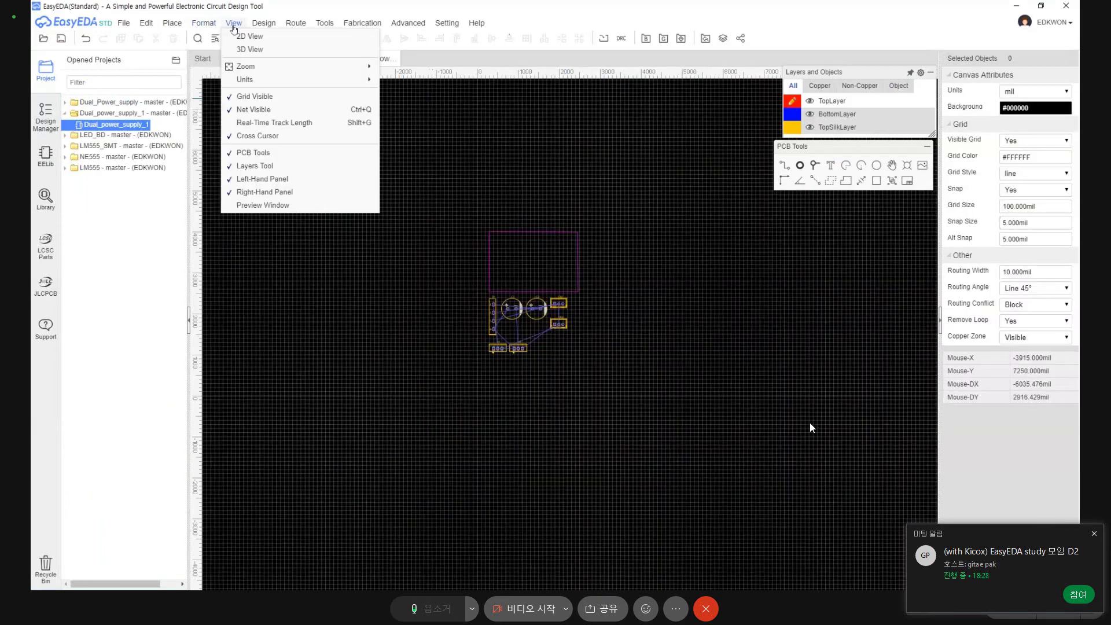
mouse_move(318, 67)
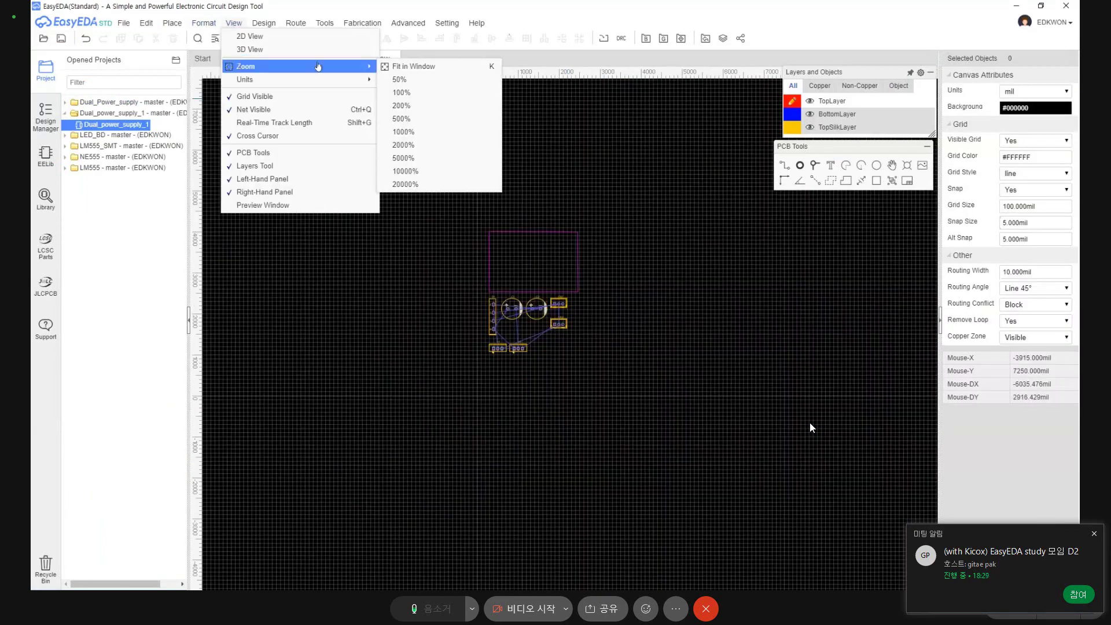
click(414, 66)
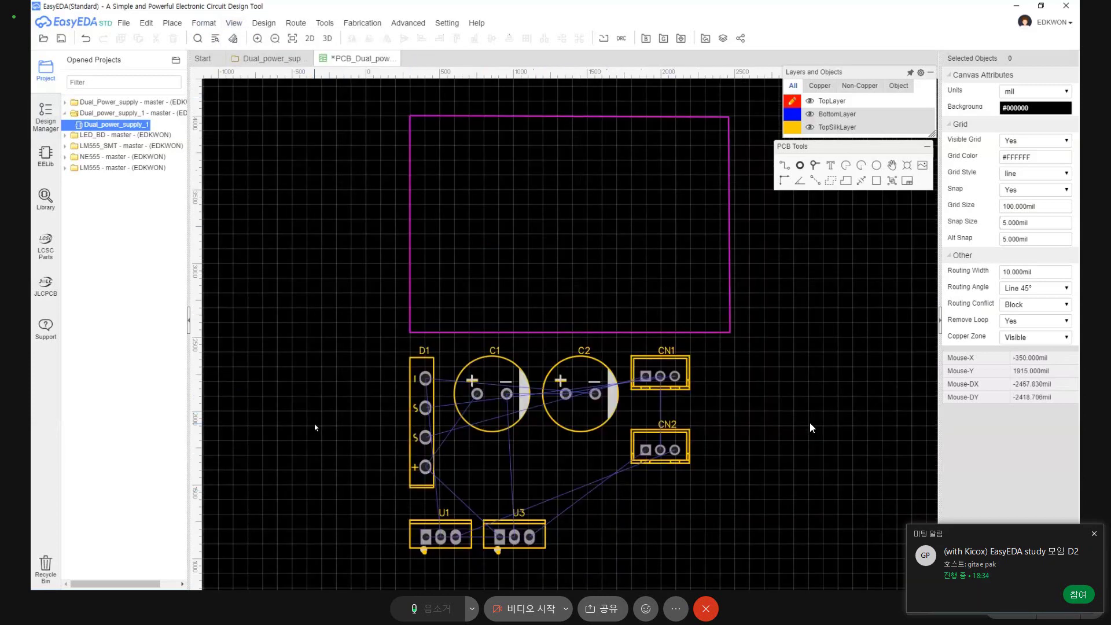
click(239, 24)
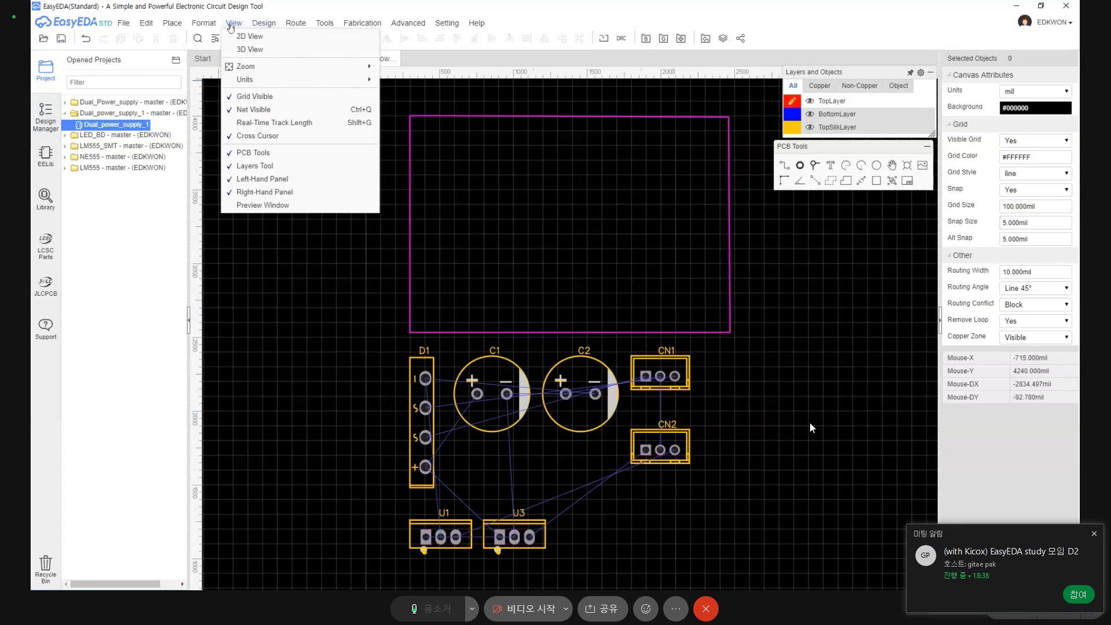
click(528, 240)
scroll(528, 242, up, 5)
scroll(528, 241, down, 8)
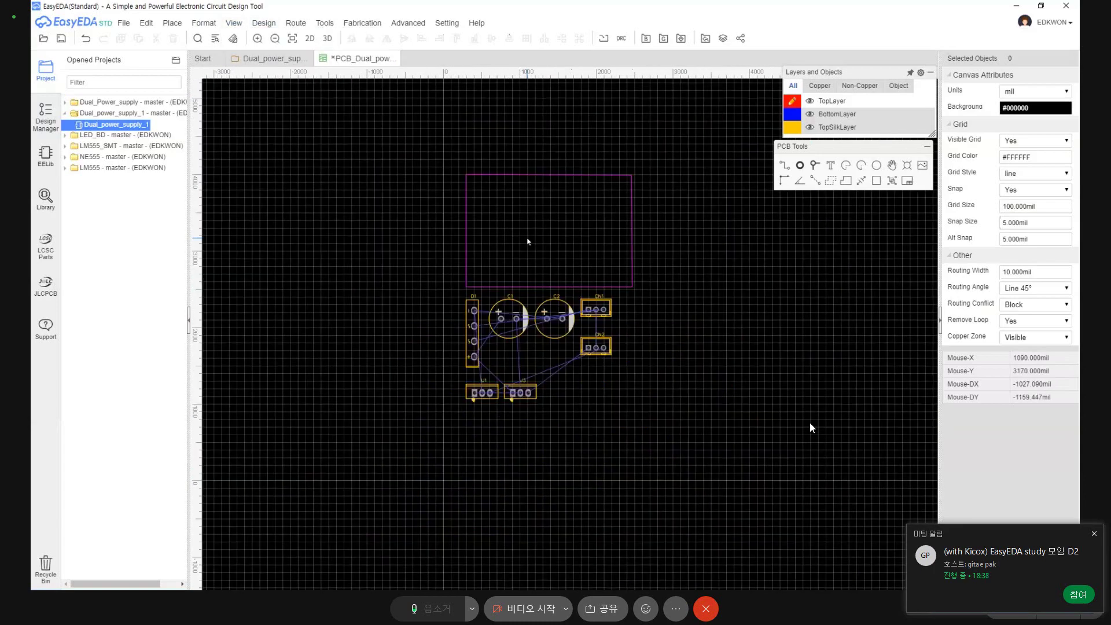
scroll(528, 240, up, 3)
scroll(544, 349, up, 3)
scroll(544, 349, down, 3)
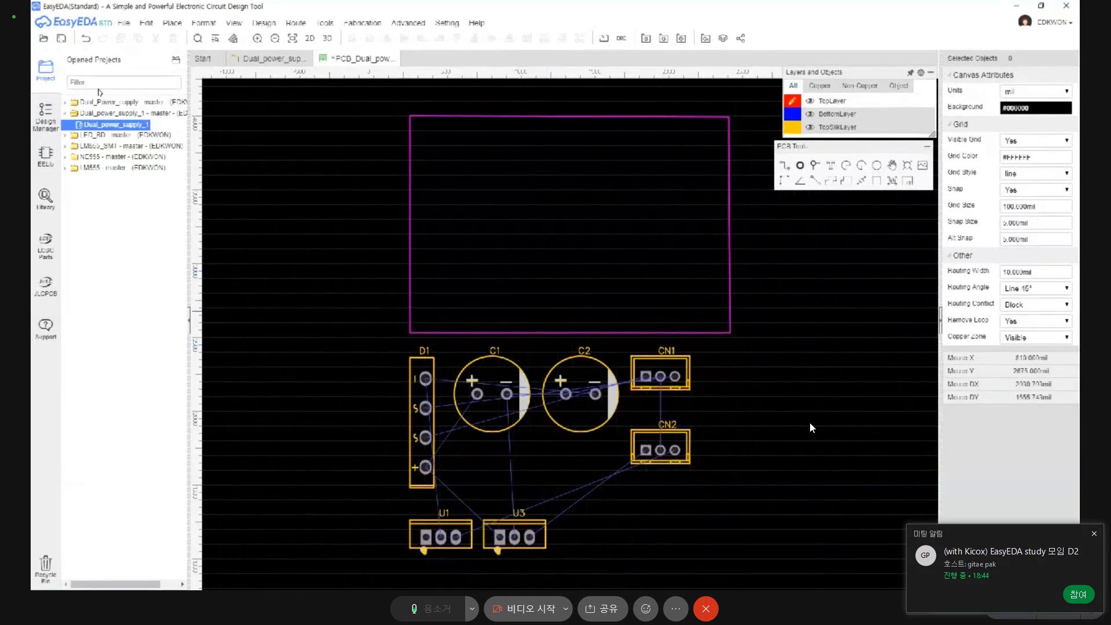
Delete the entire board outline above the components.
mouse_move(352, 200)
right_down()
mouse_move(258, 278)
mouse_move(389, 178)
mouse_move(348, 199)
mouse_move(289, 198)
mouse_move(274, 228)
mouse_move(294, 216)
right_up()
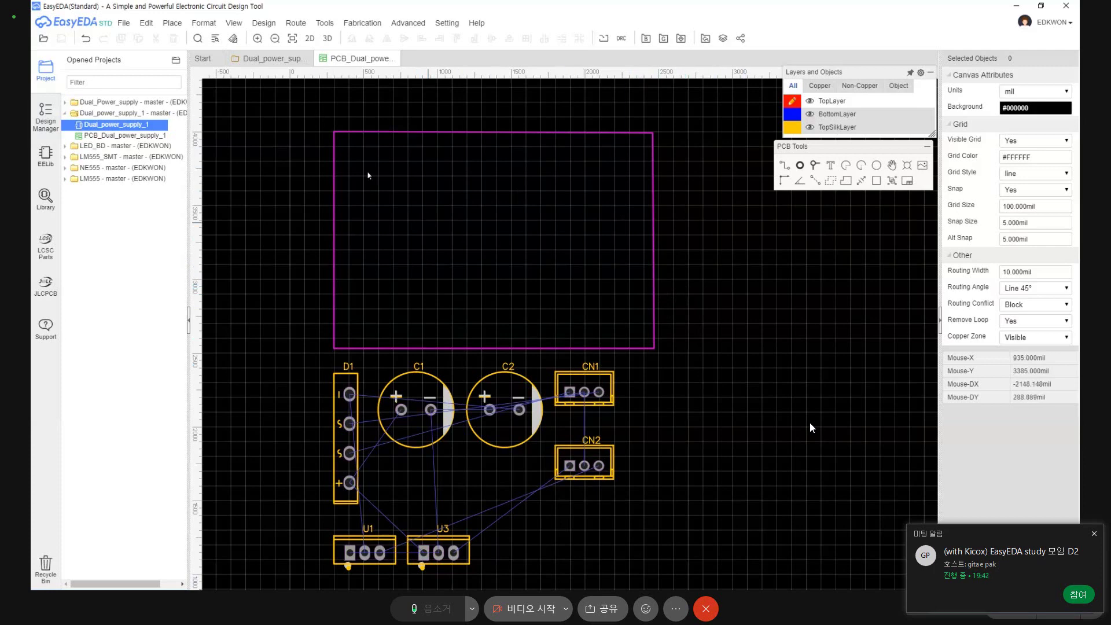
drag(312, 116, 682, 359)
key(Delete)
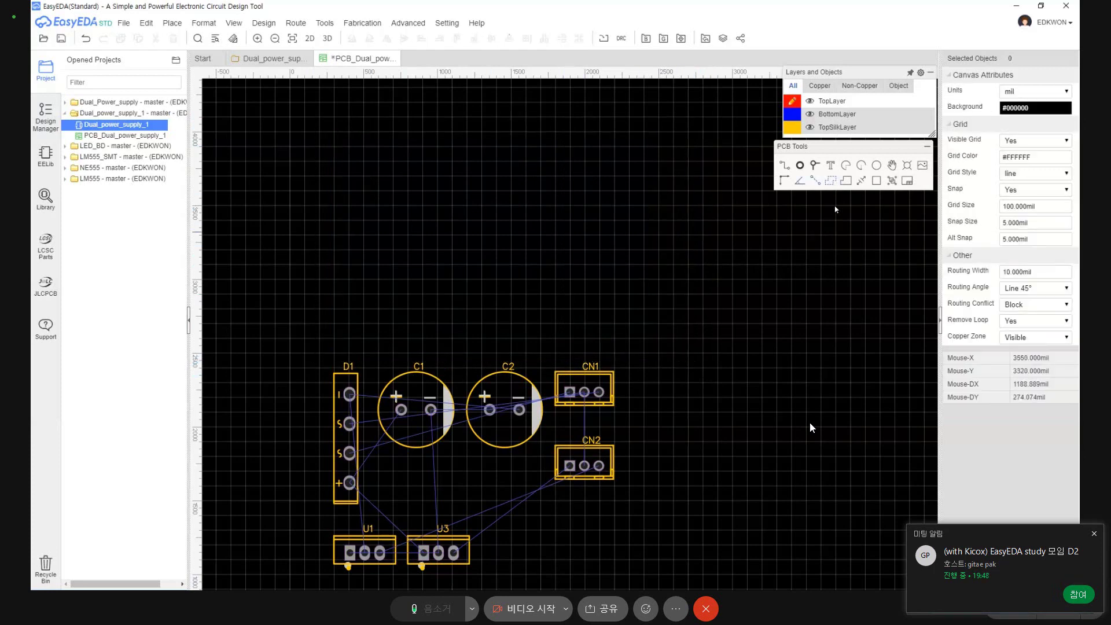
click(785, 166)
click(300, 138)
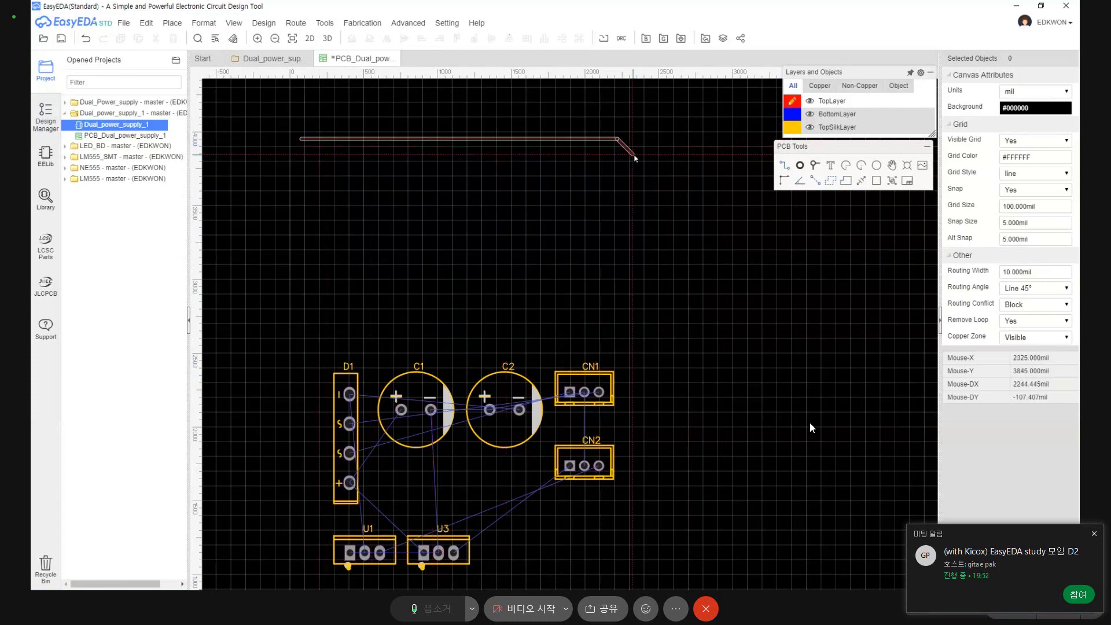
key(Escape)
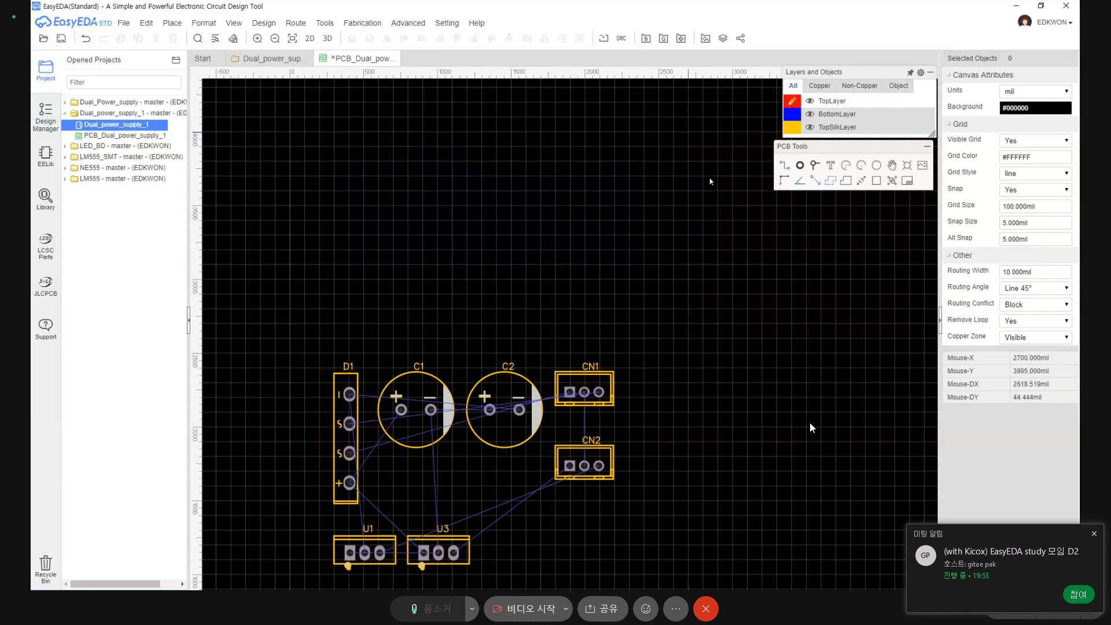
Draw a rectangle about 1650 by 950 mil with the Track tool on the TopLayer, above the components.
click(784, 167)
click(321, 164)
click(560, 164)
click(560, 304)
click(318, 271)
scroll(324, 162, up, 3)
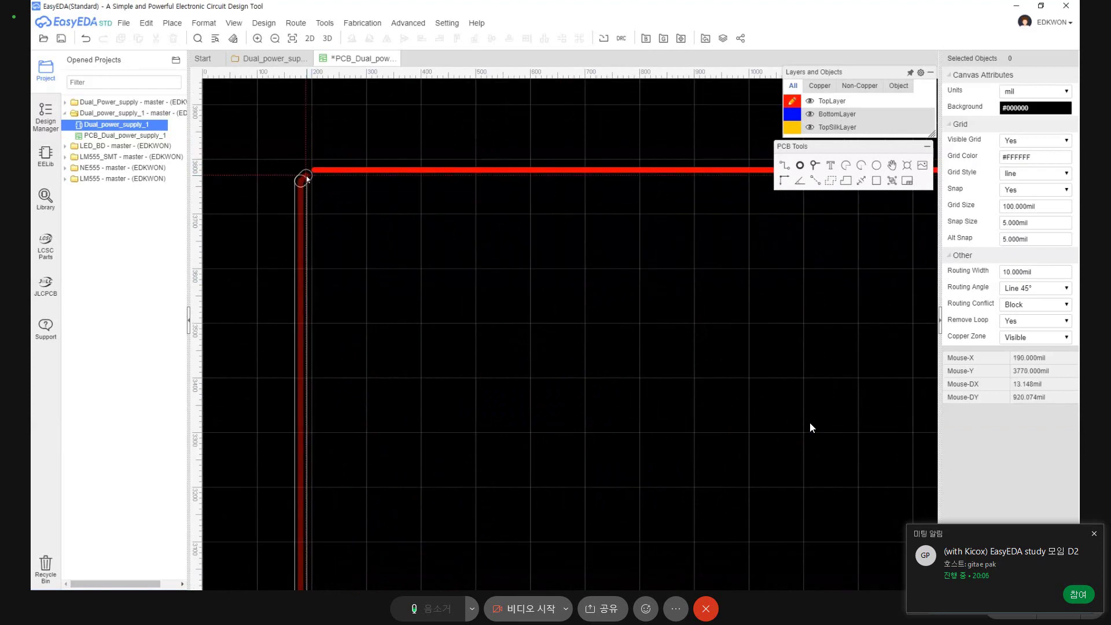
click(304, 174)
right_click(316, 175)
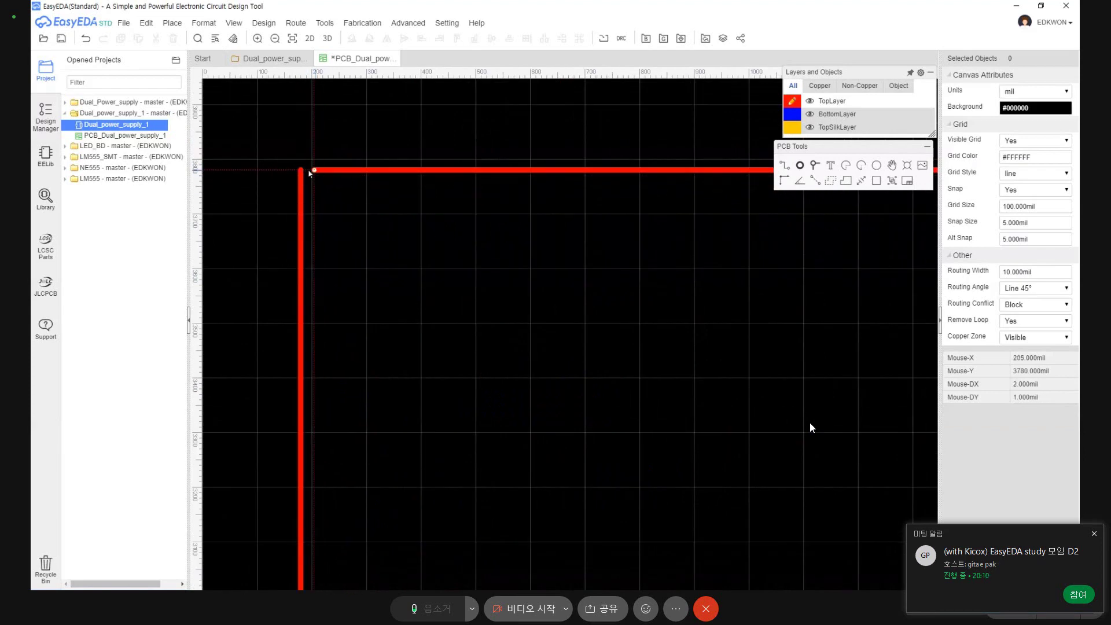
scroll(348, 217, down, 3)
right_drag(657, 318, 564, 300)
scroll(564, 300, down, 2)
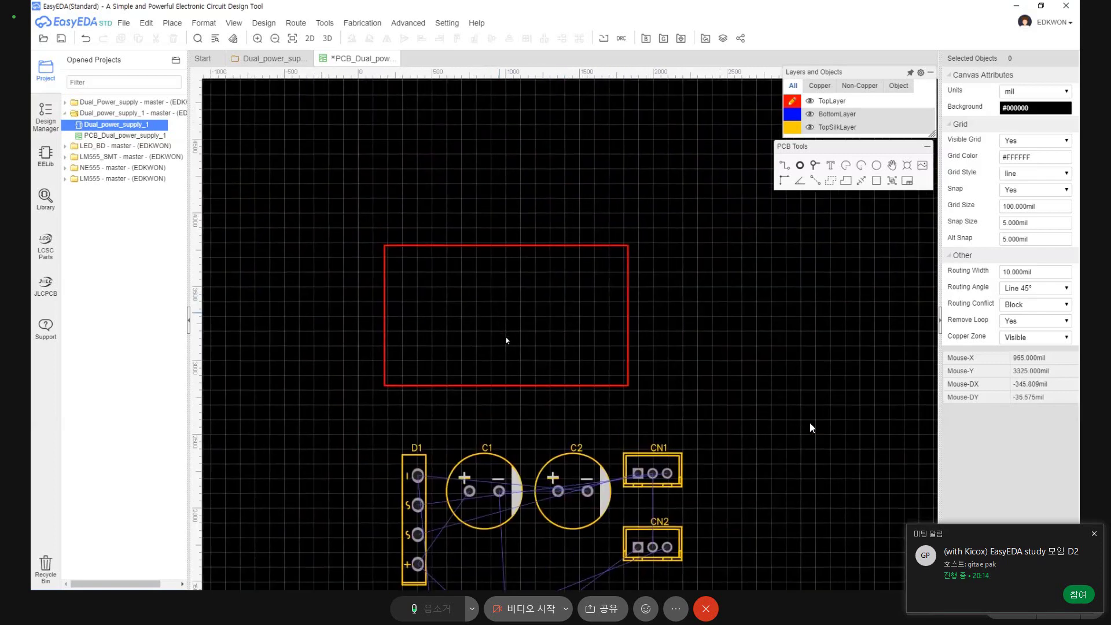
right_drag(506, 340, 526, 397)
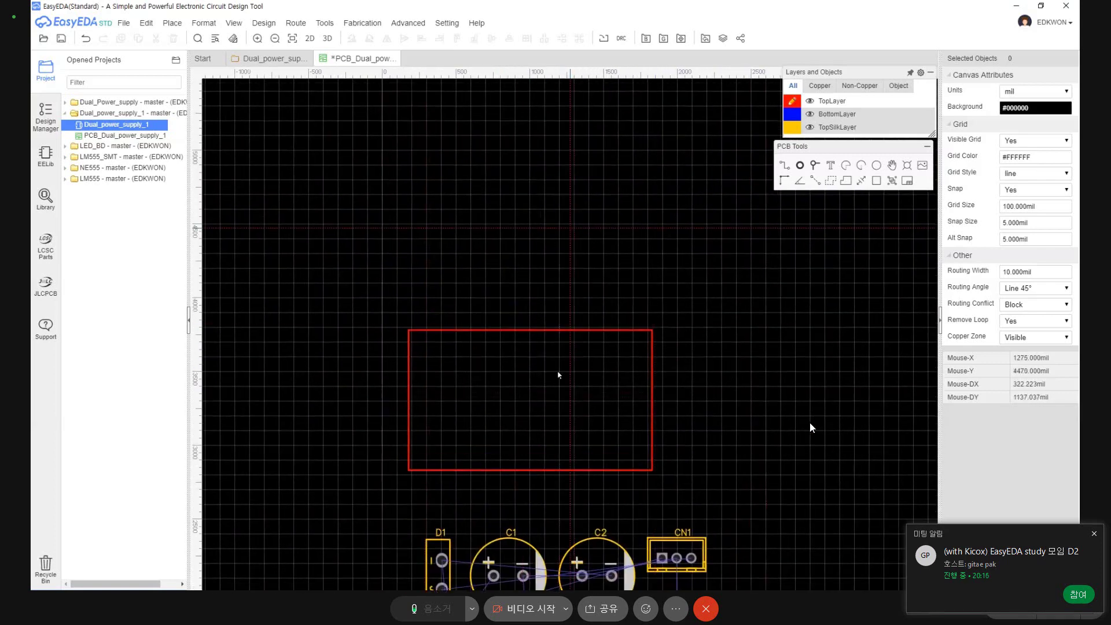
Assign all four tracks of the drawn rectangle to the BoardOutLine layer.
drag(376, 304, 714, 504)
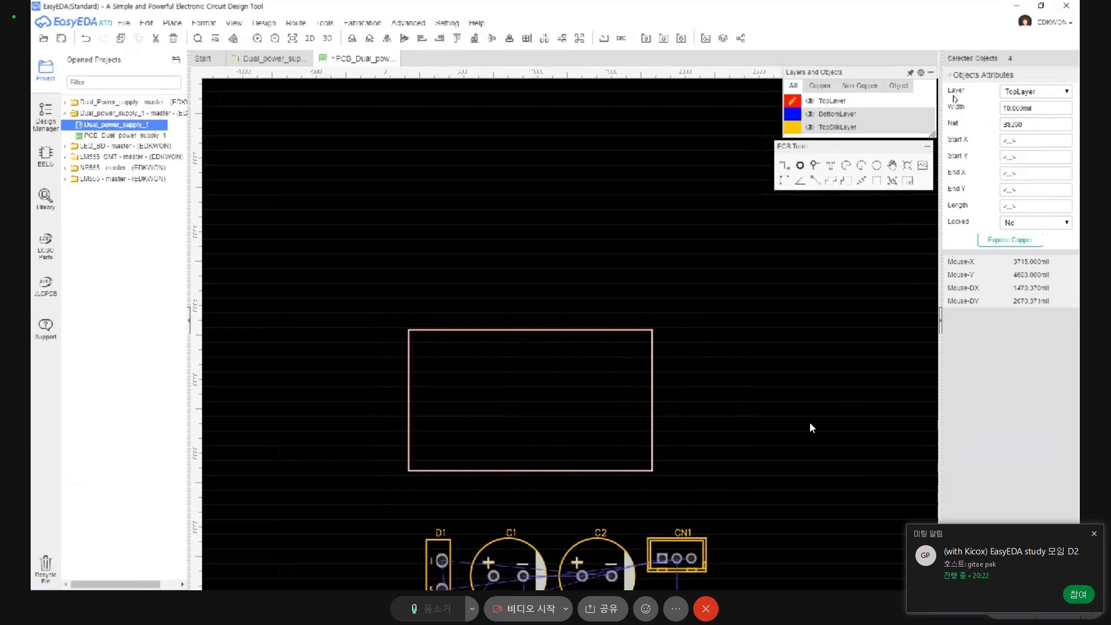
click(1048, 92)
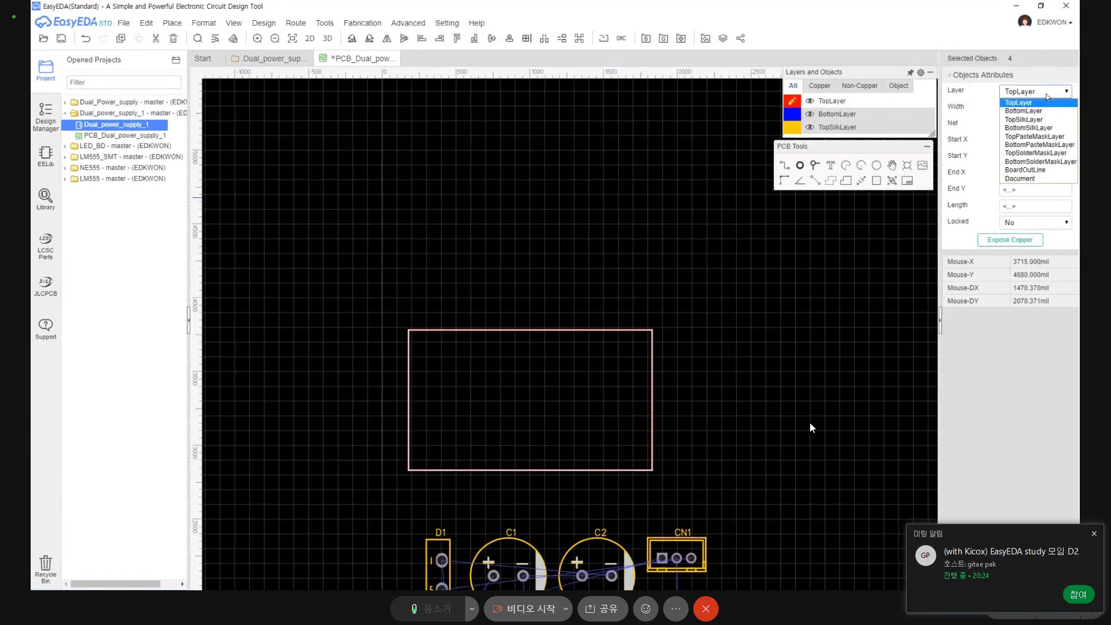
click(1037, 171)
click(689, 402)
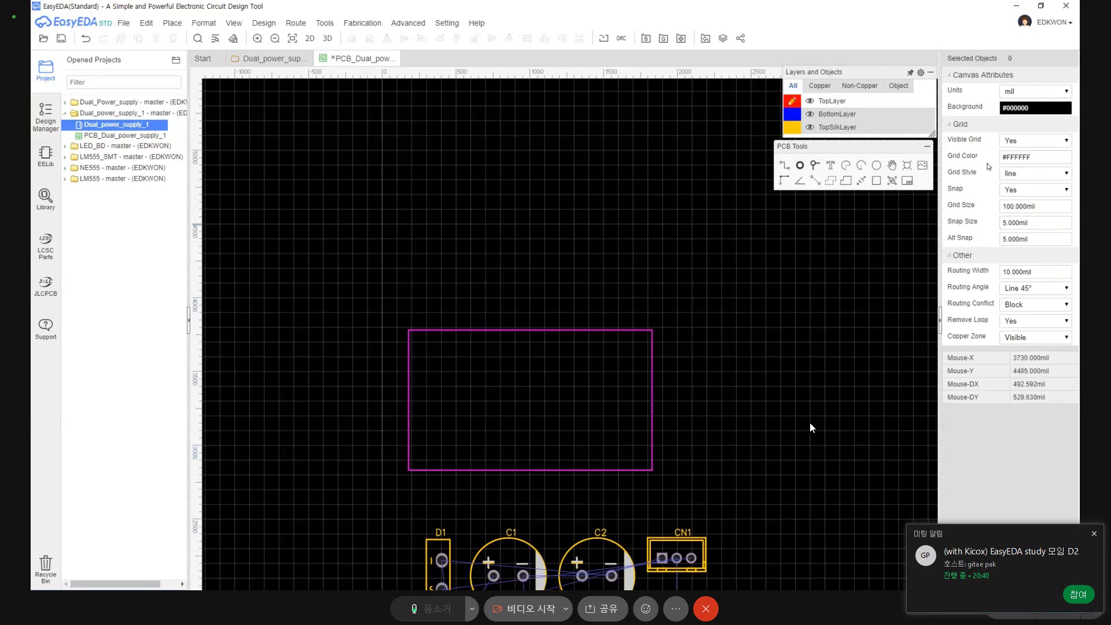
Move the PCB Tools palette lower, extend the layer list to show every layer, and pin it open.
mouse_move(788, 93)
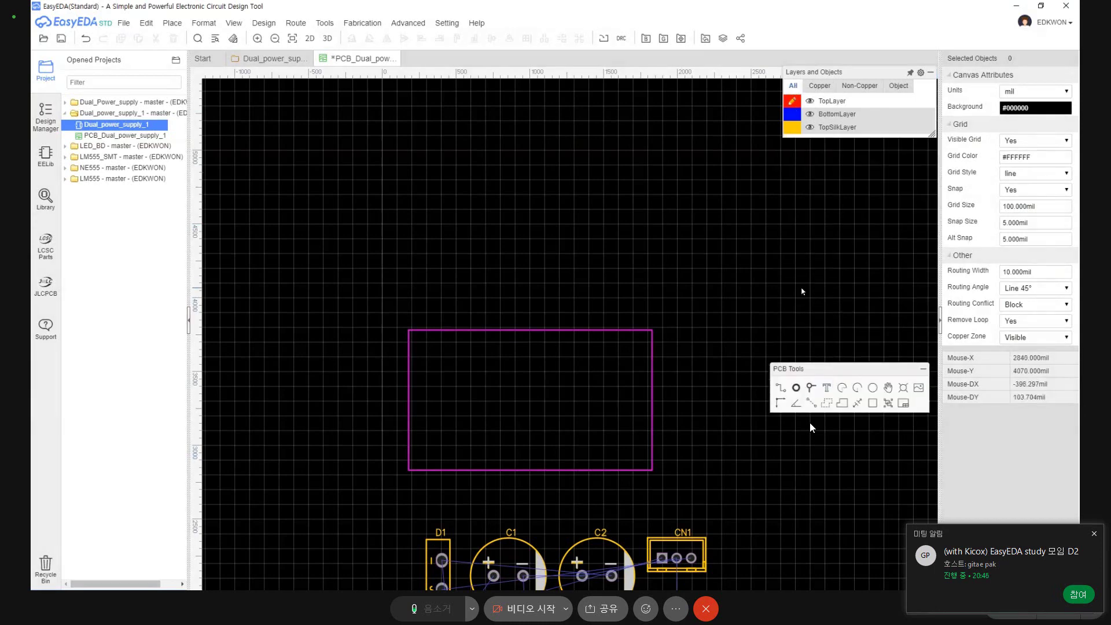
mouse_move(901, 83)
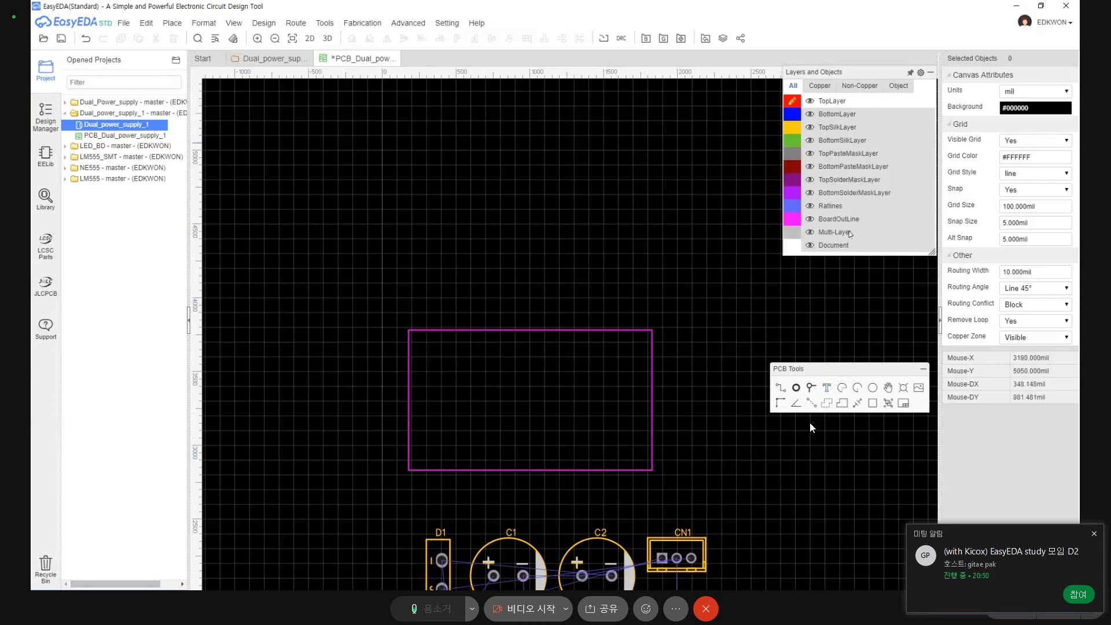
click(909, 72)
Activate the board's layers one after another to examine which objects each highlights, finishing on TopLayer.
right_drag(610, 488, 496, 389)
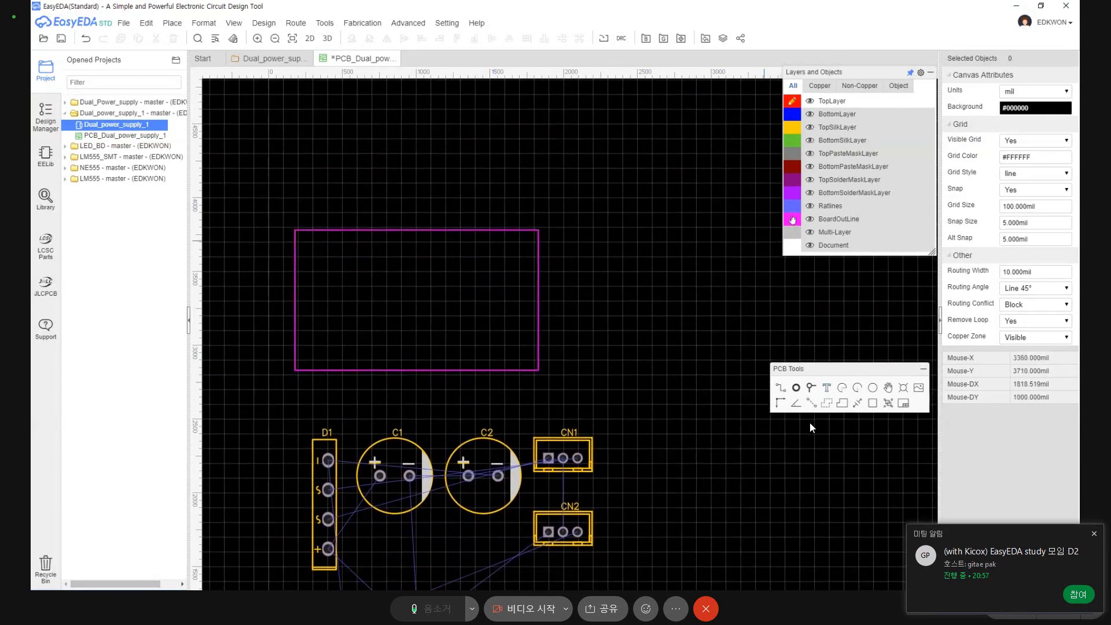
click(792, 127)
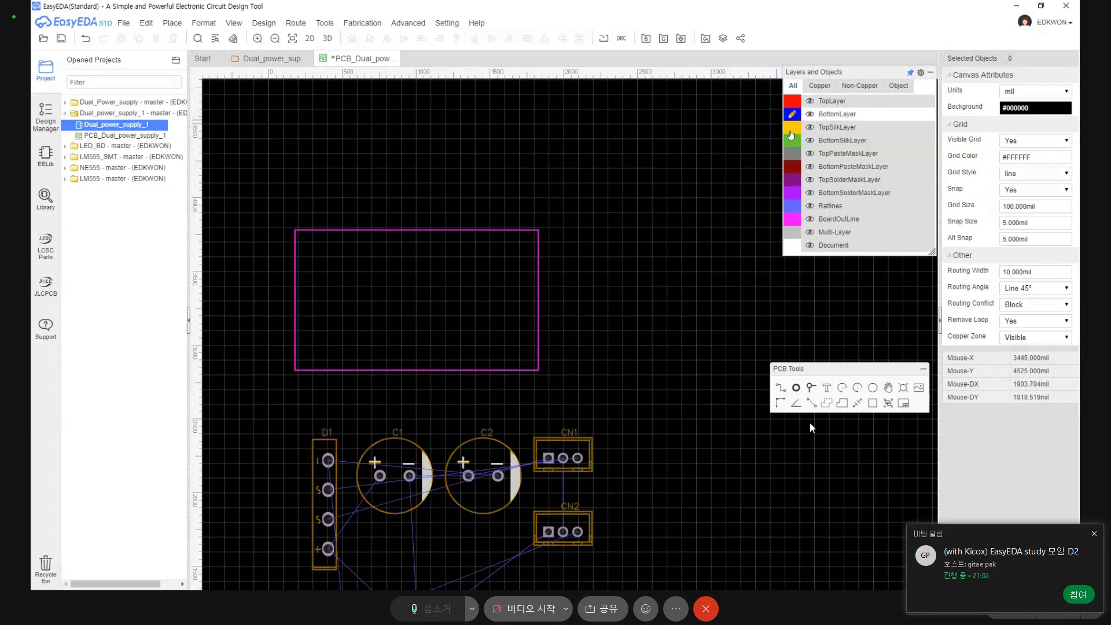
click(791, 141)
click(791, 153)
click(791, 179)
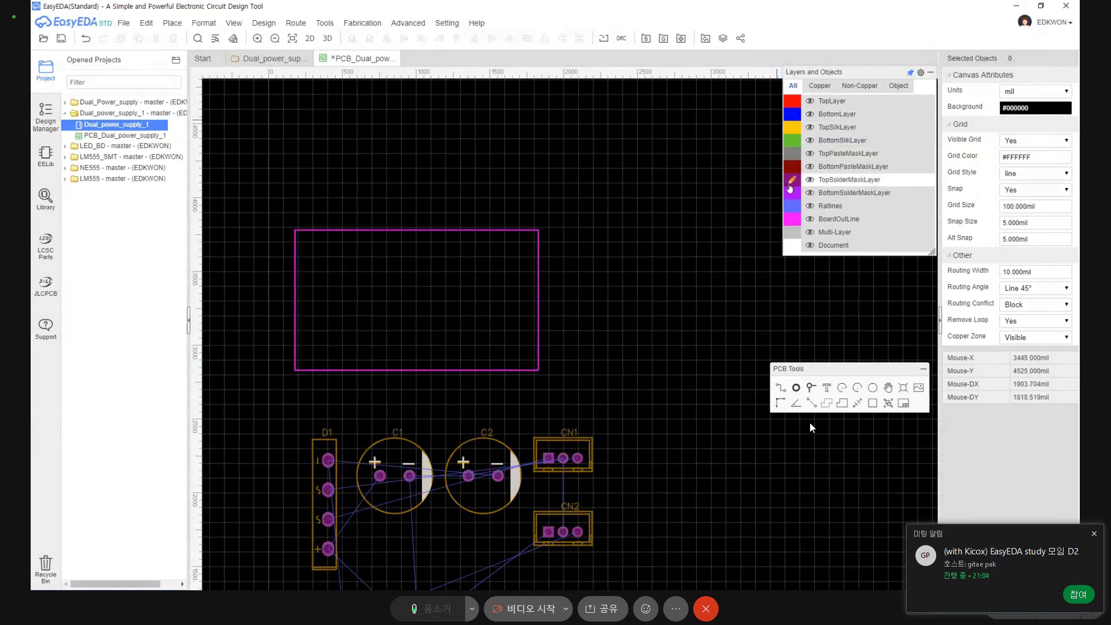
click(791, 154)
click(791, 127)
click(791, 101)
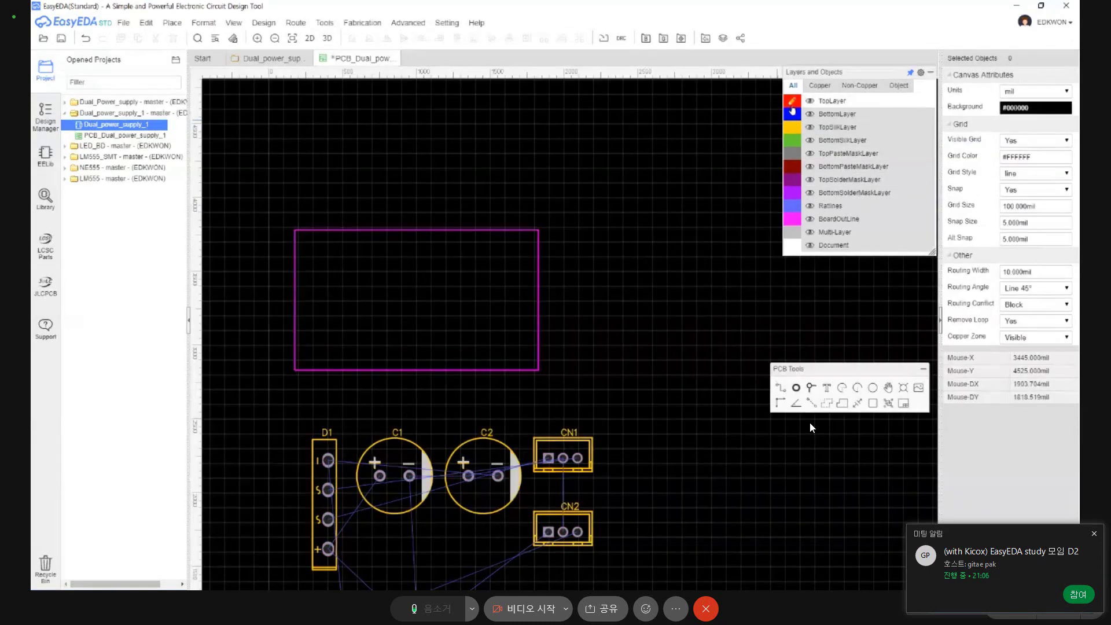
click(792, 140)
click(792, 166)
click(791, 193)
click(792, 205)
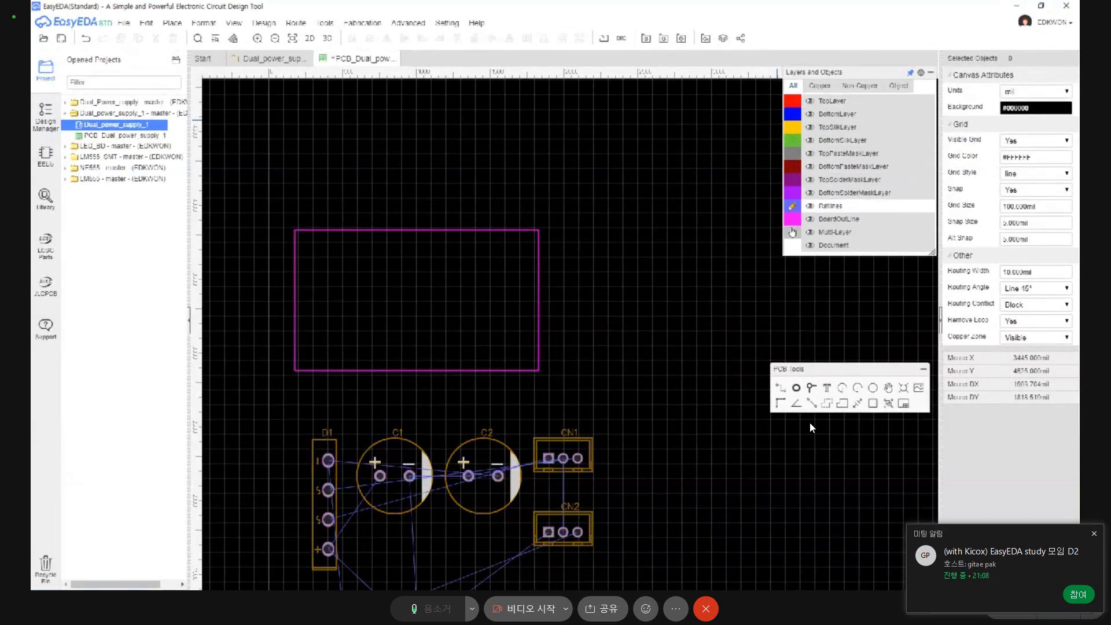
click(793, 229)
click(792, 102)
right_drag(631, 308, 618, 341)
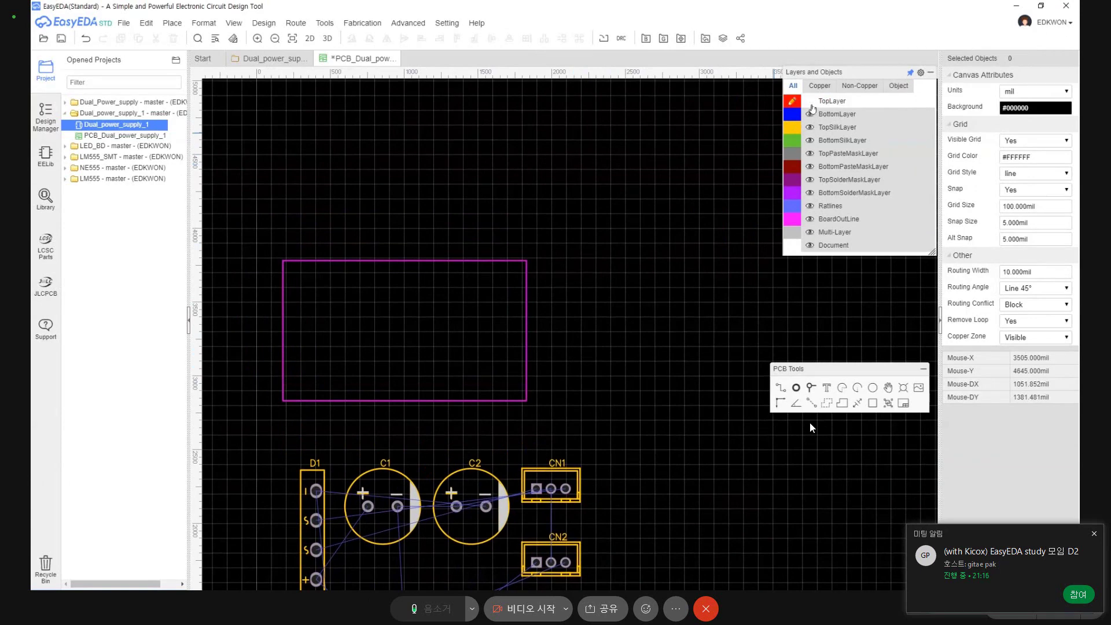
Toggle the TopLayer's visibility, and activate BottomLayer and TopSilkLayer to examine the objects on them.
click(810, 103)
click(797, 120)
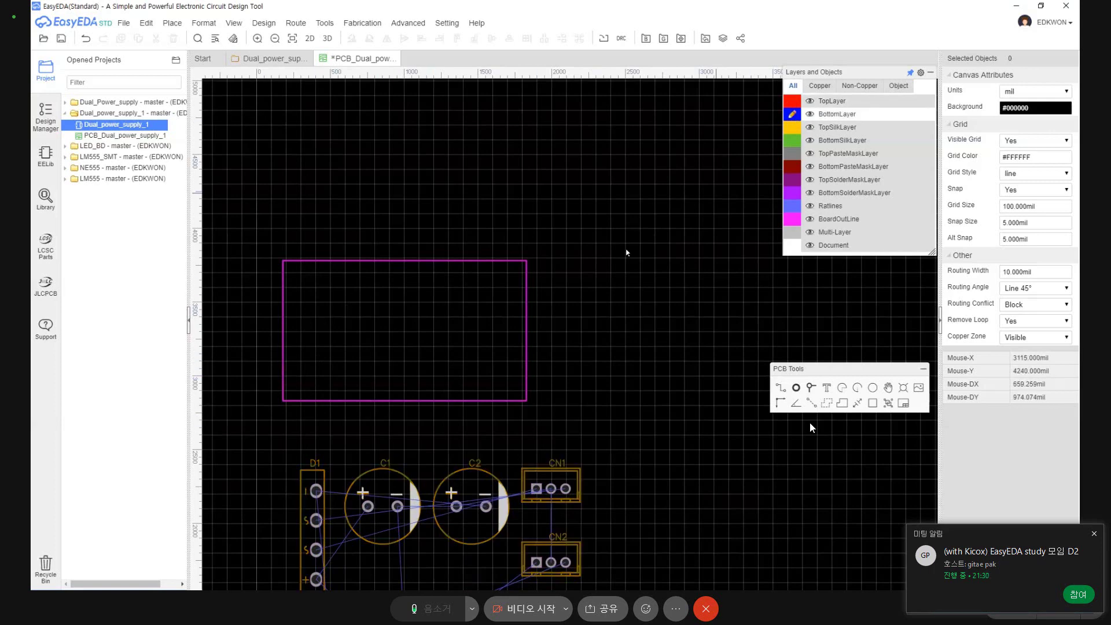
click(794, 129)
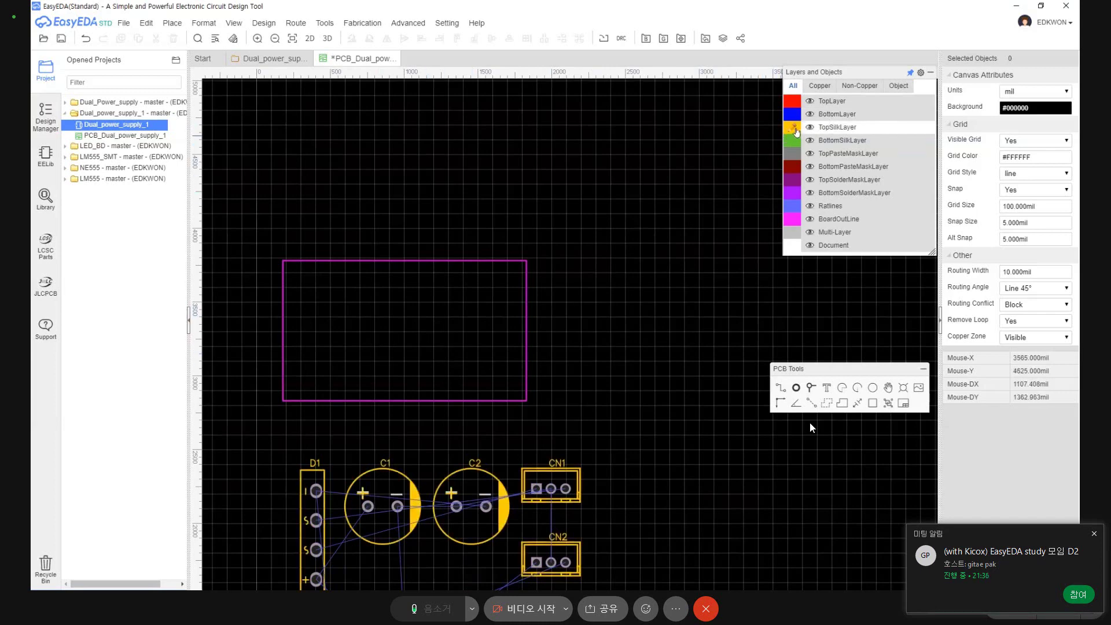
right_drag(560, 354, 594, 241)
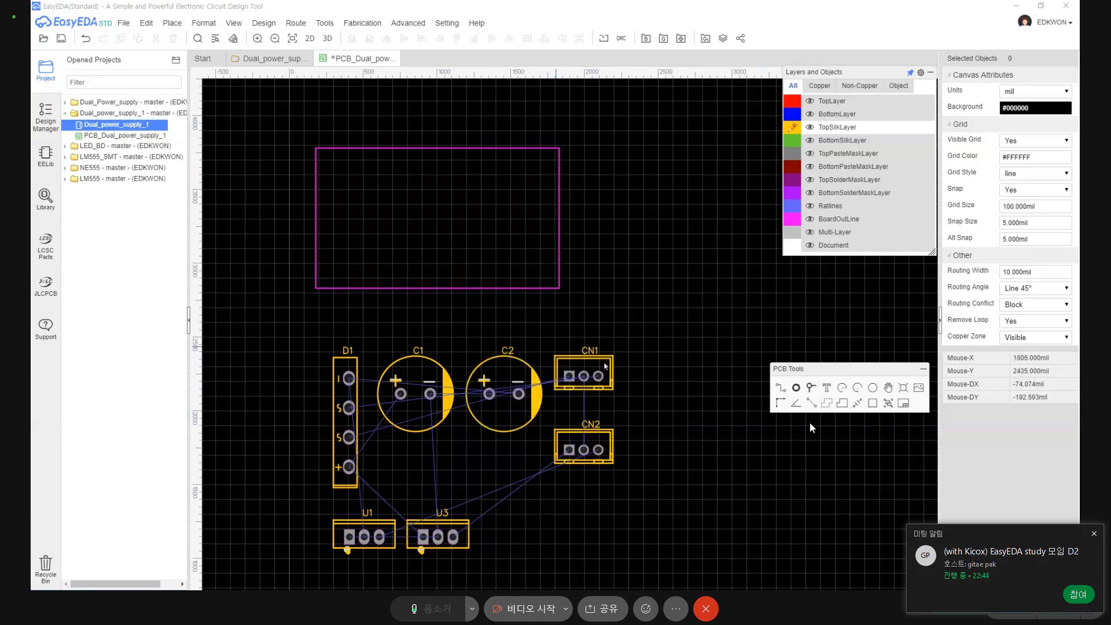
Activate BottomSilkLayer and each paste mask and solder mask layer to compare how the pads are displayed.
click(826, 144)
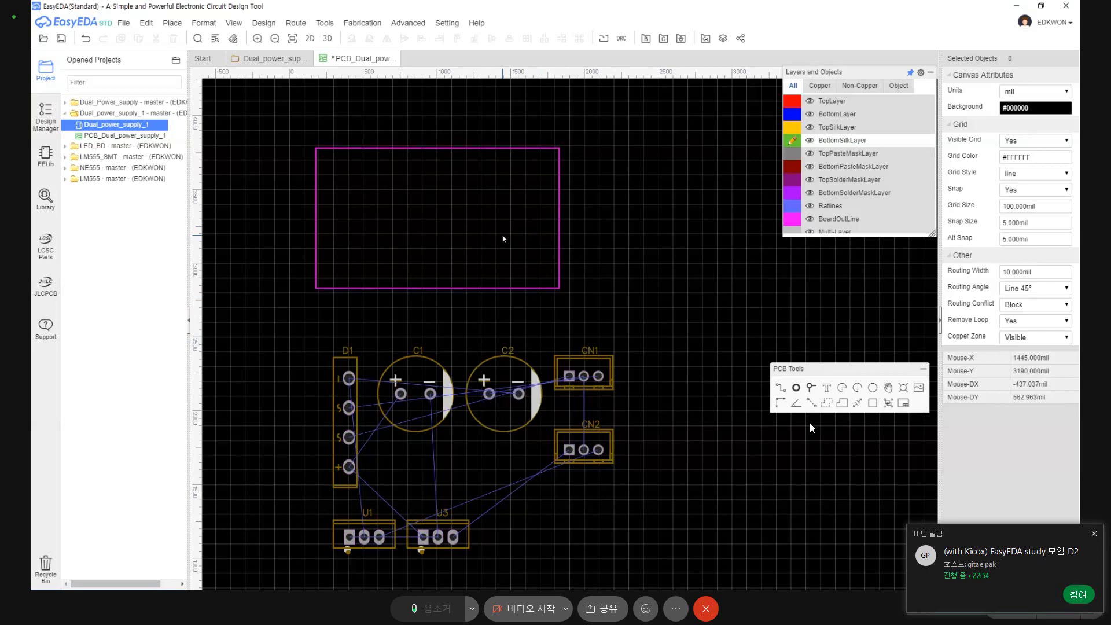
click(795, 155)
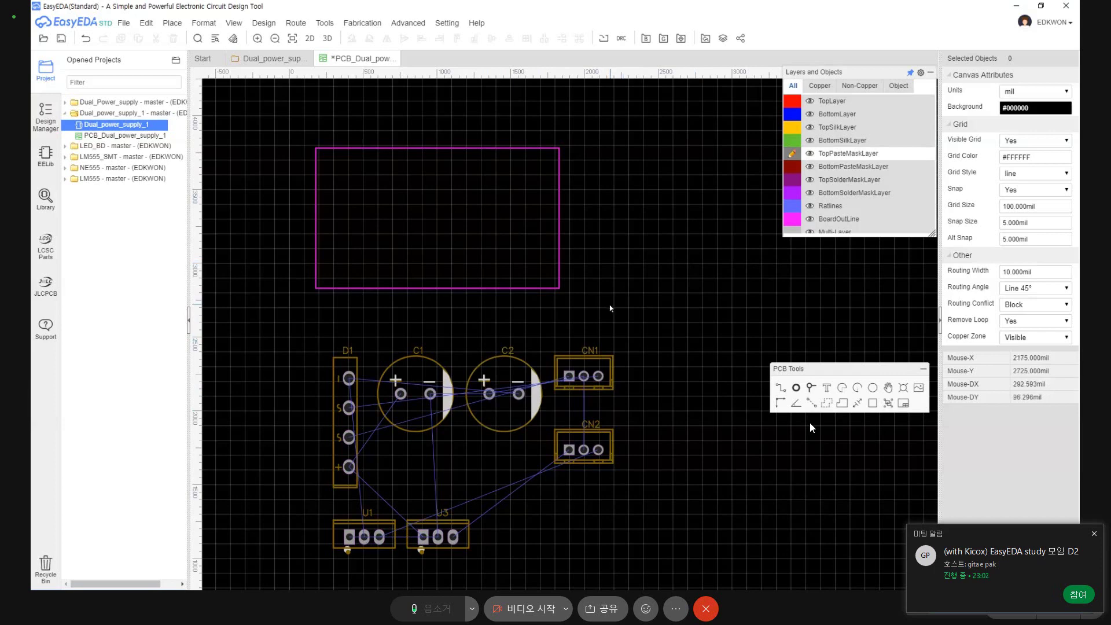
click(794, 168)
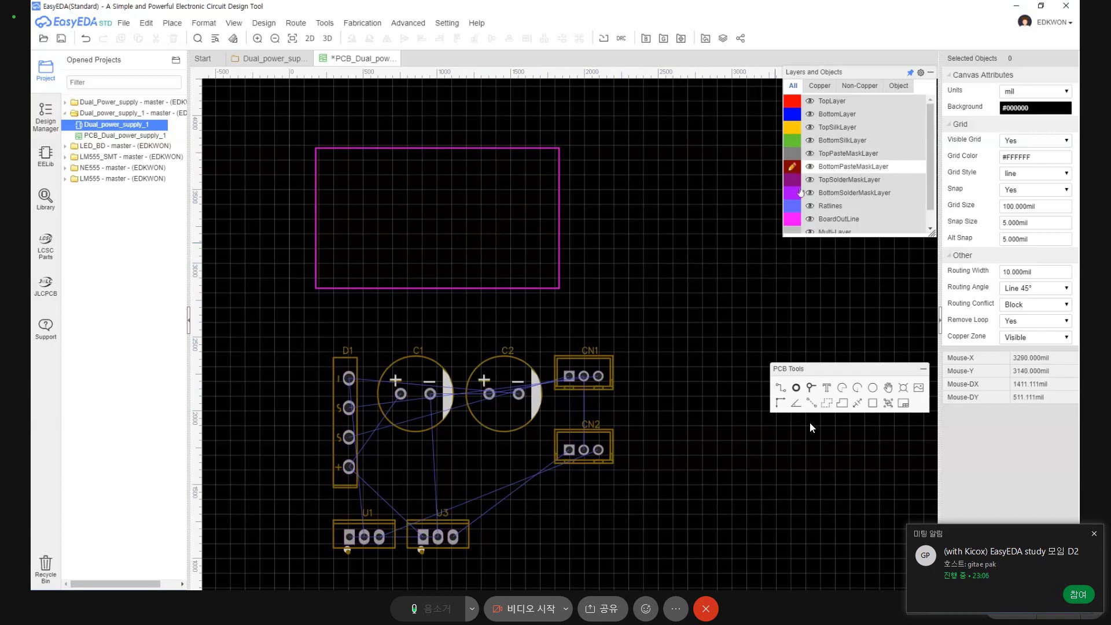
click(794, 180)
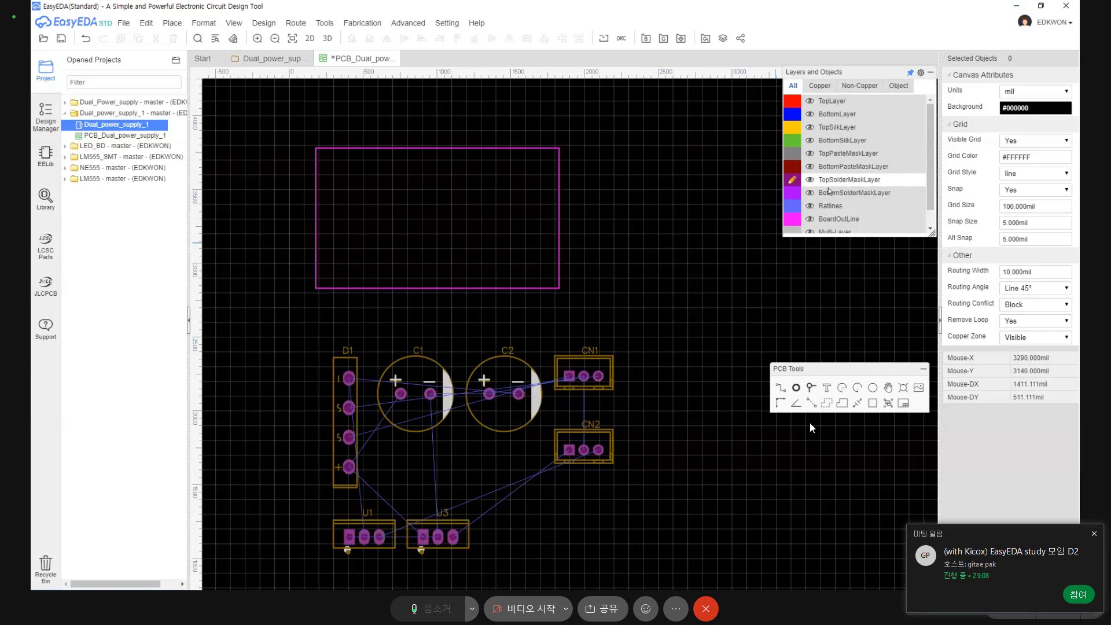
click(789, 197)
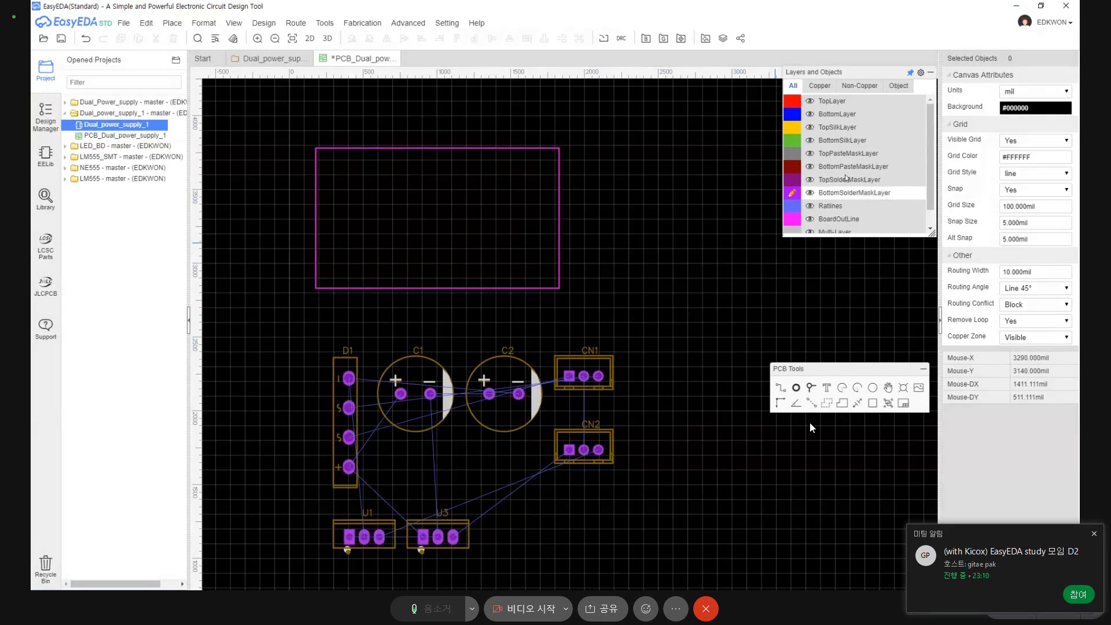
click(796, 181)
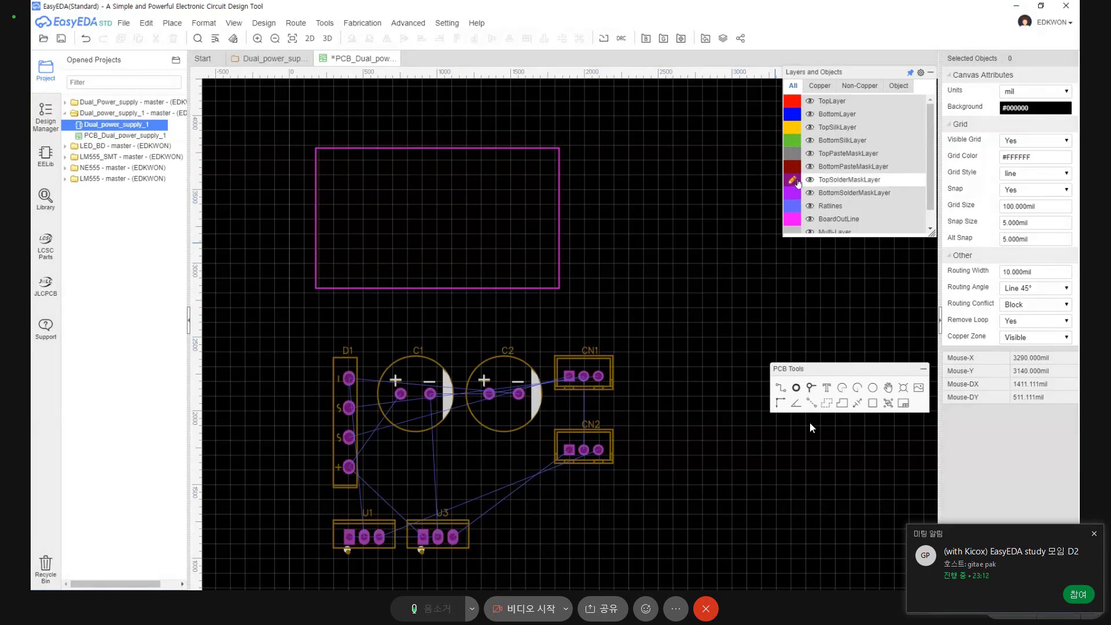
Toggle the visibility of TopPasteMaskLayer and BottomPasteMaskLayer, and keep TopSolderMaskLayer as the active layer.
click(810, 154)
click(809, 167)
scroll(826, 206, down, 1)
click(792, 187)
click(794, 163)
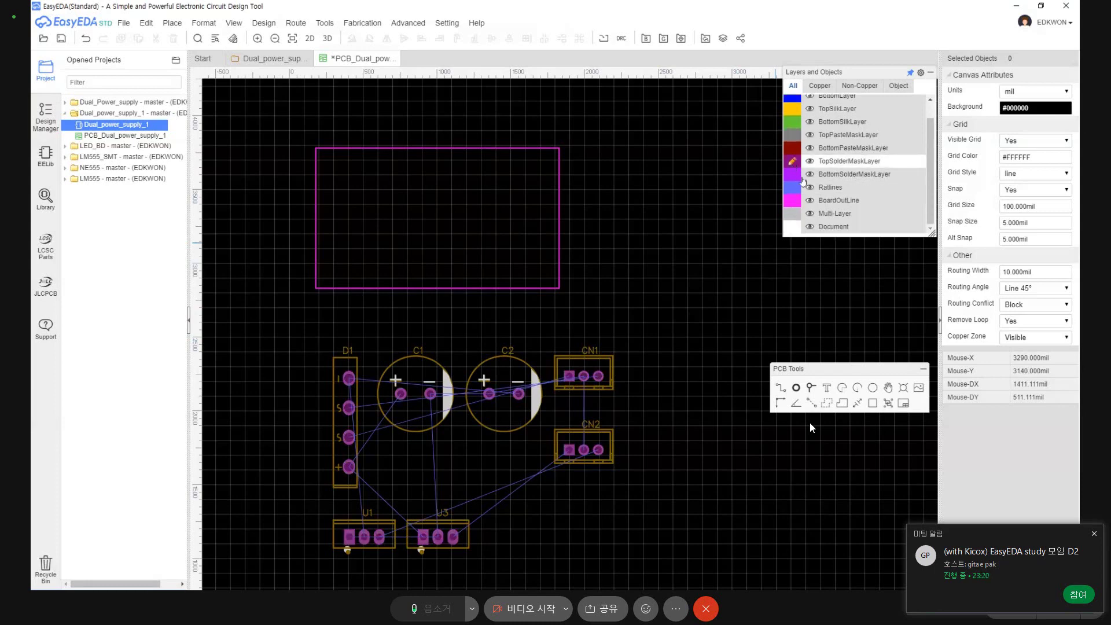
Toggle the visibility of Ratlines, BoardOutLine and Multi-Layer off and on to examine what each contains.
click(810, 188)
click(811, 202)
click(810, 202)
click(810, 202)
click(811, 202)
click(811, 214)
click(811, 214)
click(810, 214)
click(811, 214)
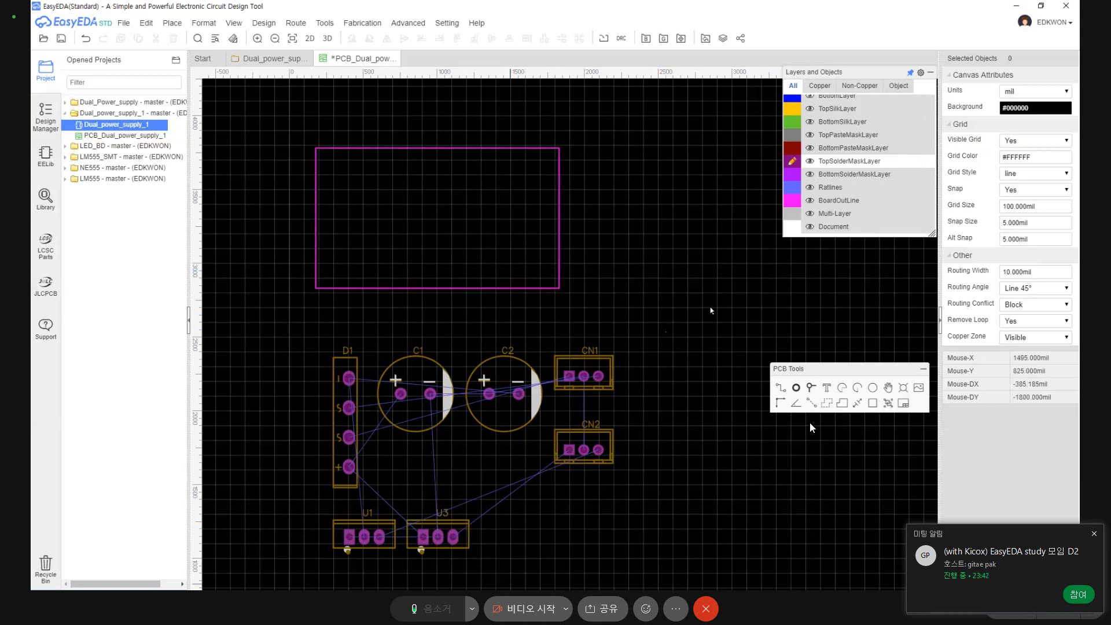
Activate Multi-Layer, hide and show it to examine the pads, and make Document the active layer.
click(792, 202)
click(792, 215)
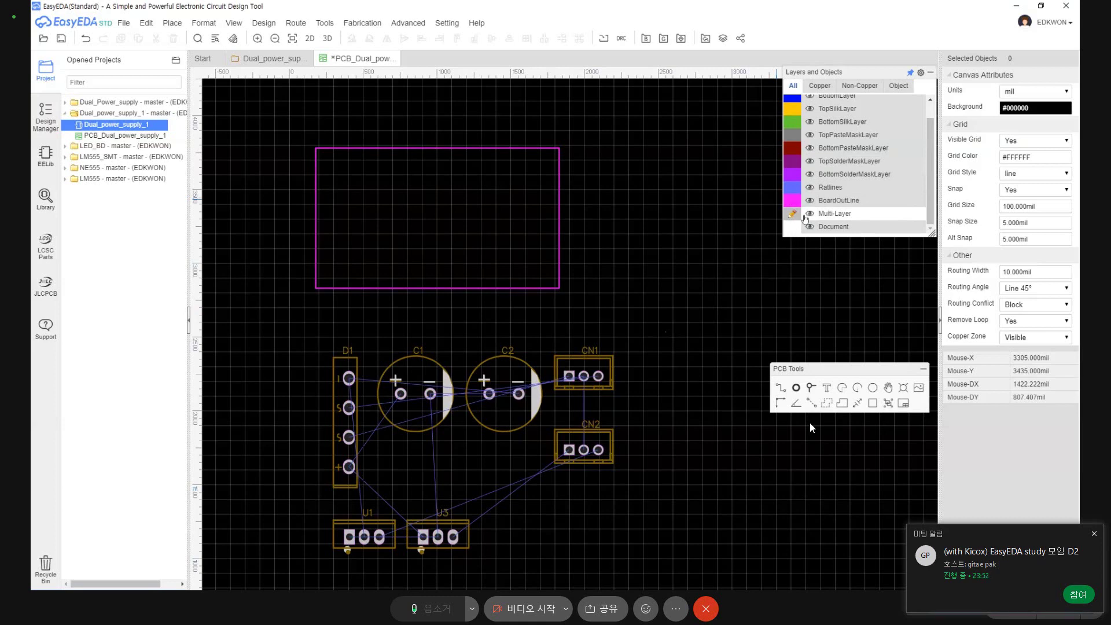
click(808, 214)
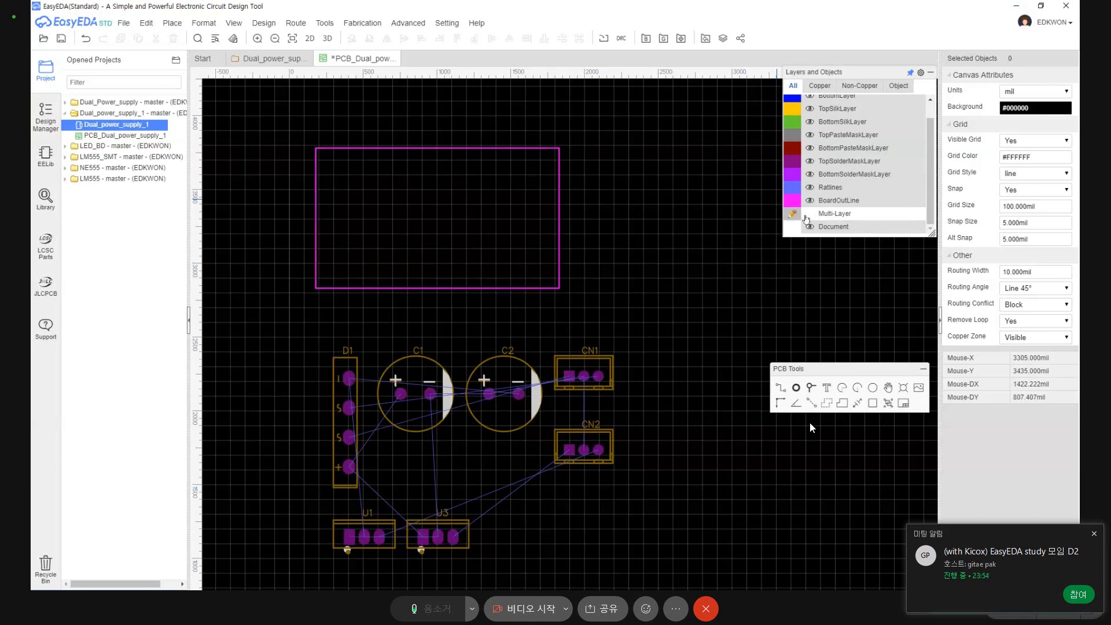
click(808, 215)
click(794, 228)
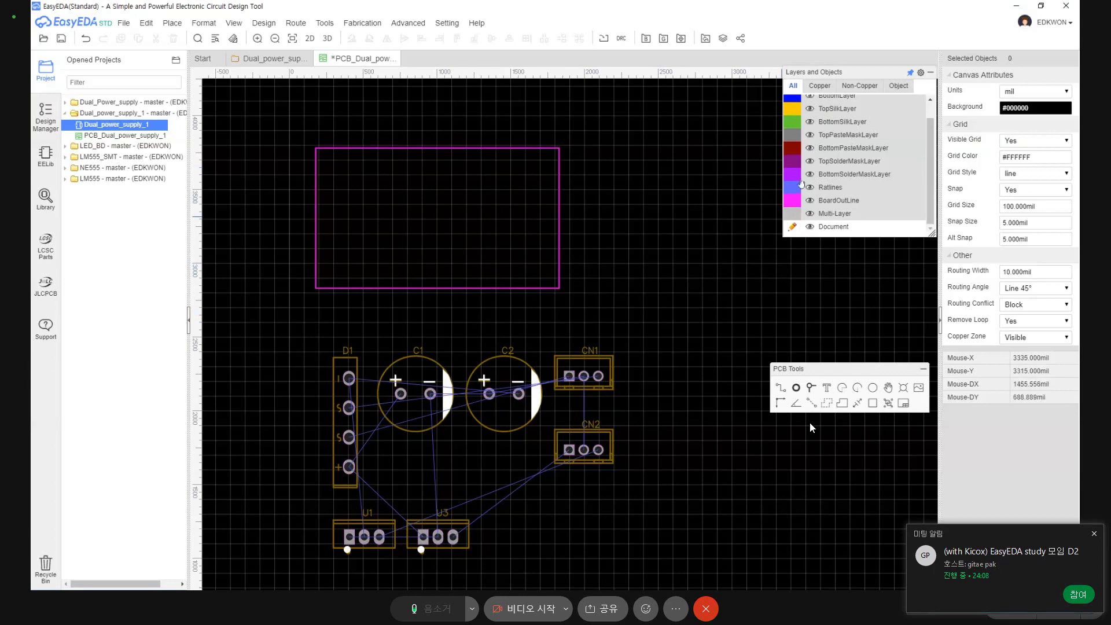
Move the PCB Tools palette up directly beneath the layer list.
scroll(816, 168, up, 2)
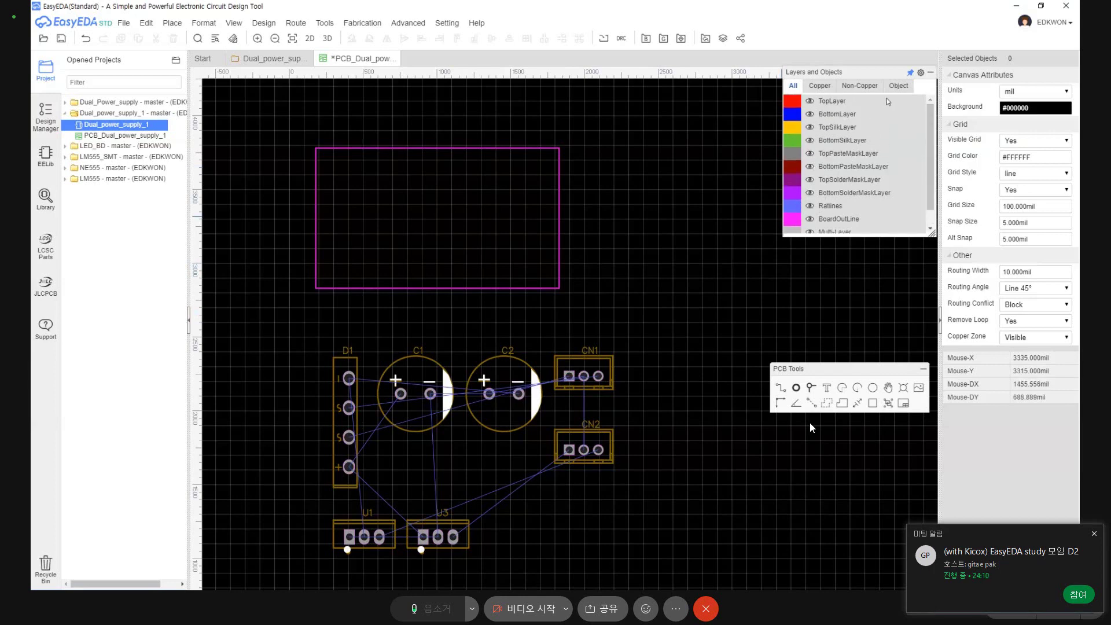
drag(862, 368, 869, 244)
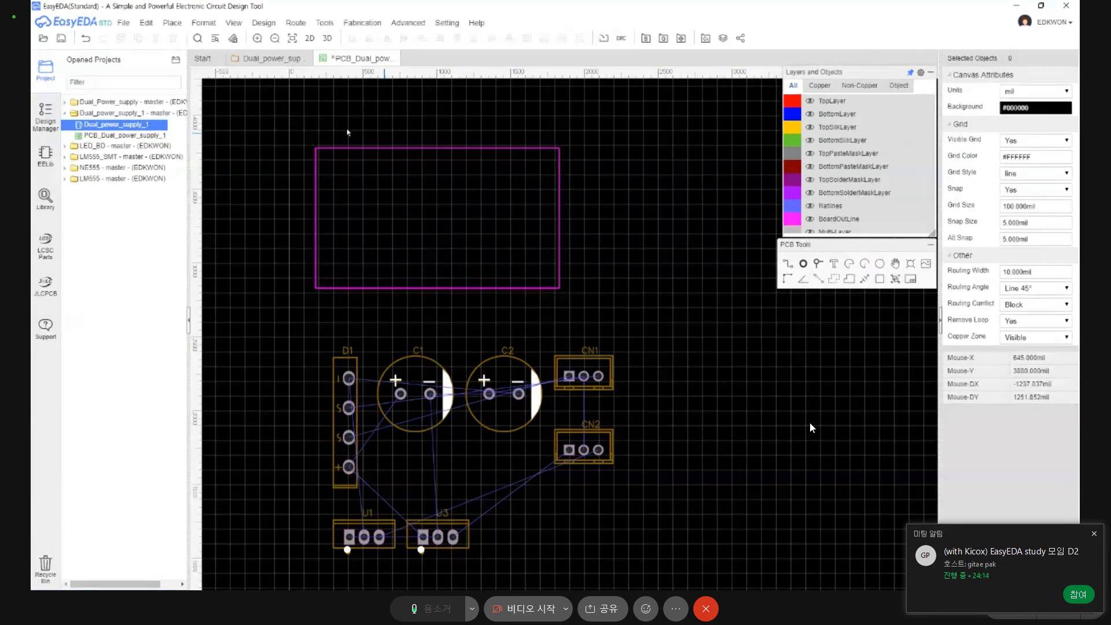
Select the whole board outline to check its assigned layer and the available layer options, and clear the selection.
drag(555, 287, 618, 307)
drag(452, 255, 585, 298)
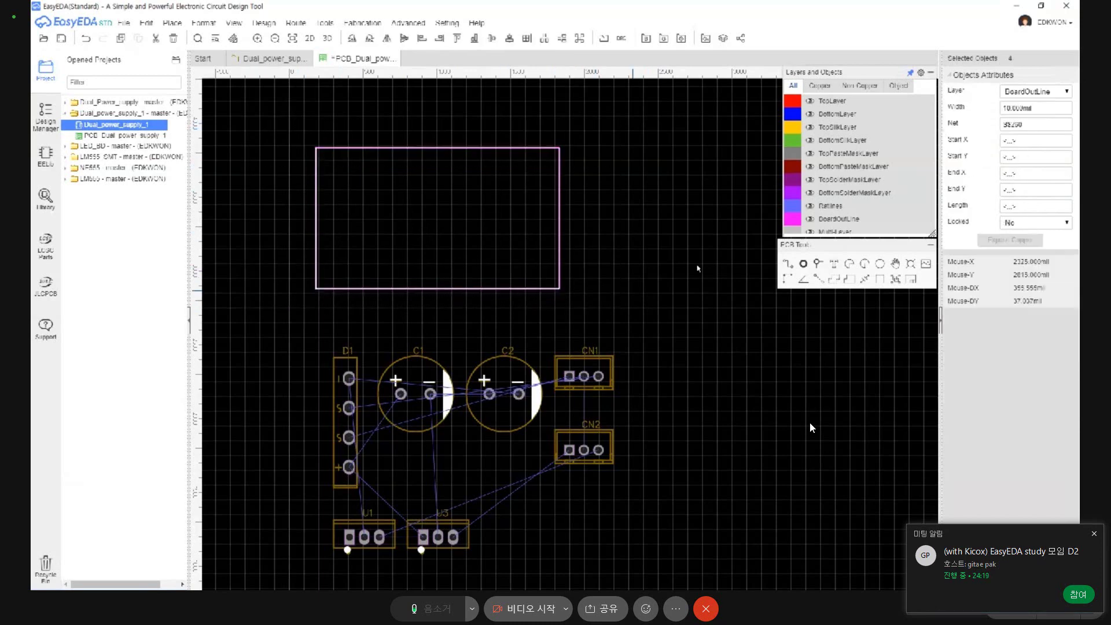
click(1047, 92)
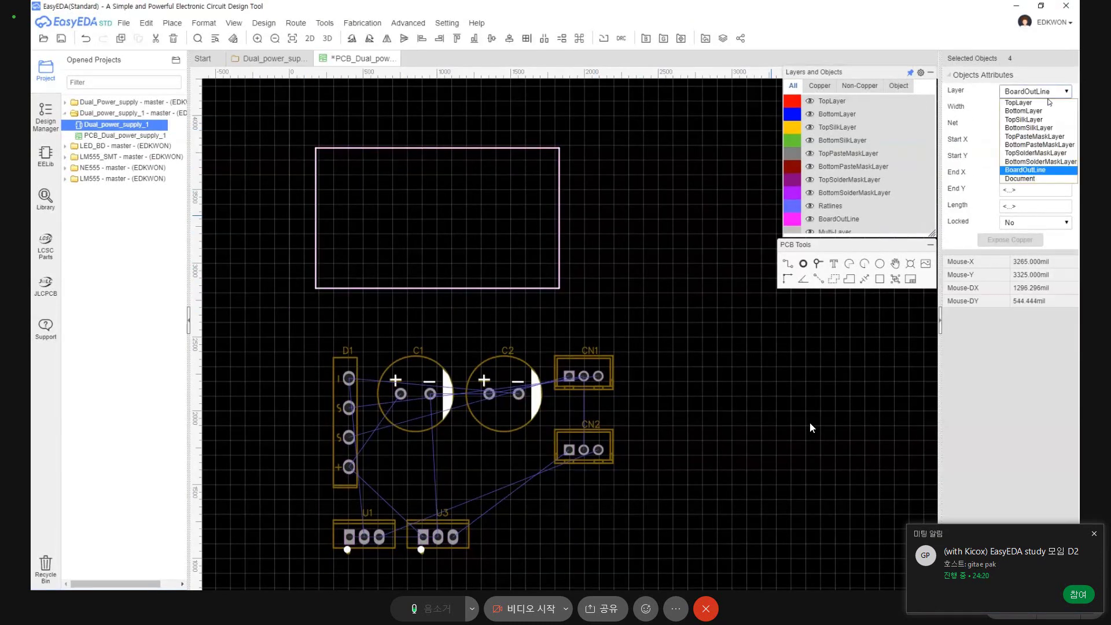
click(694, 241)
drag(629, 294, 261, 141)
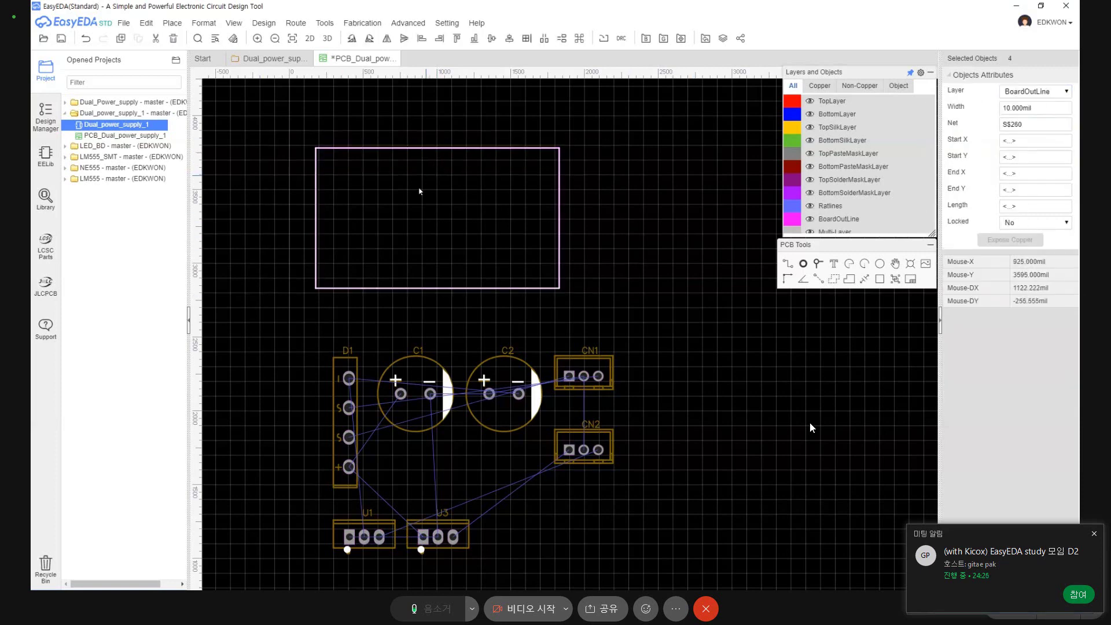
click(452, 249)
drag(585, 299, 287, 139)
drag(598, 317, 295, 135)
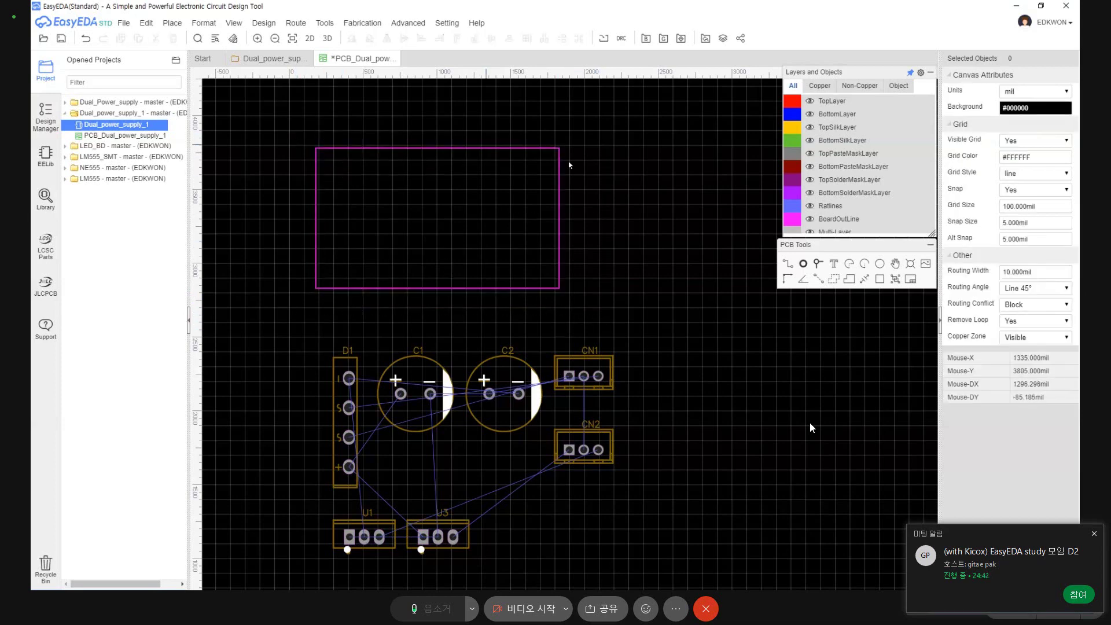
Open the DXF import and preview Drawing1.dxf and the plain rectangular outline drawing.
mouse_move(125, 23)
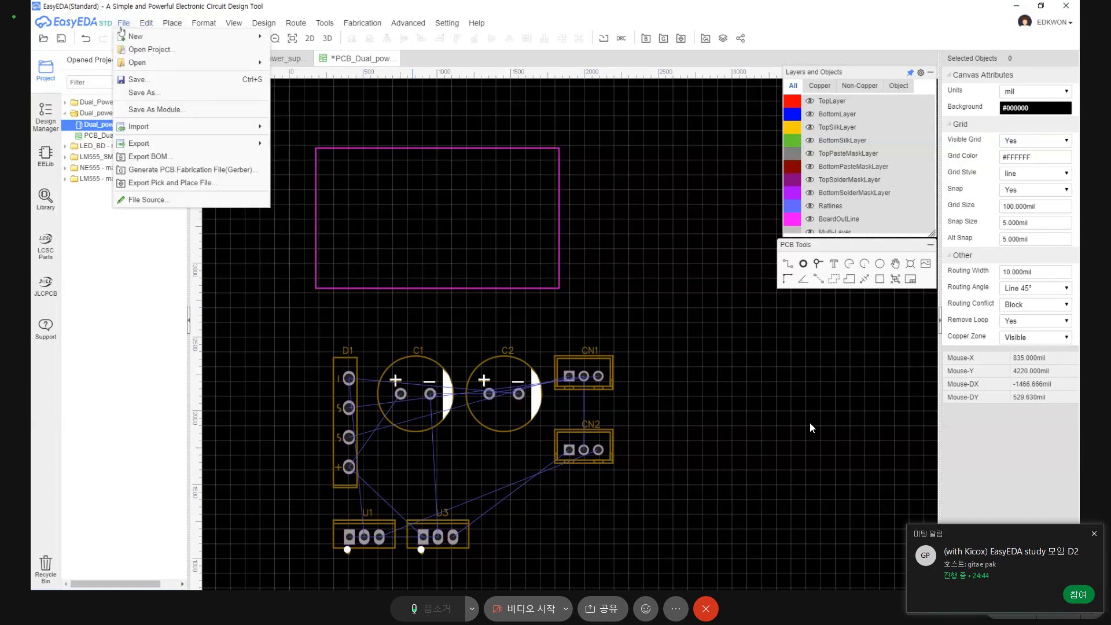
mouse_move(147, 132)
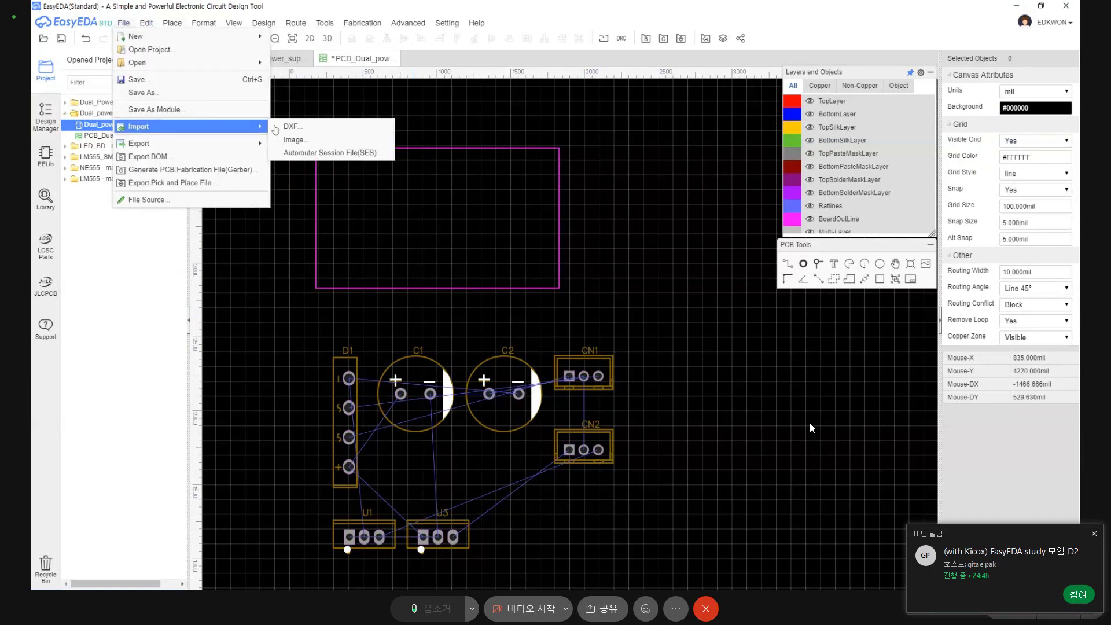
click(314, 132)
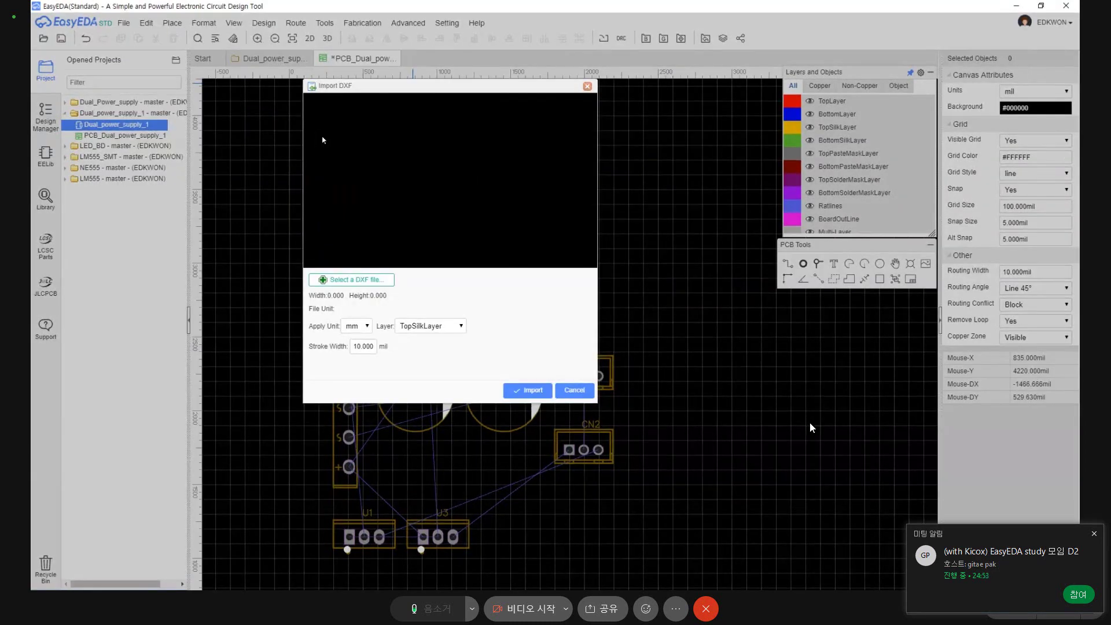
click(346, 284)
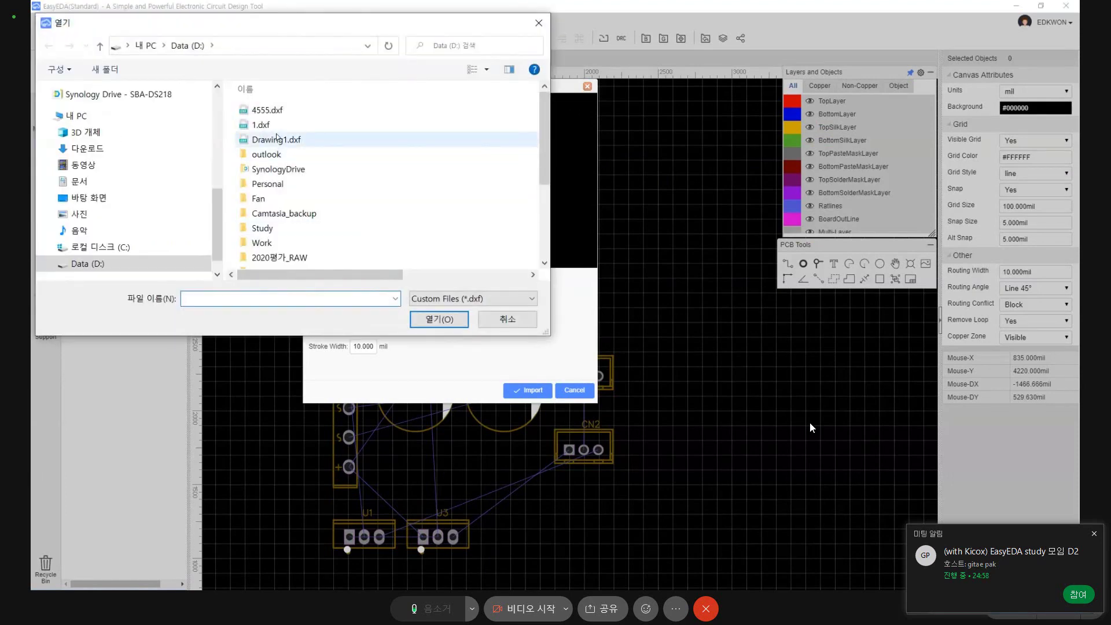
click(278, 140)
double_click(278, 140)
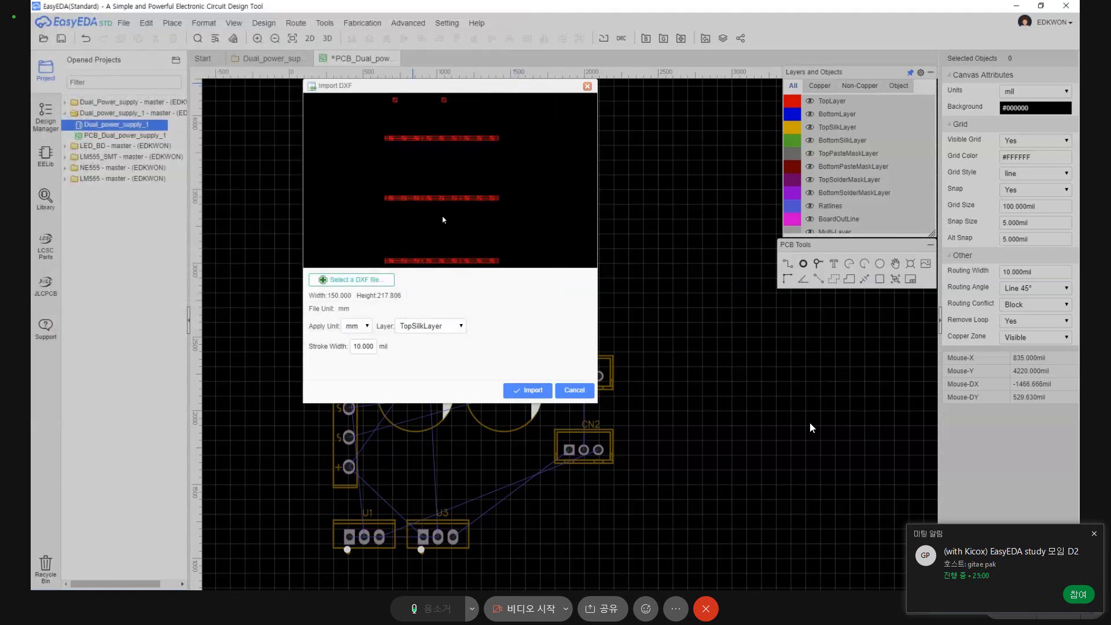
click(351, 279)
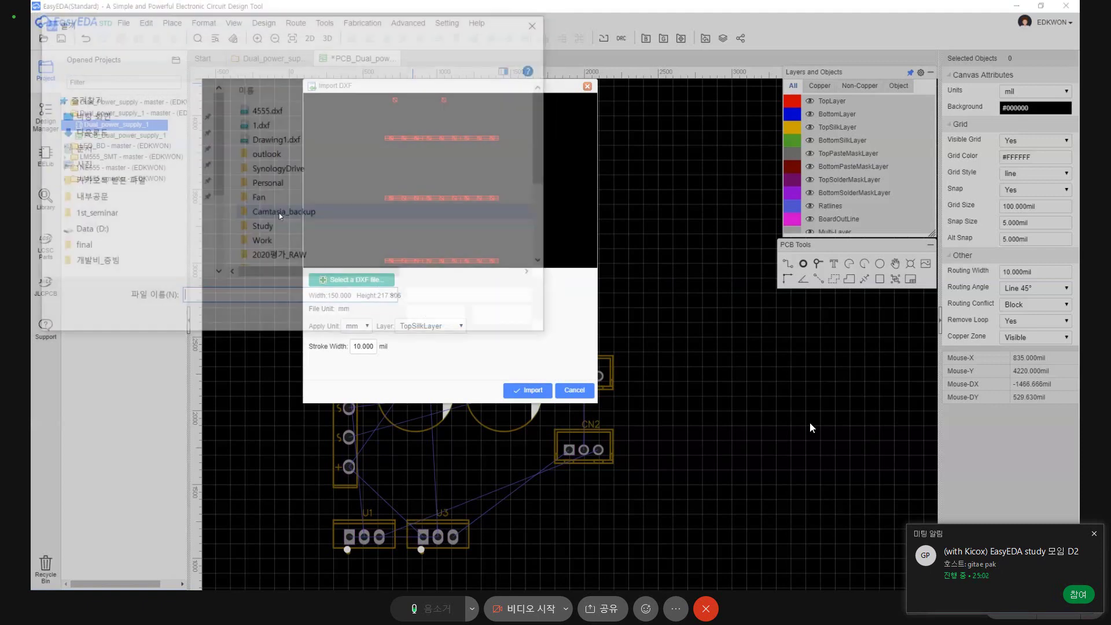
click(263, 125)
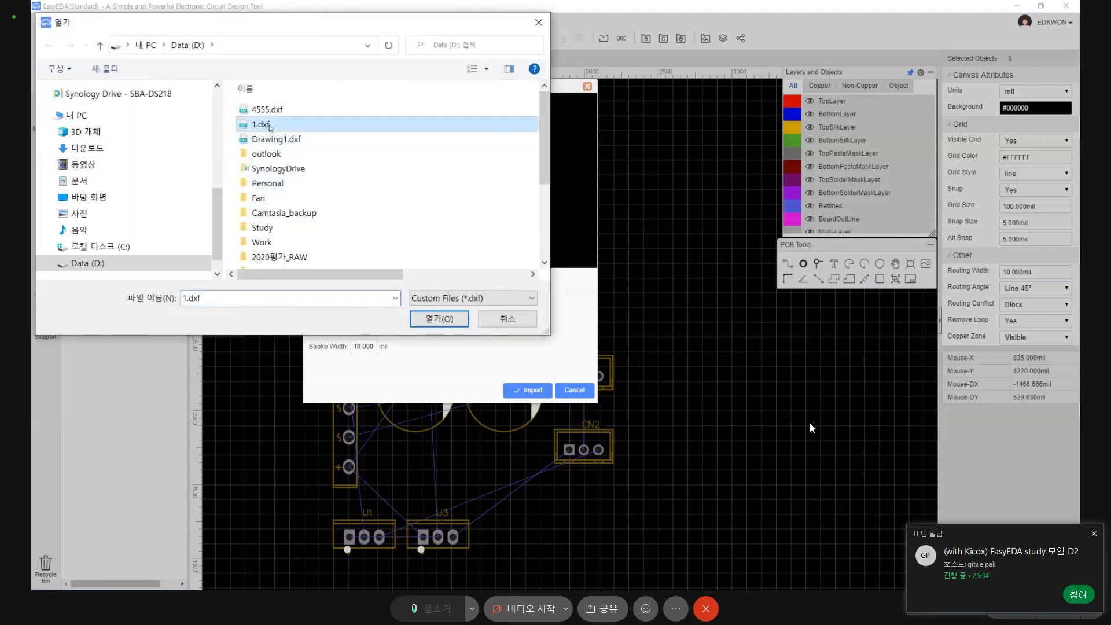
double_click(280, 115)
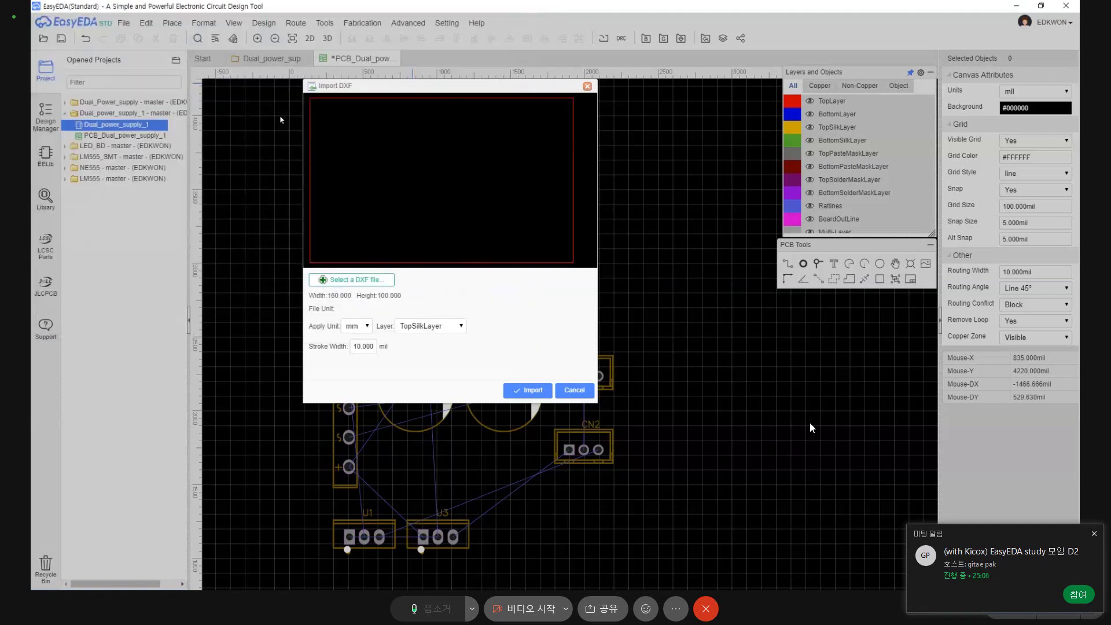
Import the keyhole-shaped DXF outline in mm onto TopSilkLayer with a 10 mil stroke, placing it beside the board outline.
click(351, 279)
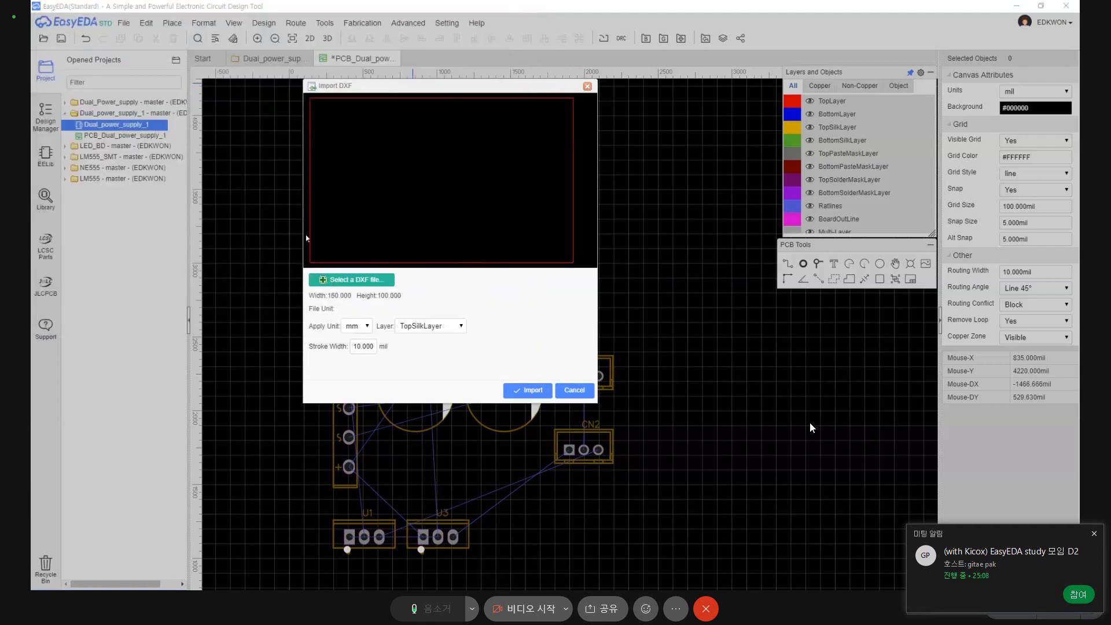
double_click(260, 124)
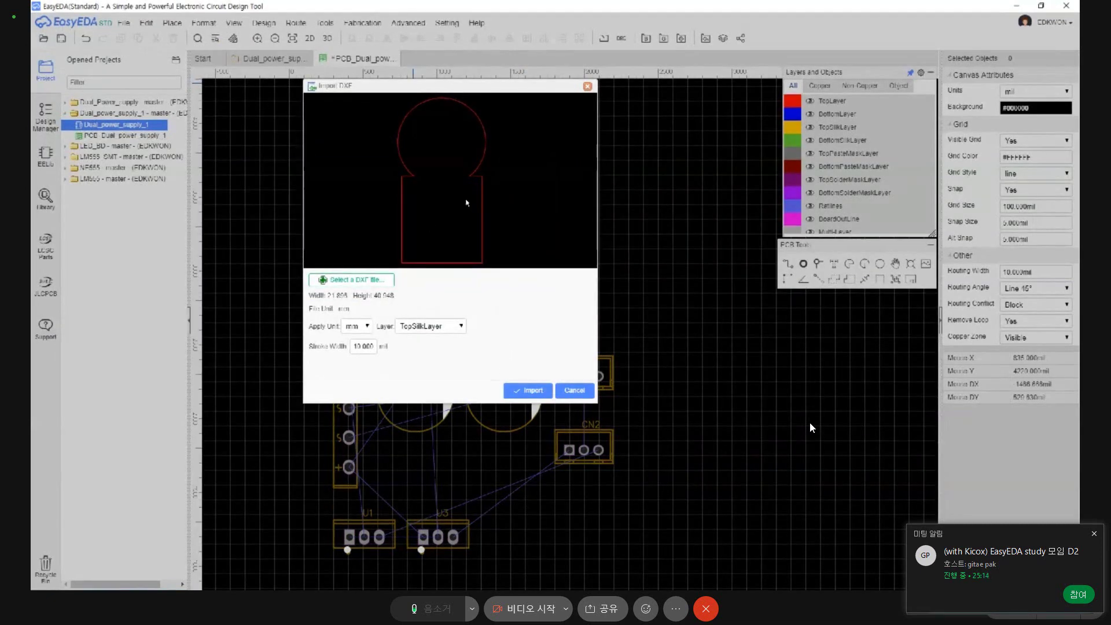
click(538, 392)
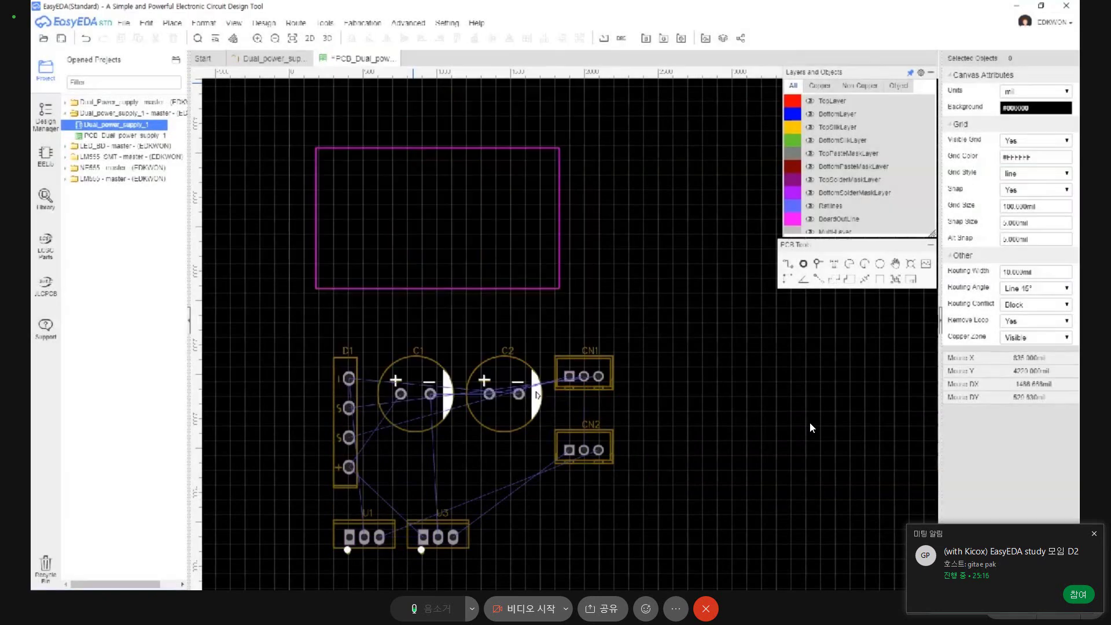
click(662, 218)
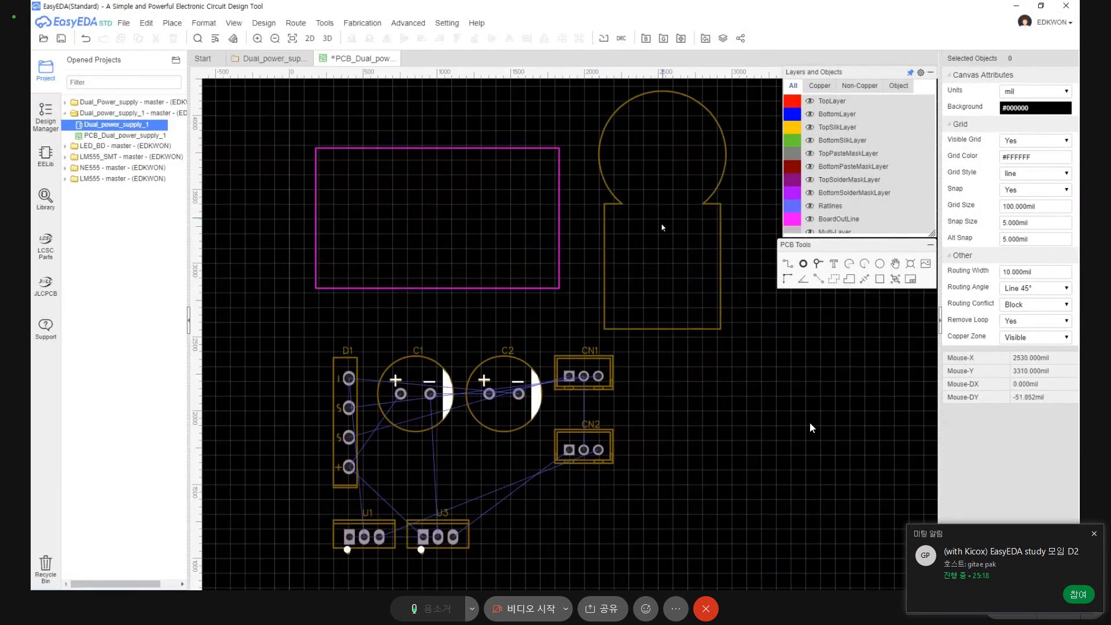
Select every segment of the imported keyhole outline and assign them to the BoardOutLine layer.
click(715, 195)
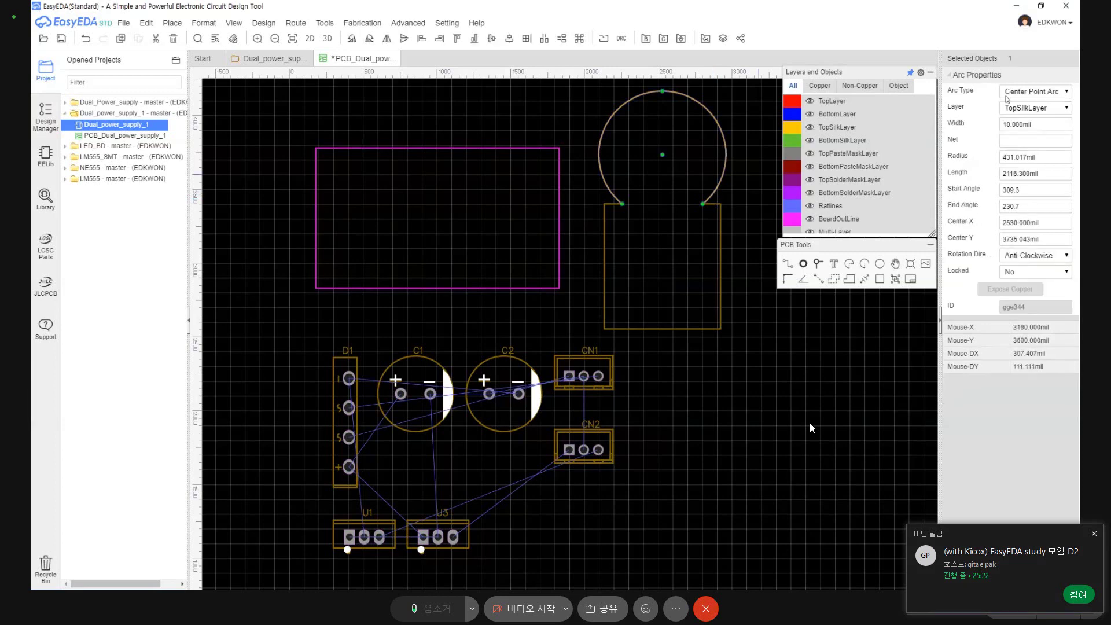
click(1068, 99)
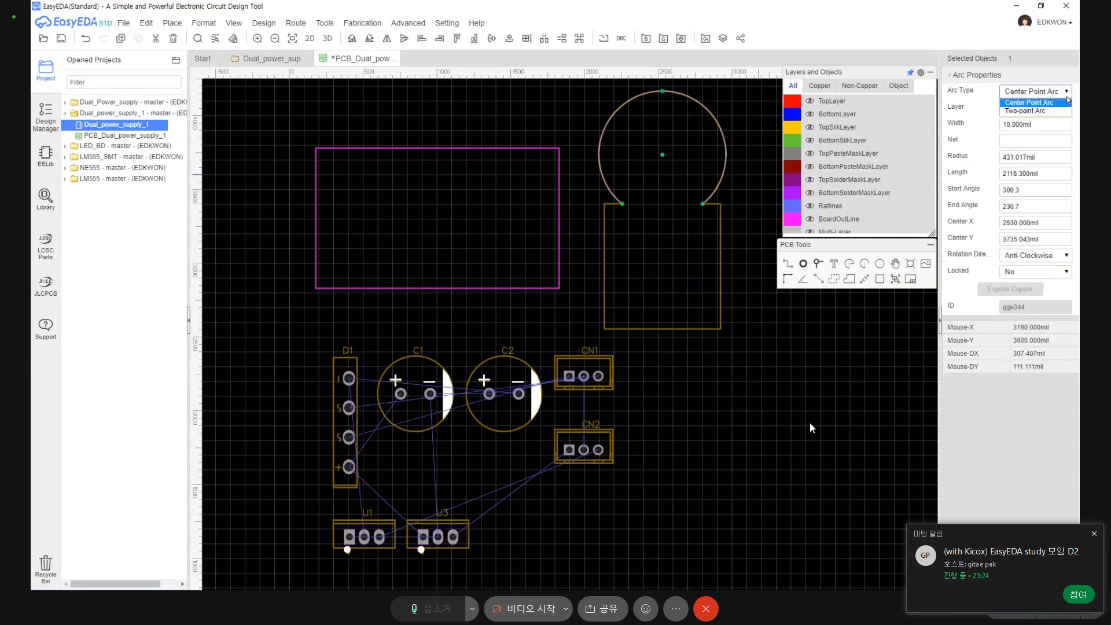
click(1040, 102)
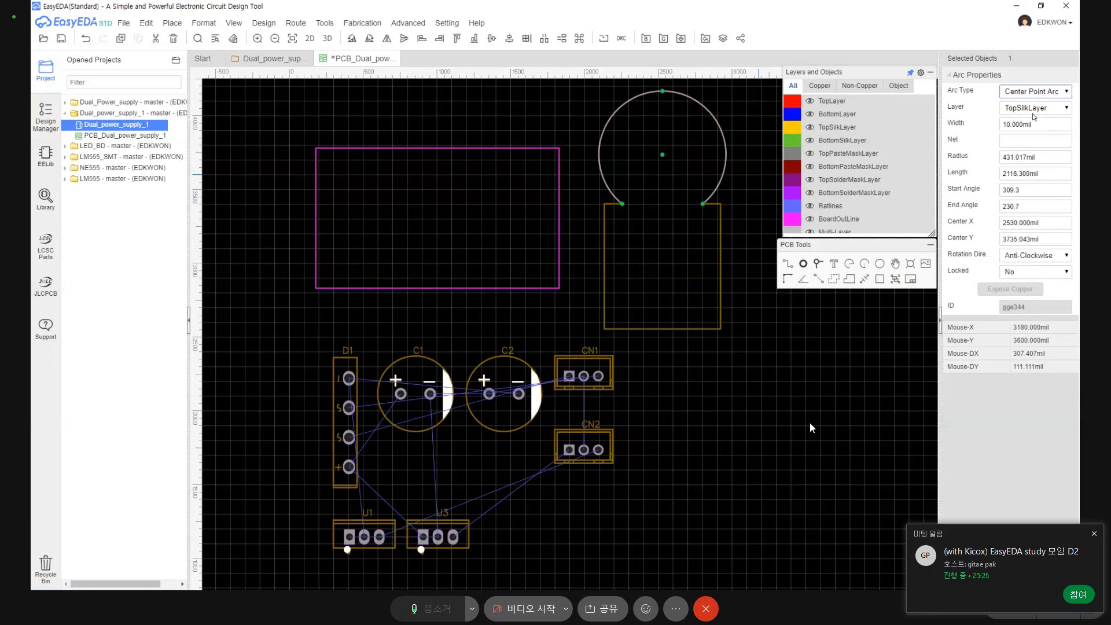
drag(676, 265, 576, 87)
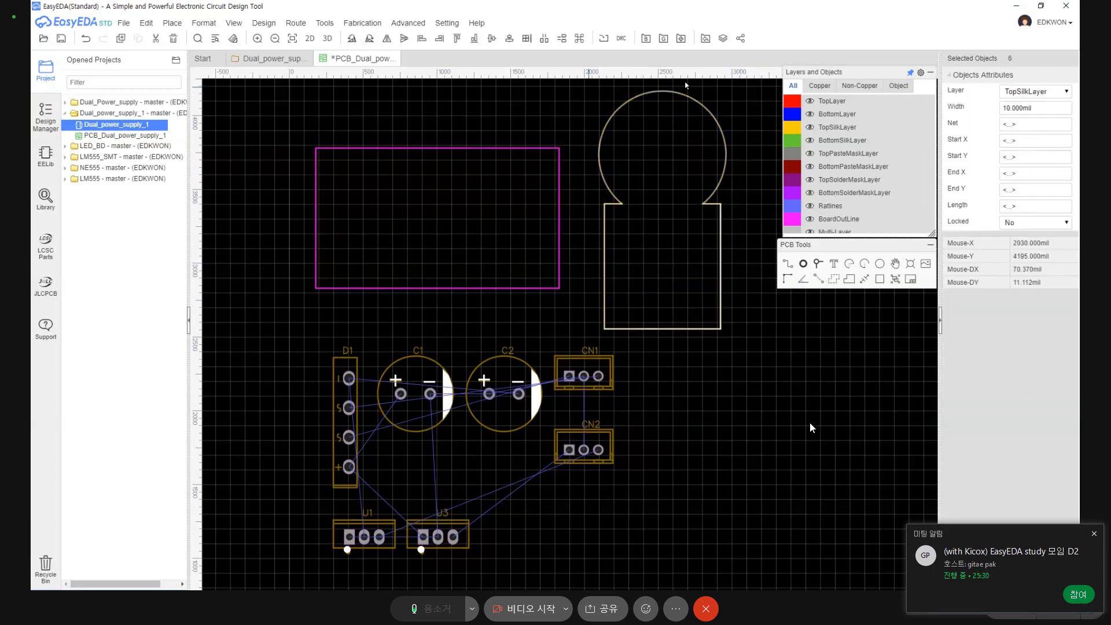
click(1055, 94)
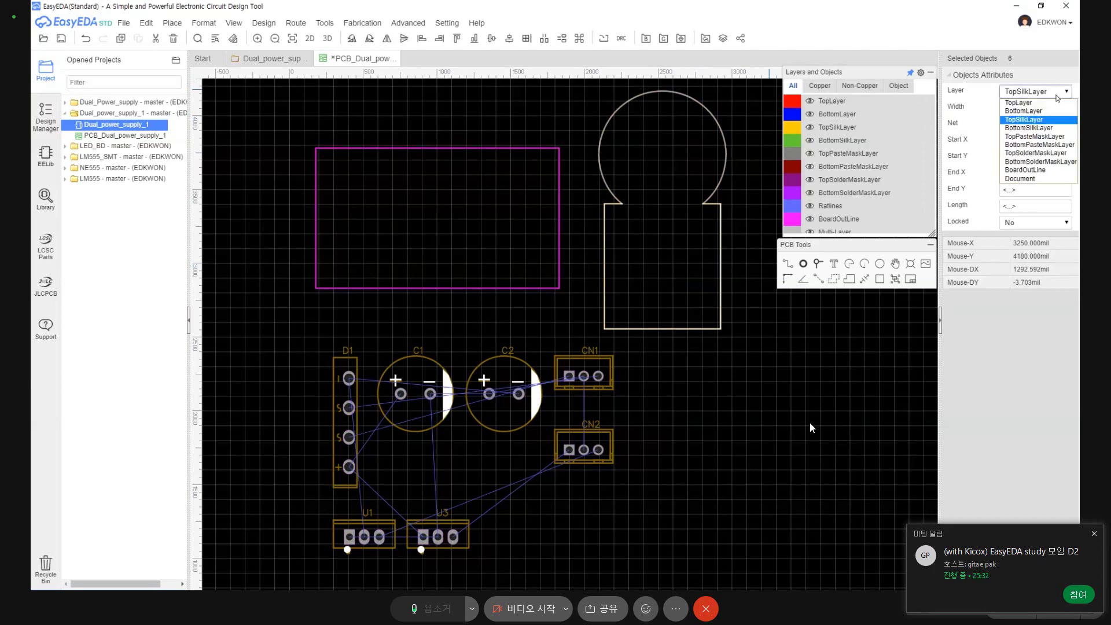
click(1026, 170)
click(761, 361)
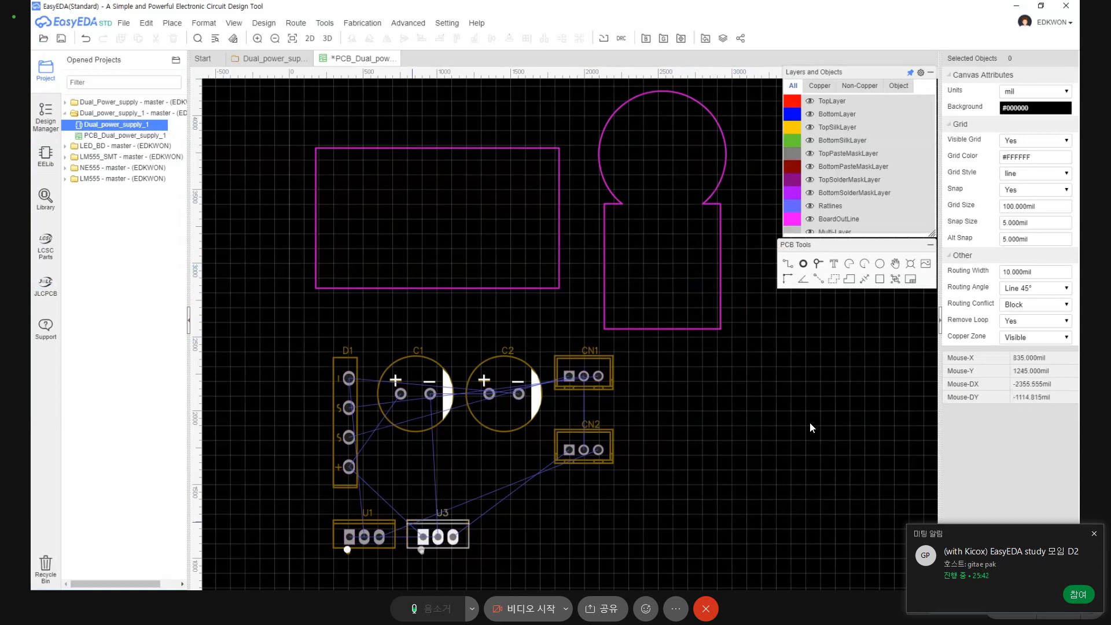
Delete the whole imported keyhole outline, and briefly select the rectangular board outline.
drag(740, 339, 586, 92)
key(Delete)
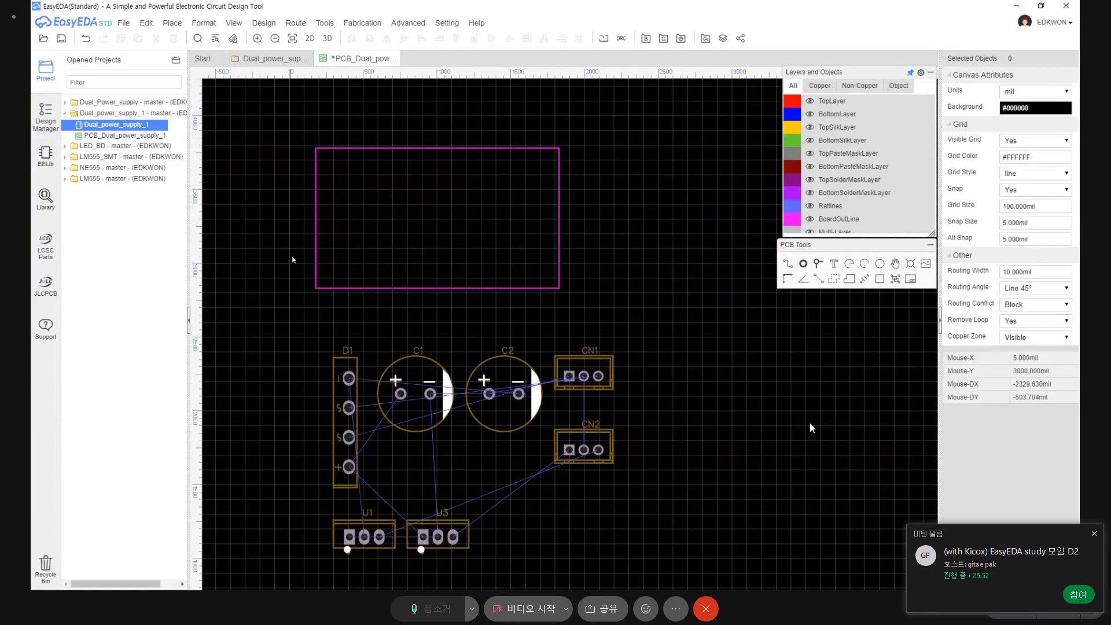
drag(294, 140, 576, 310)
click(546, 289)
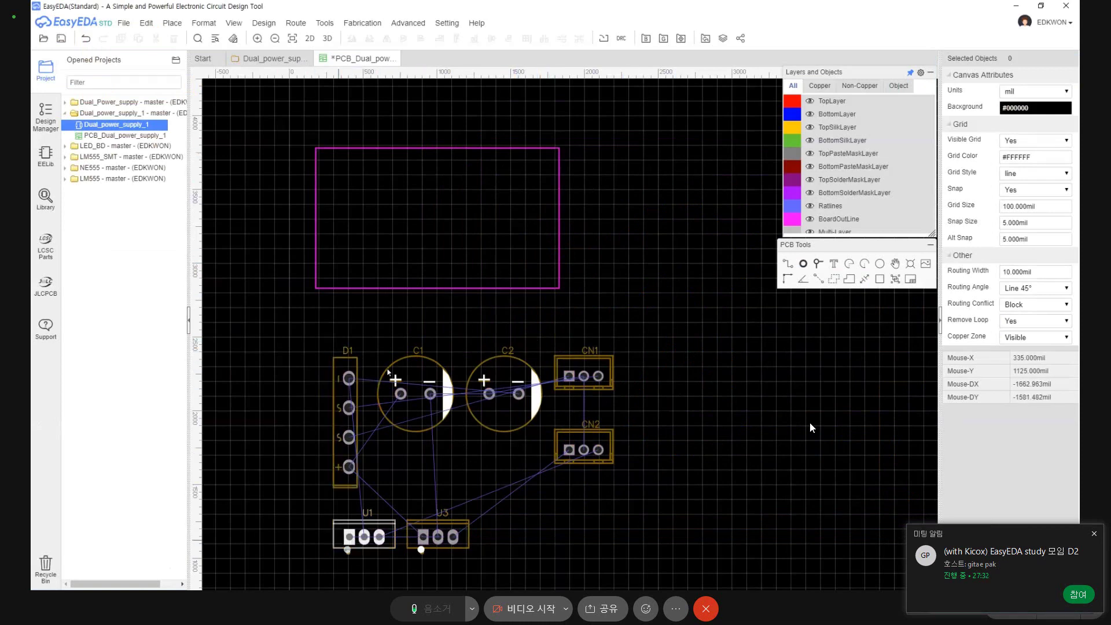
Place a hole and move it inside the board outline's upper-left corner, centred at about X 290 mil, Y 3670 mil.
click(896, 279)
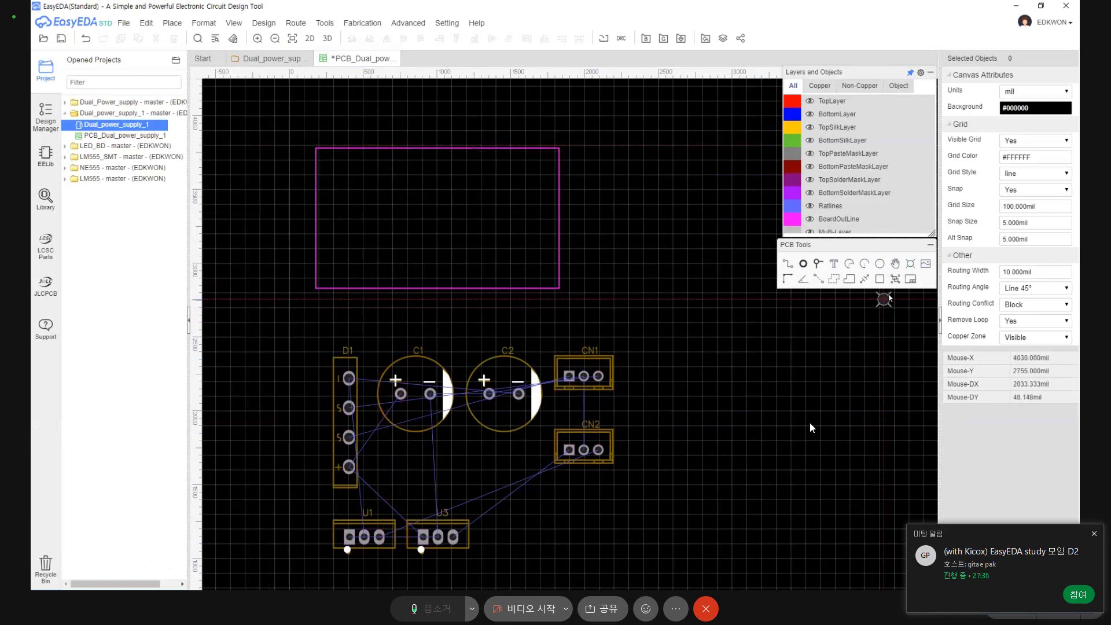
scroll(253, 149, up, 2)
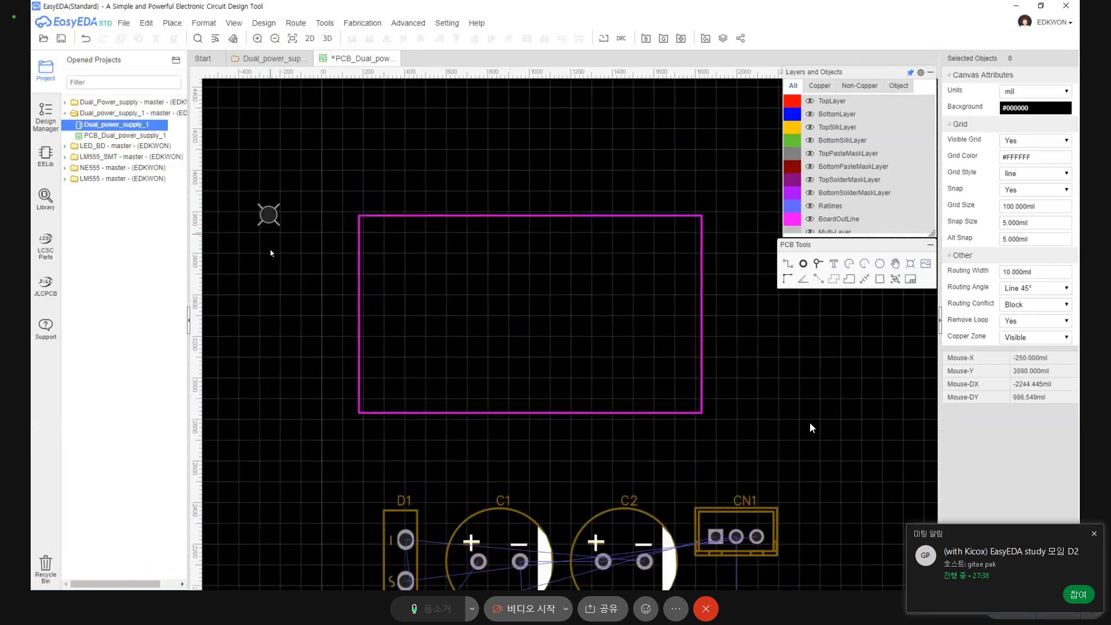
click(270, 247)
drag(270, 248, 385, 273)
scroll(385, 273, up, 1)
scroll(387, 278, down, 2)
scroll(388, 283, down, 1)
right_drag(467, 359, 492, 299)
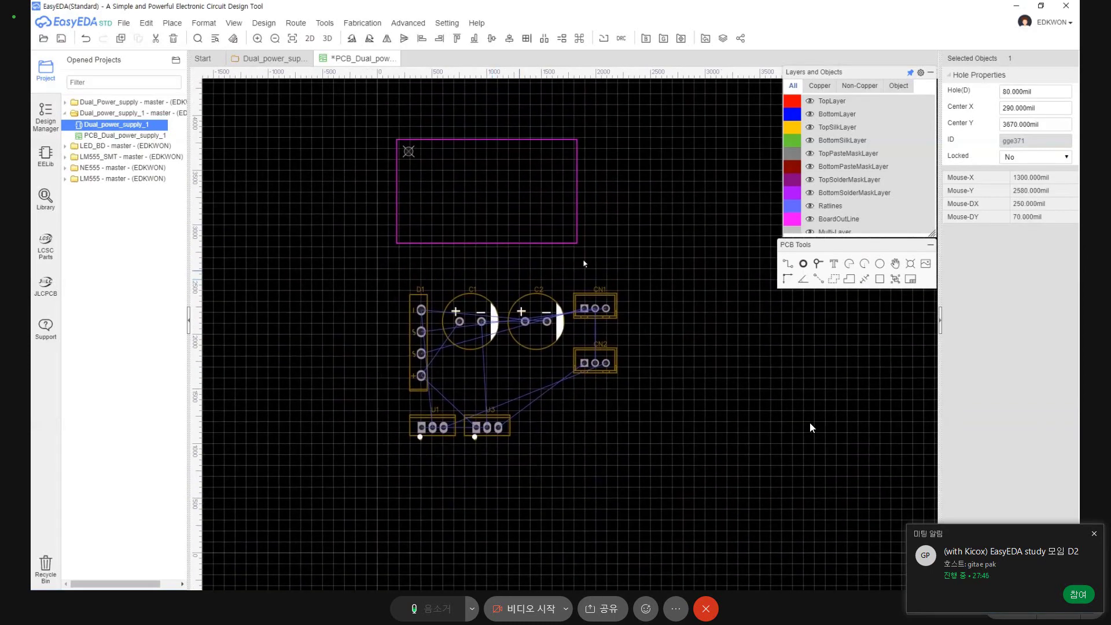
Move the board outline and its hole below the components, putting the outline's upper-left corner at about X 0, Y -5 mil.
drag(604, 249, 350, 112)
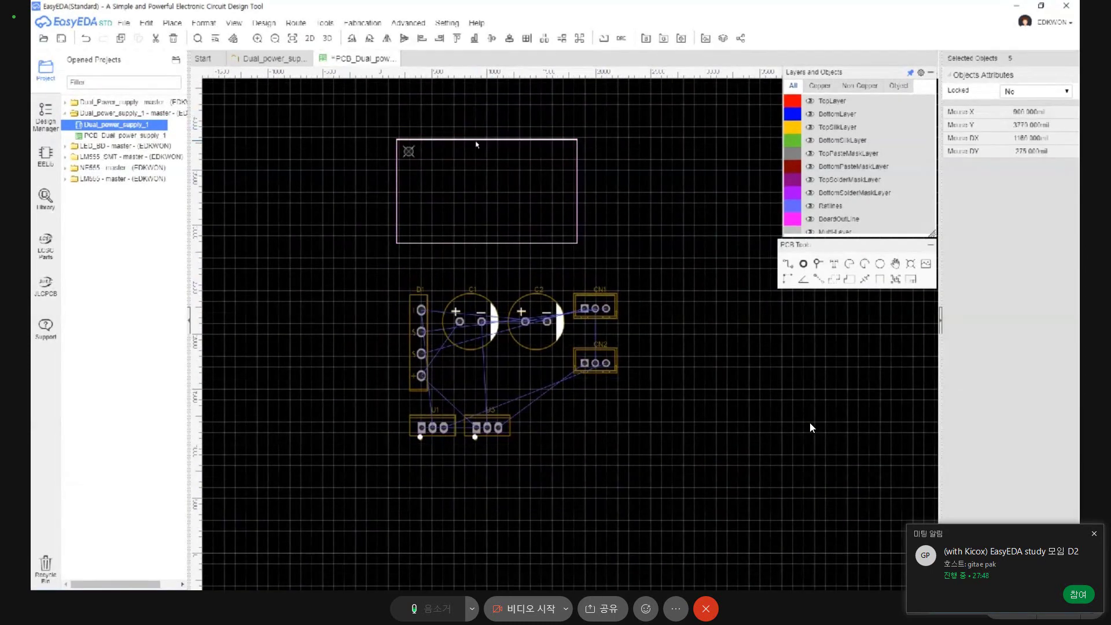
drag(475, 139, 461, 427)
drag(387, 123, 618, 264)
drag(405, 152, 431, 342)
scroll(398, 524, down, 2)
scroll(431, 341, up, 2)
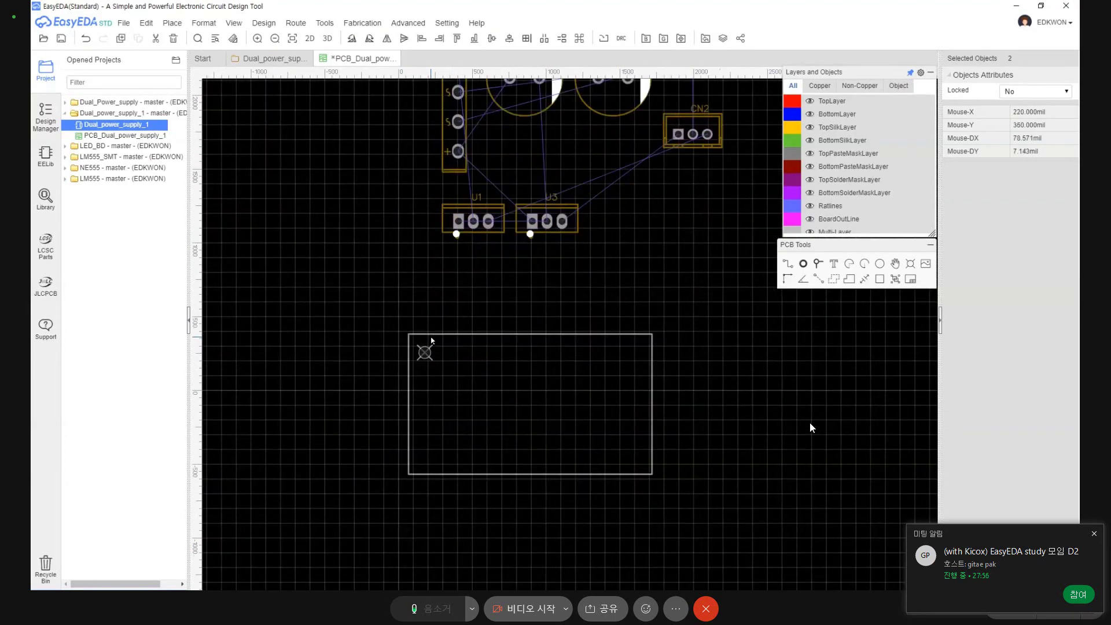
right_drag(429, 342, 446, 278)
key(ctrl+z)
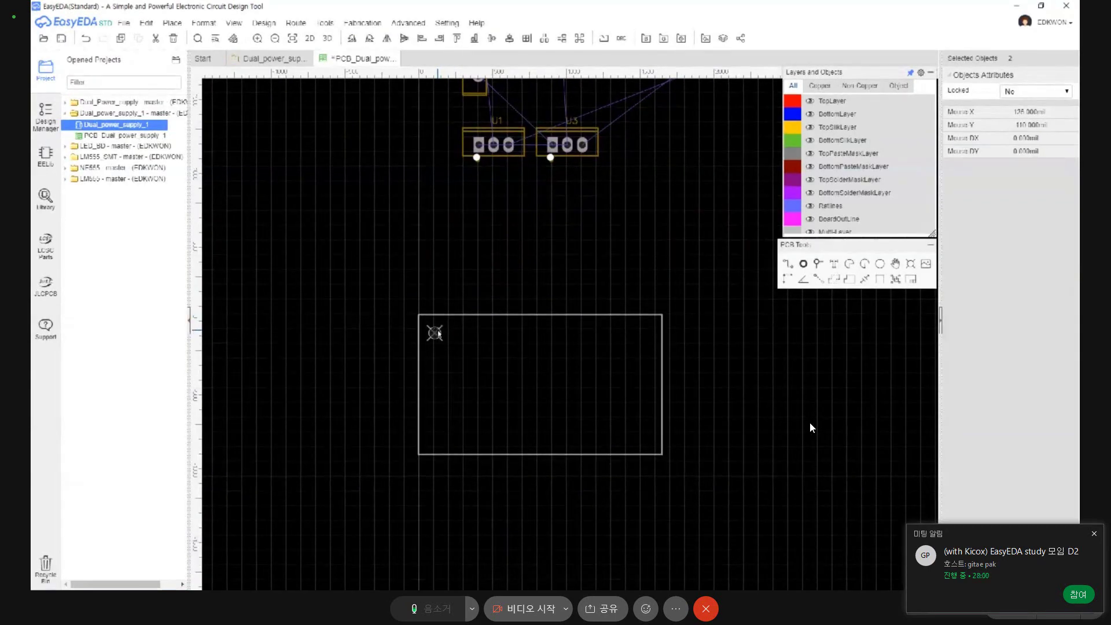
click(786, 365)
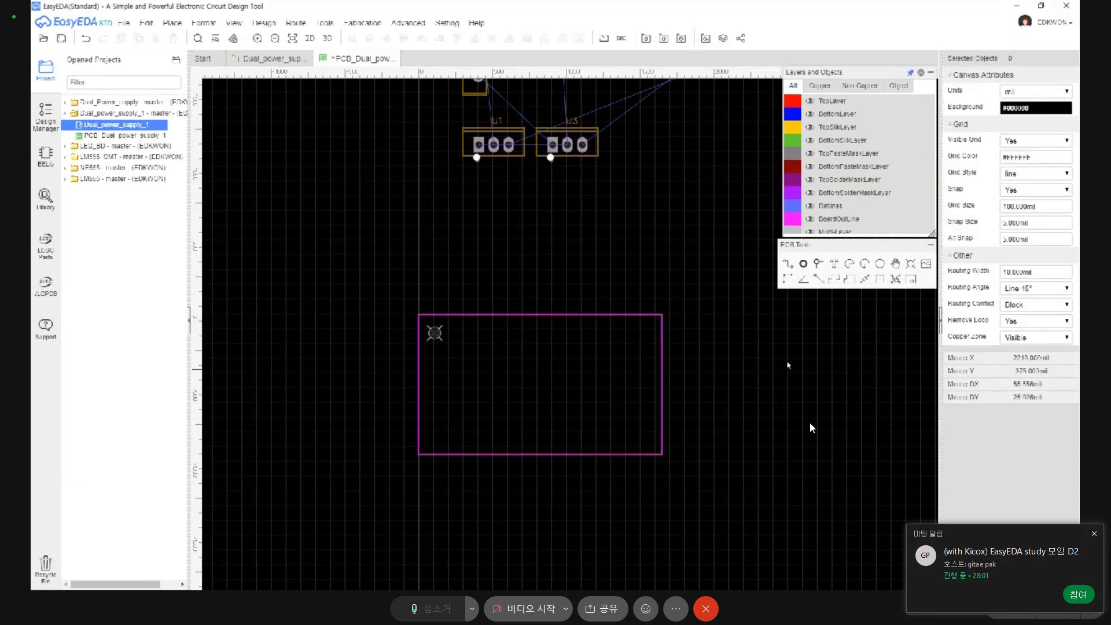
Move the board outline and its hole up so the lower-left corner meets the origin, and check the outline's coordinates.
click(662, 360)
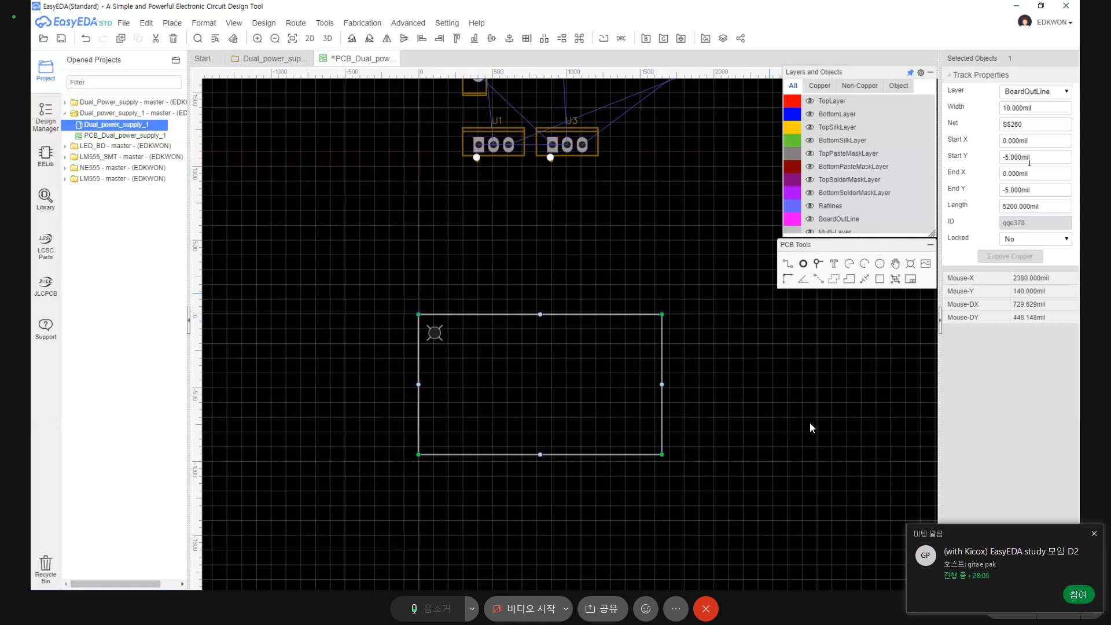
drag(773, 481, 730, 549)
click(488, 303)
mouse_move(434, 333)
mouse_down()
mouse_move(445, 182)
mouse_move(435, 190)
mouse_up()
click(431, 315)
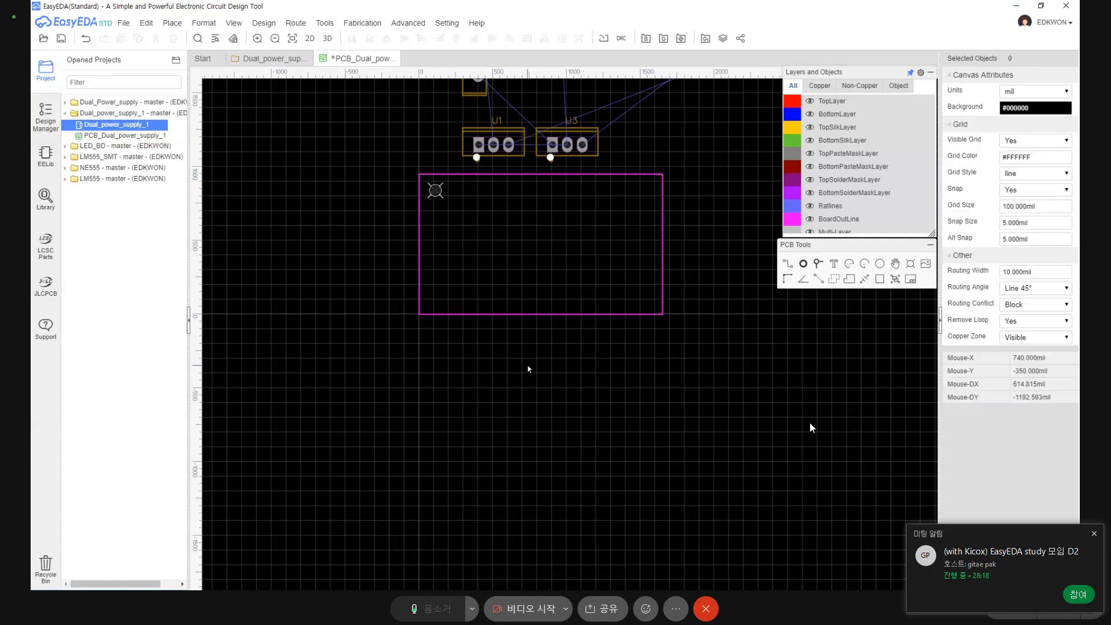
click(428, 315)
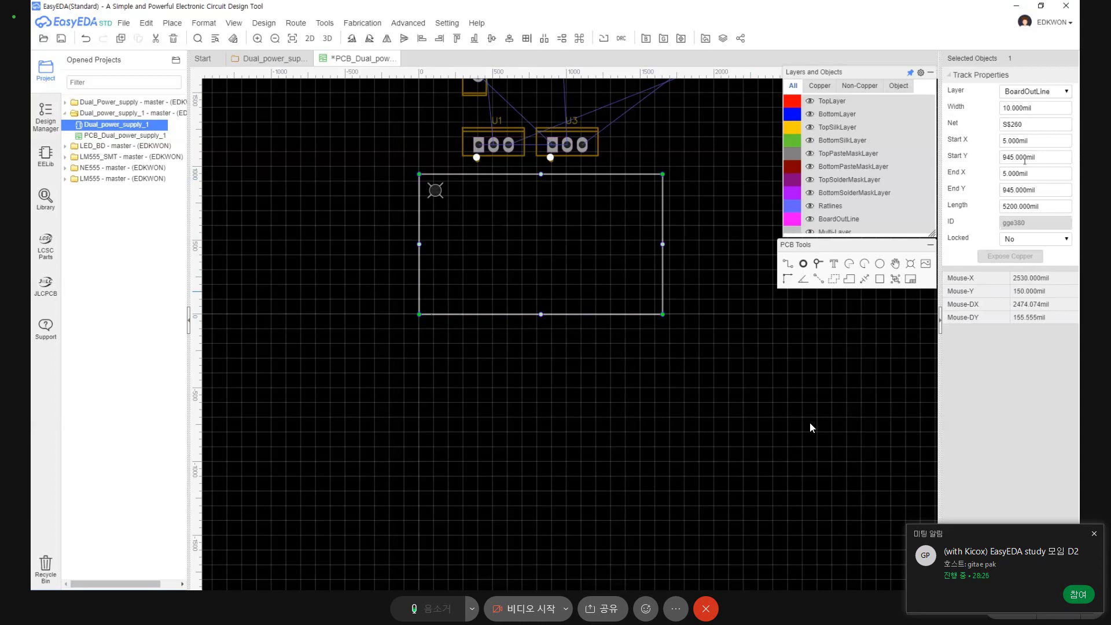
click(868, 388)
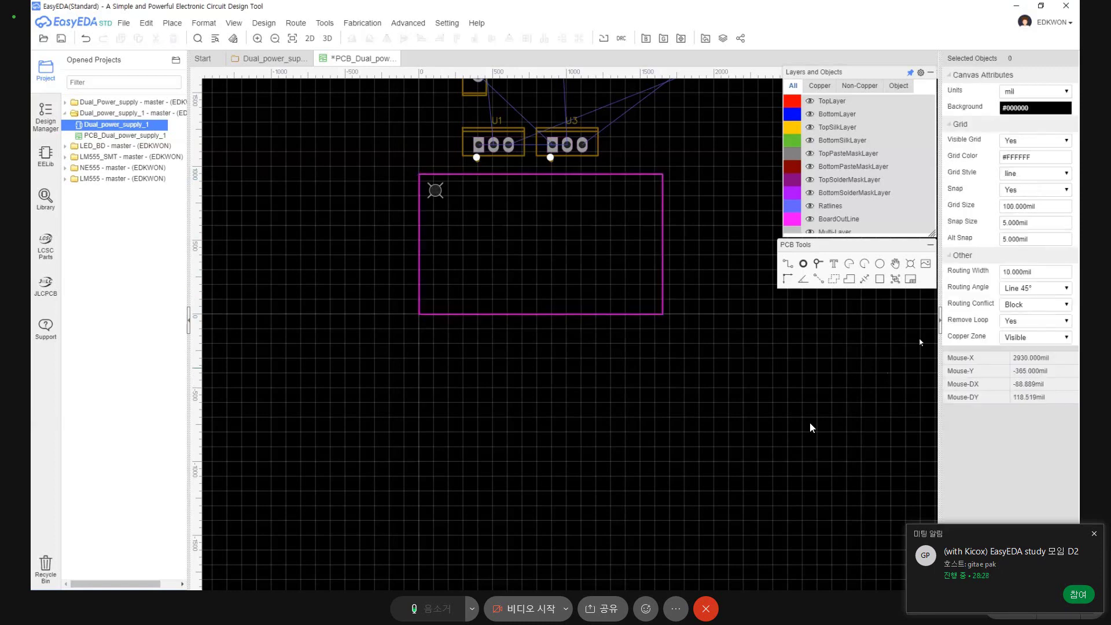
Set the canvas units to mm and open the Alt Snap value for editing.
click(1020, 97)
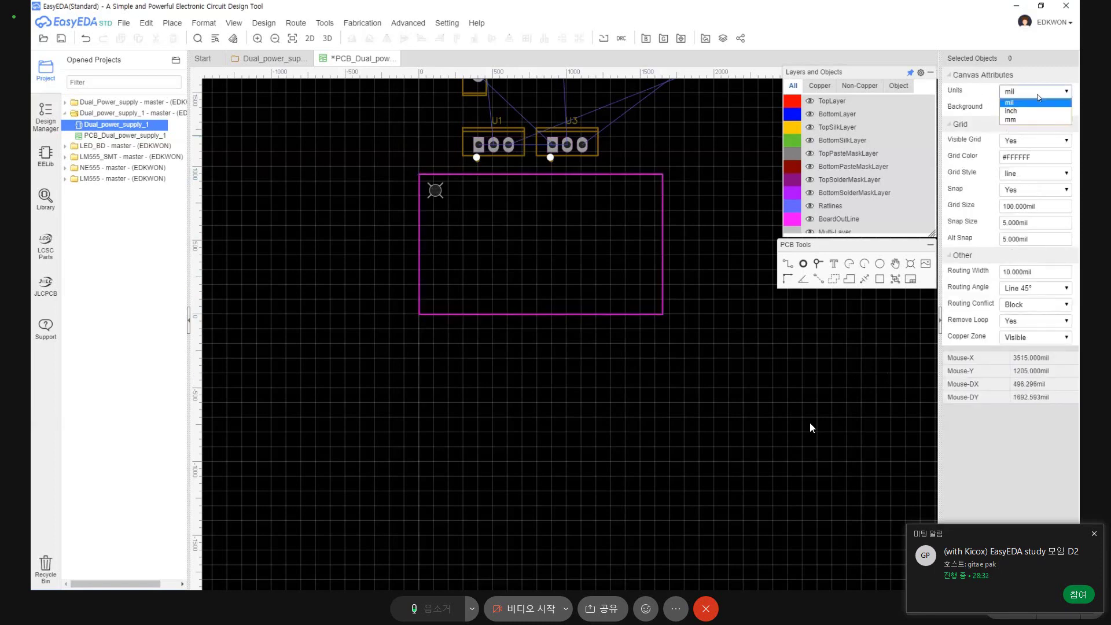
click(1034, 120)
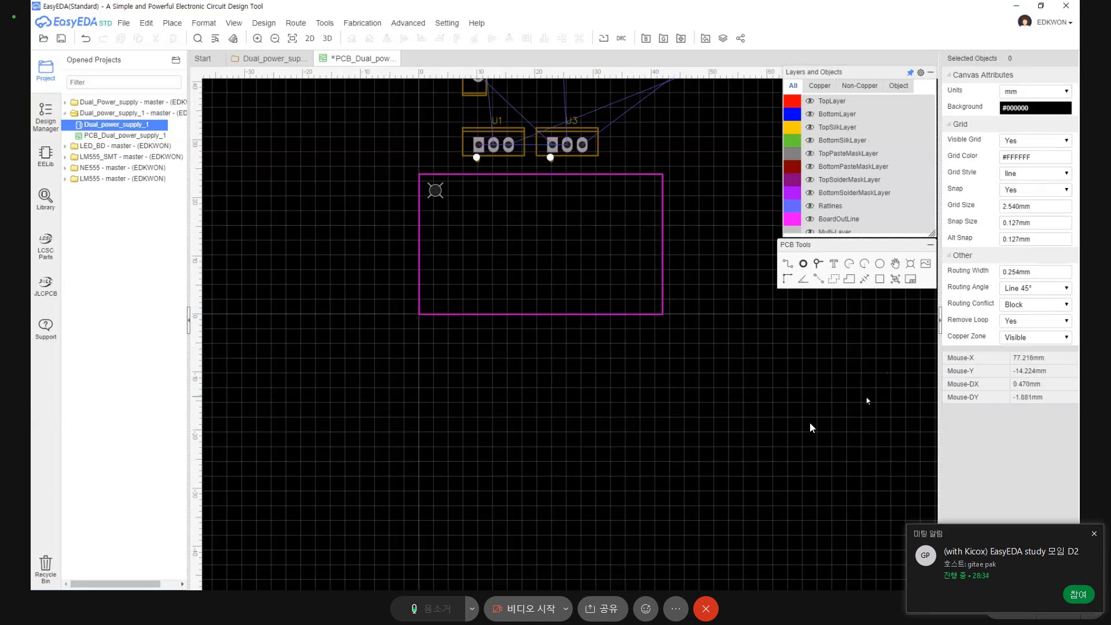
scroll(528, 367, up, 3)
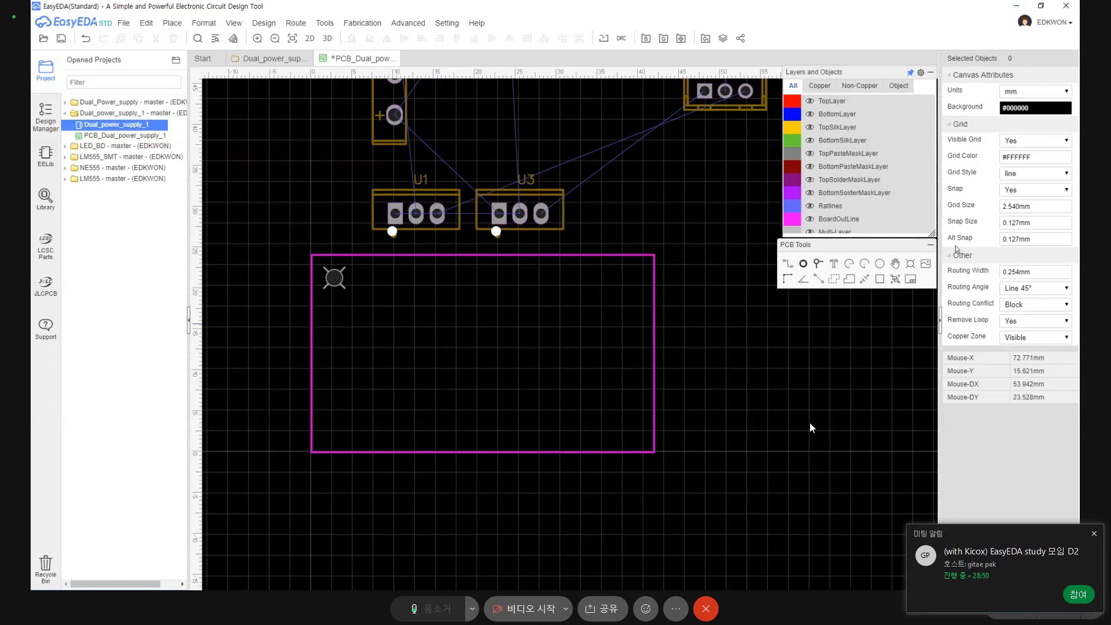
click(1036, 240)
key(Return)
right_drag(334, 303, 355, 328)
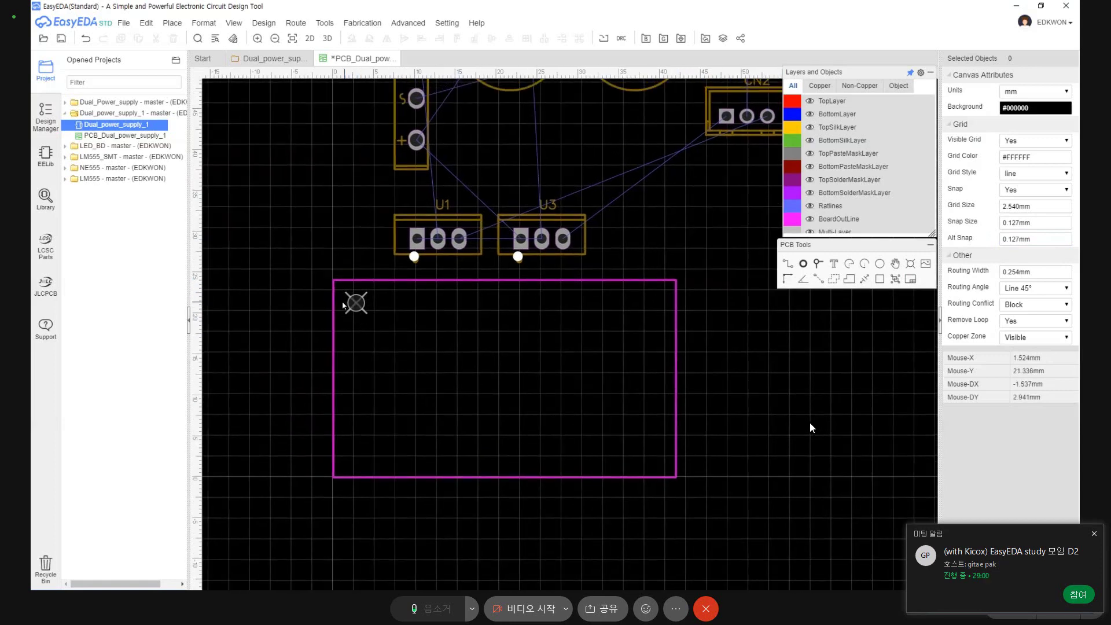
Move the mounting hole into the board outline's lower-left corner, centred at X 2.54 mm, Y 2.54 mm.
drag(356, 302, 352, 453)
scroll(353, 456, up, 2)
scroll(352, 453, up, 3)
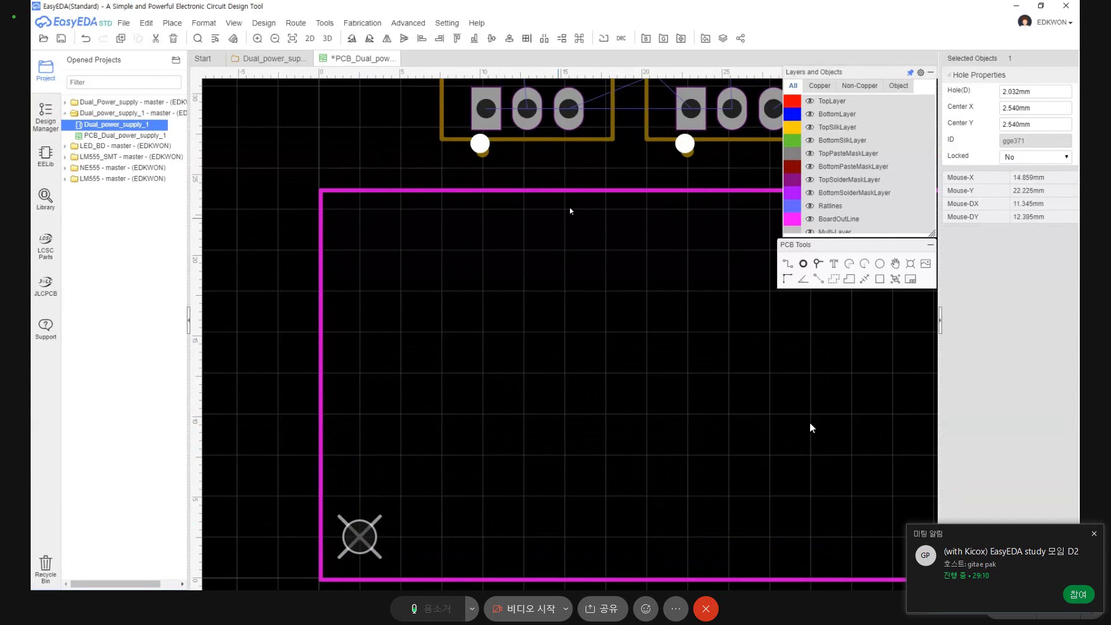
Lower the top edge of the board outline by about 1.3 mm and join the left edge to it.
drag(579, 197, 583, 213)
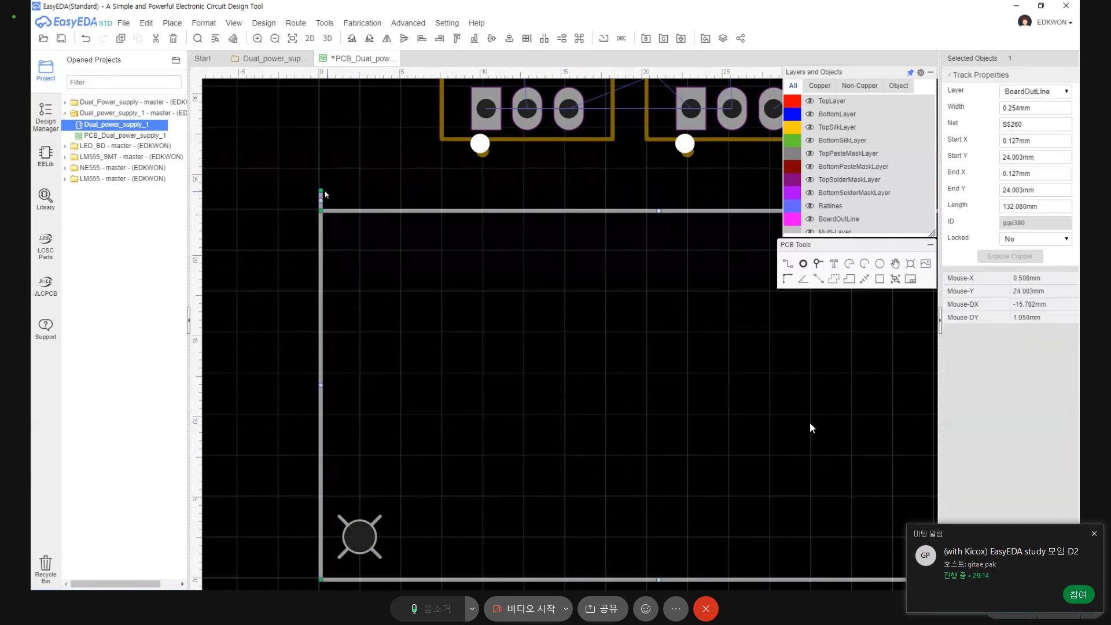
drag(321, 194, 321, 213)
scroll(533, 276, down, 2)
right_drag(592, 295, 543, 283)
Place a second mounting hole in the board's upper-left corner, centred at about X 2.4 mm, Y 20.6 mm.
click(336, 460)
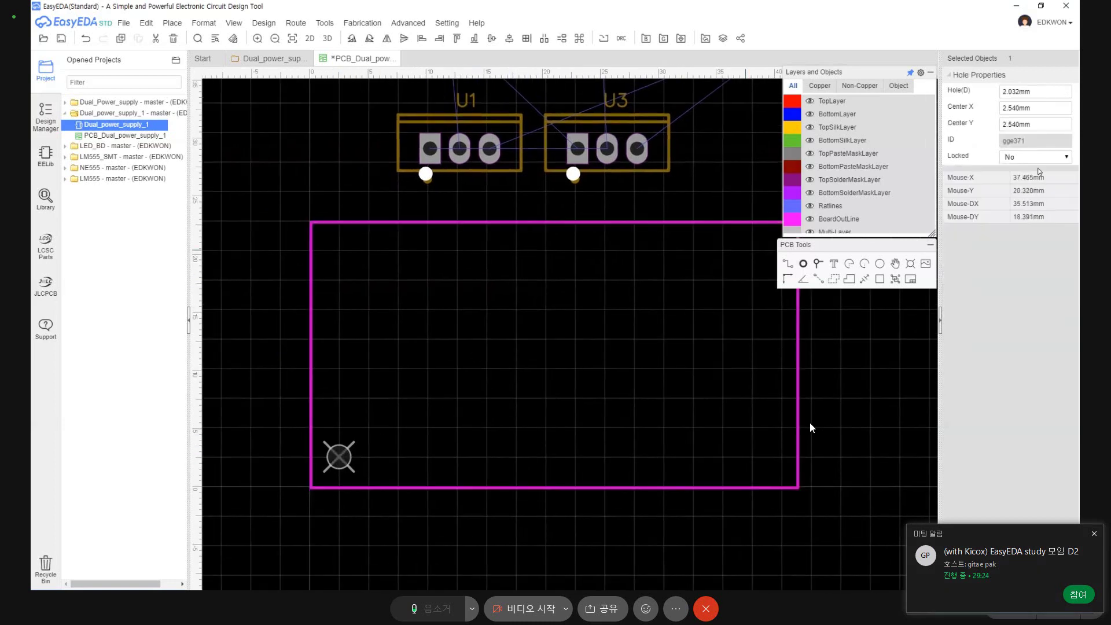
click(909, 264)
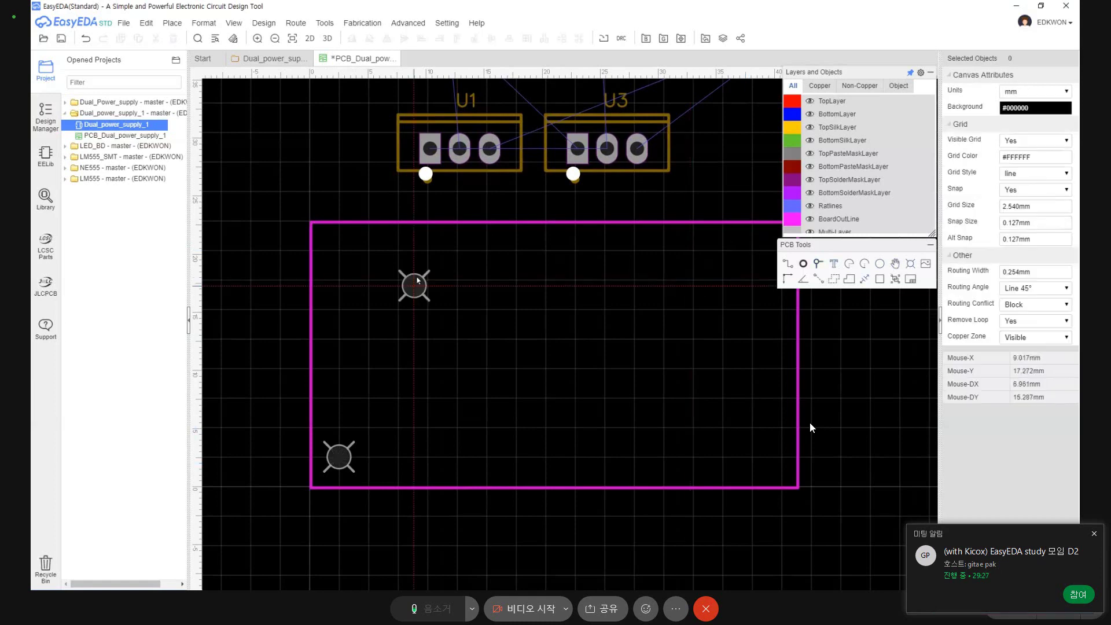
scroll(331, 255, up, 2)
click(342, 246)
key(Escape)
click(345, 250)
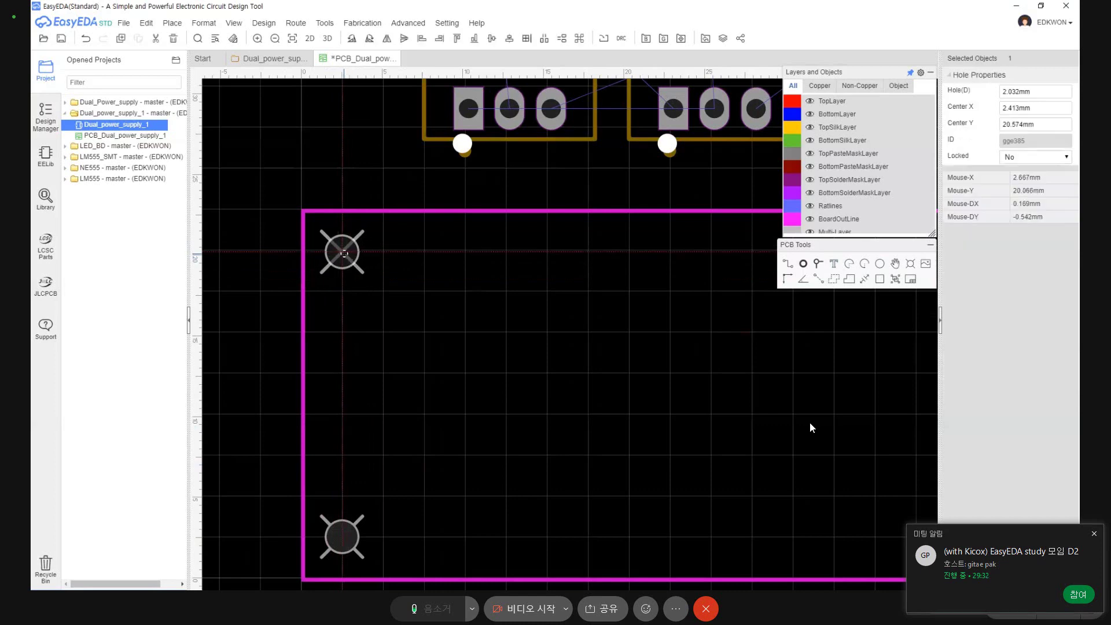
Place two more holes in the right-hand corners, at about X 39.8, Y 20.3 mm and X 40.3, Y 2.3 mm.
click(461, 307)
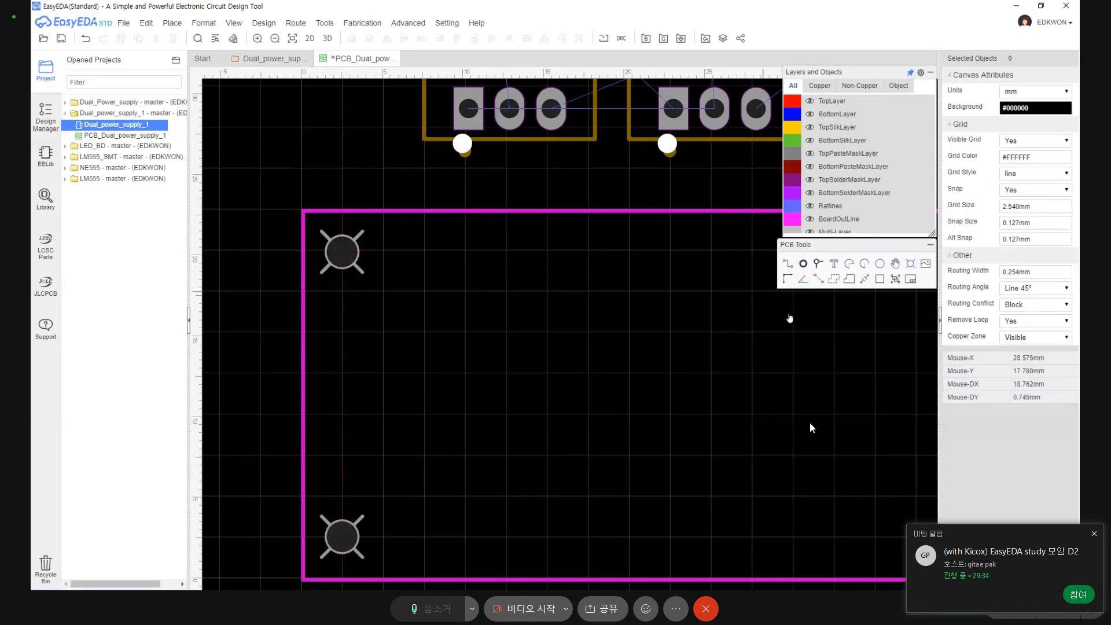
click(570, 342)
click(453, 362)
scroll(520, 413, down, 5)
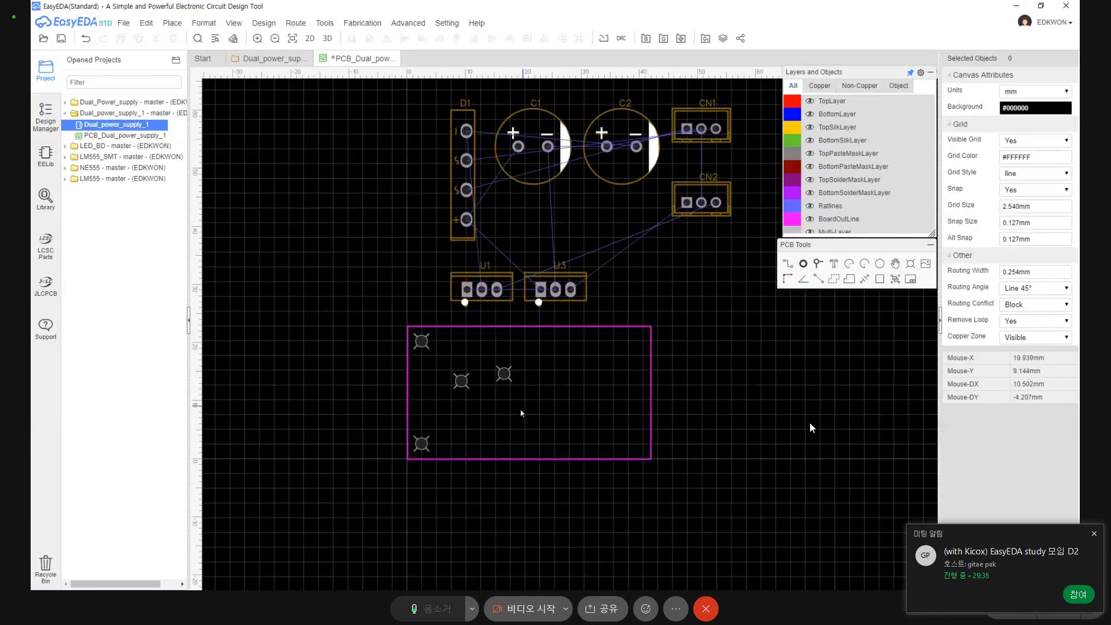
drag(504, 373, 637, 341)
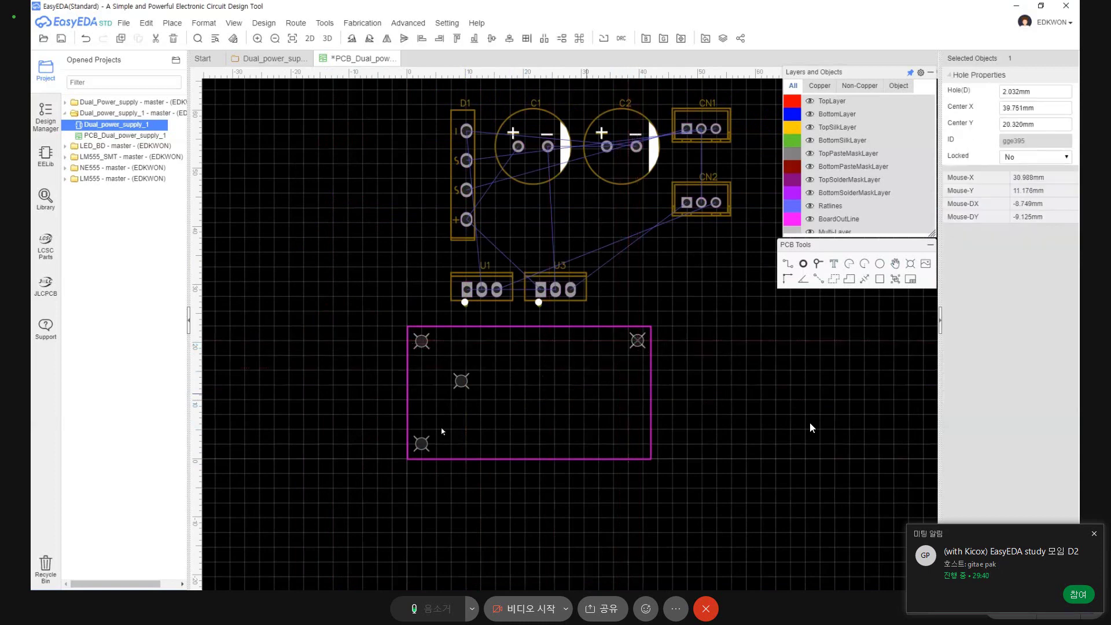
drag(454, 387, 640, 444)
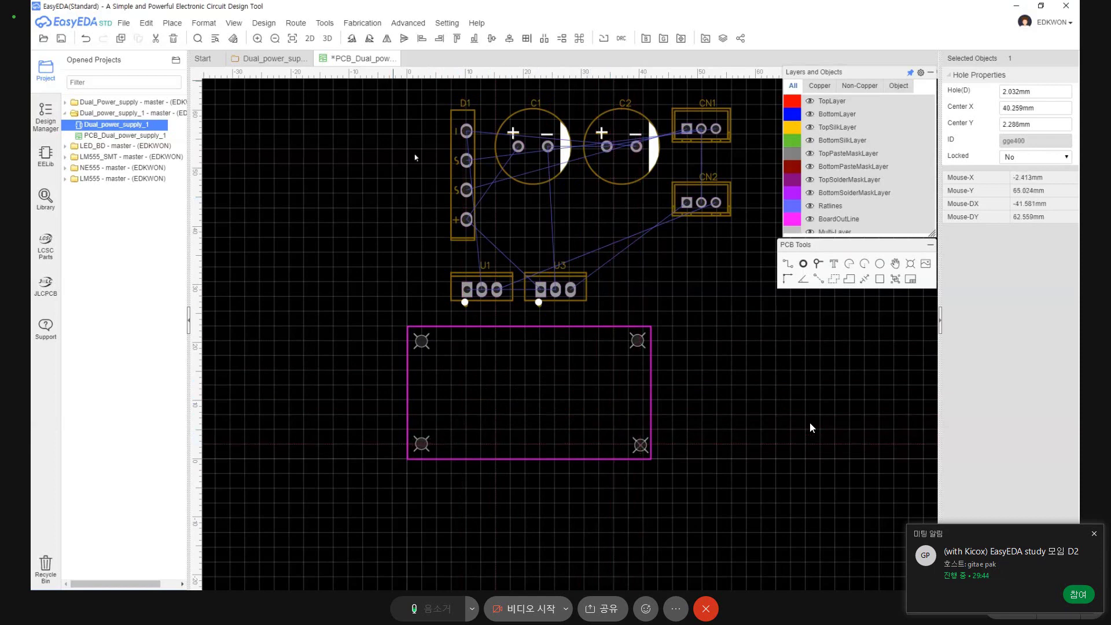
Raise the board outline's top edge by about 3 mm and move D1 inside the board at about X 8.4 mm, Y 13.1 mm.
right_drag(395, 182, 335, 206)
scroll(528, 411, up, 5)
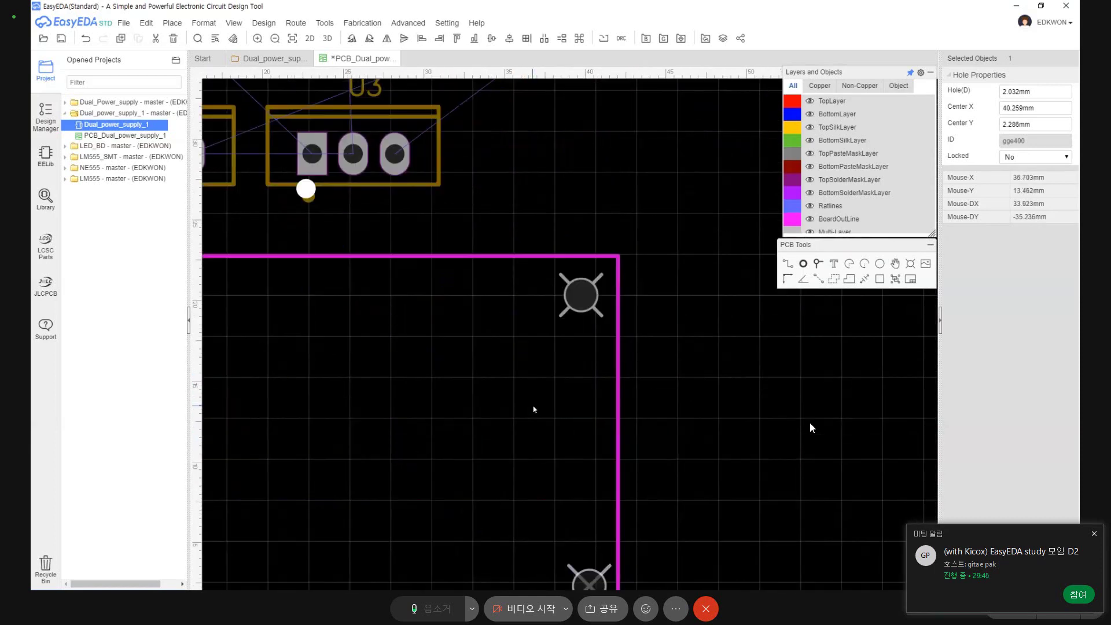
scroll(534, 409, down, 3)
right_drag(390, 365, 431, 397)
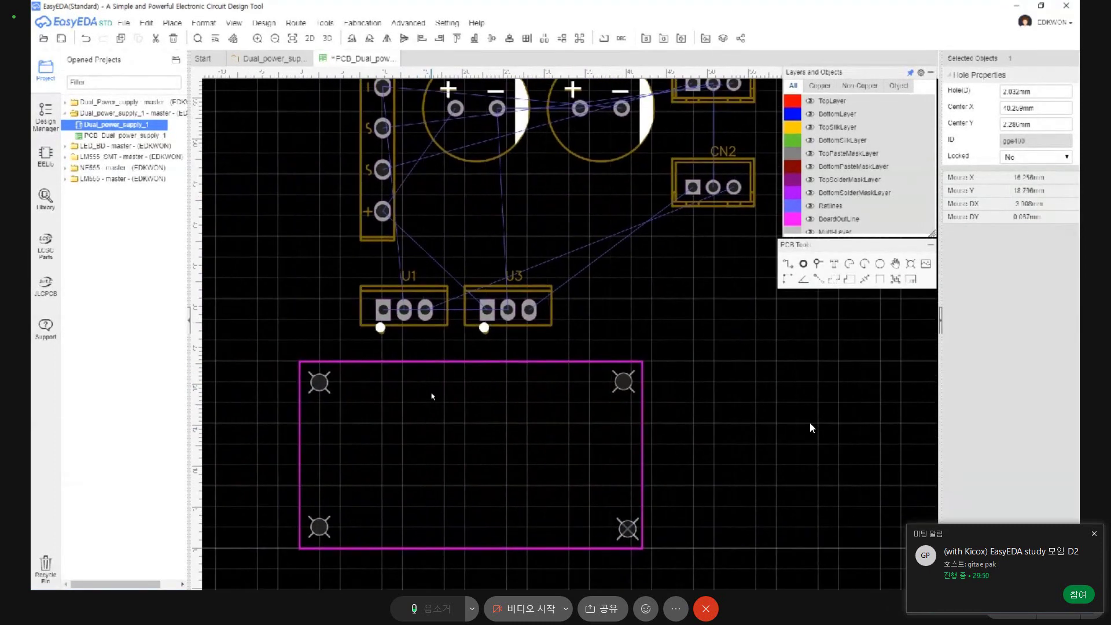
scroll(497, 372, down, 4)
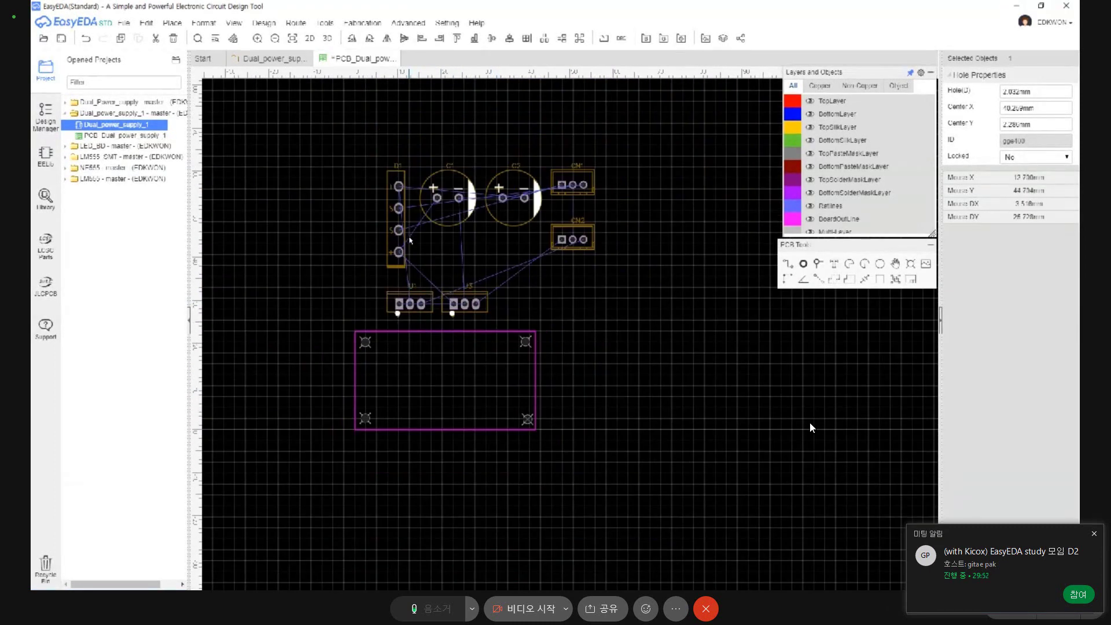
drag(397, 238, 399, 207)
drag(451, 334, 452, 322)
click(452, 347)
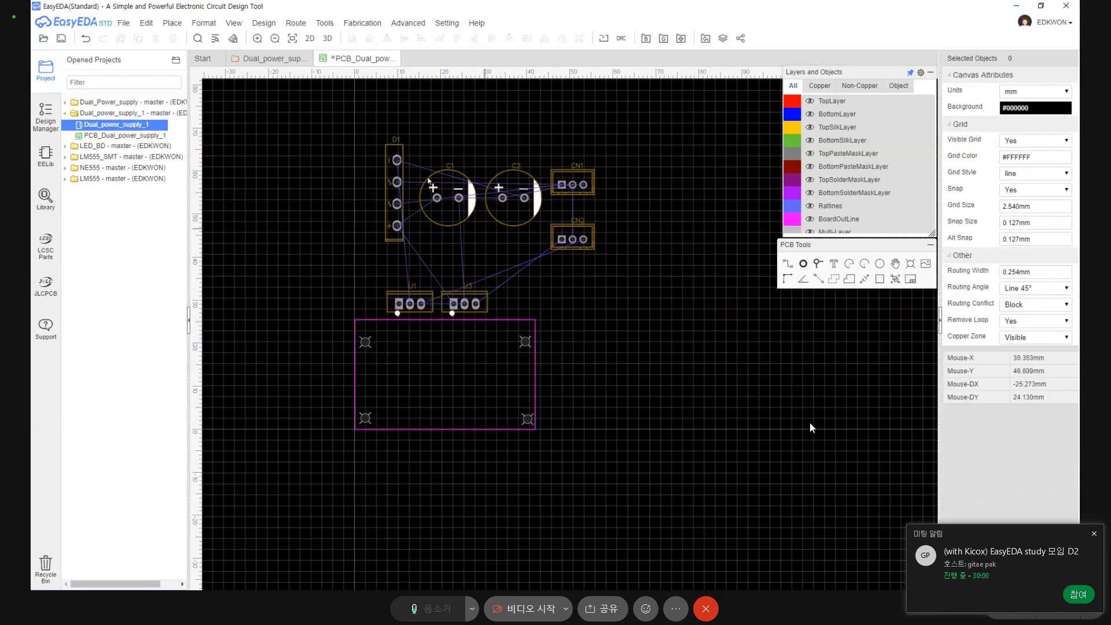
drag(391, 186, 384, 363)
scroll(419, 292, up, 3)
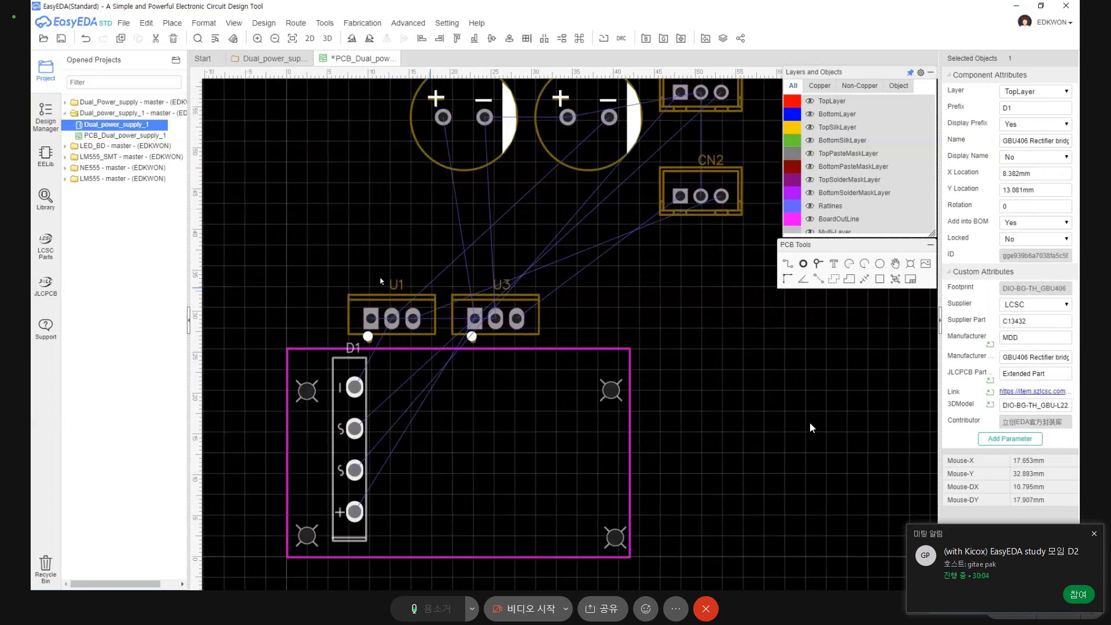
Move regulators U1 and U3 up, away from the board outline to just below the capacitors.
click(414, 304)
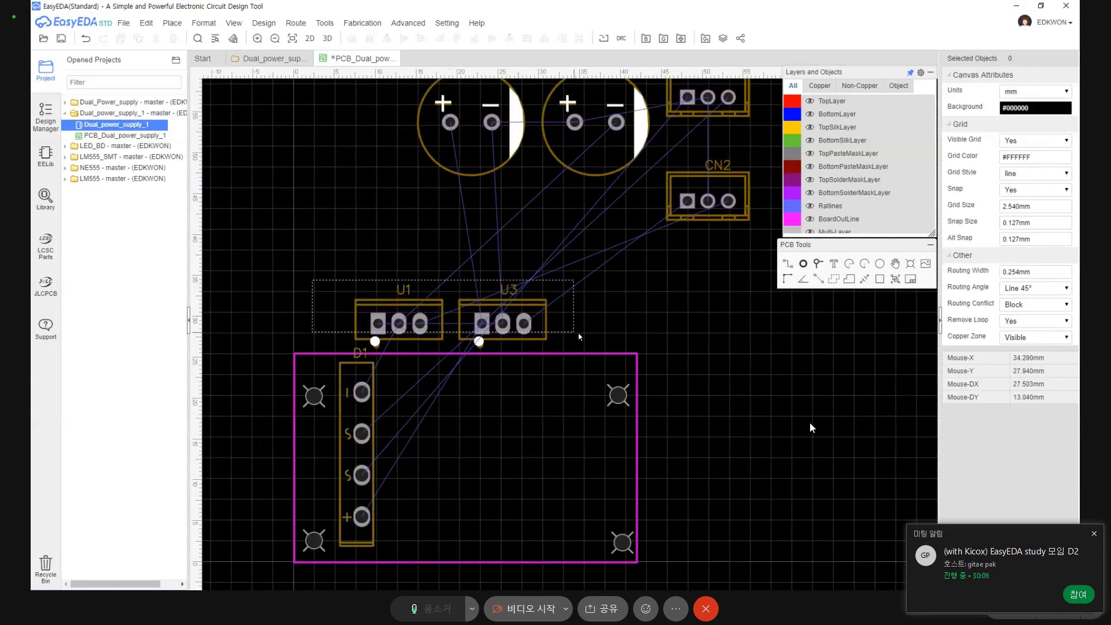
click(520, 327)
ctrl+click(420, 323)
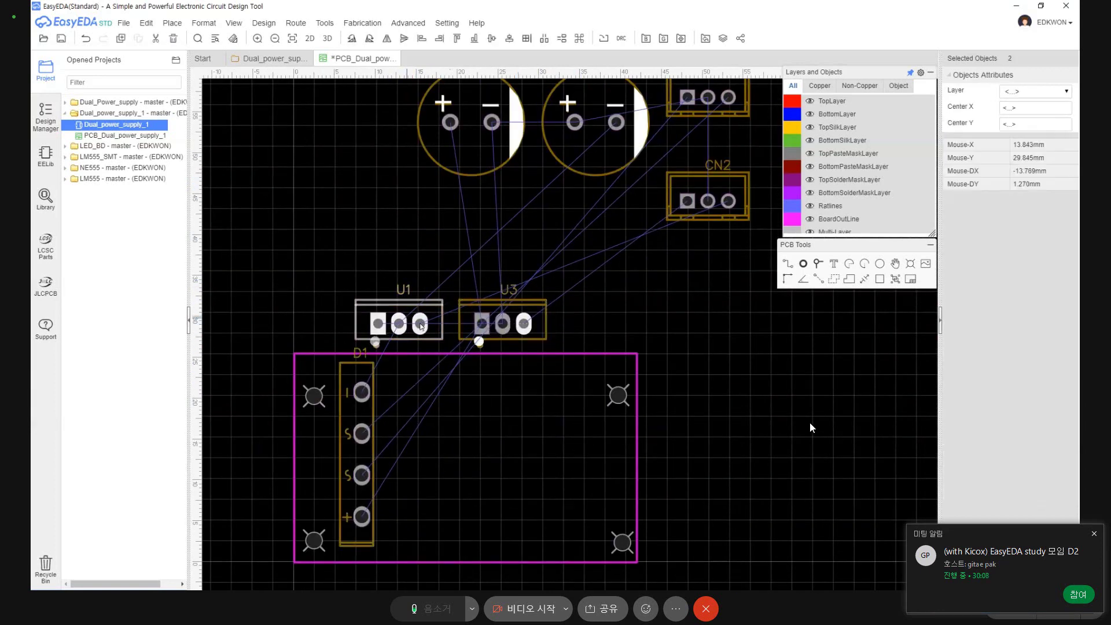
drag(420, 323, 444, 176)
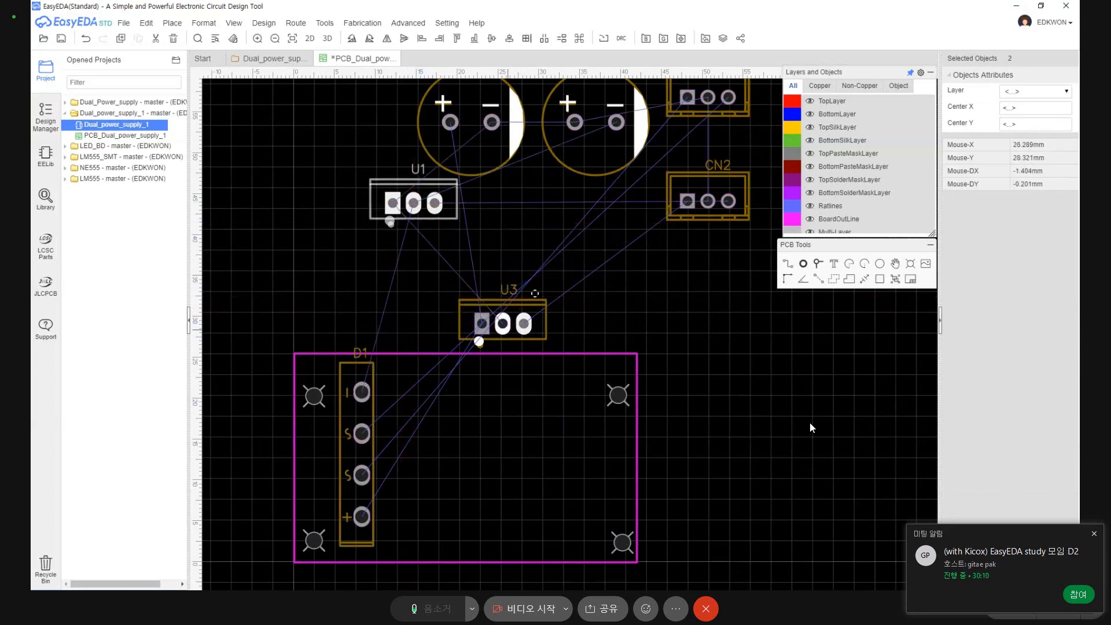
drag(502, 320, 552, 227)
click(486, 356)
click(490, 354)
click(495, 339)
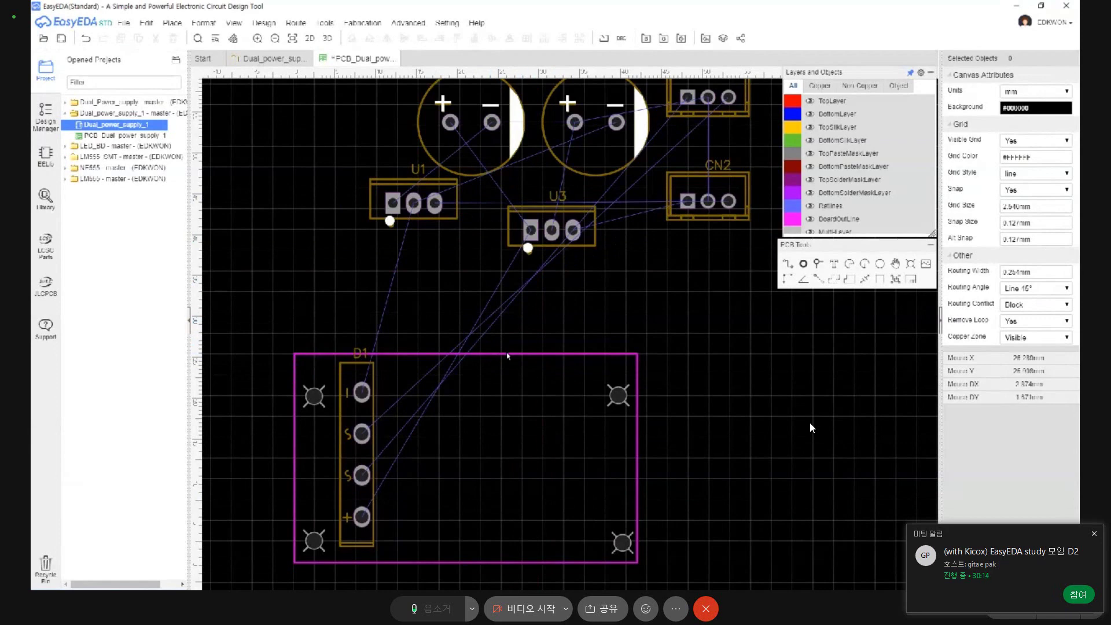
Raise the board outline's top edge to about Y 33 mm and move both upper mounting holes up to about Y 30.4 mm.
drag(509, 354, 509, 296)
click(566, 402)
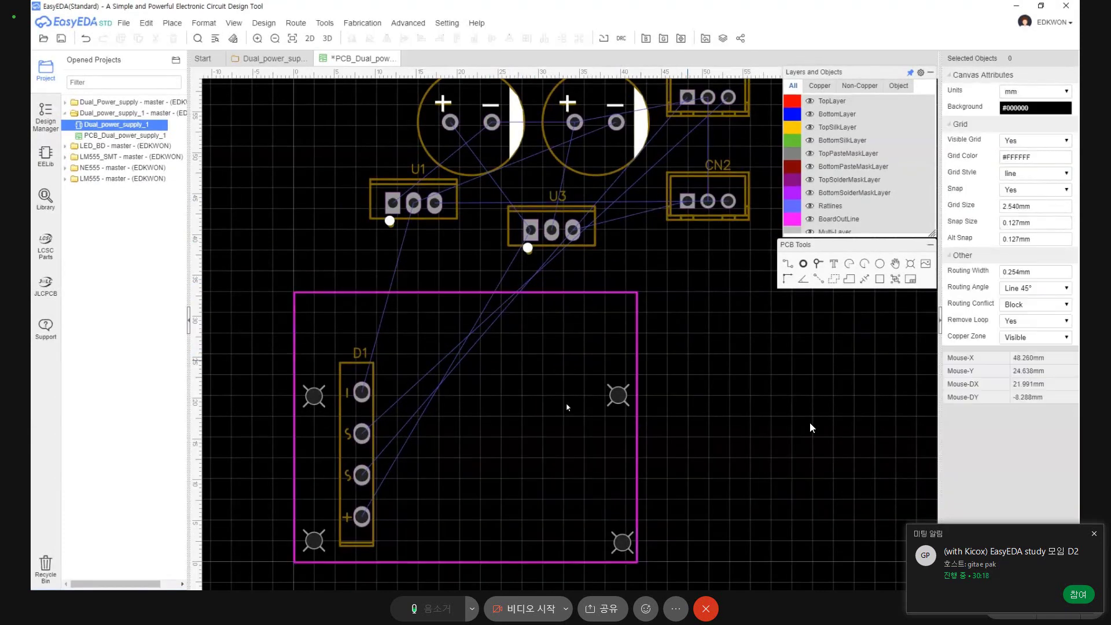
drag(305, 400, 313, 311)
drag(618, 396, 620, 313)
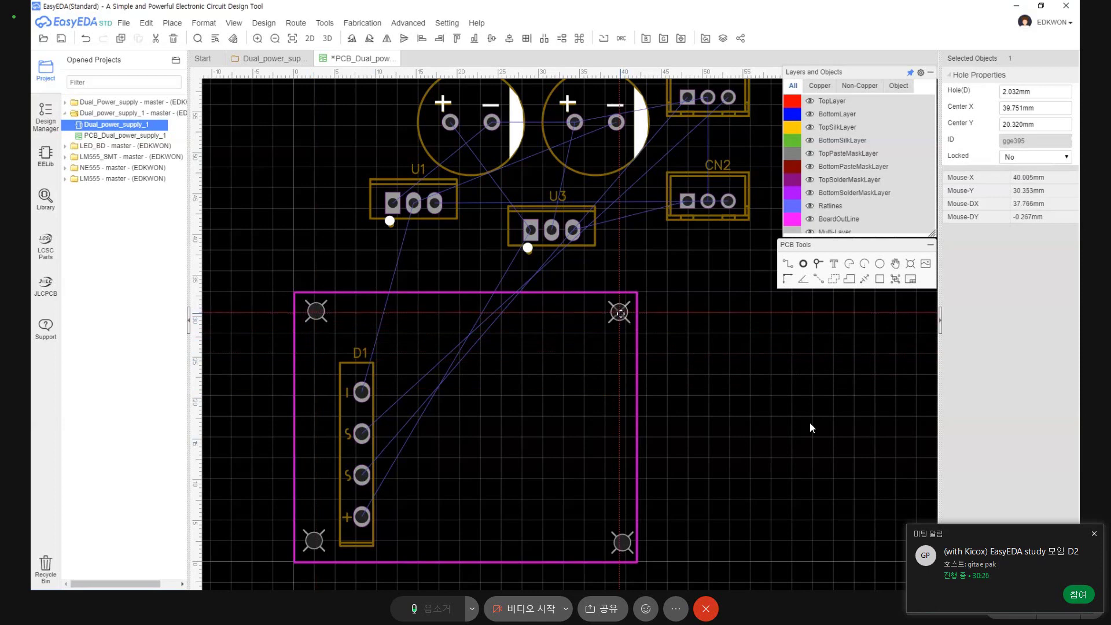
click(692, 410)
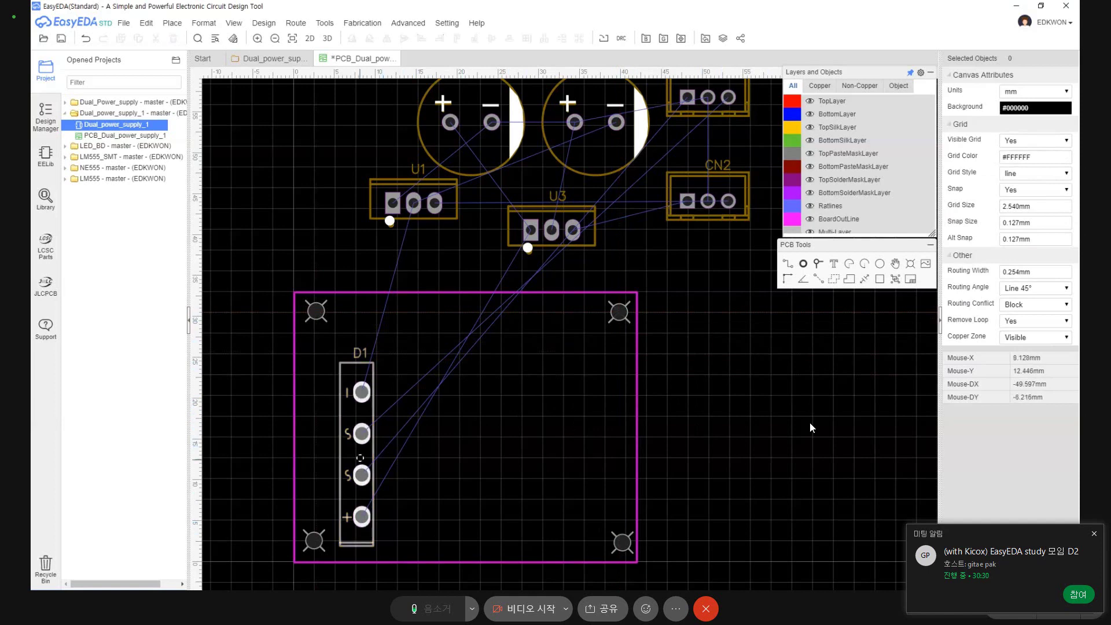
Move CN2 to about X 38.1 mm, Y 17.7 mm and place D1 beside CN1 at about X 12.8 mm, Y 16.5 mm.
drag(359, 458, 471, 443)
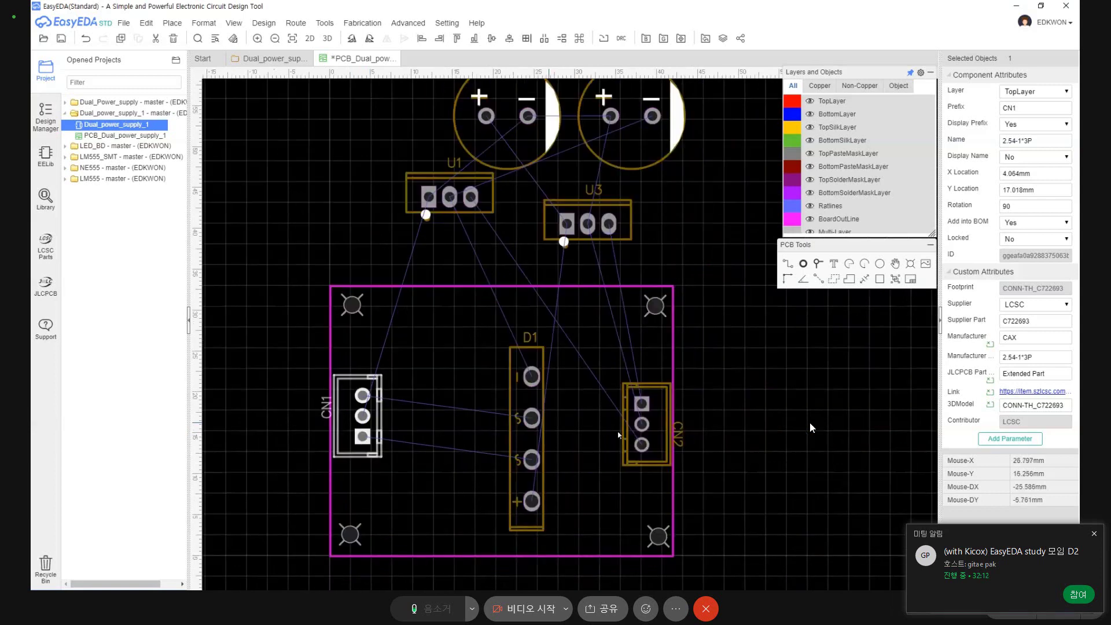
click(659, 403)
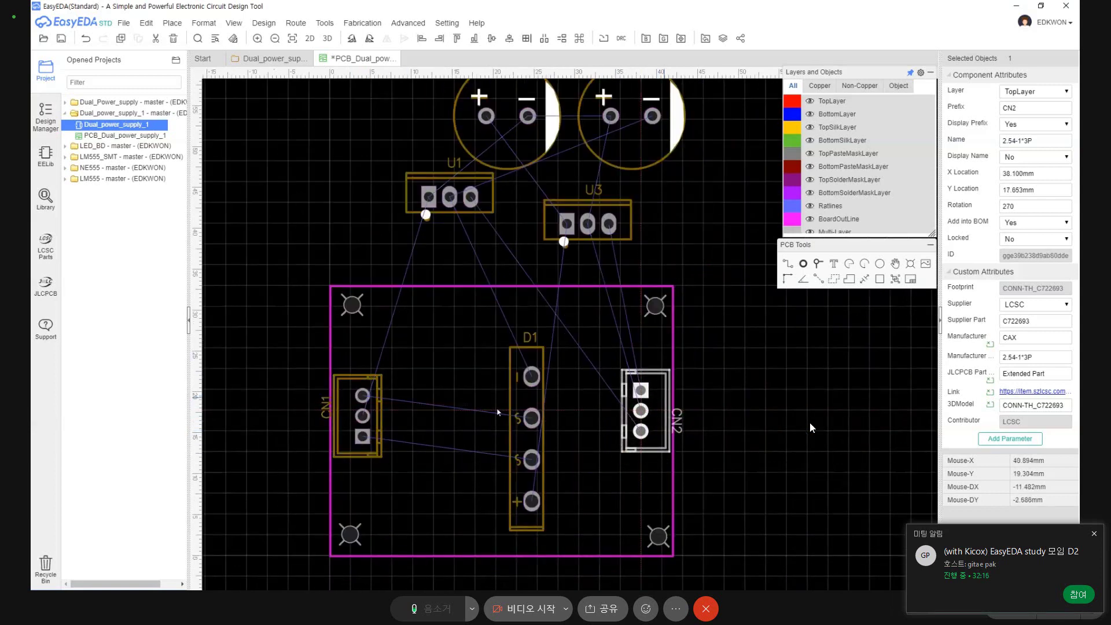
scroll(353, 438, up, 8)
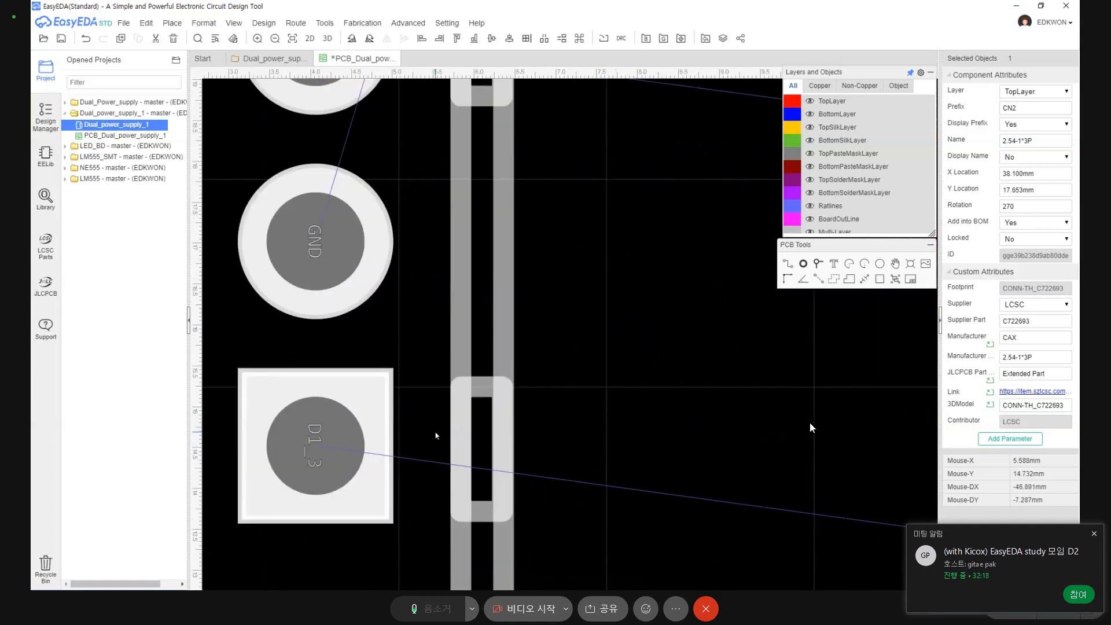
scroll(457, 399, down, 4)
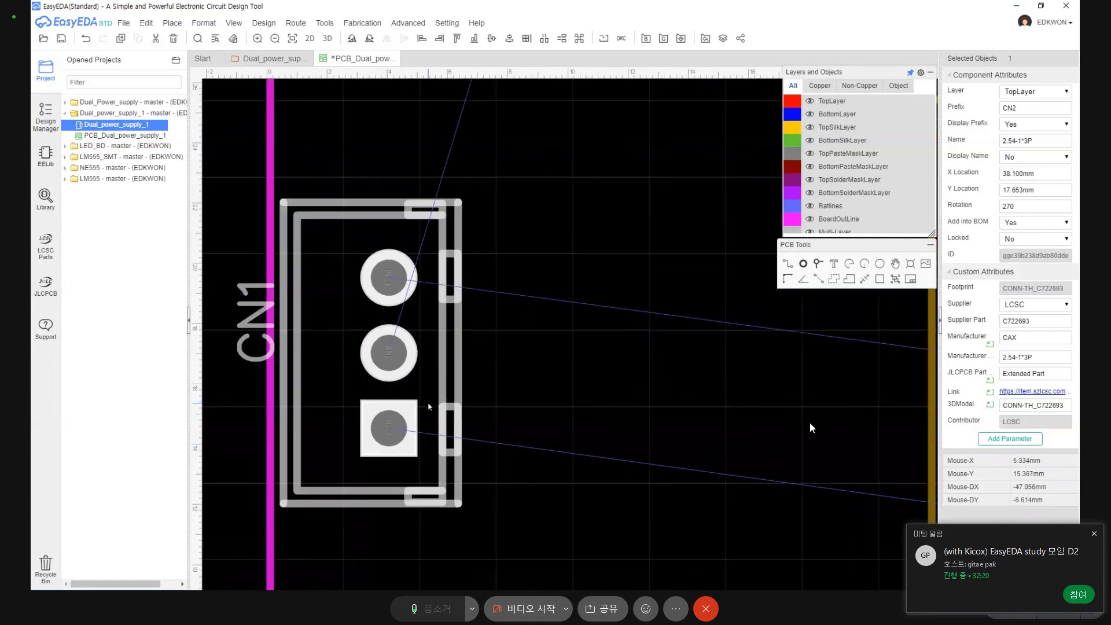
scroll(485, 394, down, 5)
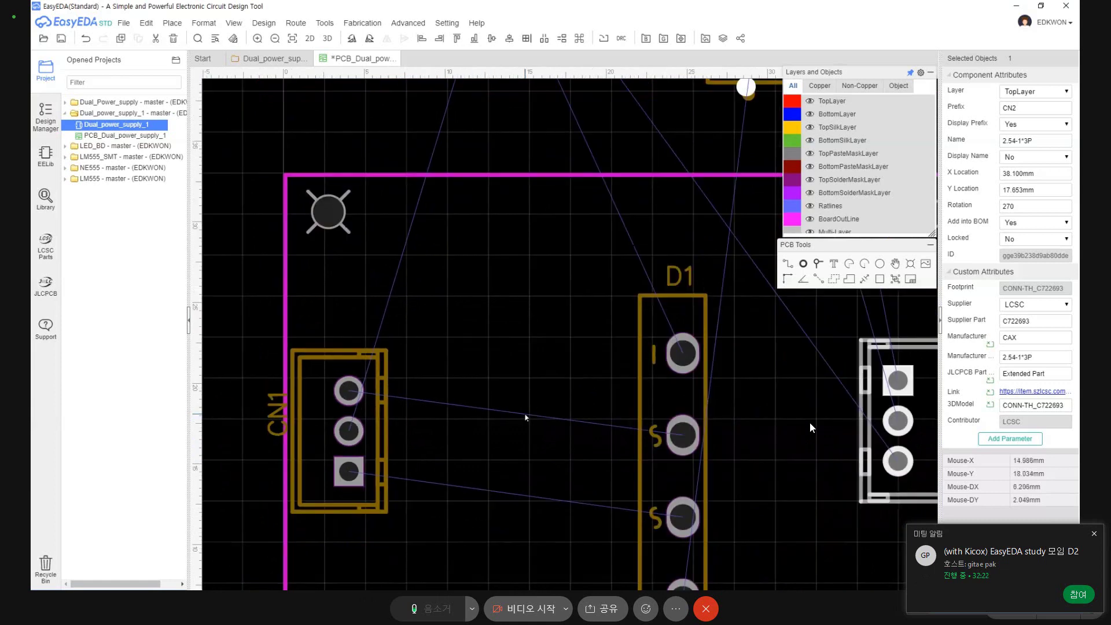
scroll(462, 384, down, 3)
drag(561, 400, 469, 392)
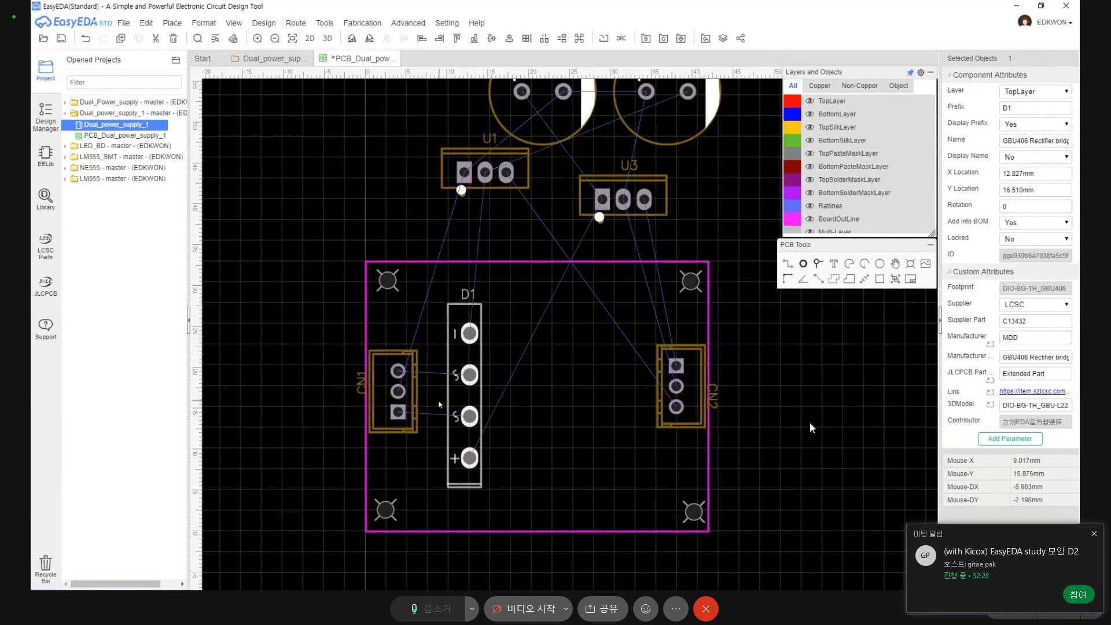
click(322, 261)
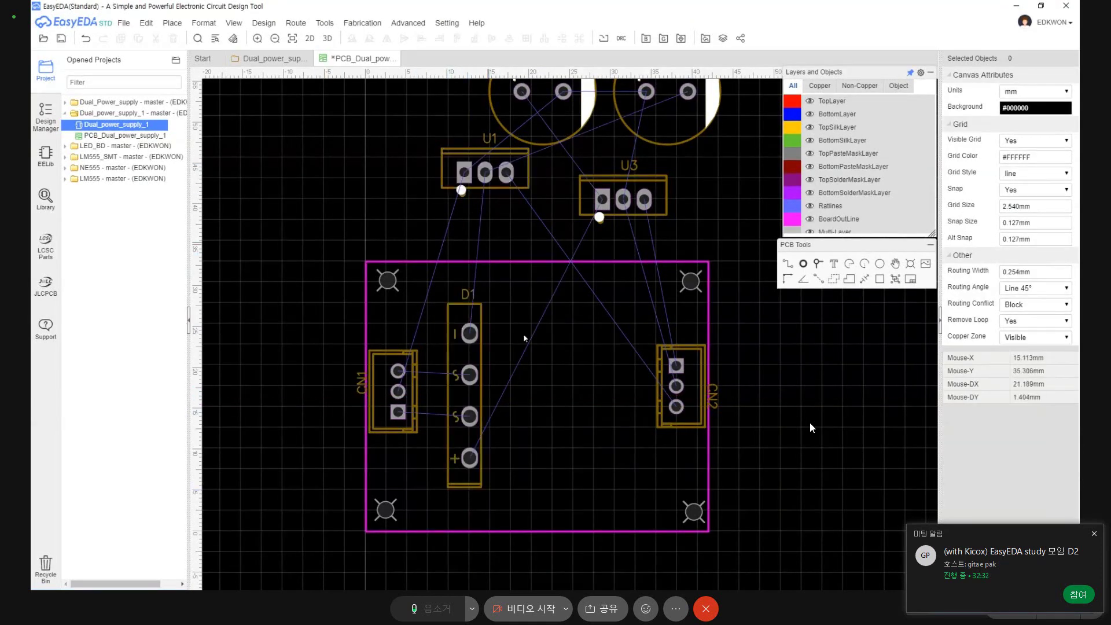
scroll(629, 296, down, 1)
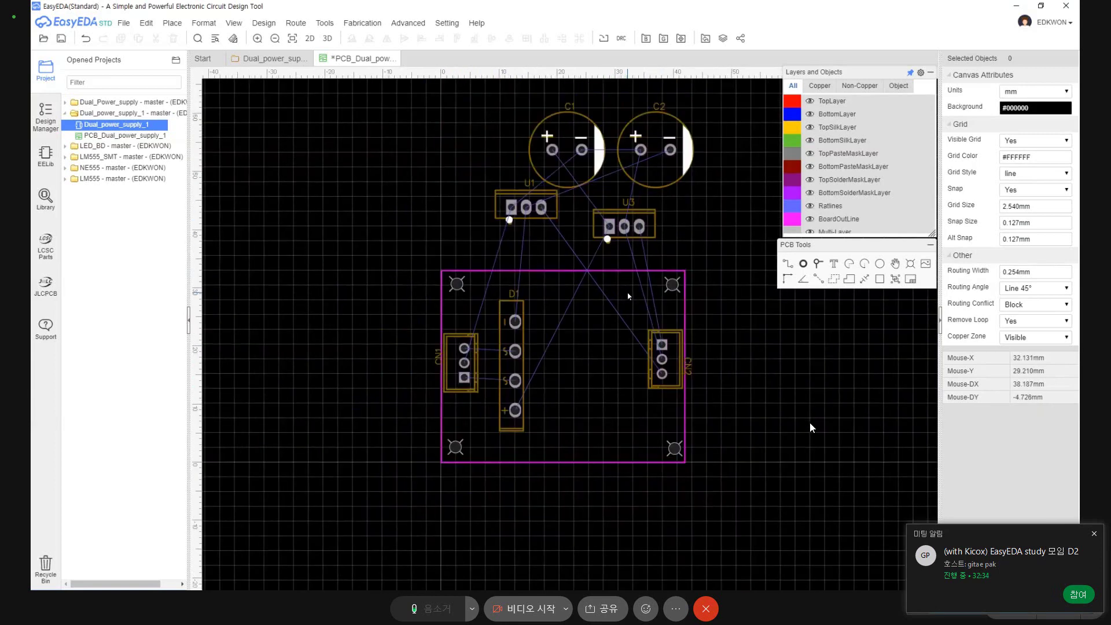
Try to right-align CN2 with the board outline, and undo the alignment.
click(209, 22)
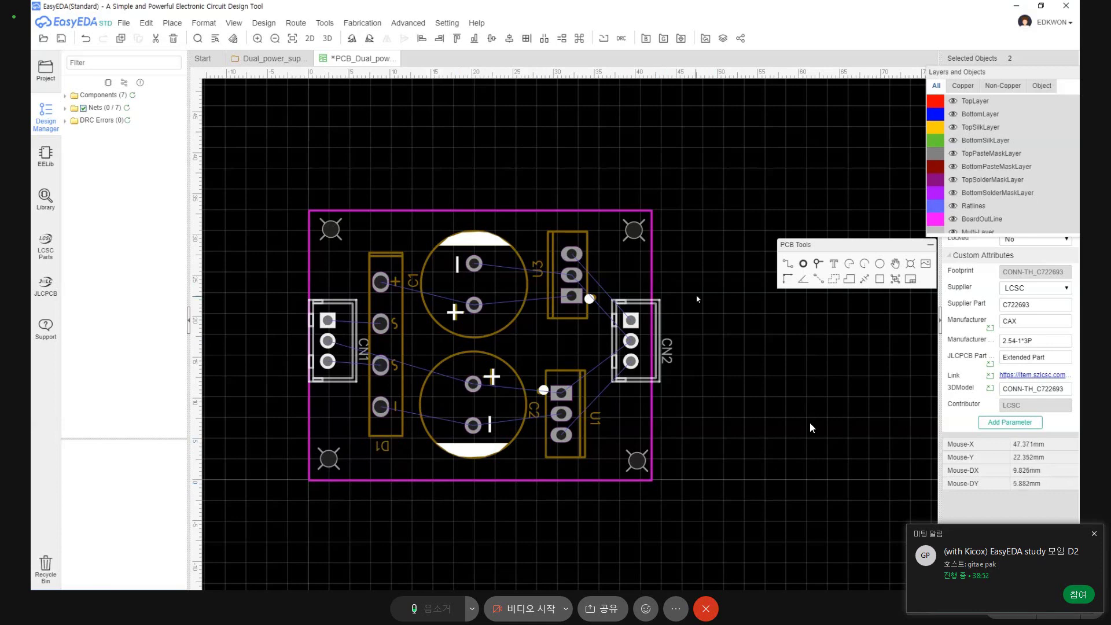
click(660, 319)
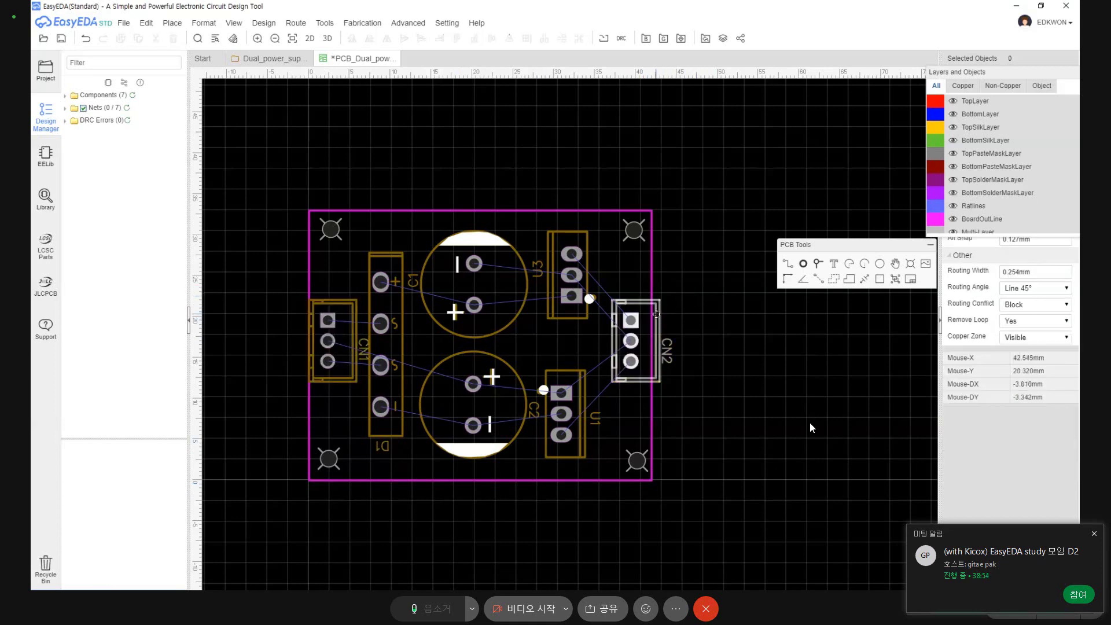
shift+click(652, 277)
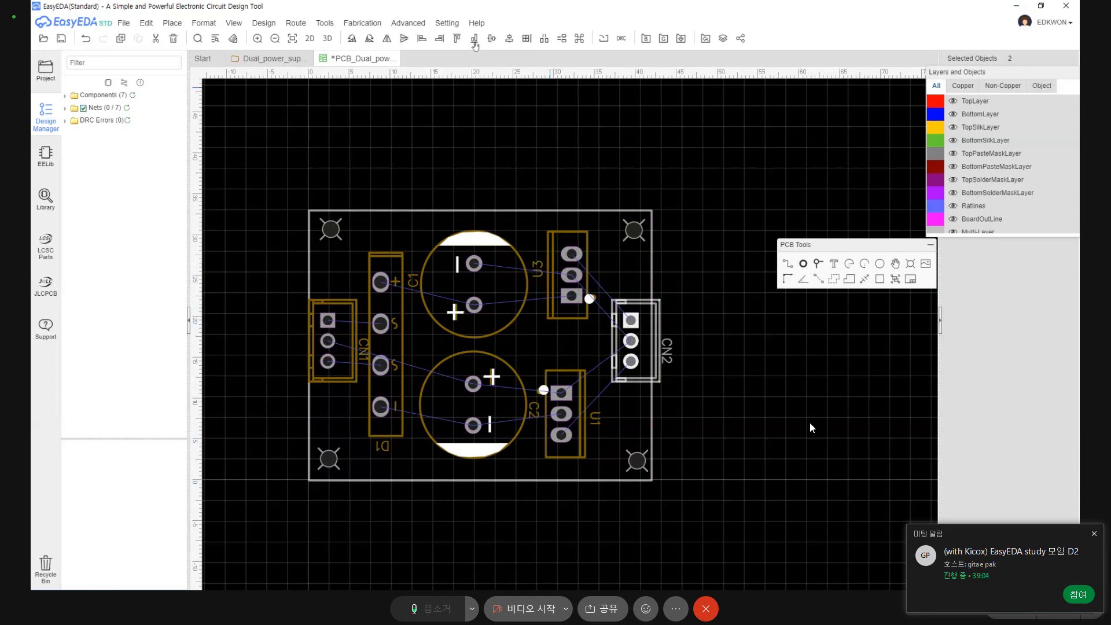
click(438, 40)
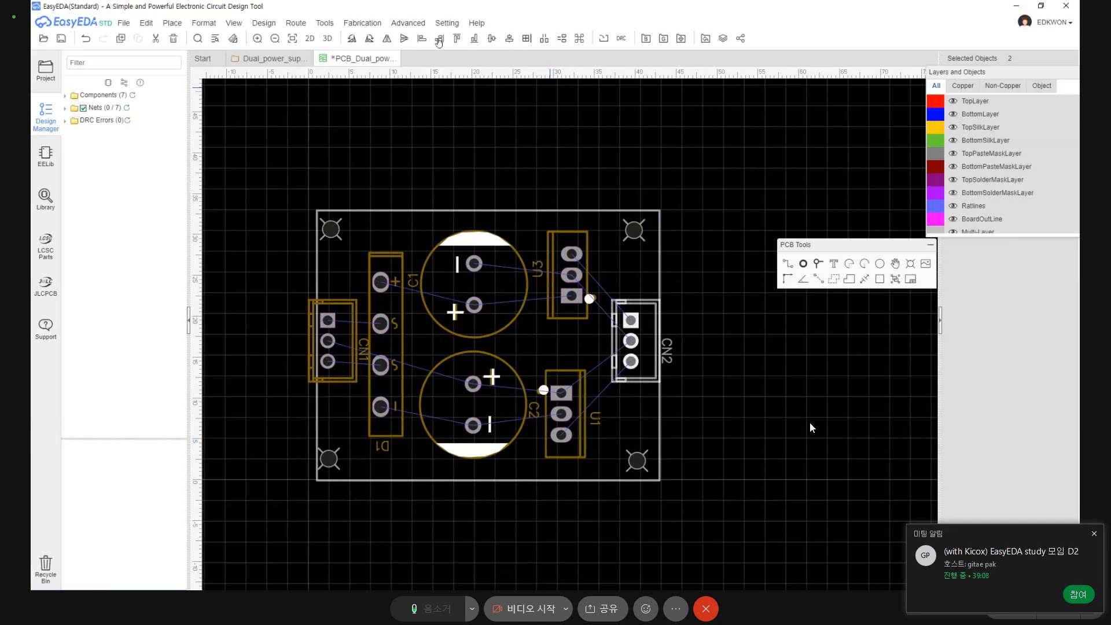
key(ctrl+z)
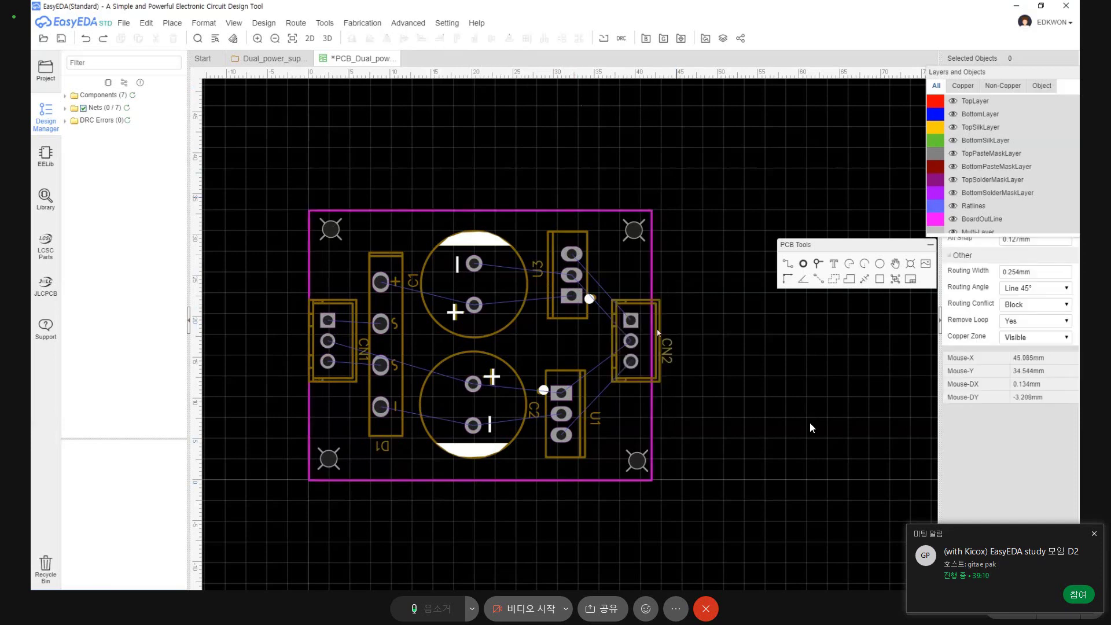
click(631, 320)
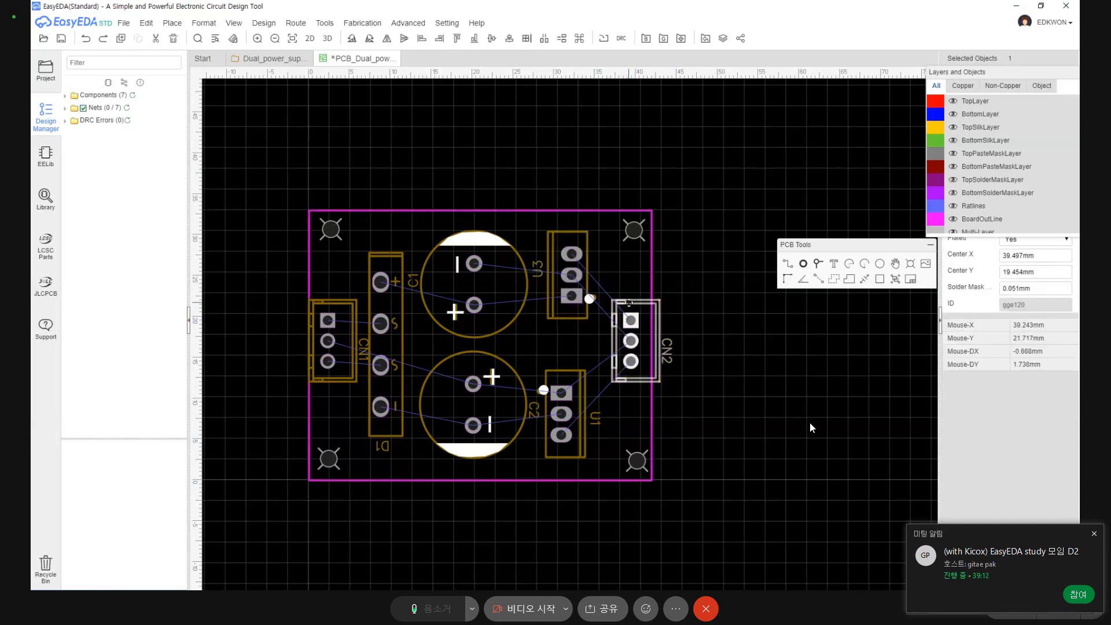
click(633, 320)
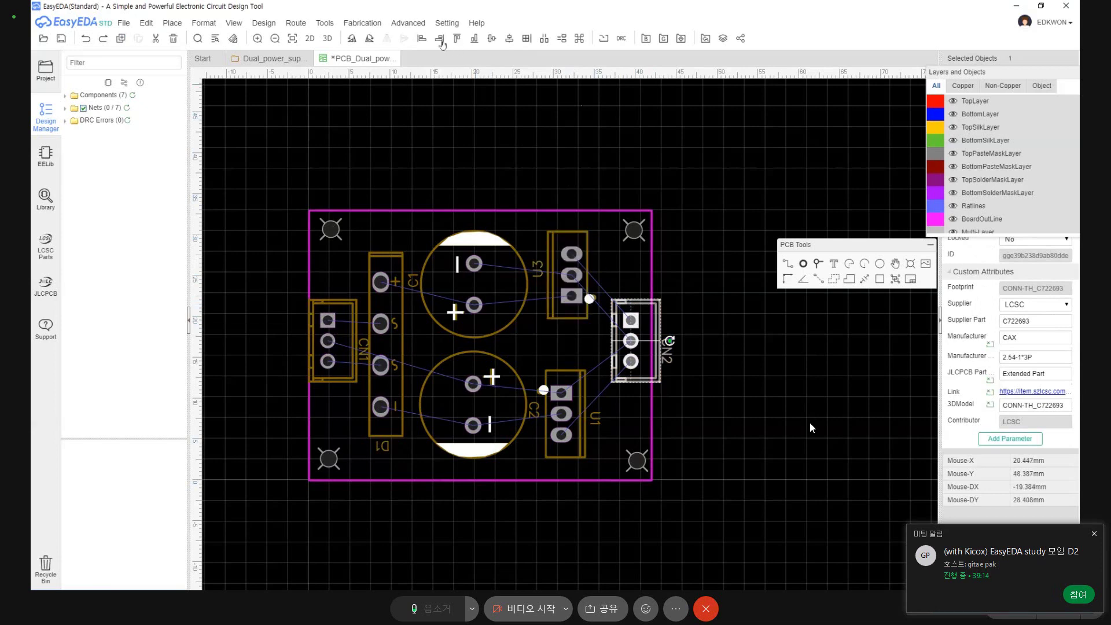
click(588, 489)
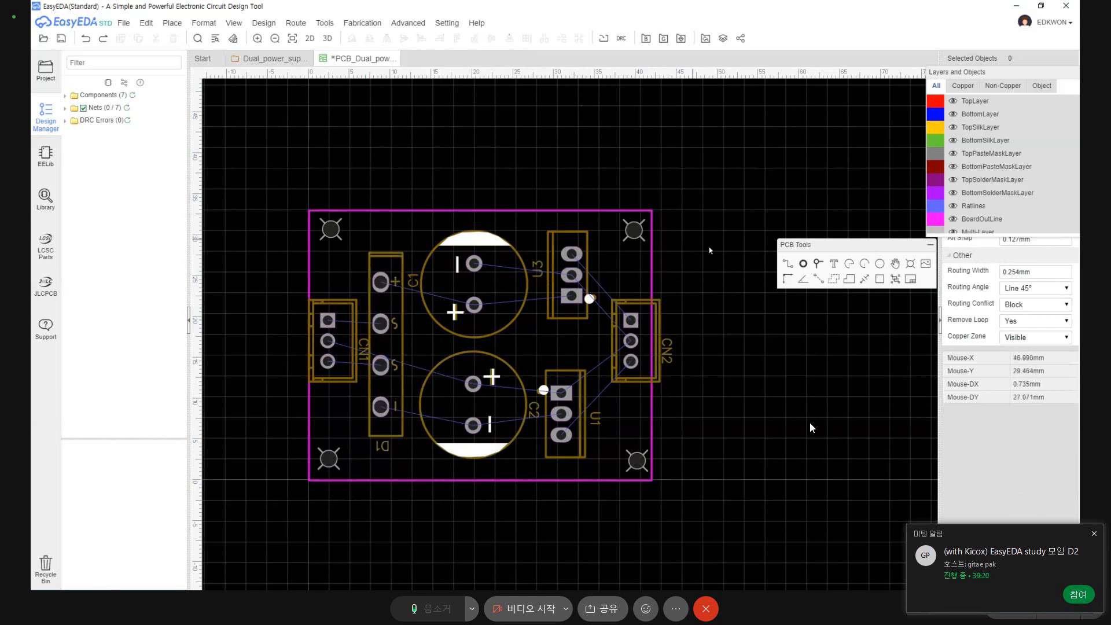
Align the two upper mounting holes by their top edges.
click(339, 235)
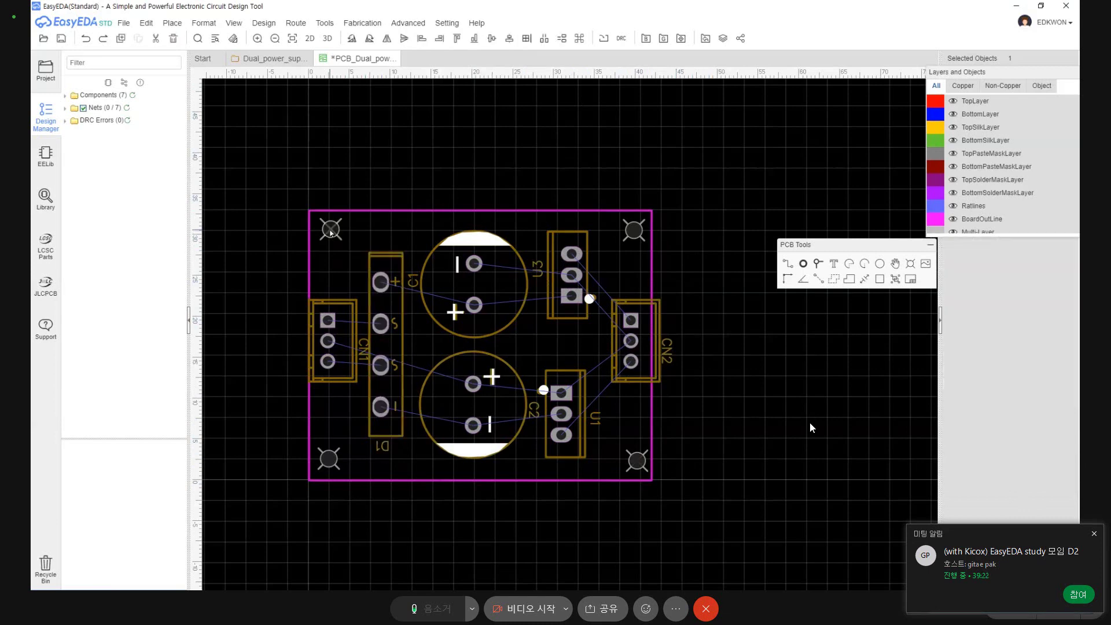
scroll(335, 232, up, 3)
scroll(335, 232, down, 1)
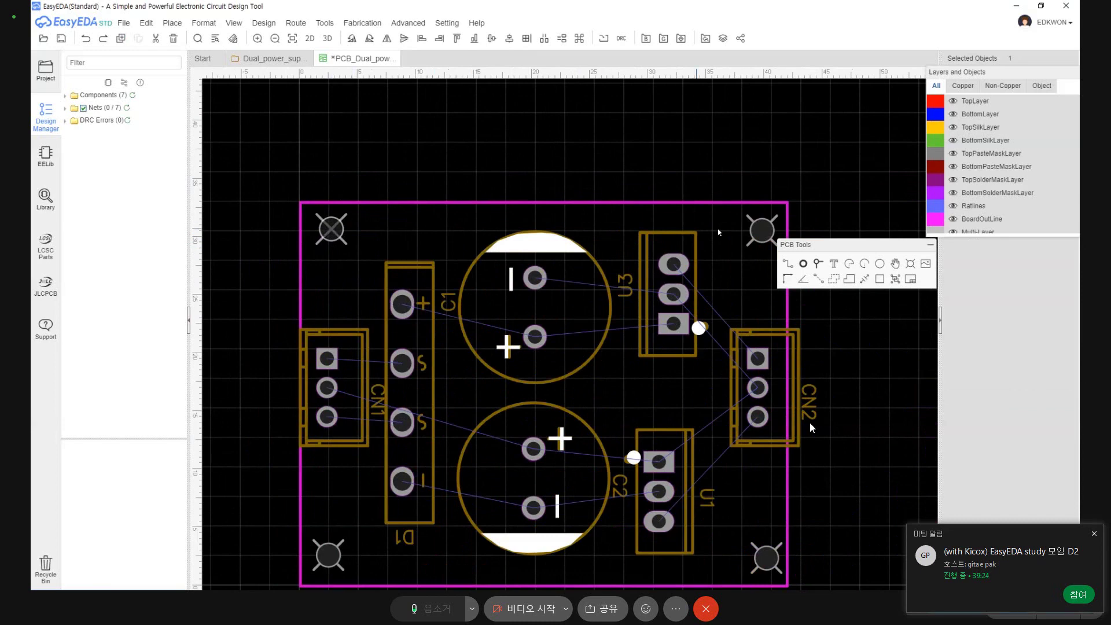
shift+click(746, 235)
click(447, 23)
click(457, 39)
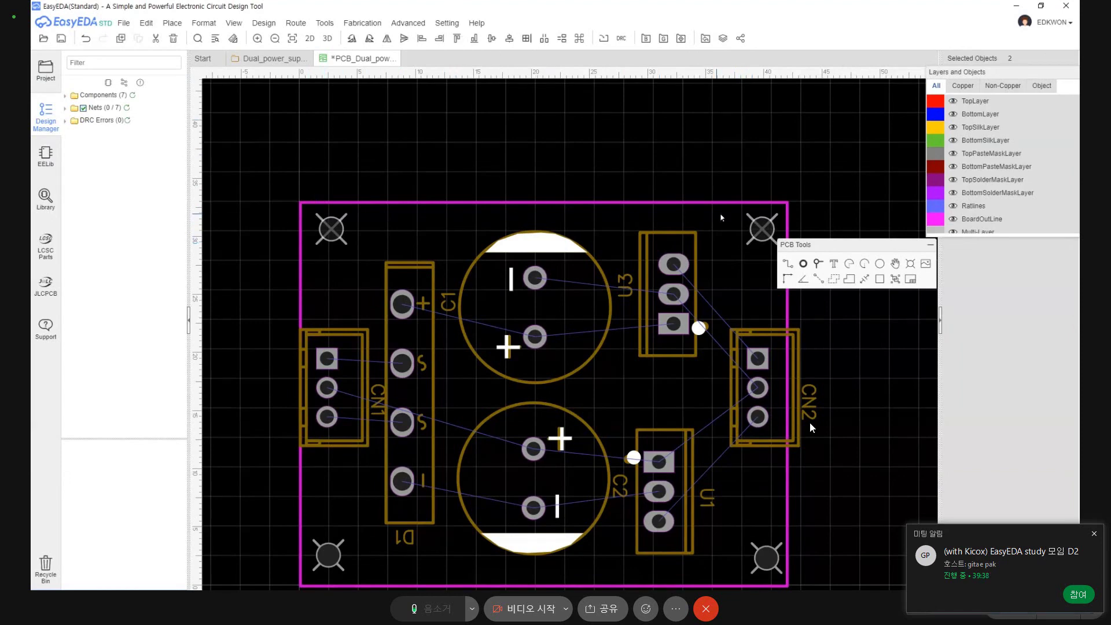
Align the two lower mounting holes level with each other and clear the selection.
scroll(680, 421, down, 4)
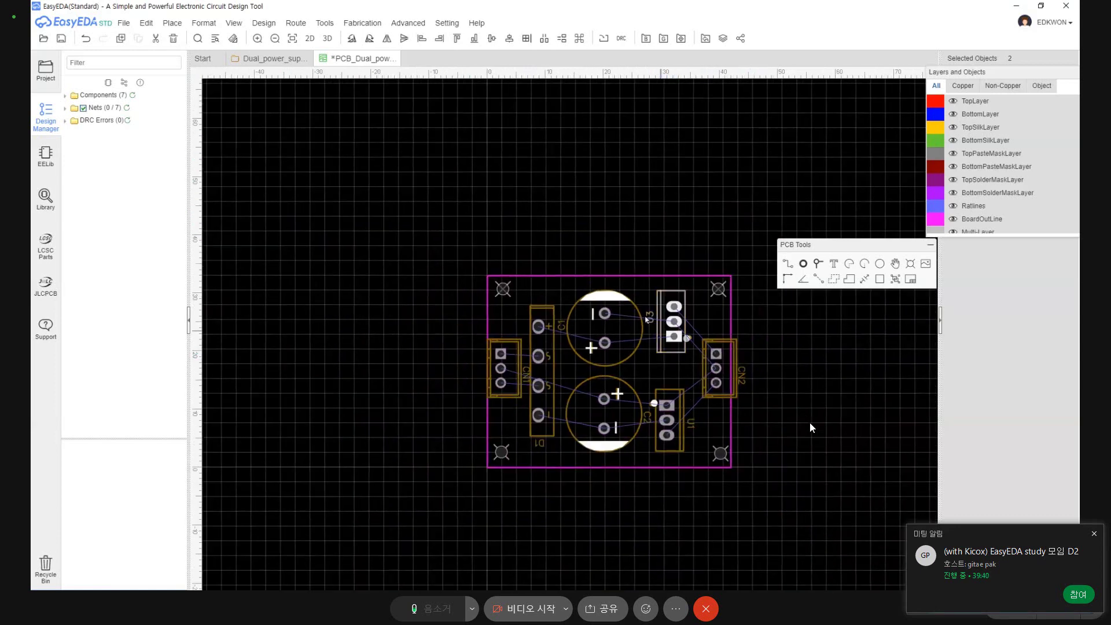
scroll(680, 421, up, 4)
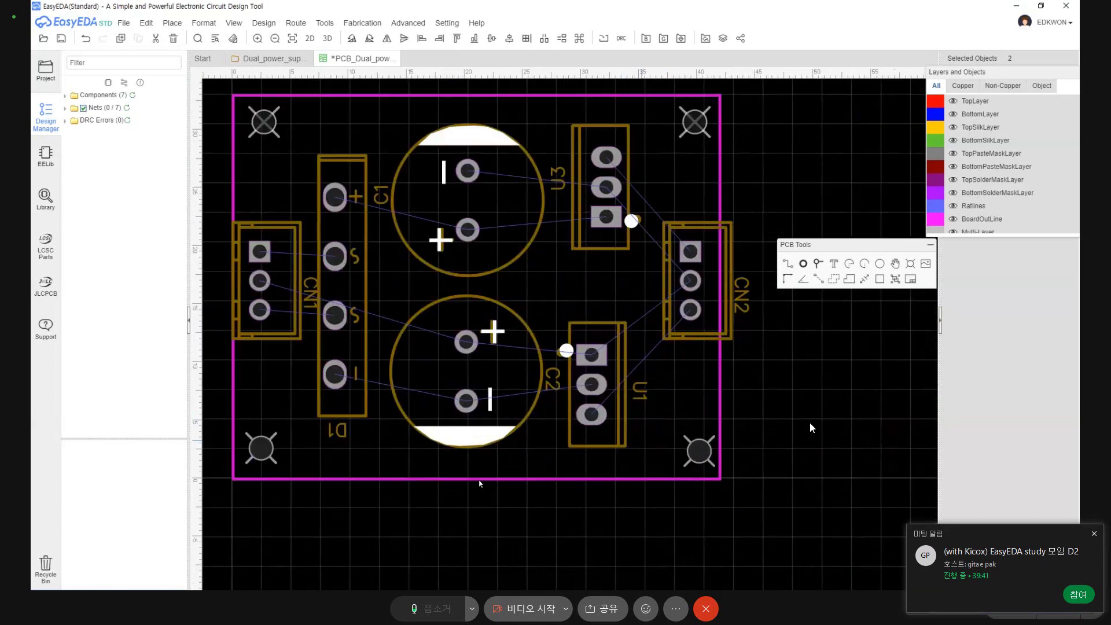
click(260, 452)
shift+click(698, 451)
mouse_move(408, 23)
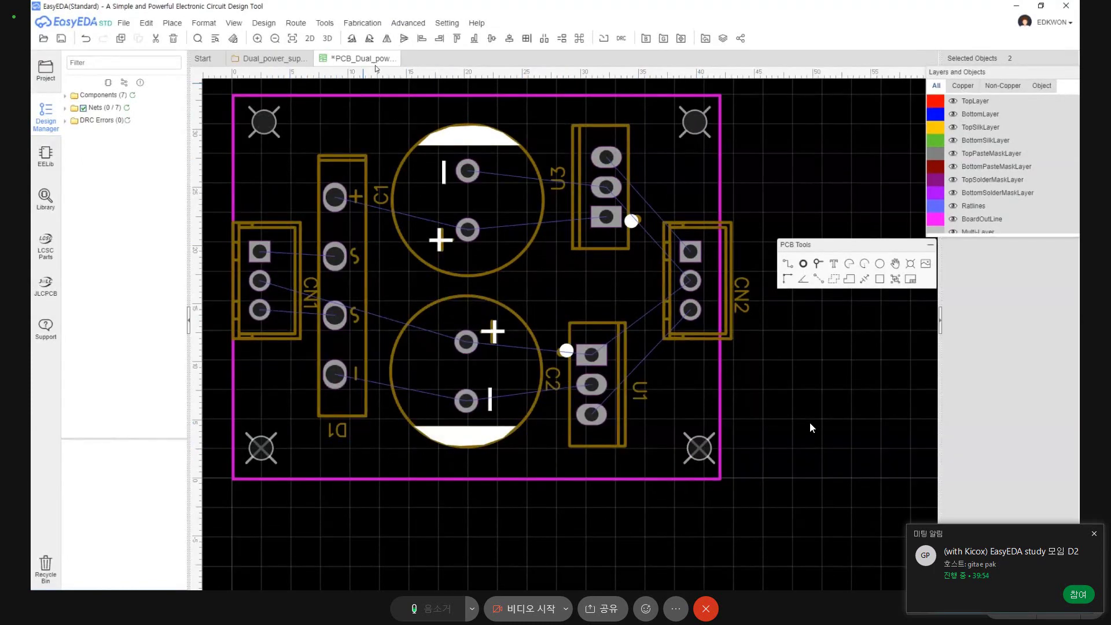
scroll(672, 299, down, 2)
right_drag(522, 288, 457, 339)
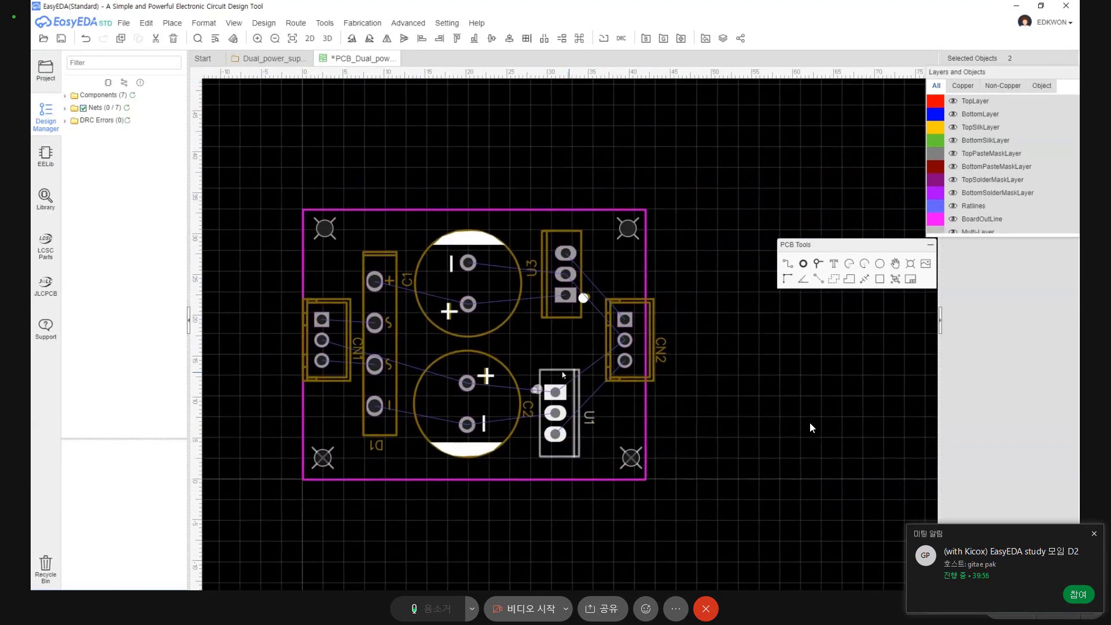
key(Escape)
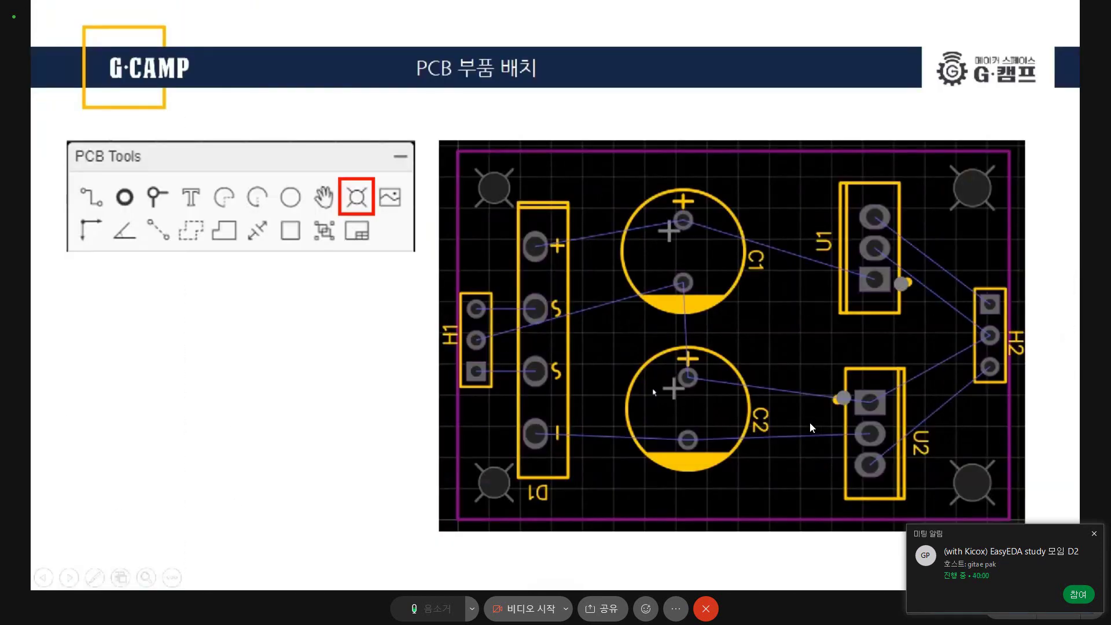
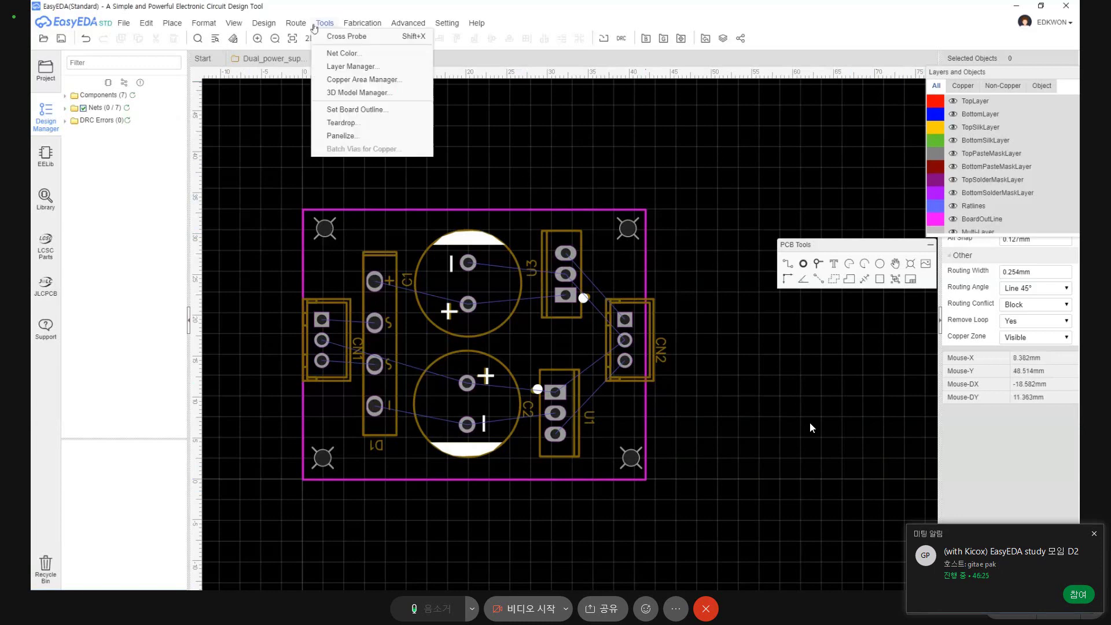
Open the Design Rule settings and move the dialog aside to uncover CN1, D1 and the capacitors.
mouse_move(264, 22)
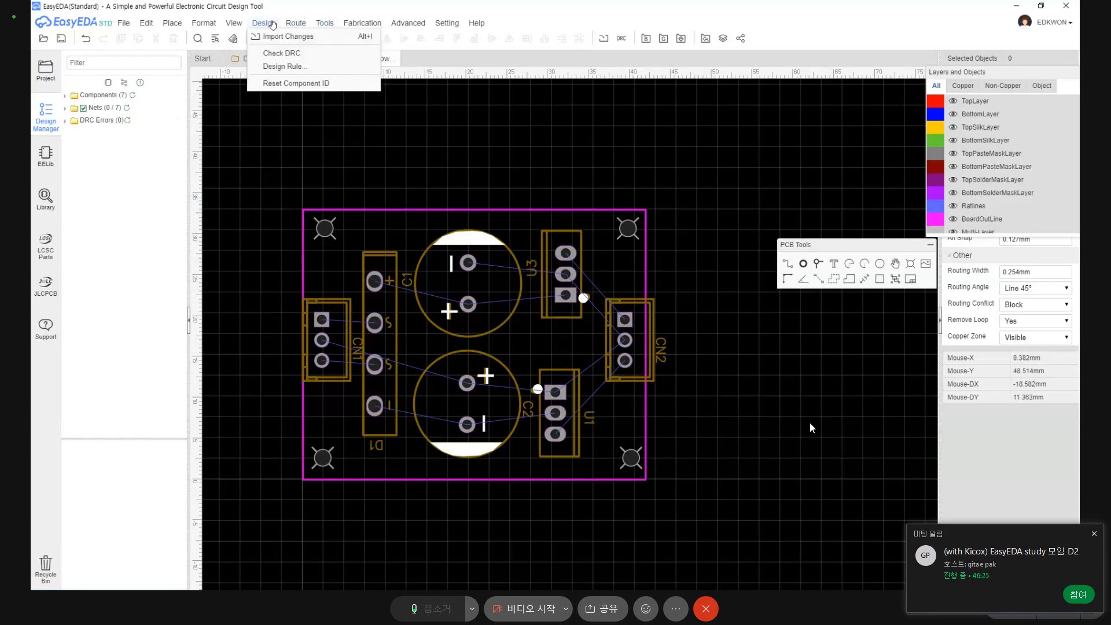
click(282, 67)
click(265, 23)
key(Escape)
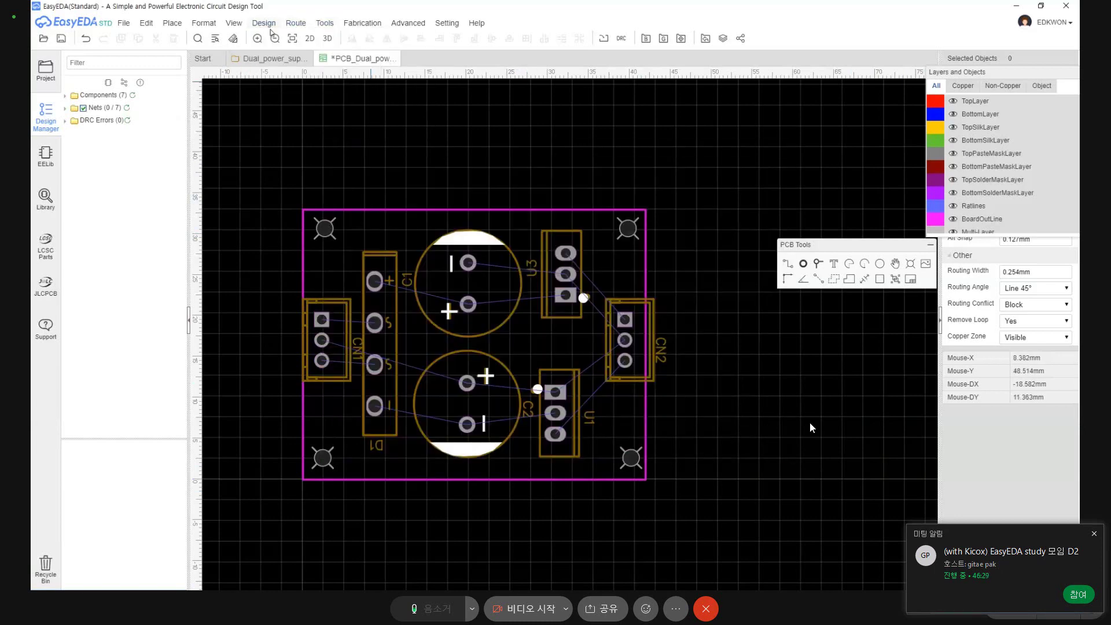
click(270, 24)
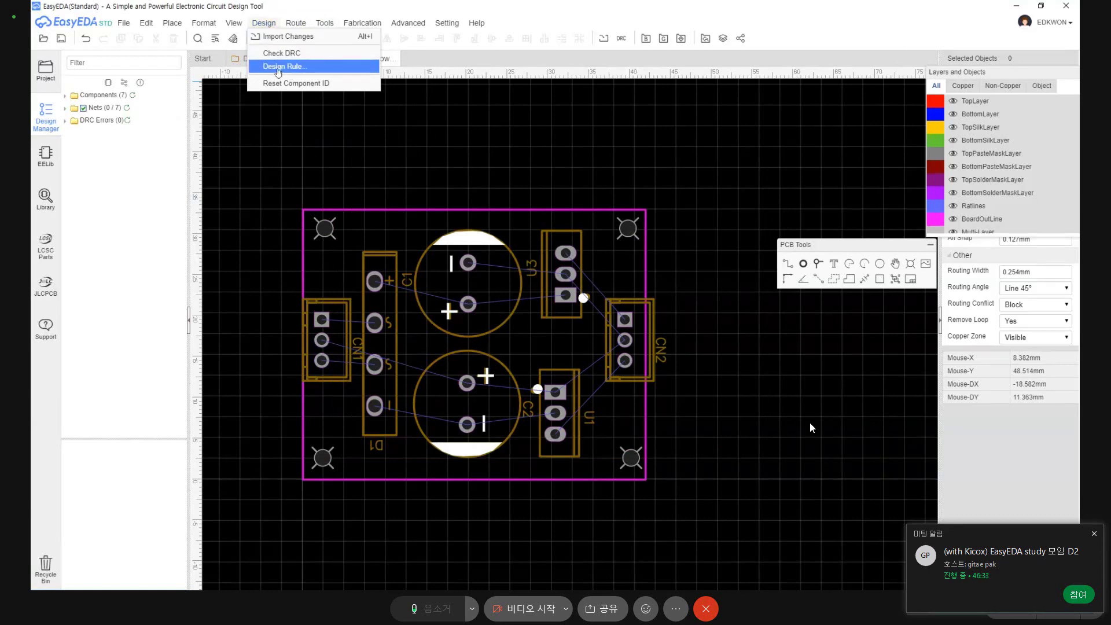
click(280, 67)
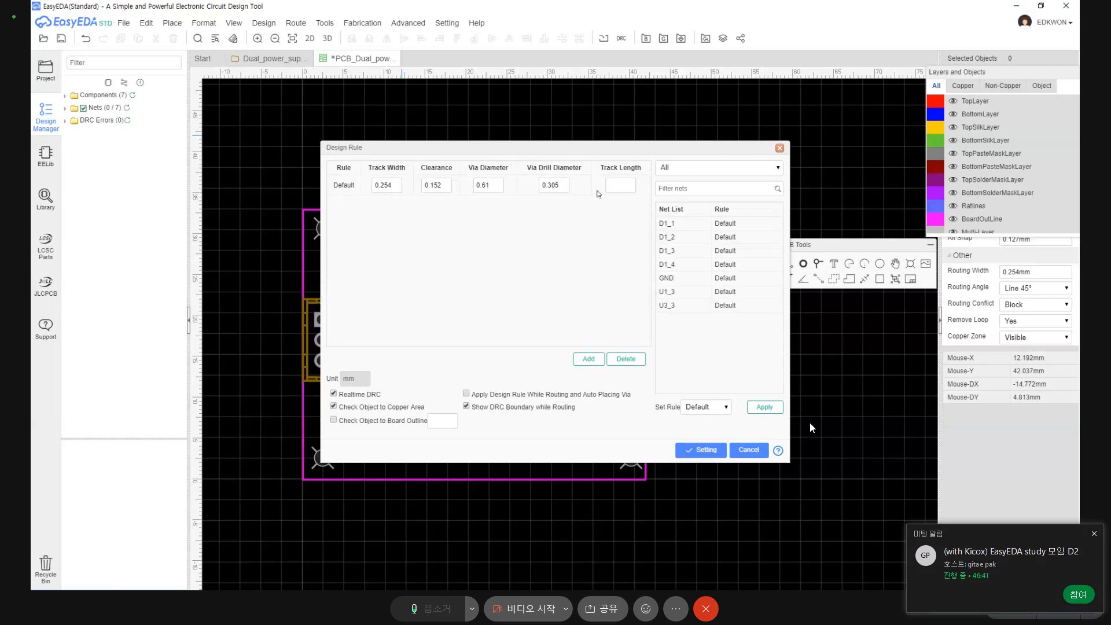
drag(429, 147, 490, 275)
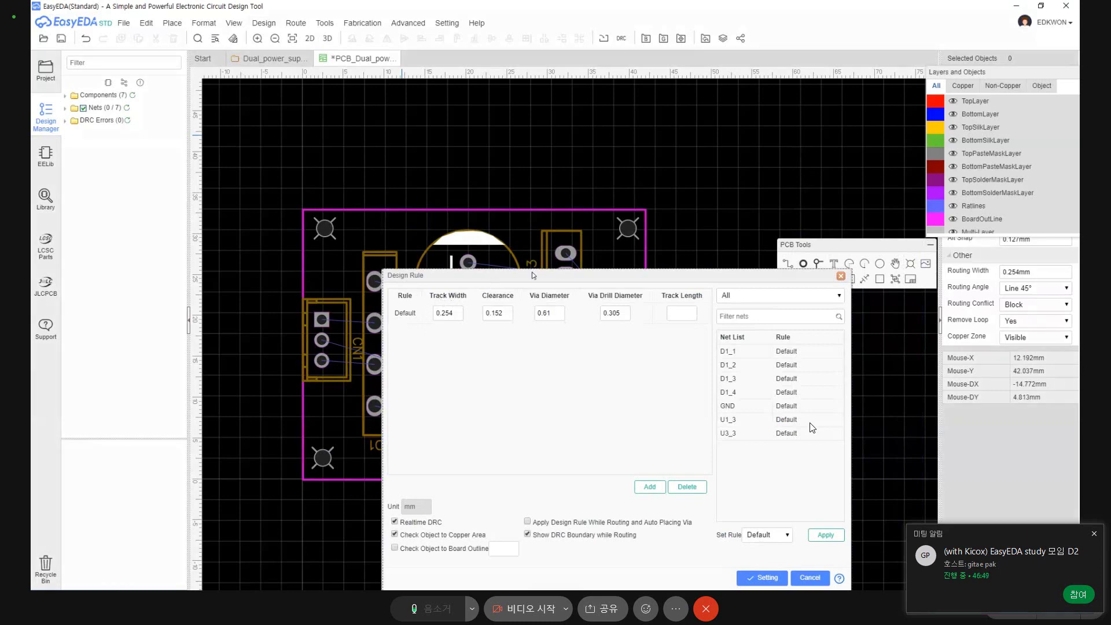
drag(492, 277, 539, 278)
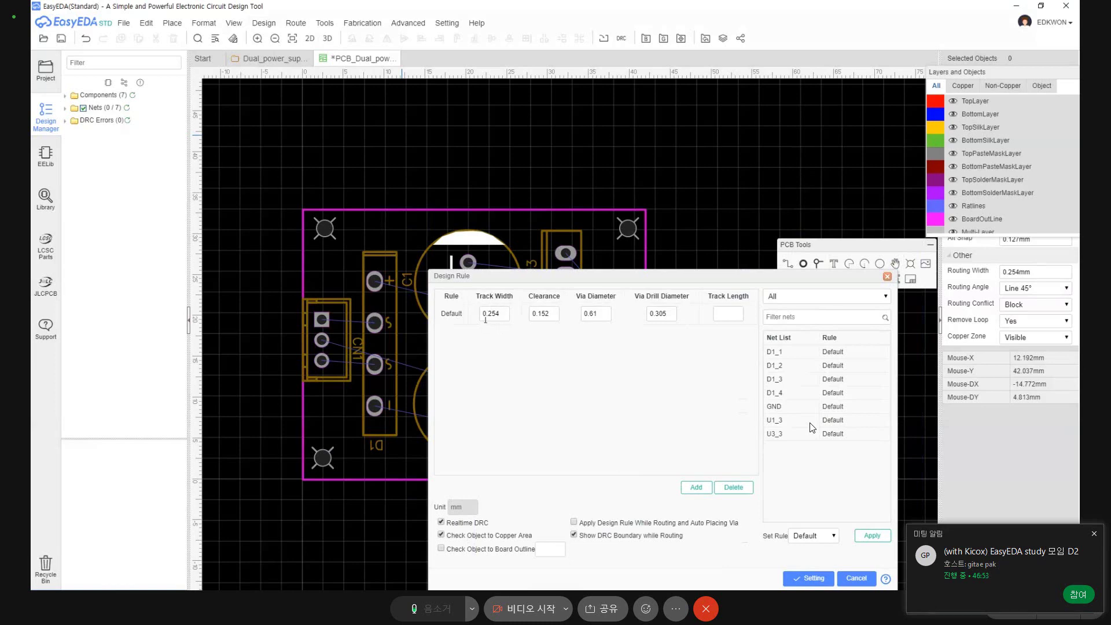
double_click(497, 314)
click(497, 314)
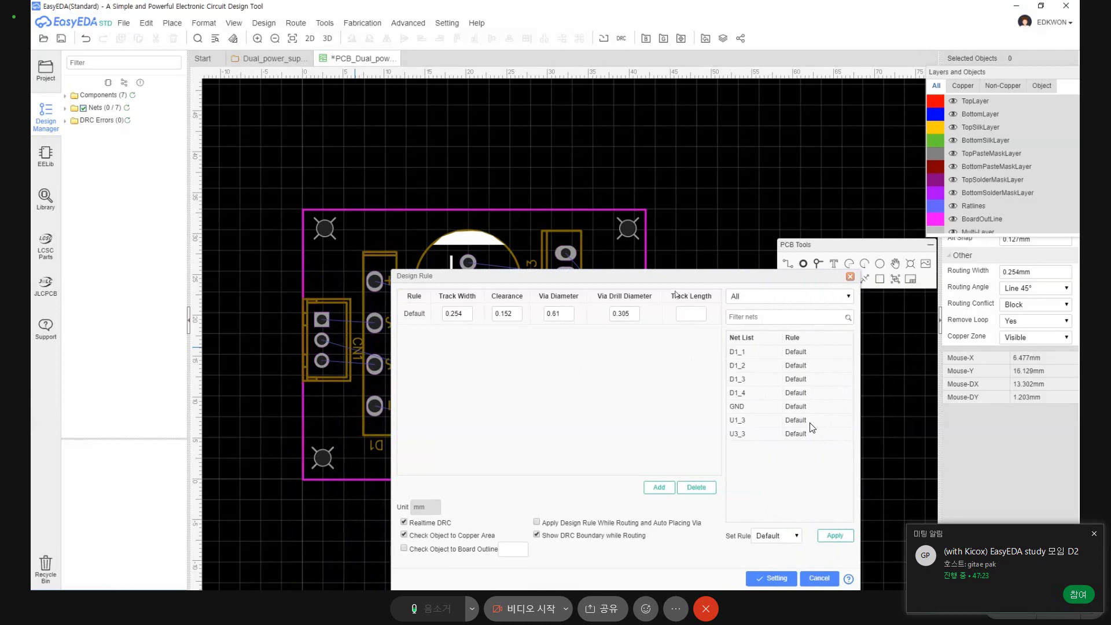
drag(669, 276, 784, 263)
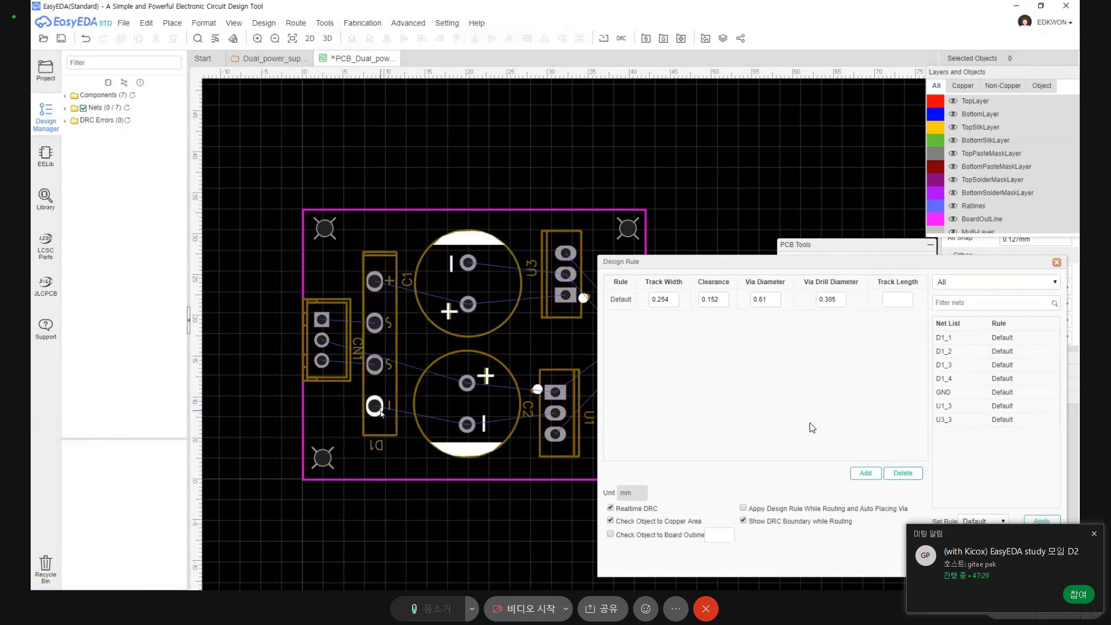
Examine the net names on the pads of diode D1 and connector CN1.
scroll(381, 409, up, 5)
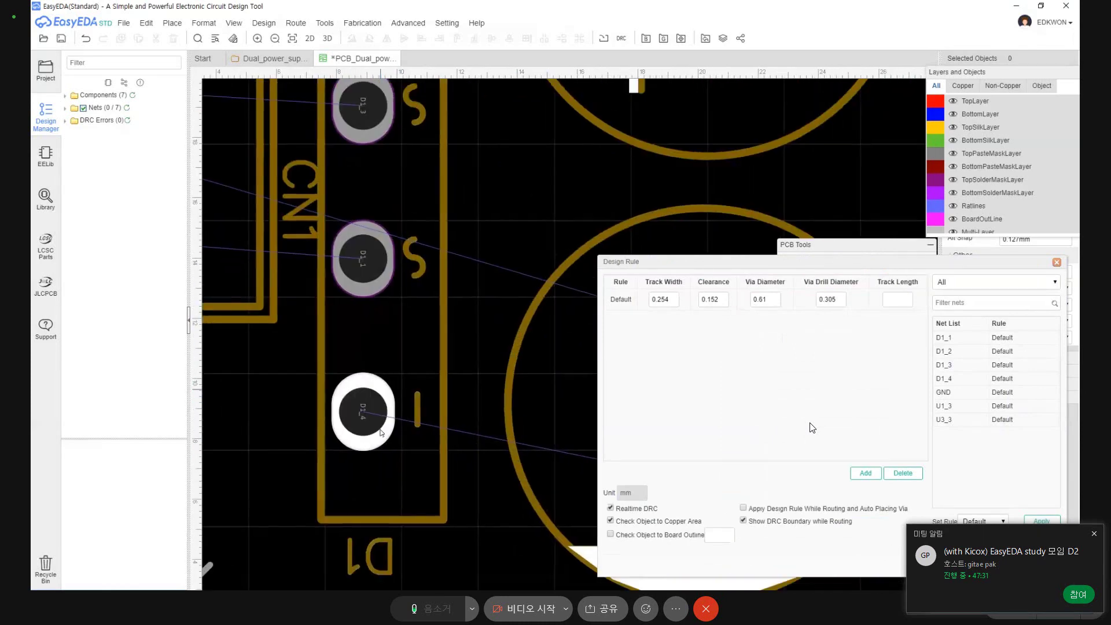
right_drag(366, 358, 366, 521)
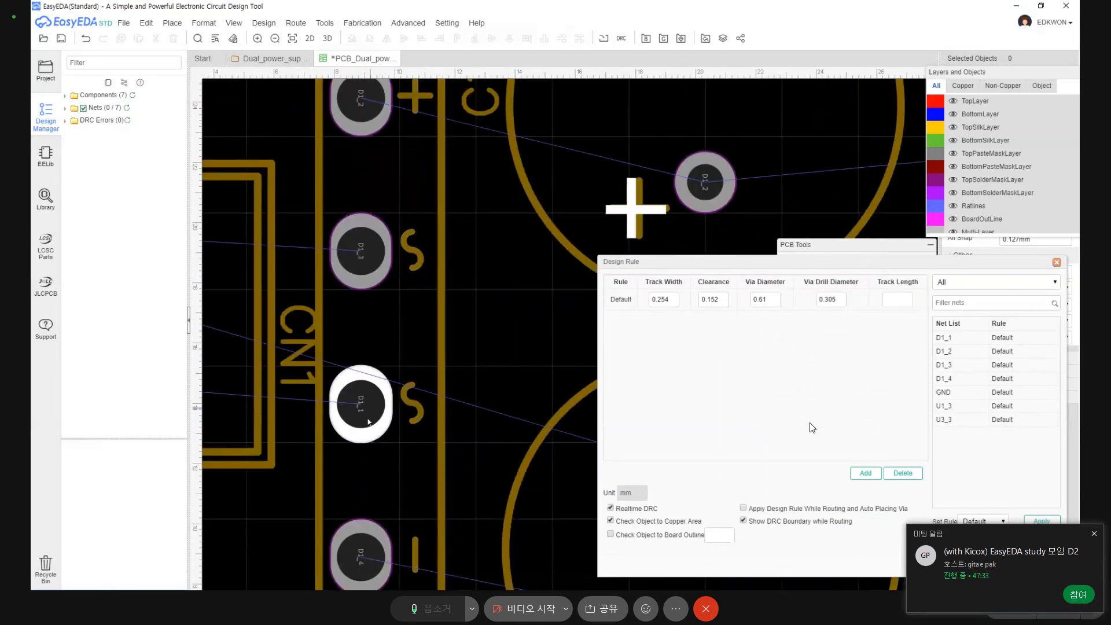
scroll(368, 421, down, 2)
scroll(360, 258, up, 1)
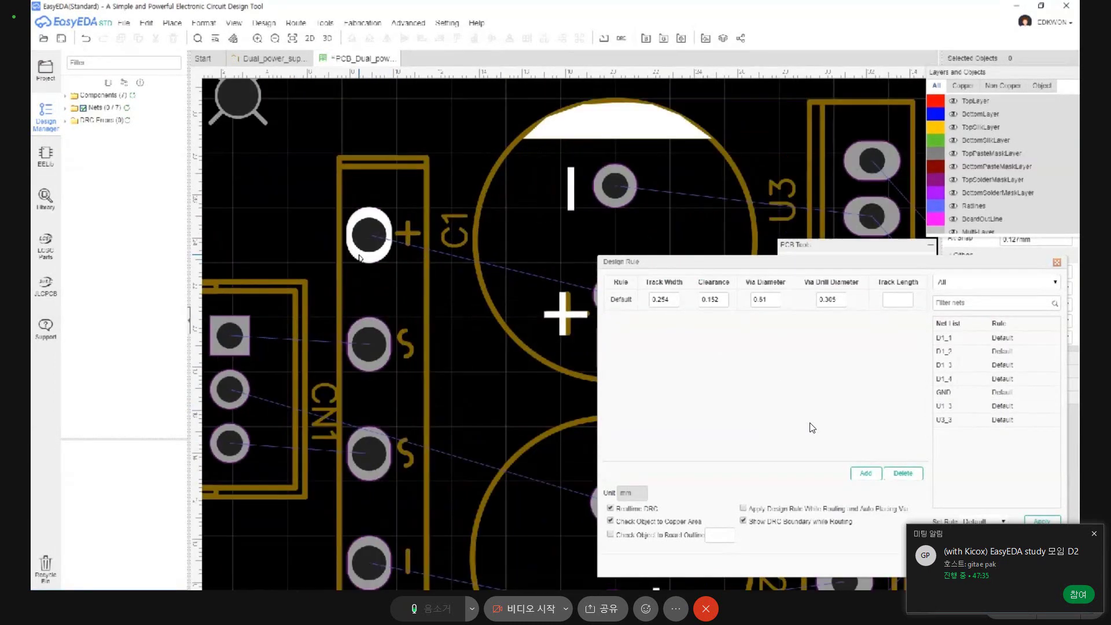
scroll(360, 257, up, 1)
scroll(395, 412, down, 1)
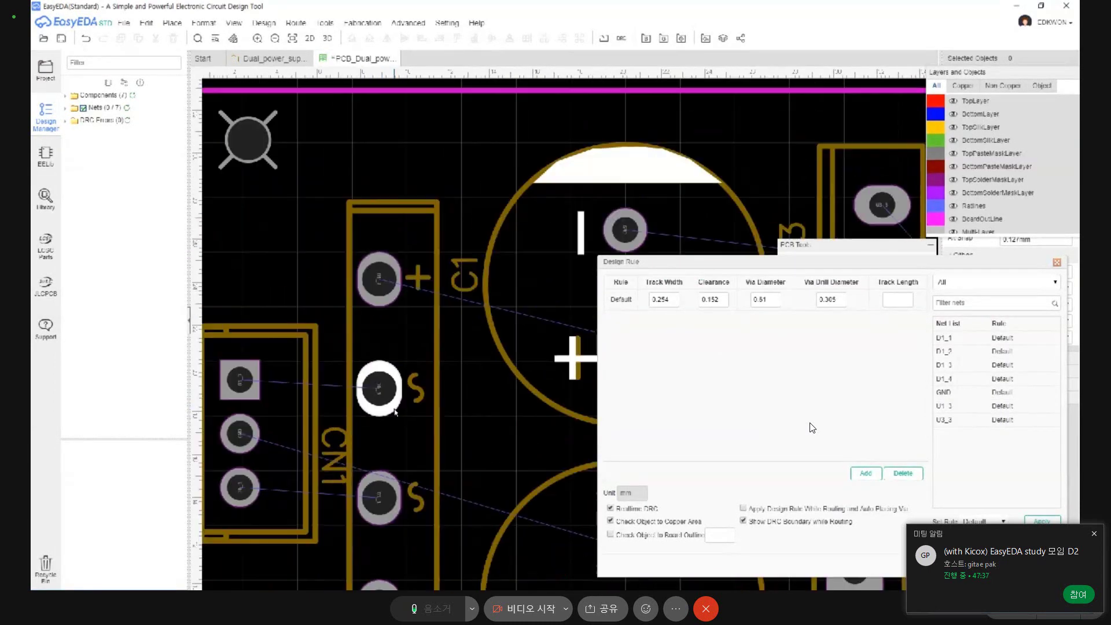
scroll(395, 412, down, 1)
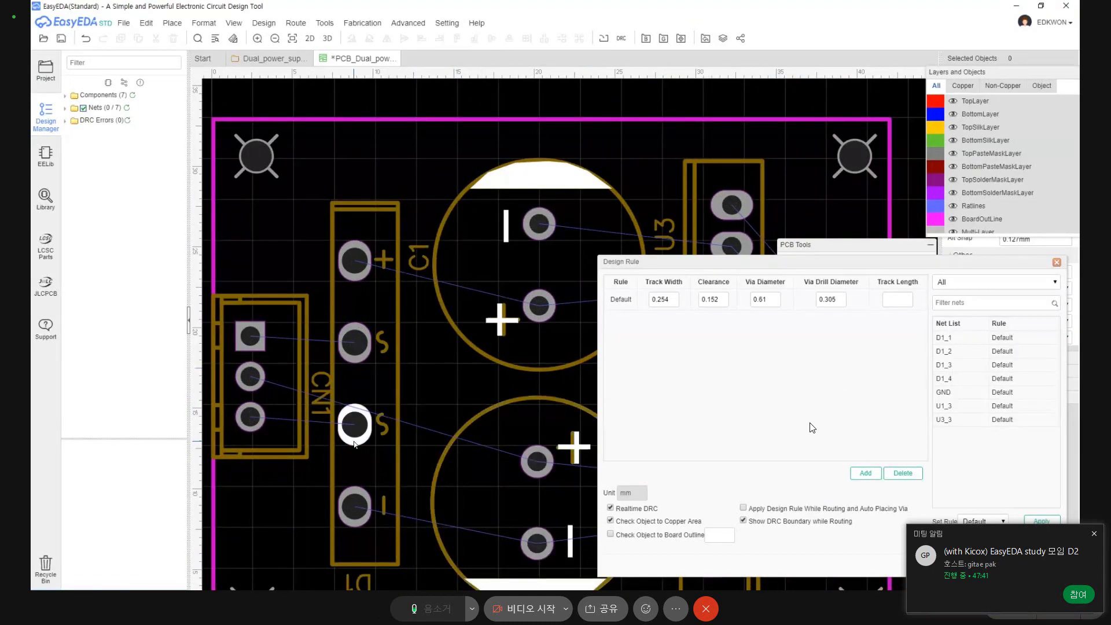
scroll(354, 444, up, 1)
scroll(354, 429, down, 1)
scroll(324, 416, up, 1)
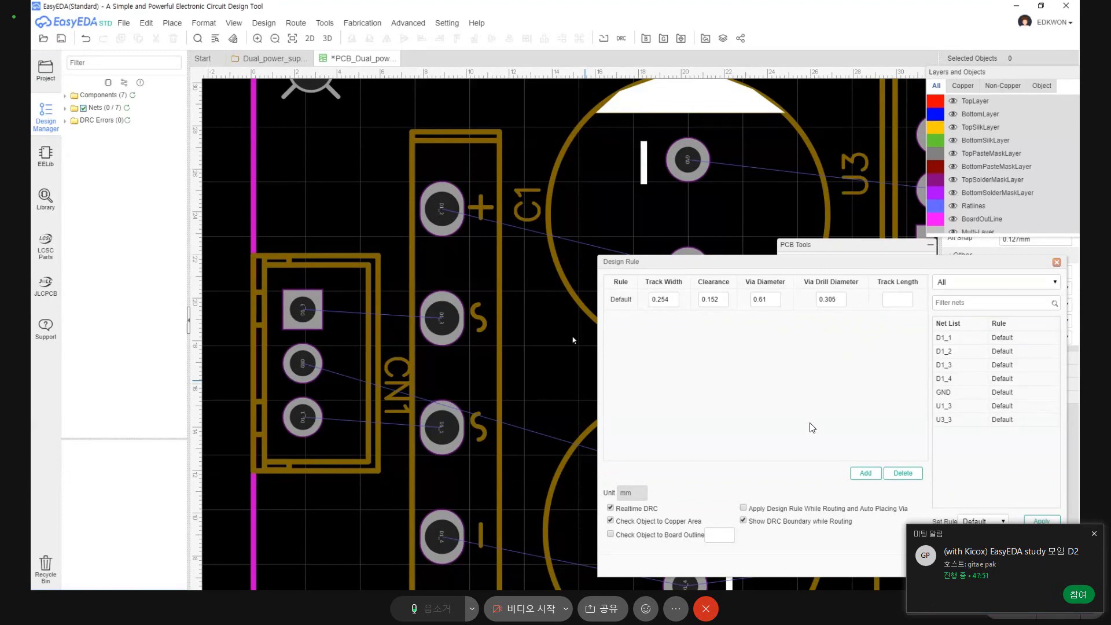
Add a new design rule named AC.
click(871, 480)
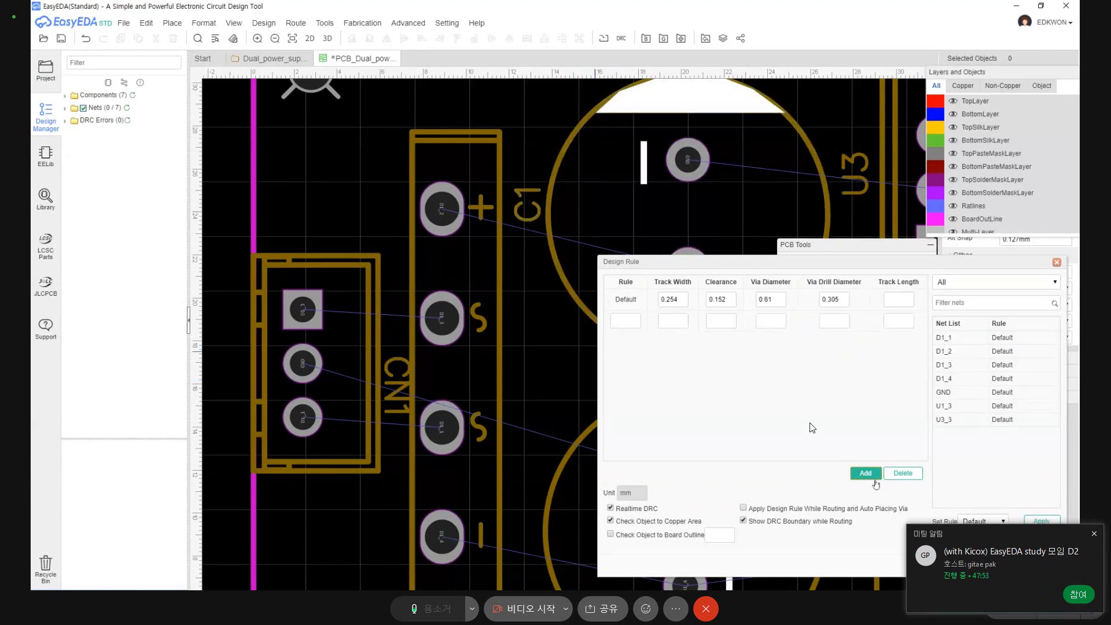
click(632, 323)
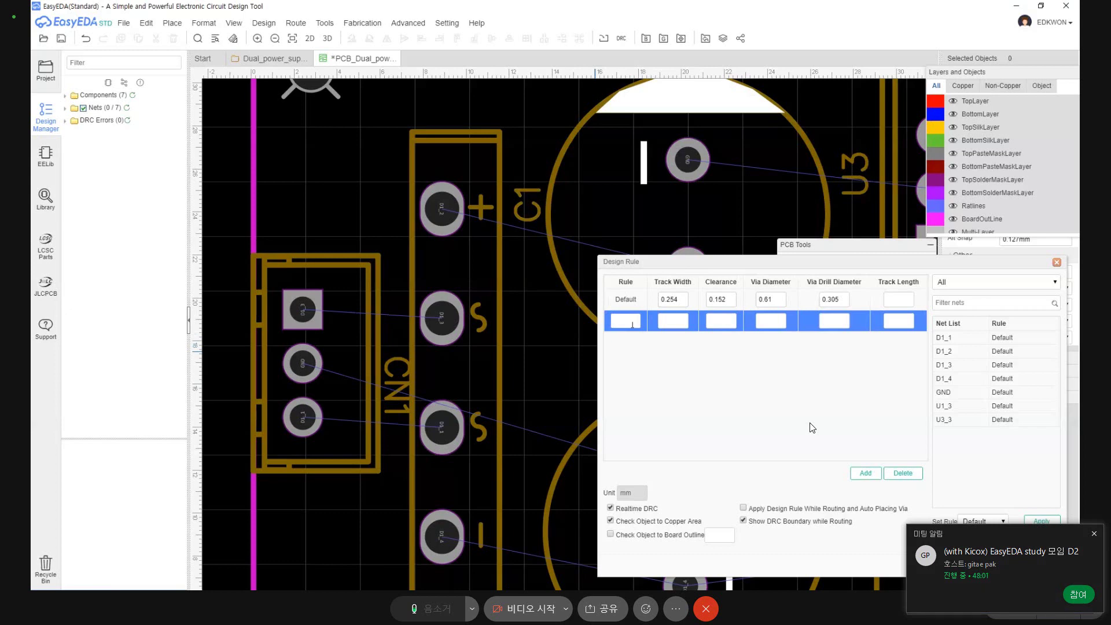
text(SO)
key(ctrl+a)
text(ac)
text(C)
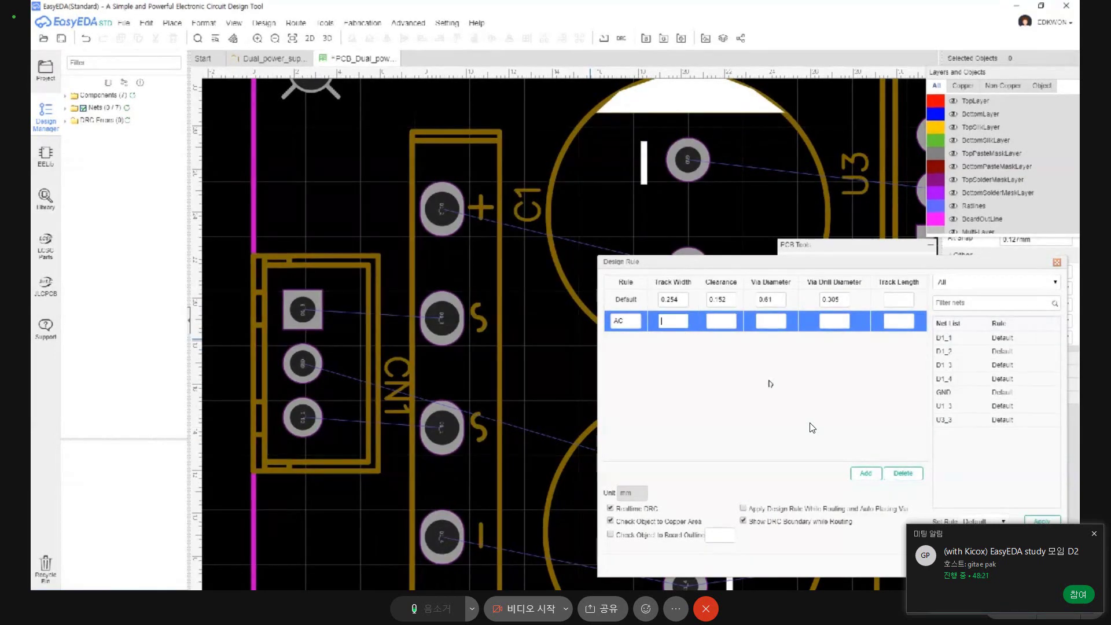
Set the AC rule to track width 0.600, clearance 0.300, via diameter 1.000 and via drill diameter 0.600 mm.
key(Tab)
text(0.600)
click(707, 331)
click(717, 322)
text(0.3)
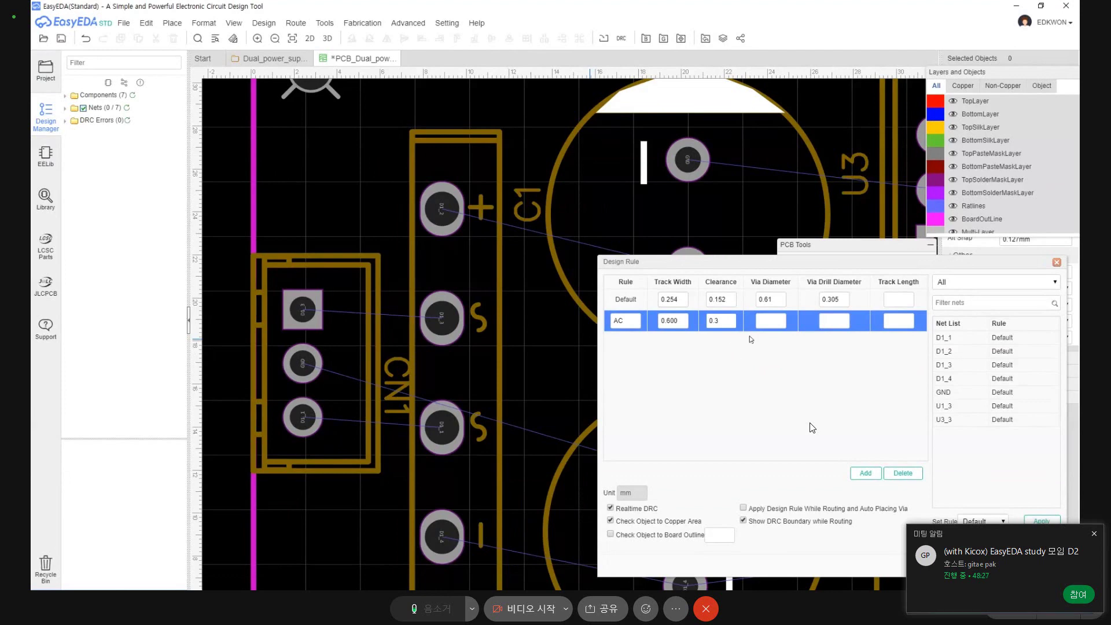
click(784, 320)
text(0.9)
key(Tab)
click(833, 322)
click(781, 322)
click(893, 421)
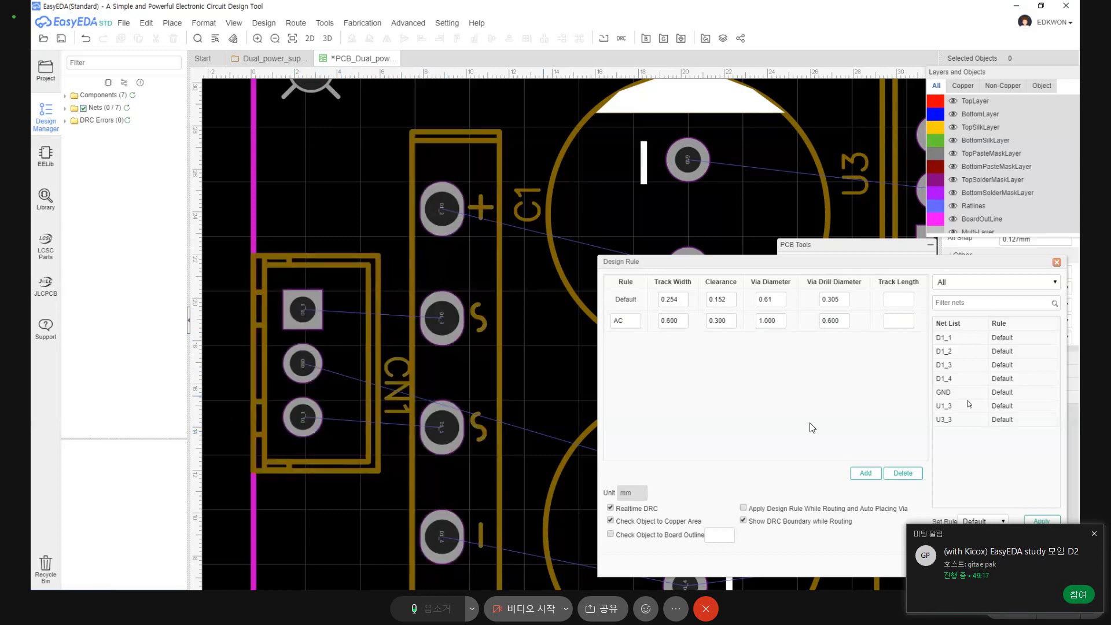
Apply the AC design rule to net D1_1.
click(1011, 341)
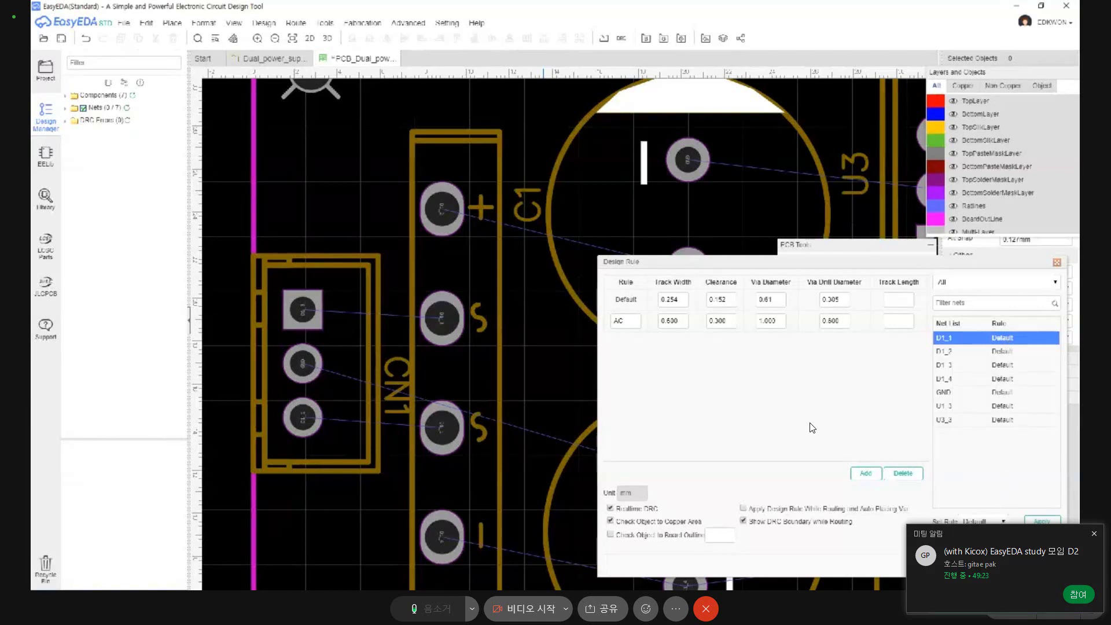
key(Down)
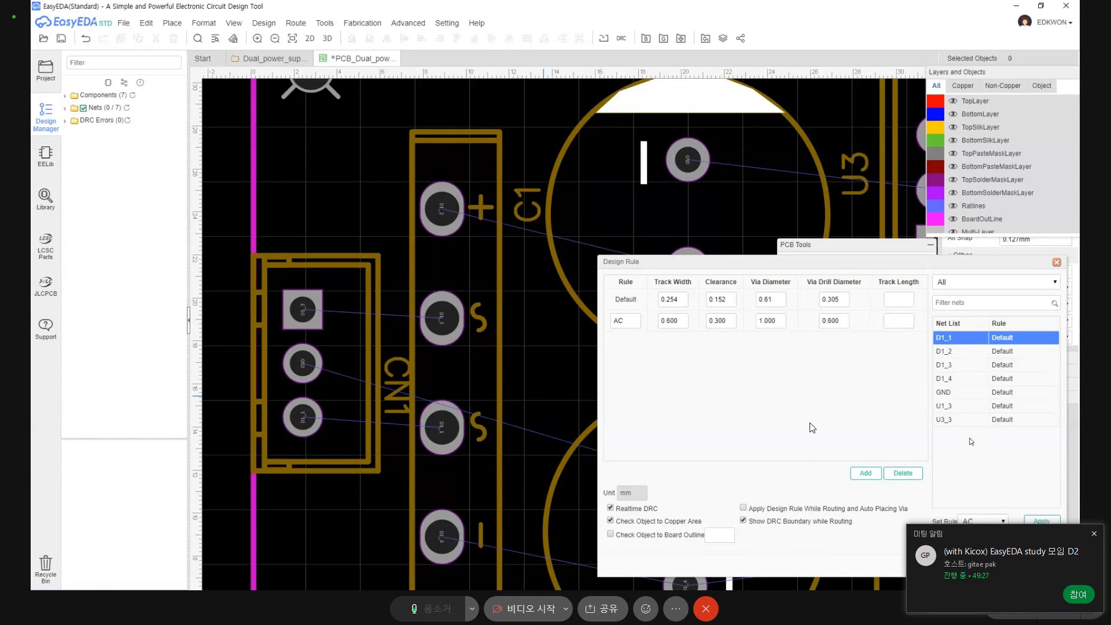
click(1041, 520)
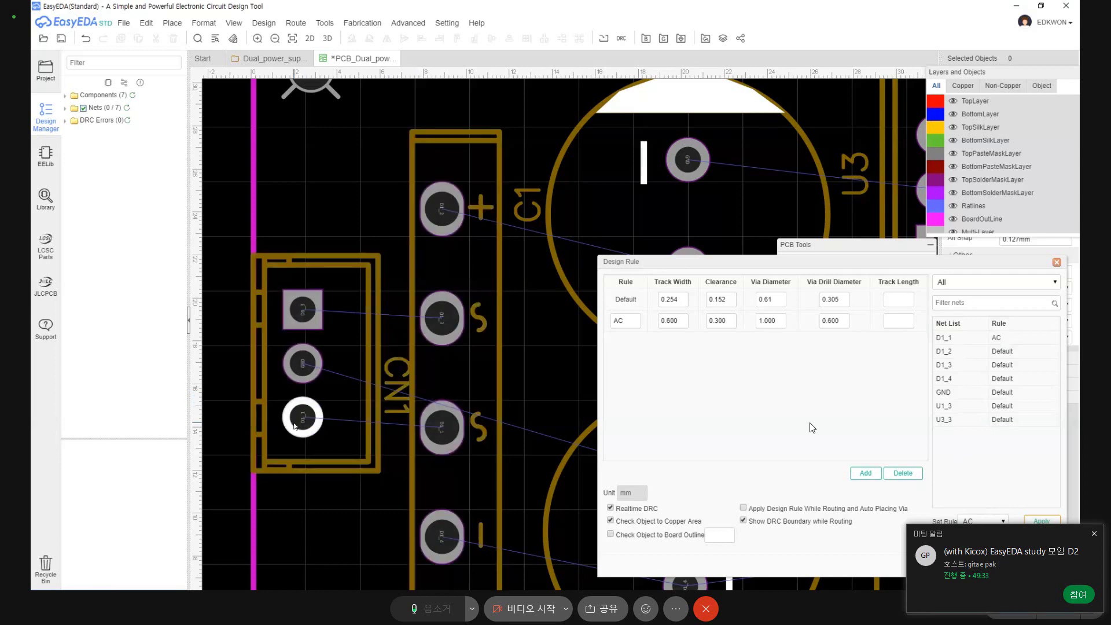
scroll(308, 430, up, 1)
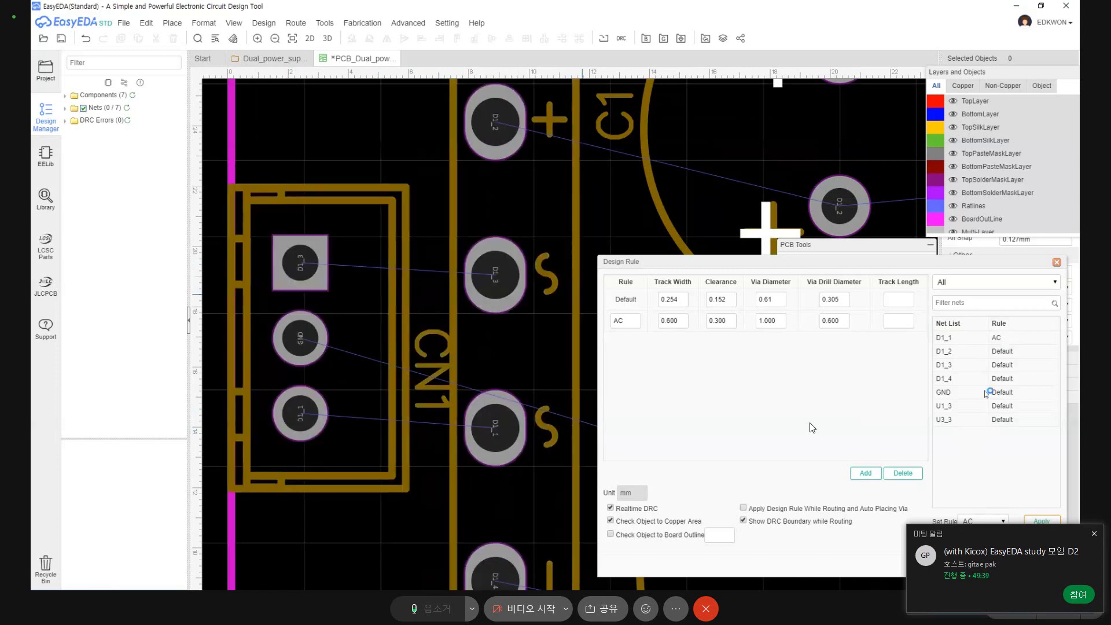
Apply the AC rule to net D1_3 and enable applying design rules while routing and auto-placing vias.
click(995, 366)
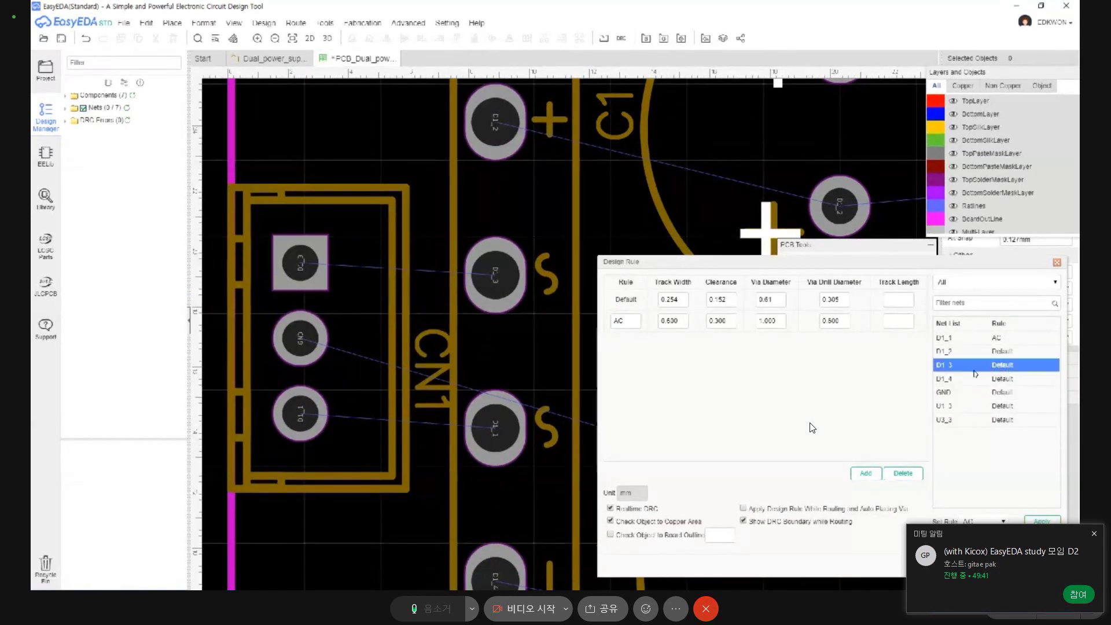
click(1042, 521)
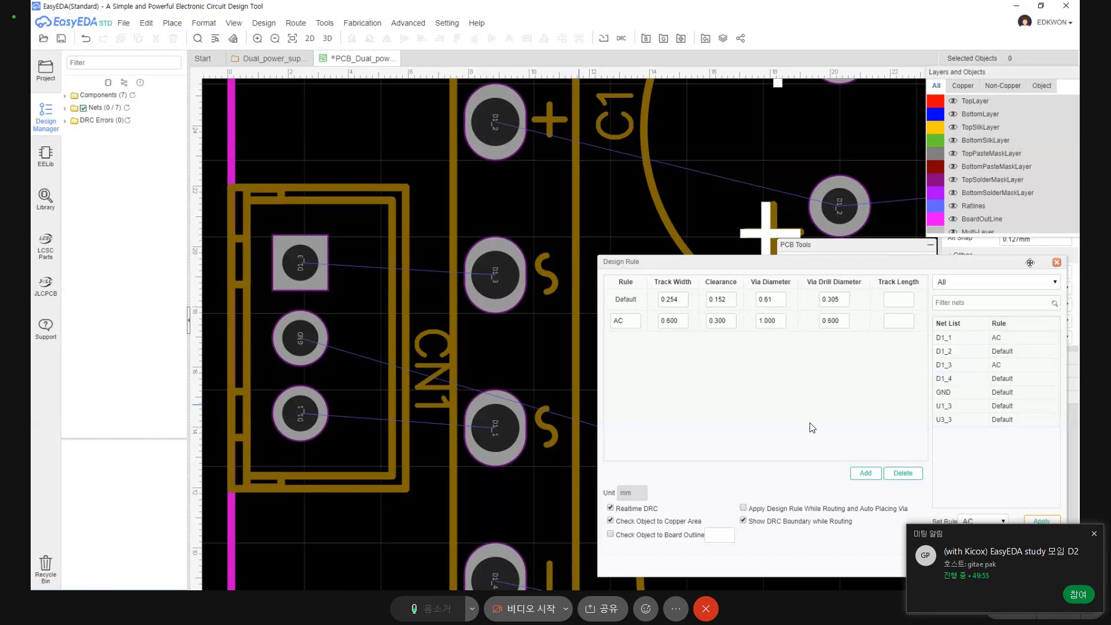
drag(1029, 263, 997, 246)
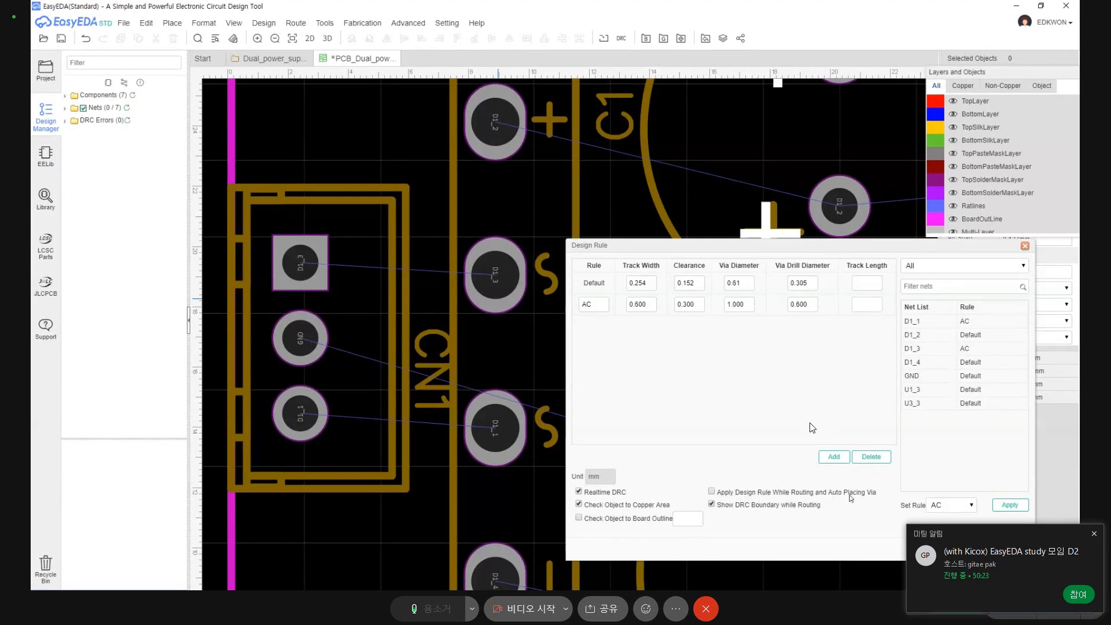
click(711, 492)
click(713, 492)
key(Escape)
scroll(812, 428, down, 3)
scroll(812, 428, up, 1)
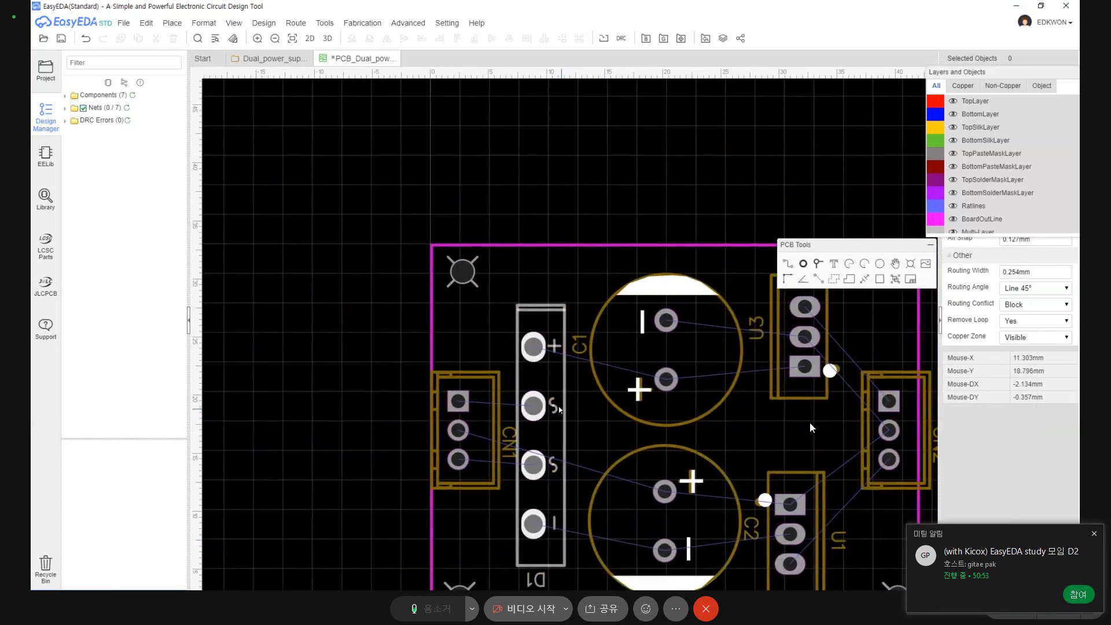
scroll(560, 410, up, 1)
scroll(486, 401, down, 1)
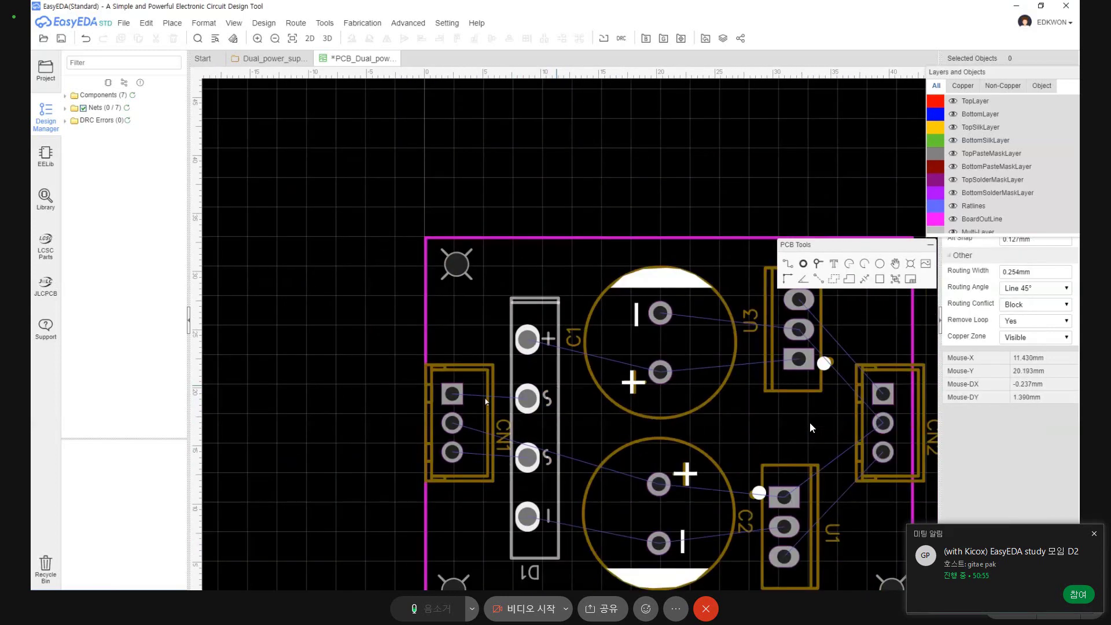
click(452, 393)
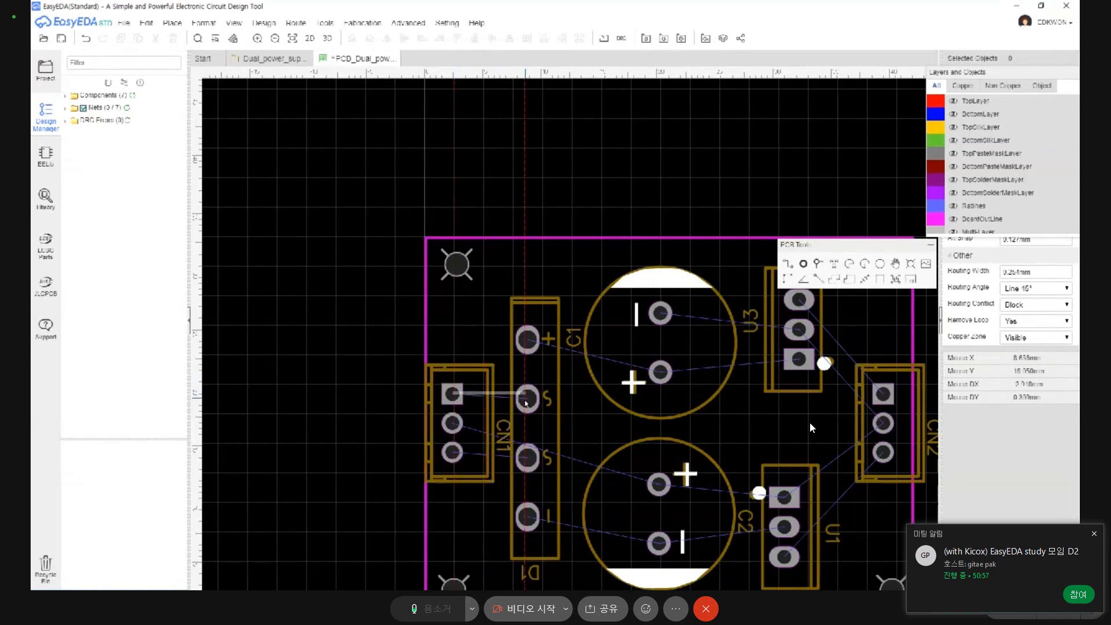
scroll(526, 403, up, 2)
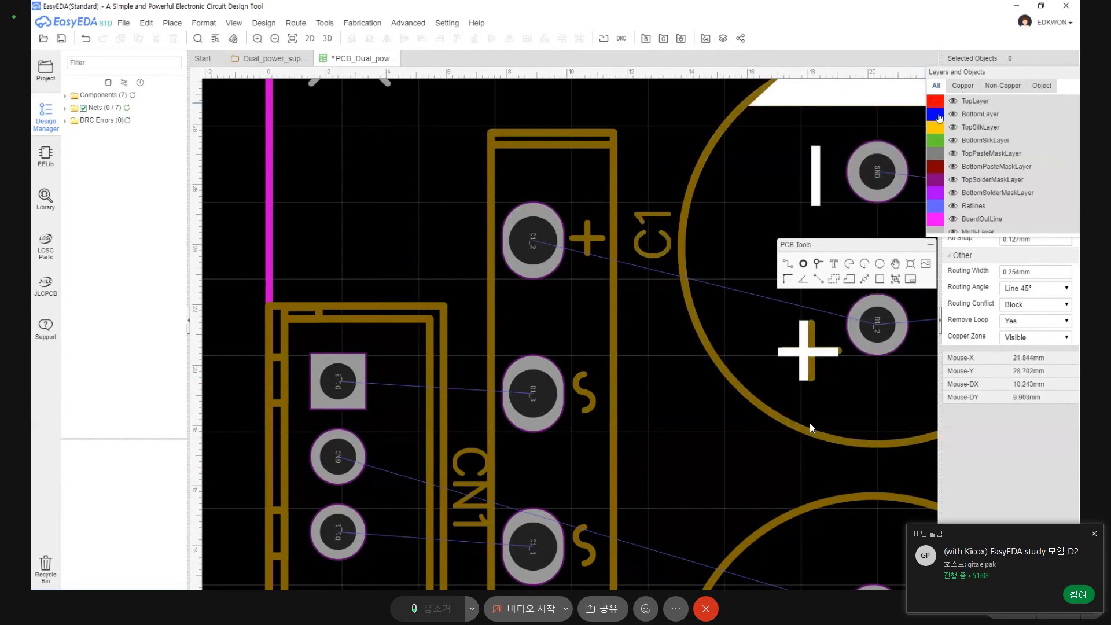
Route net D1_3 on BottomLayer from CN1's square pad to the matching AC pad of diode bridge D1.
click(936, 114)
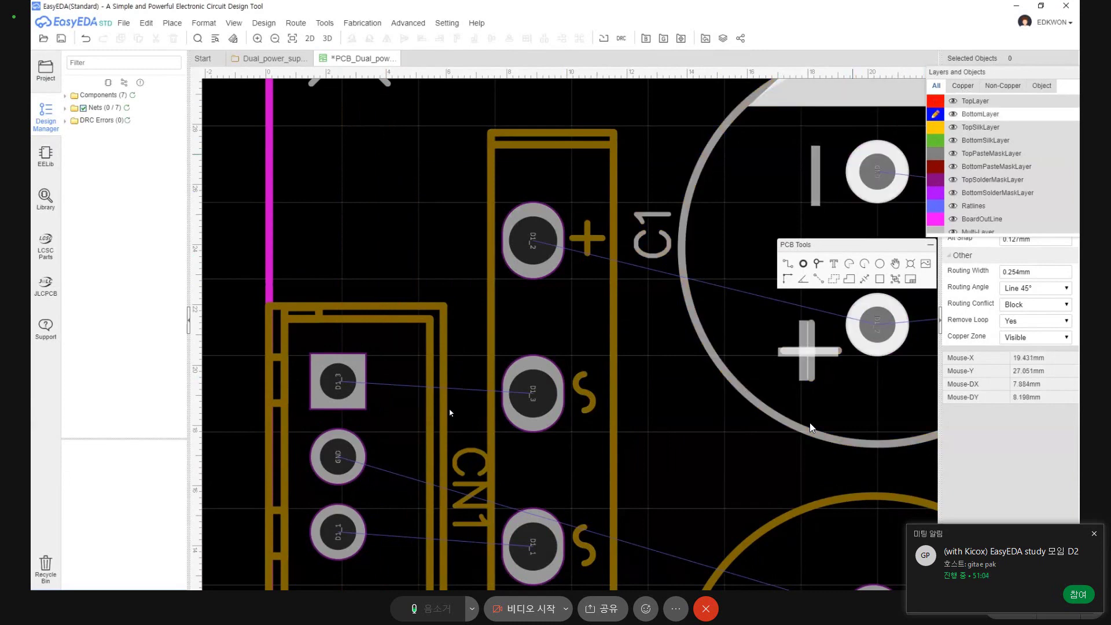
key(w)
click(345, 391)
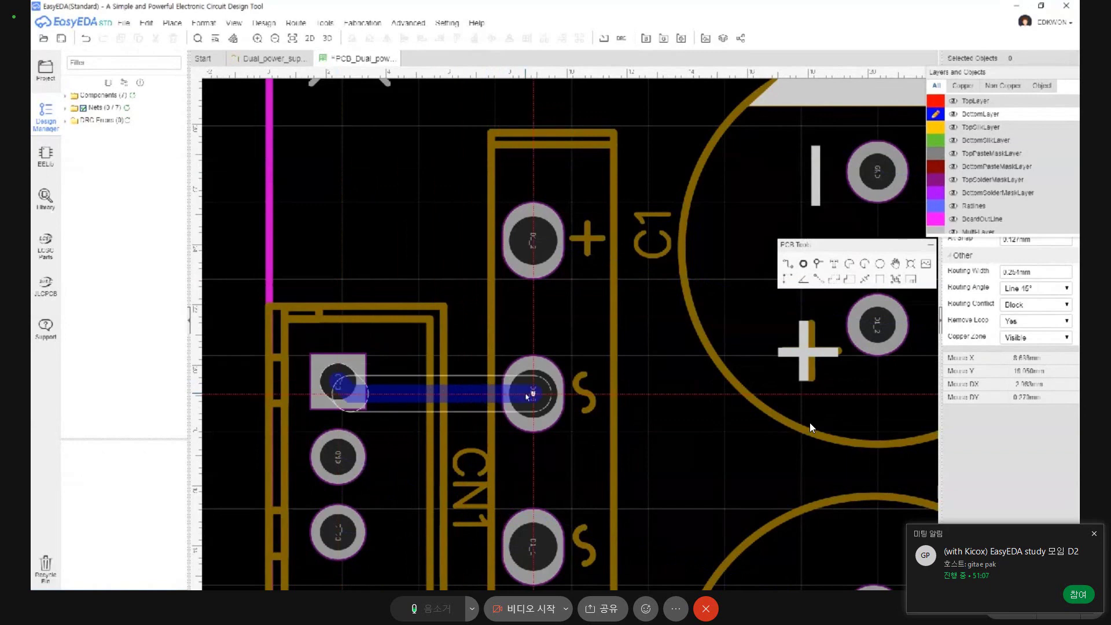
click(533, 394)
Check the width and net of the D1_3 track, moving the layer list clear of its properties.
click(499, 393)
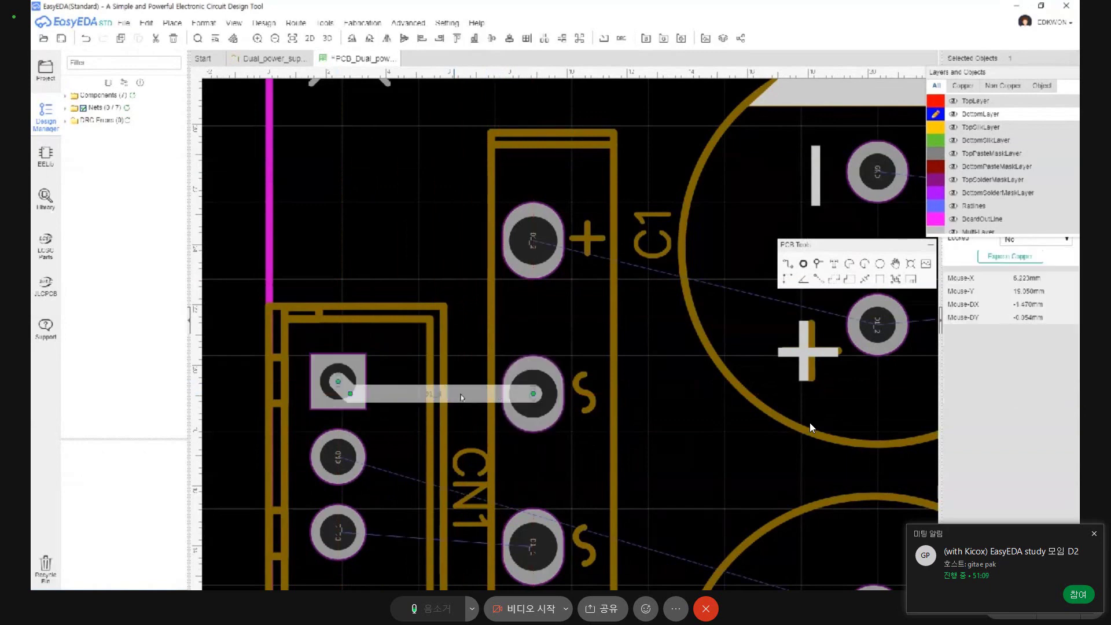
drag(990, 70, 772, 70)
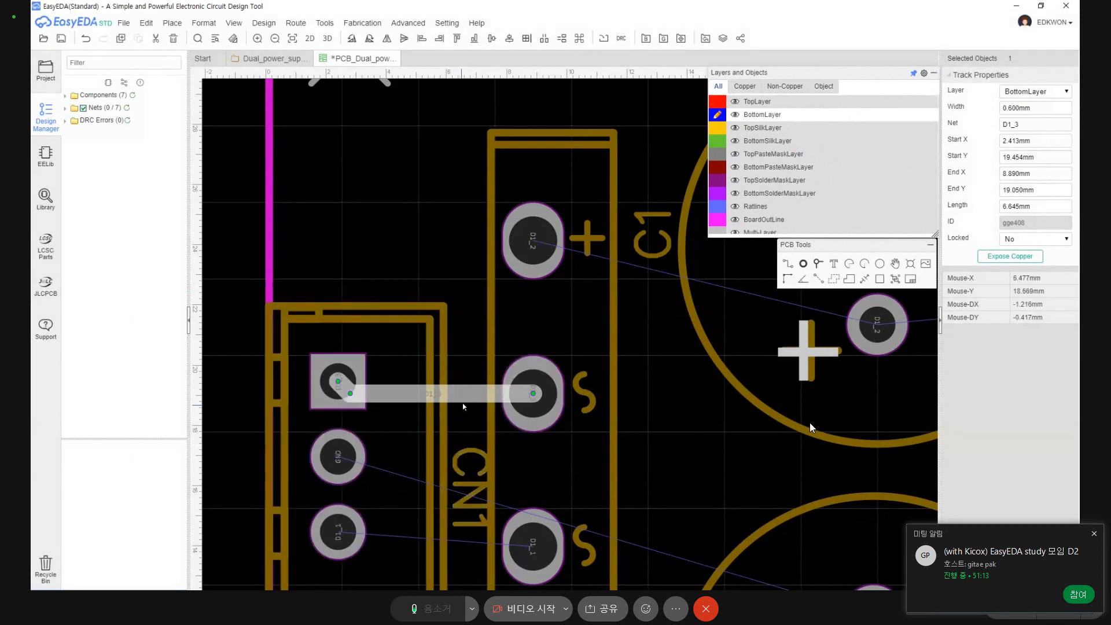
click(465, 400)
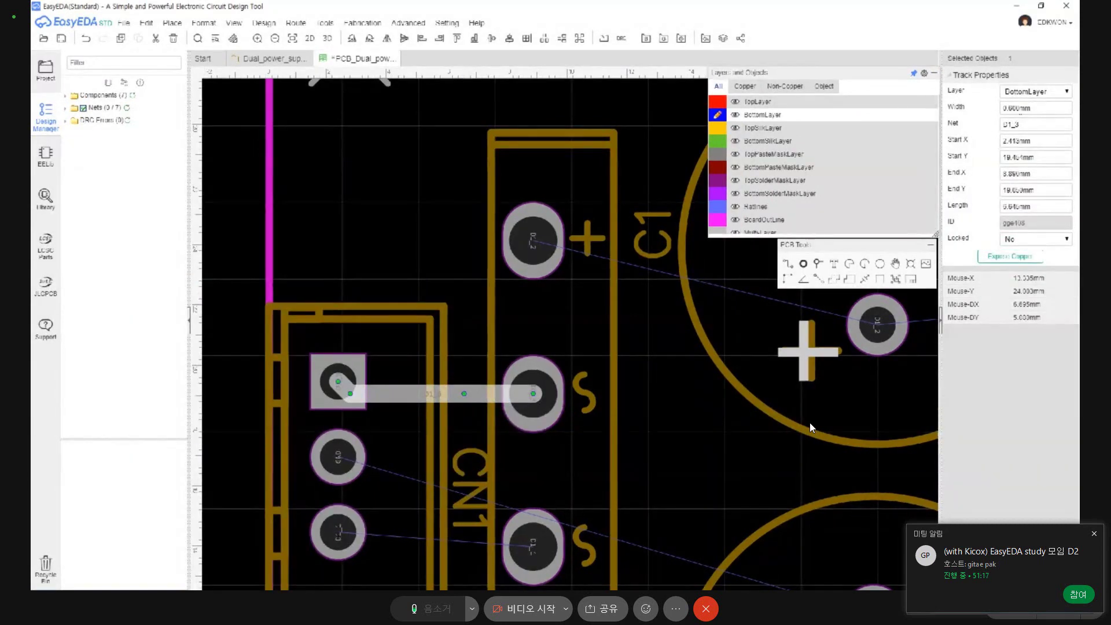
click(810, 429)
Route net D1_2 on BottomLayer from D1's plus pad to C1's plus pad.
scroll(810, 428, down, 3)
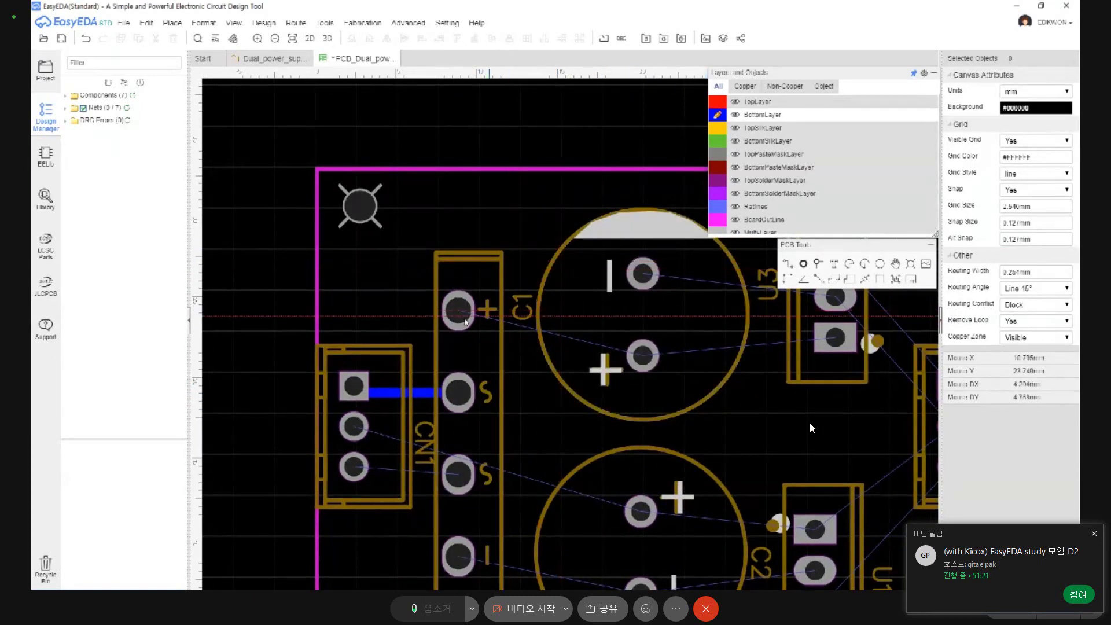
click(459, 311)
click(643, 355)
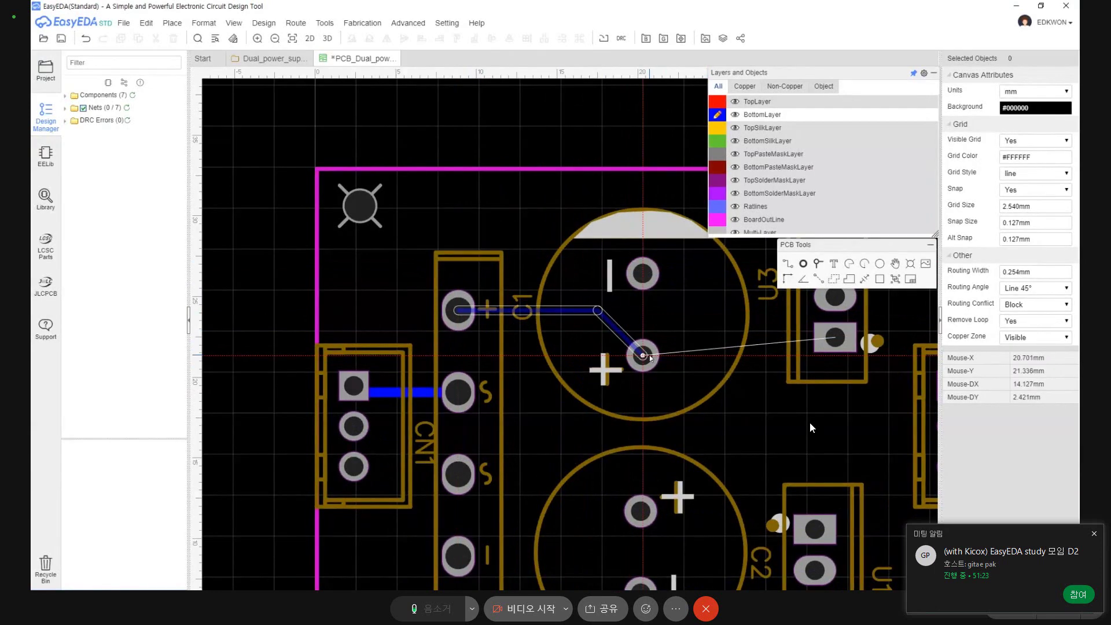
Compare the D1_2 track's width with the design rule assigned to its net.
scroll(527, 219, up, 5)
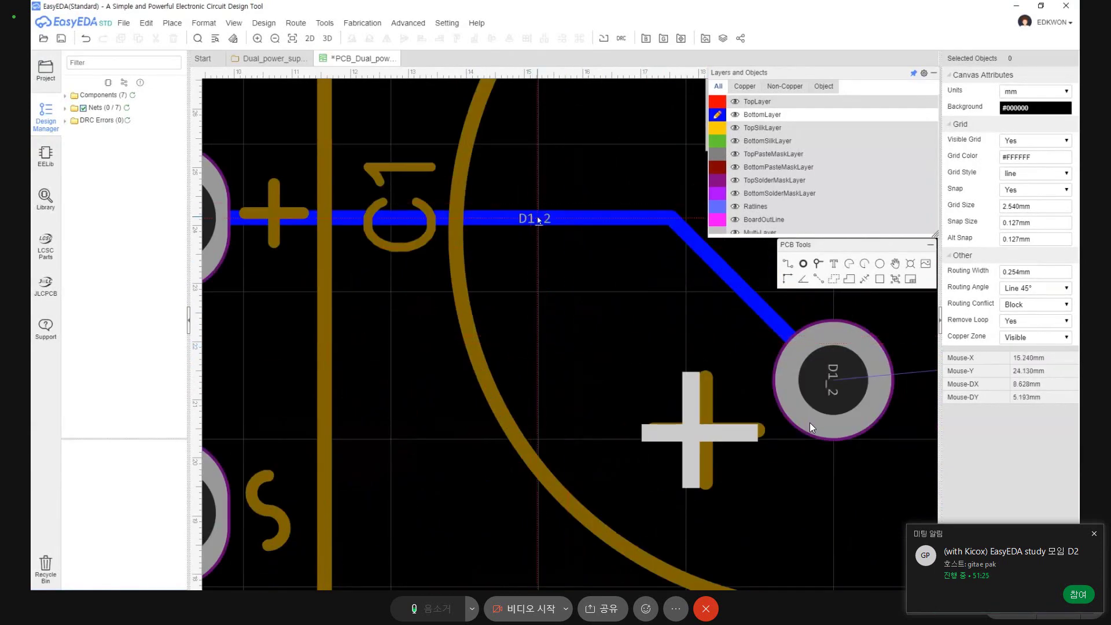
click(584, 222)
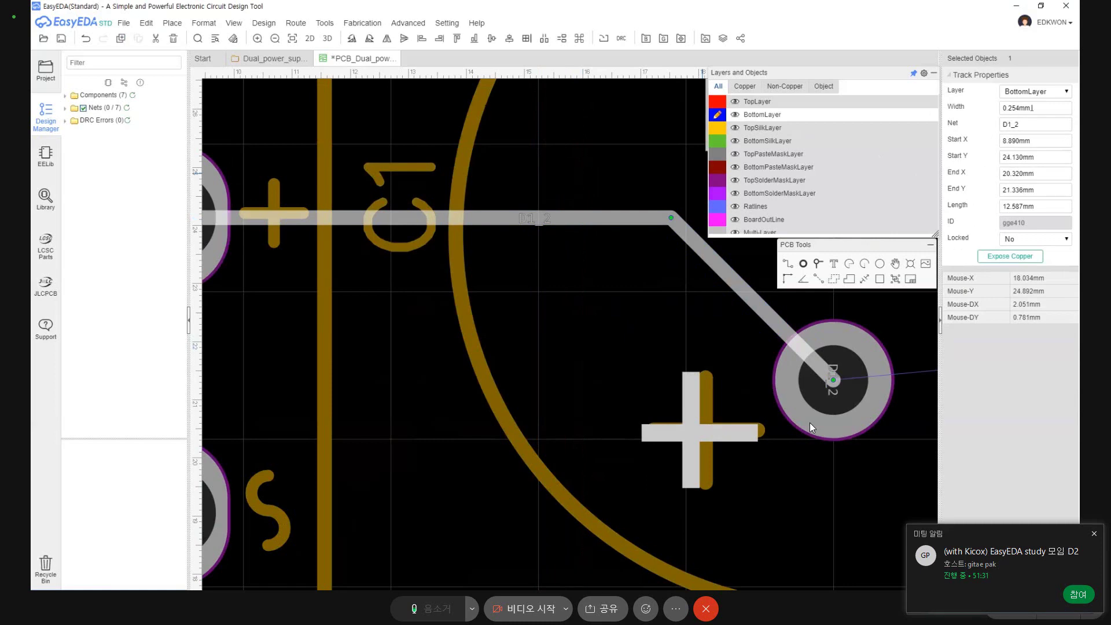
scroll(811, 428, down, 4)
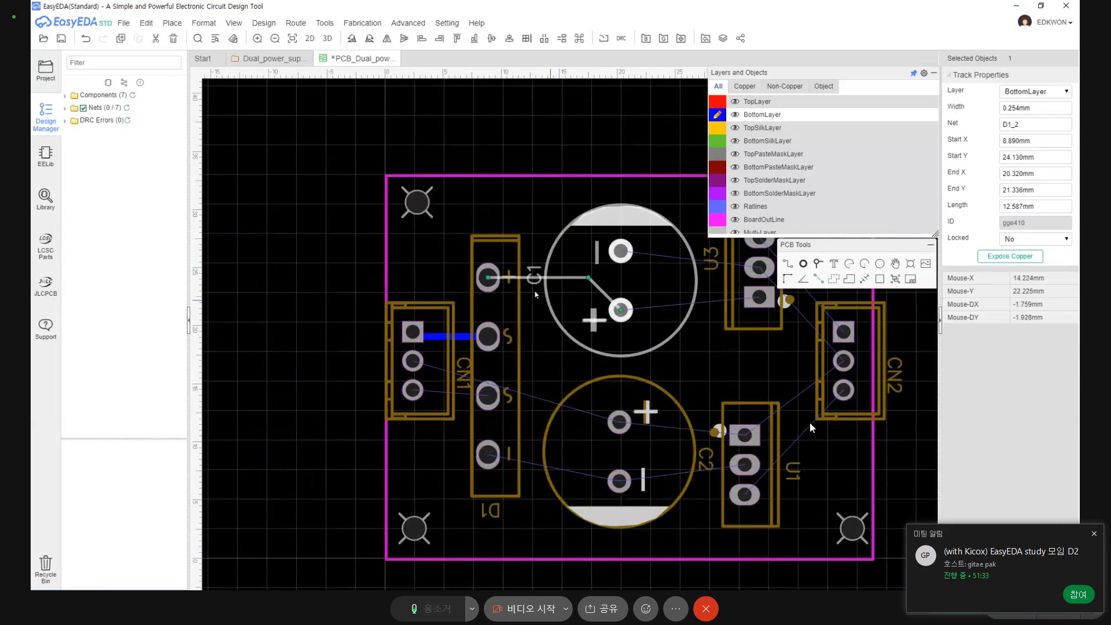
click(264, 23)
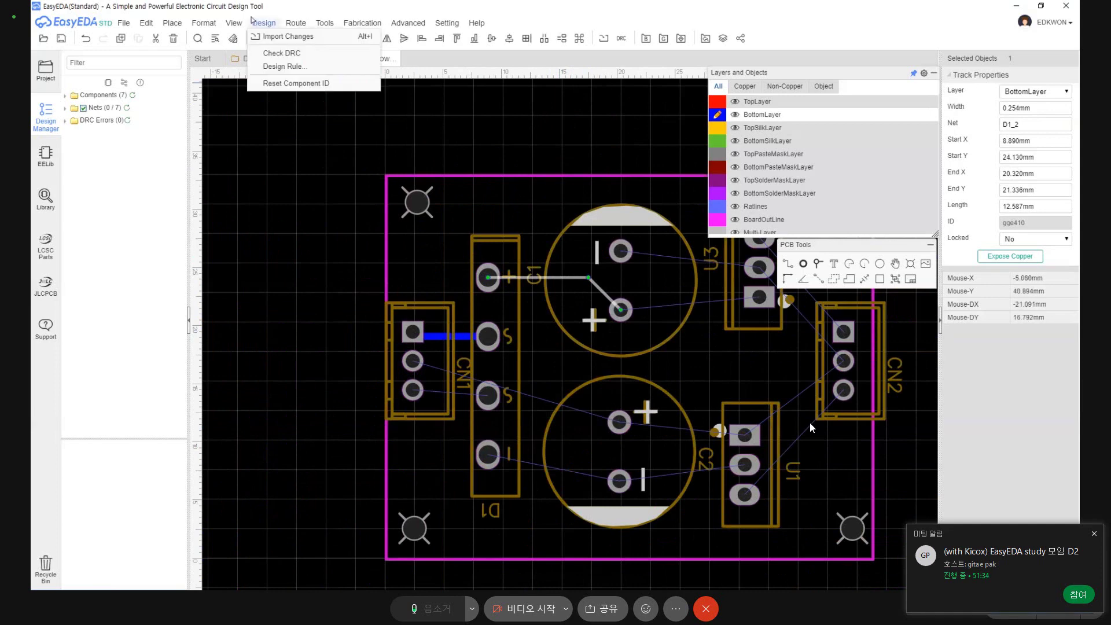
click(279, 66)
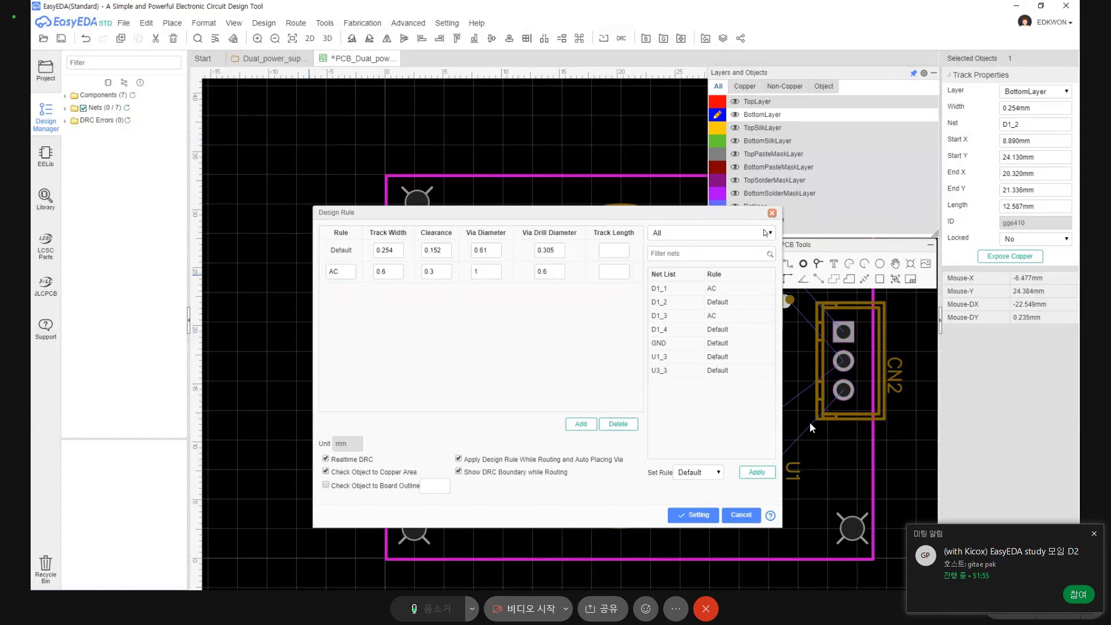
click(772, 213)
Move connector CN2 inward so its body sits inside the board outline.
scroll(516, 340, down, 4)
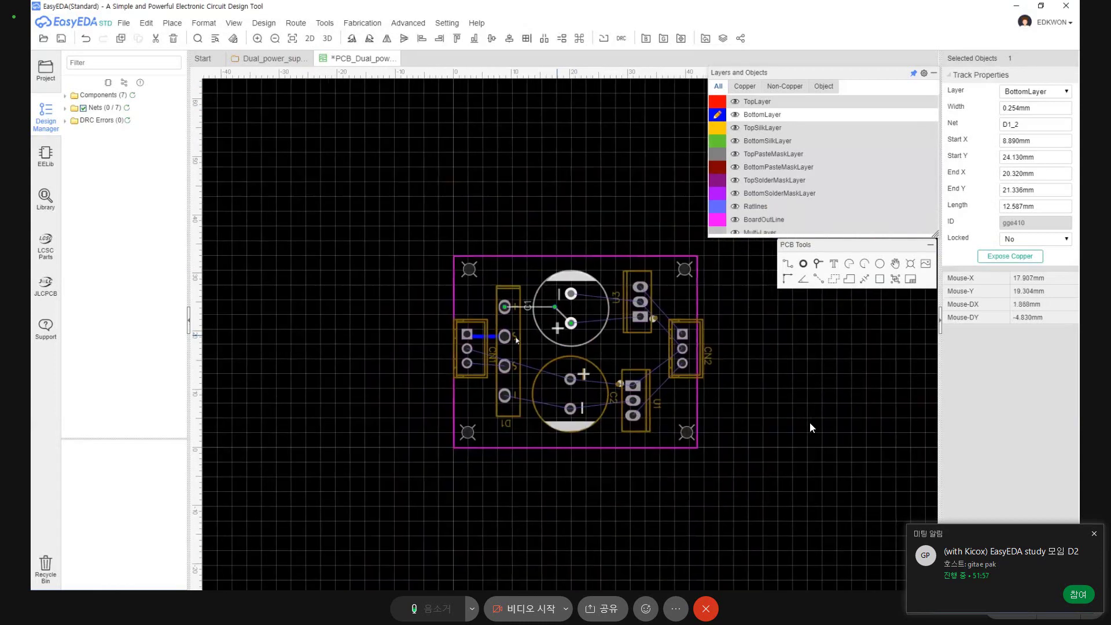
scroll(516, 341, up, 2)
scroll(516, 331, up, 2)
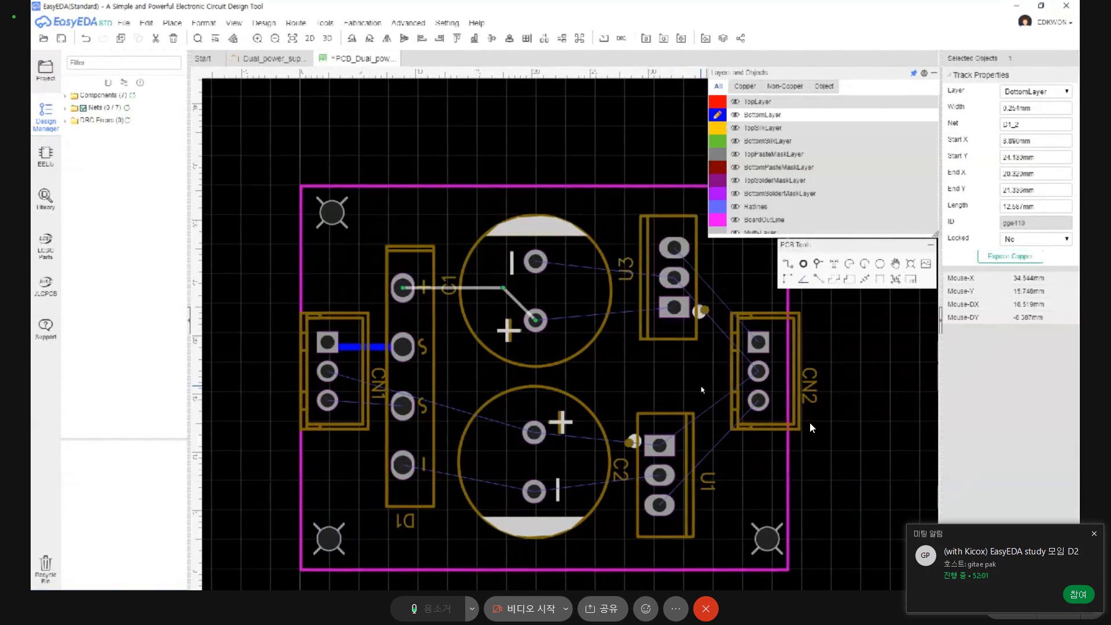
scroll(290, 292, down, 2)
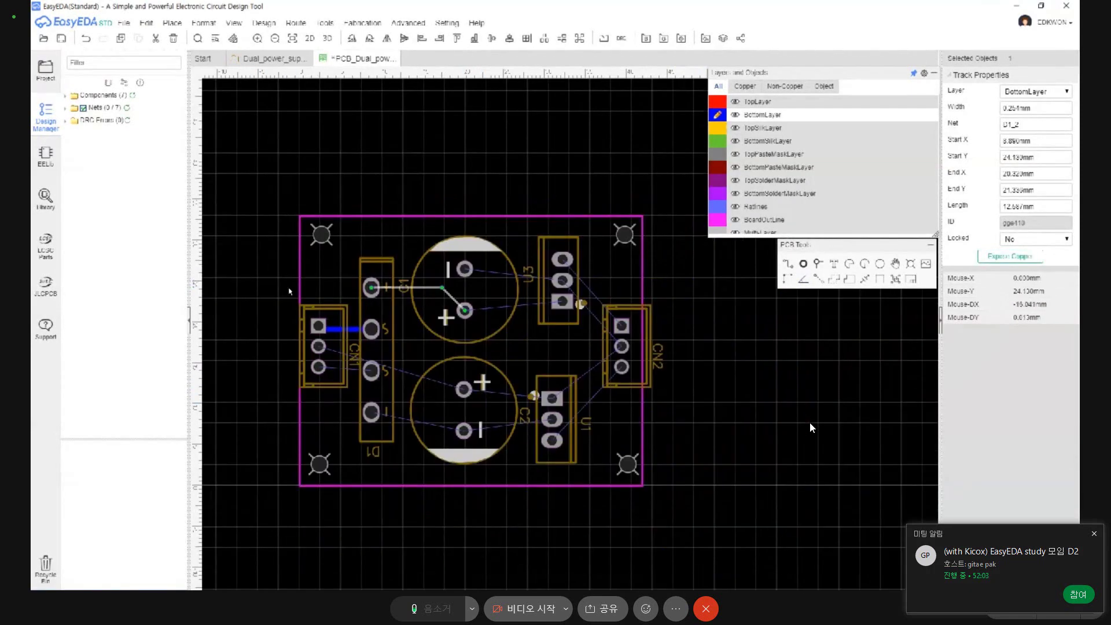
scroll(268, 266, up, 2)
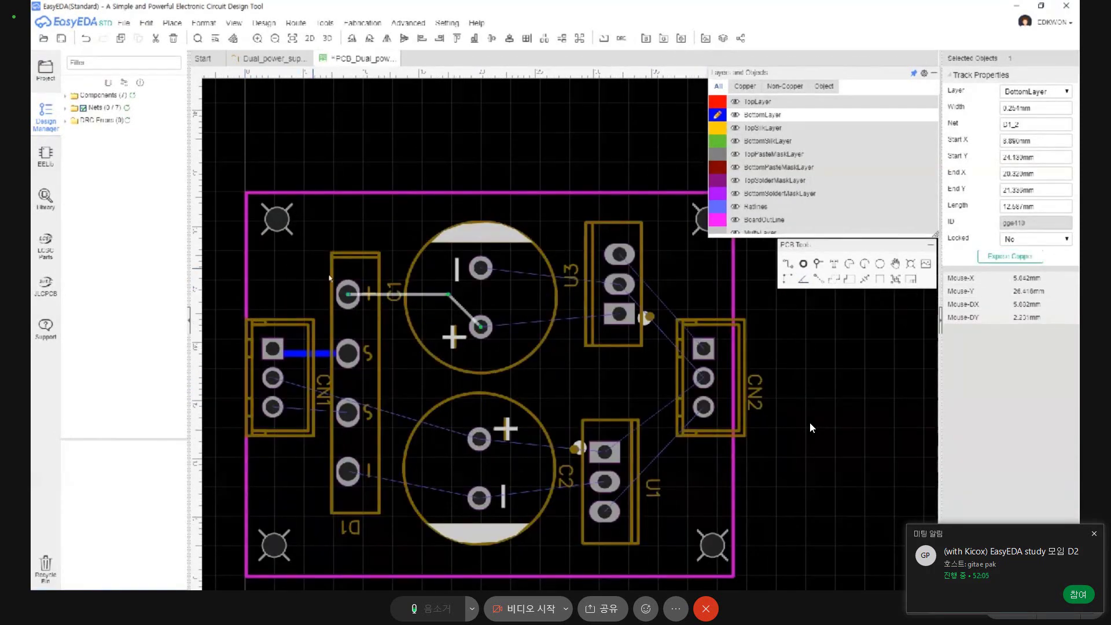
right_drag(324, 266, 303, 234)
click(682, 326)
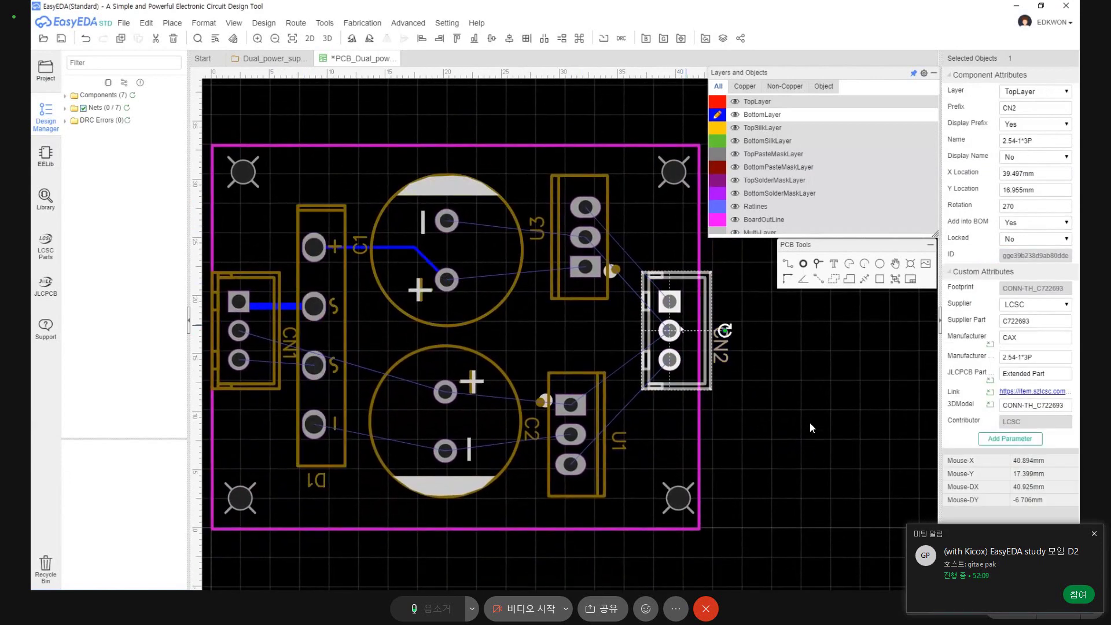
key(Escape)
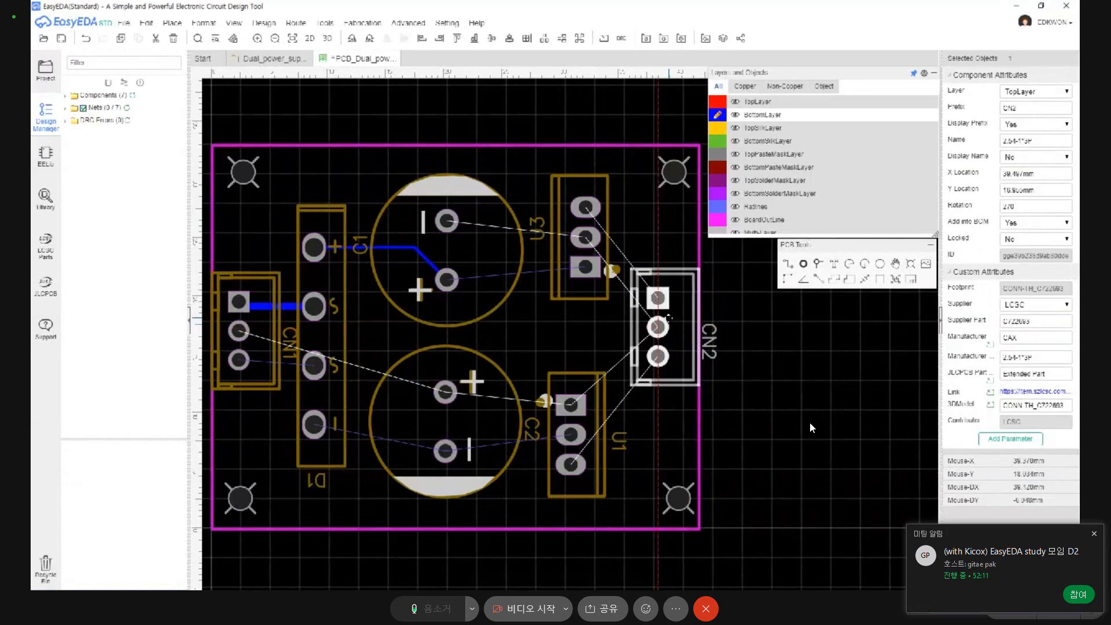
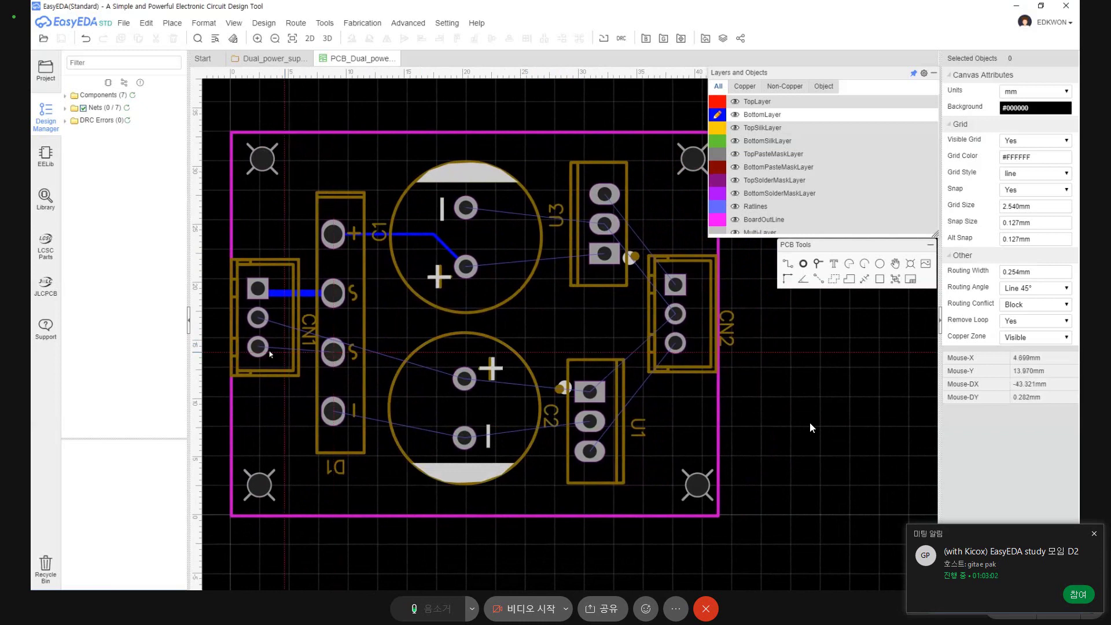
Route net D1_1 on BottomLayer from CN1's round end pad to the matching AC pad of D1.
click(258, 348)
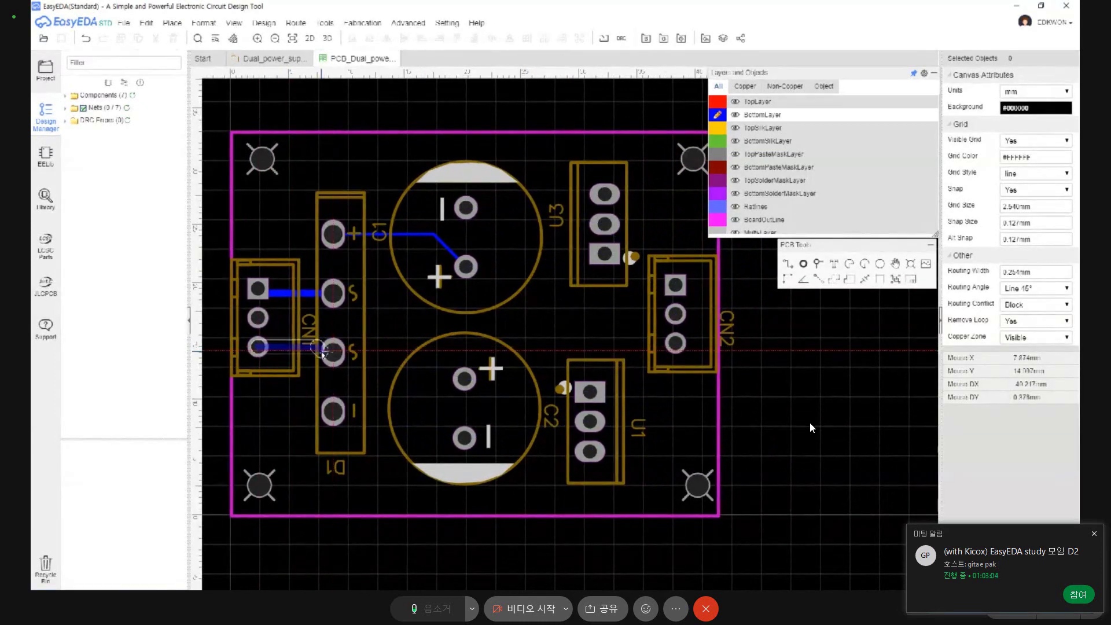
scroll(333, 352, up, 4)
scroll(332, 352, down, 3)
click(392, 359)
scroll(493, 248, up, 1)
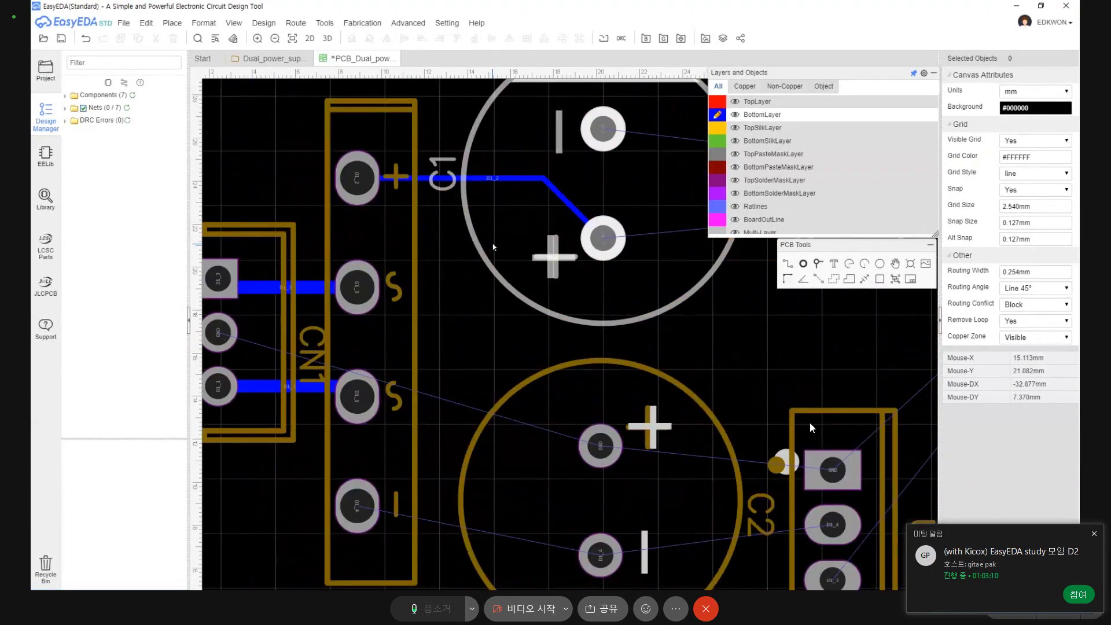
Select the D1_2 track between D1 and C1 and check its properties.
right_drag(493, 248, 460, 333)
click(480, 263)
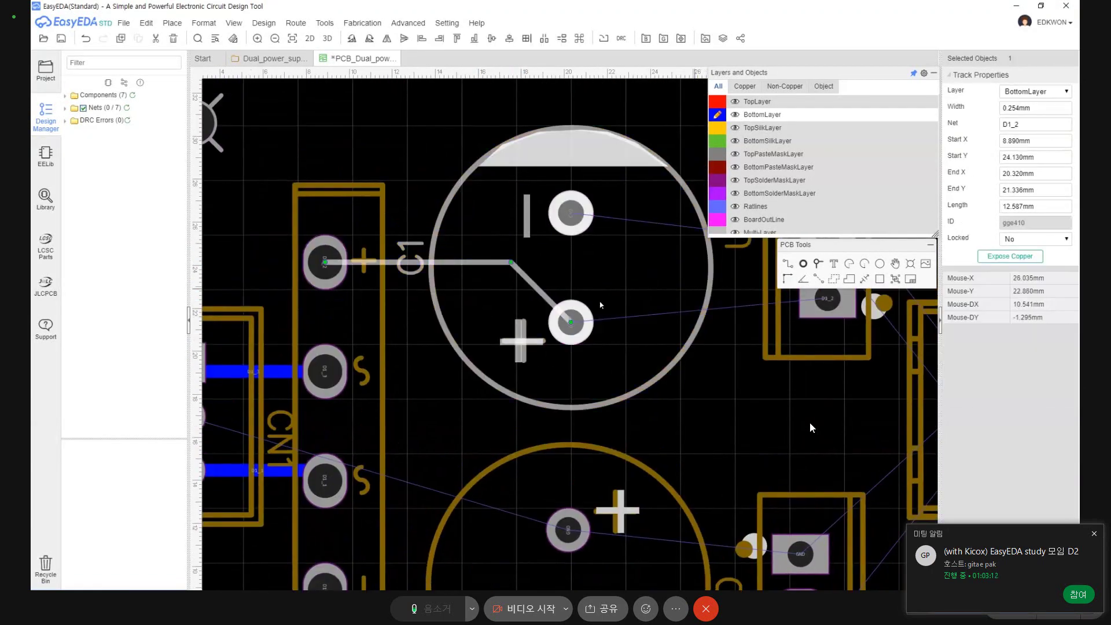
scroll(535, 319, down, 3)
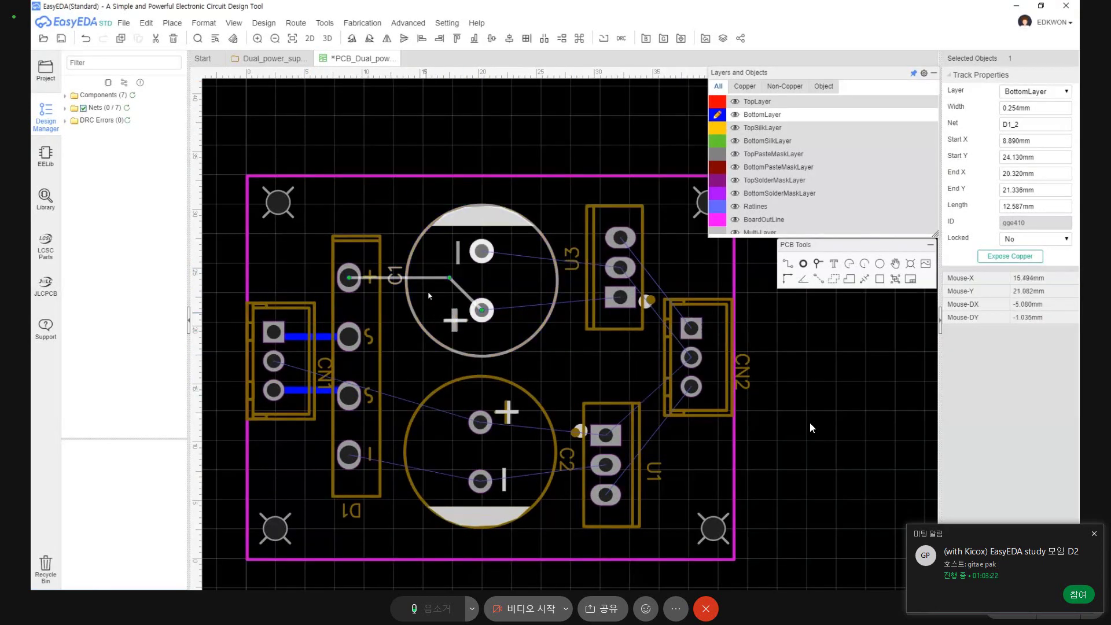
click(302, 25)
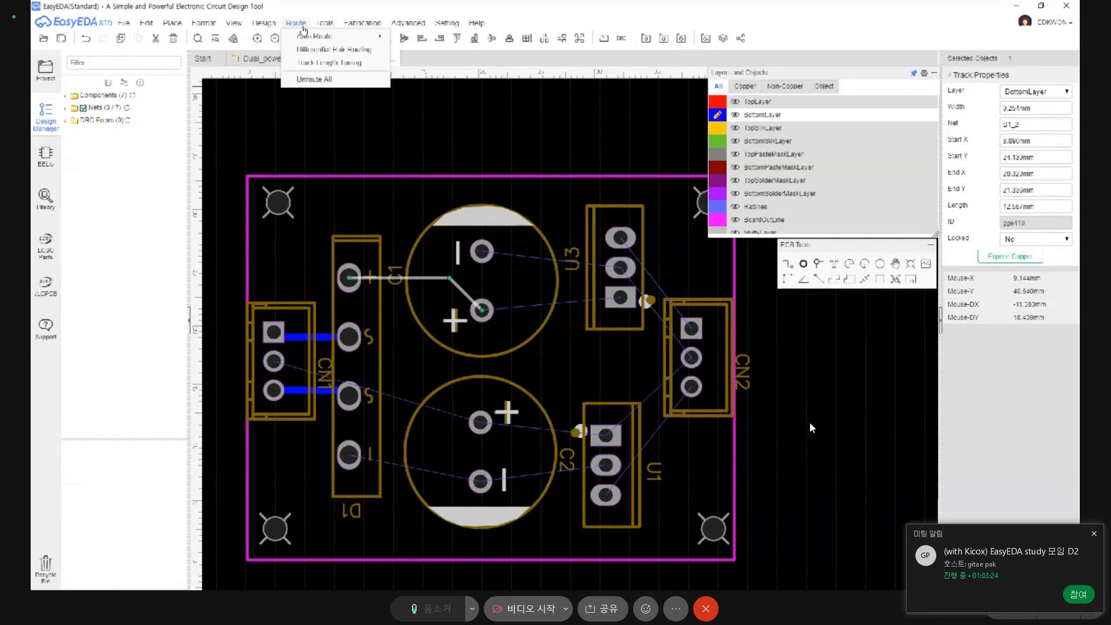
scroll(436, 246, up, 3)
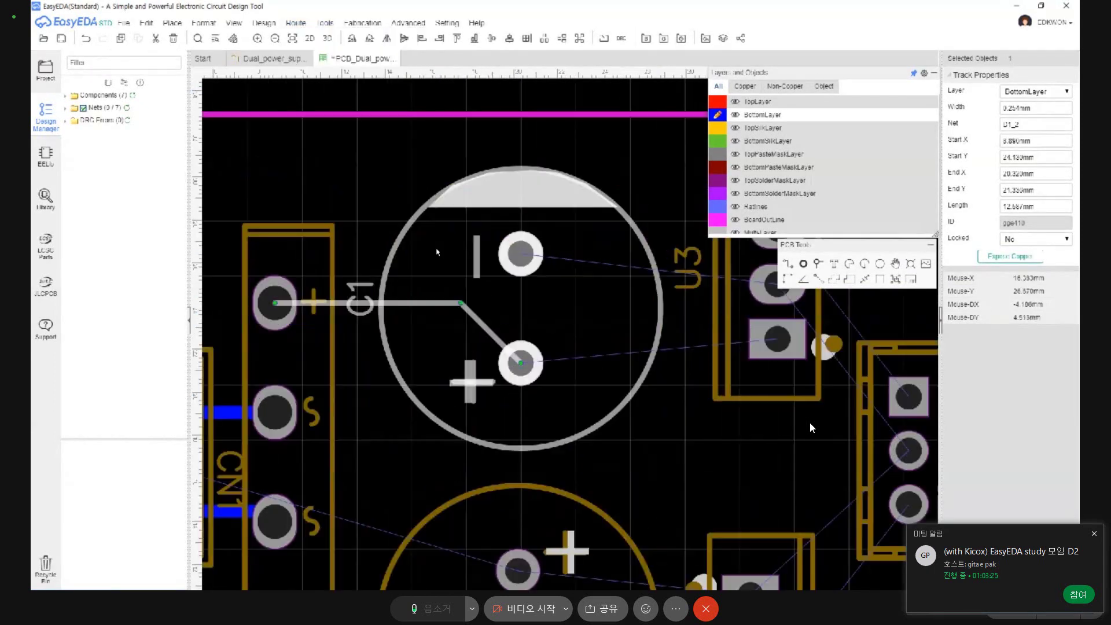
Set the width of the track between D1's plus pad and C1's plus pad to 0.5 mm.
click(377, 272)
right_drag(419, 303, 442, 274)
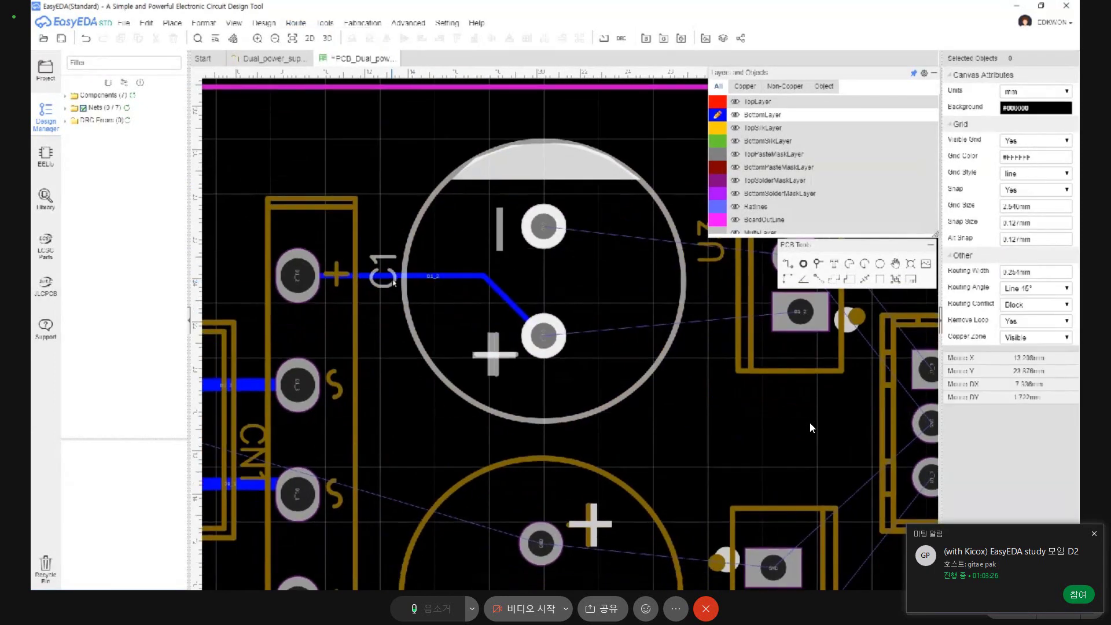
click(443, 275)
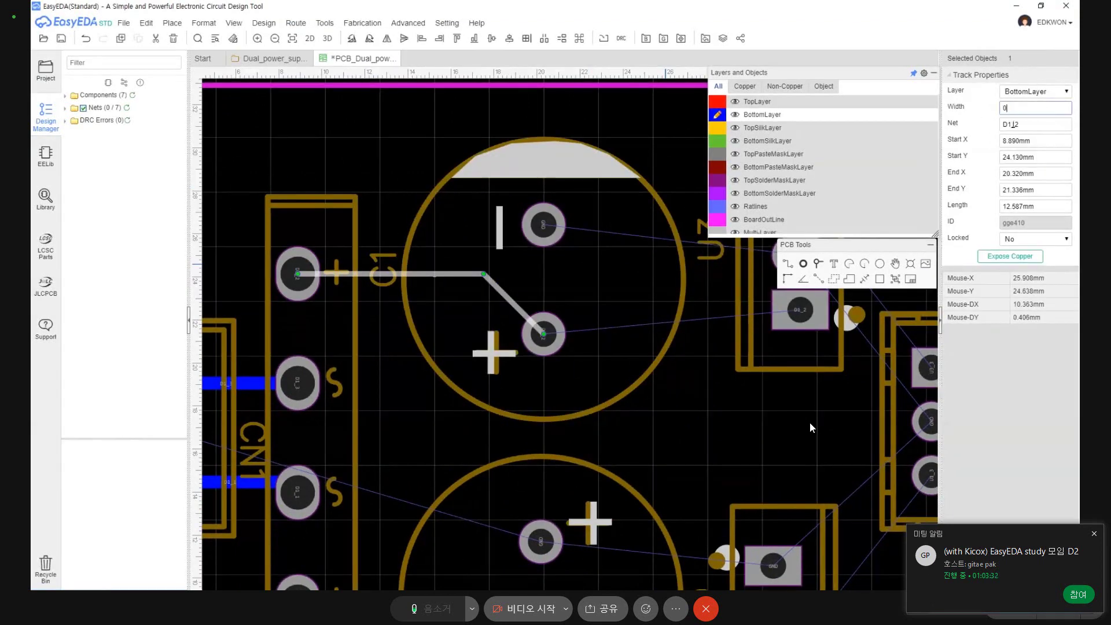
text(0.5)
key(Return)
Route a bottom-layer track from D1's minus pad to C2's minus pad and set its width to 0.5 mm.
scroll(369, 304, down, 2)
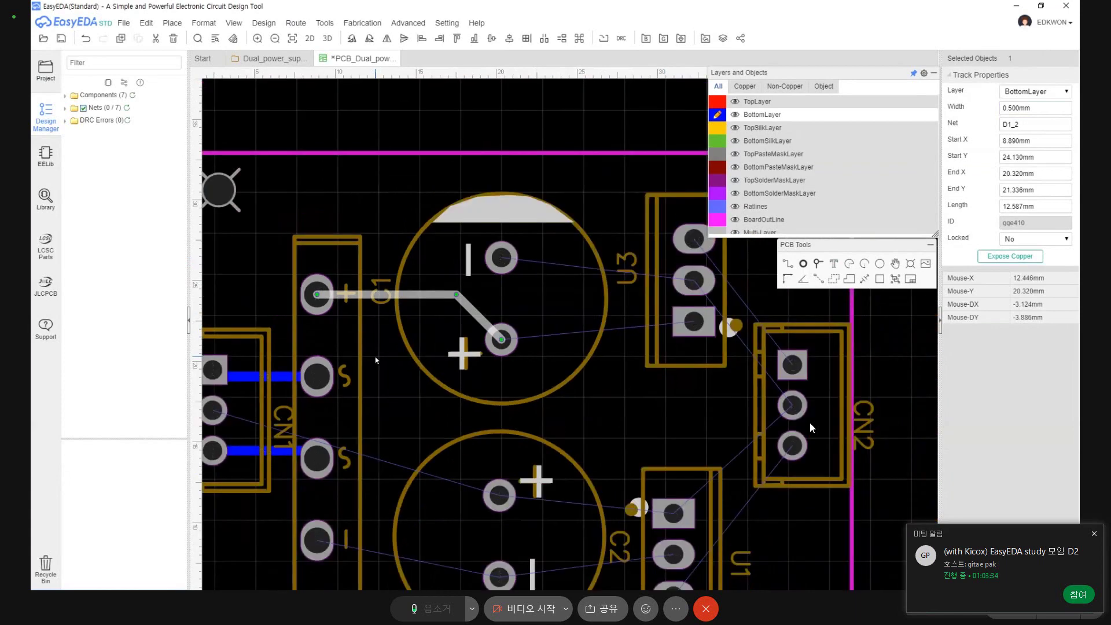
key(w)
click(310, 469)
click(492, 505)
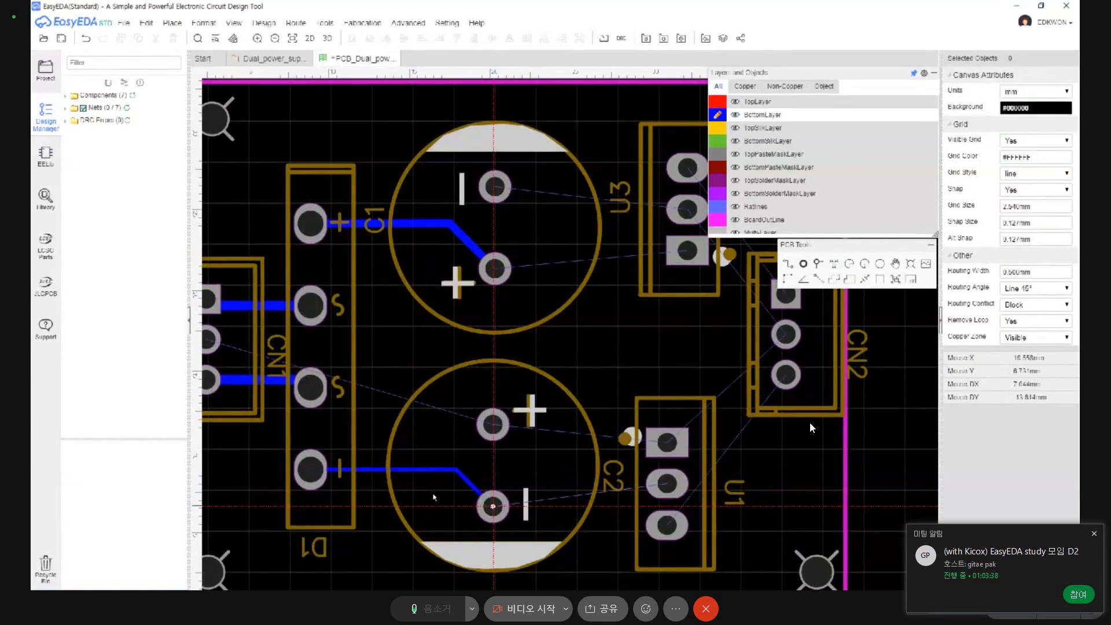
click(376, 469)
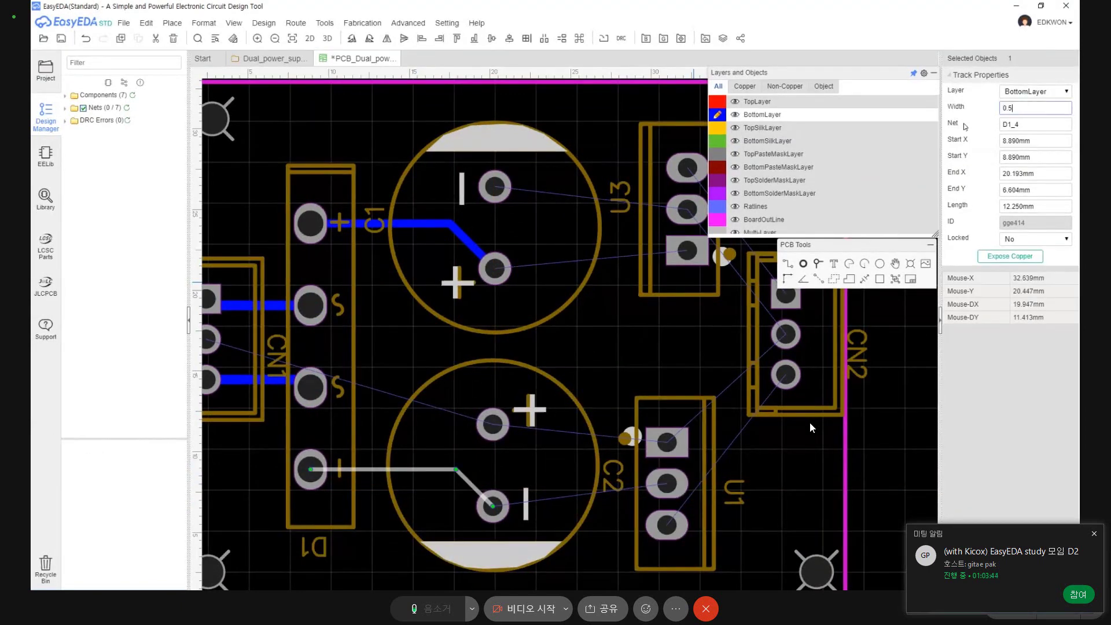
text(0.5)
key(Return)
scroll(408, 387, up, 4)
scroll(496, 412, down, 4)
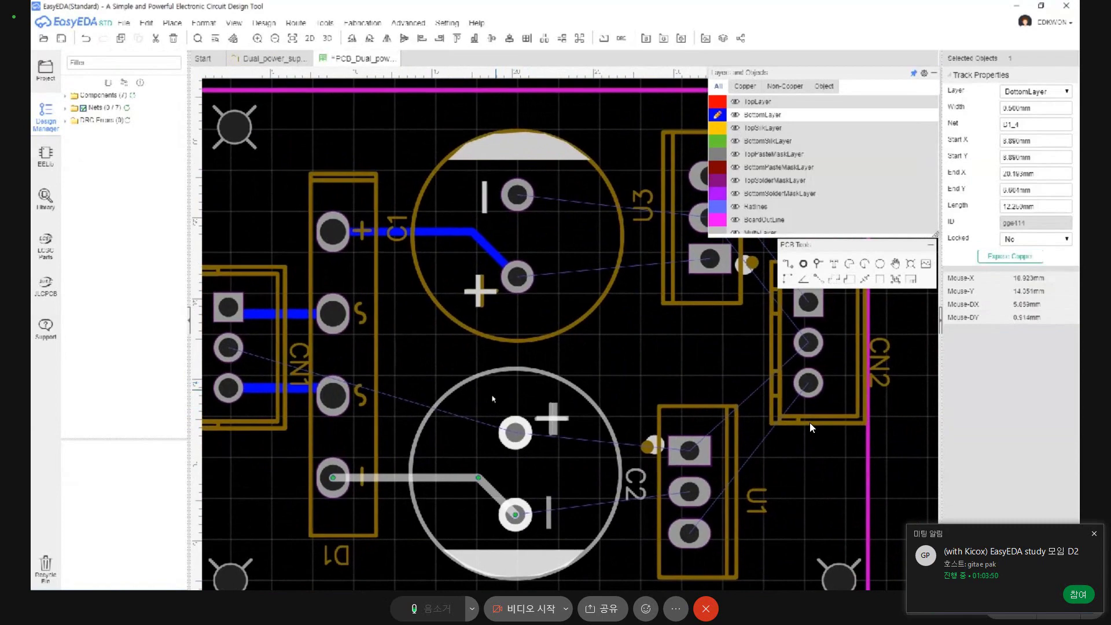
scroll(493, 399, down, 2)
scroll(418, 270, up, 2)
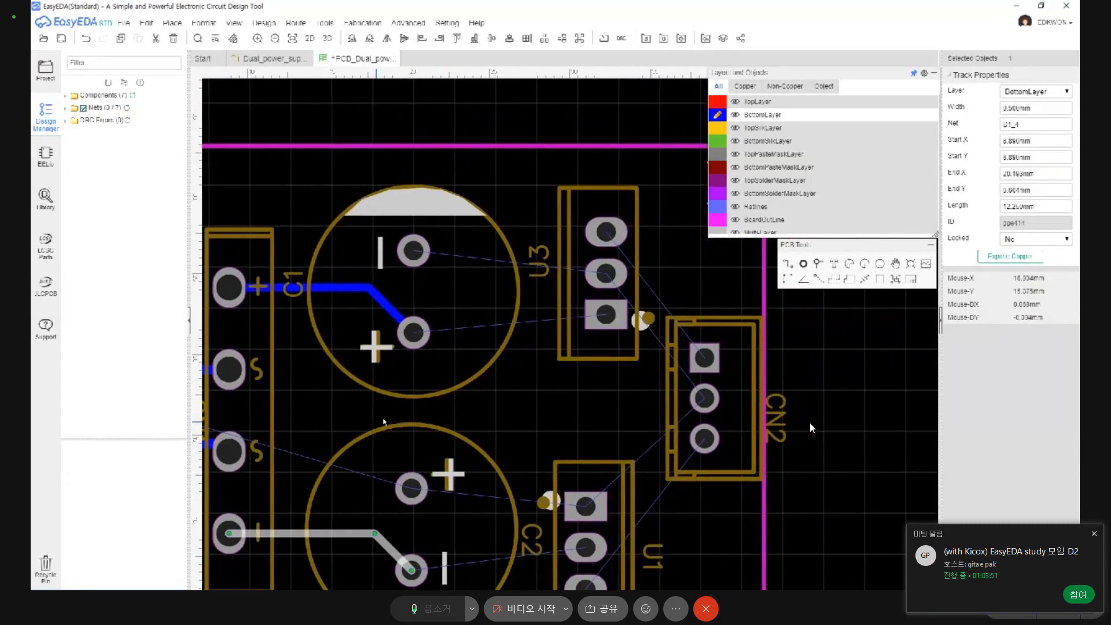
key(w)
click(415, 252)
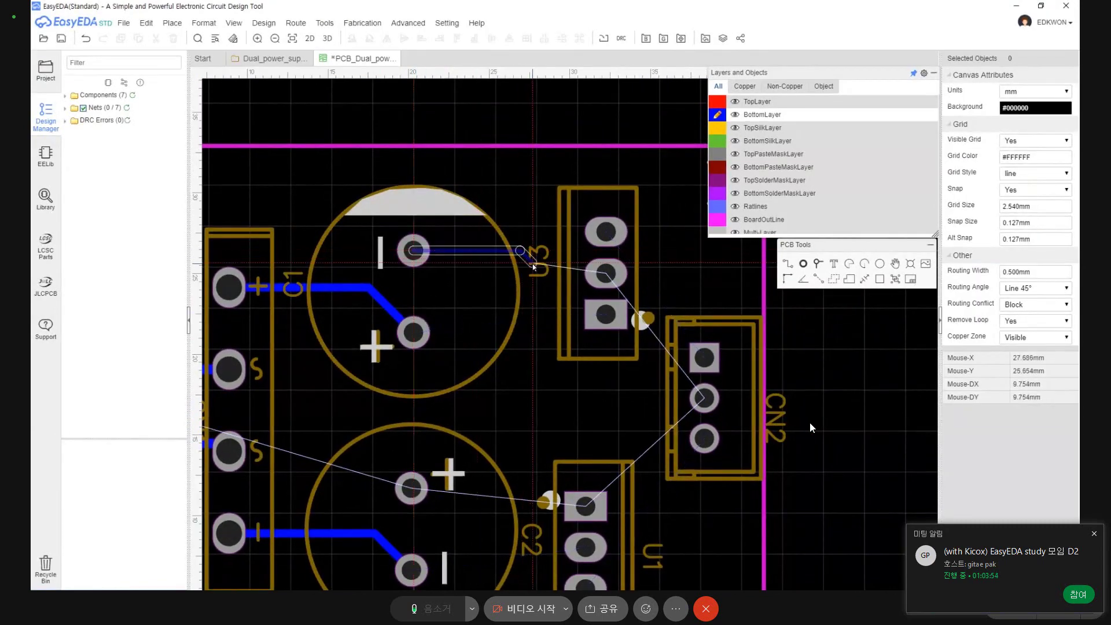
key(Escape)
scroll(520, 269, down, 2)
scroll(426, 299, up, 1)
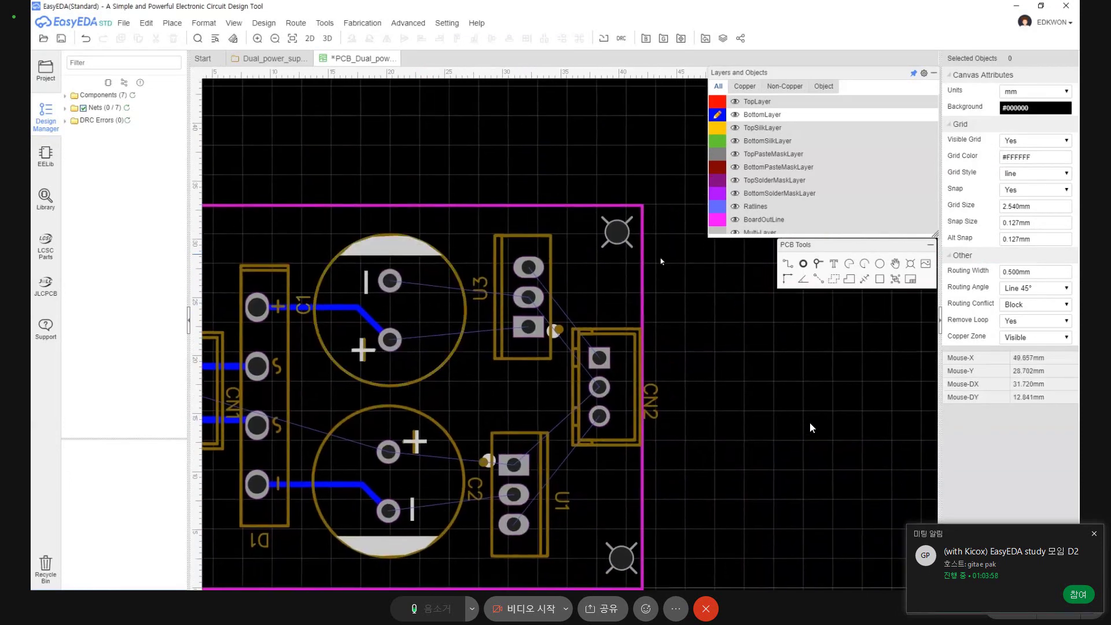
scroll(373, 298, up, 1)
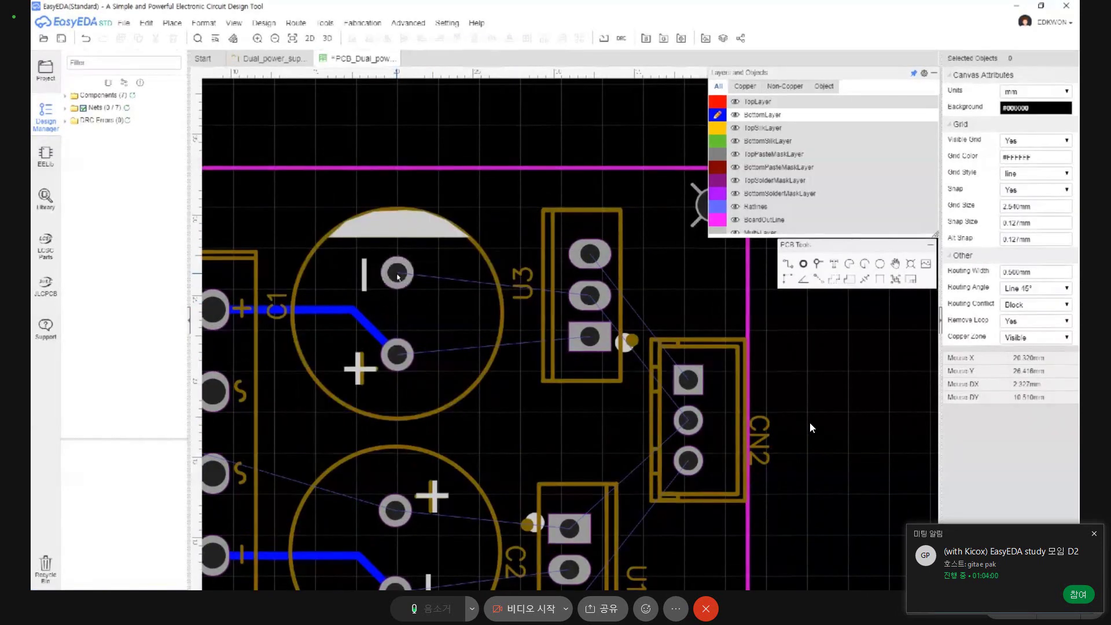
scroll(418, 277, up, 3)
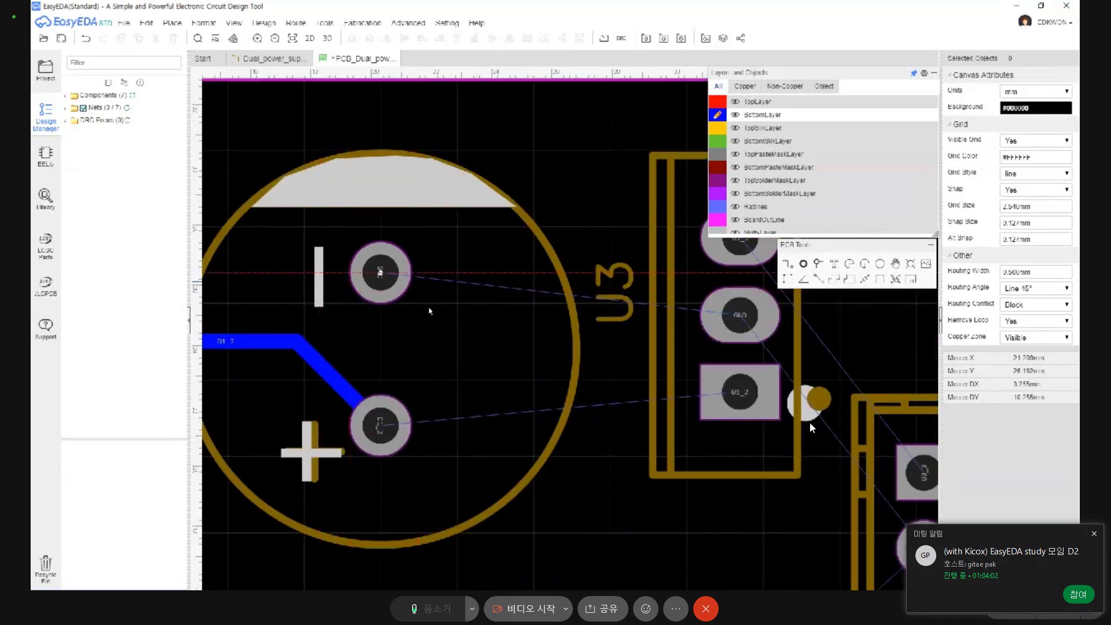
scroll(579, 359, down, 1)
scroll(602, 353, down, 2)
scroll(519, 337, up, 2)
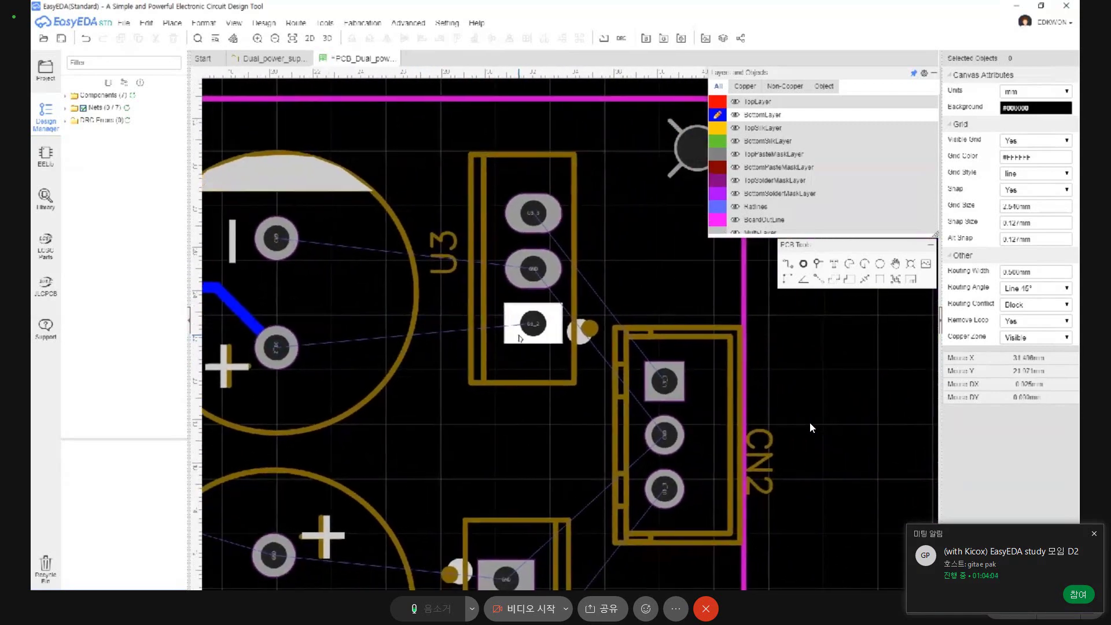
click(533, 213)
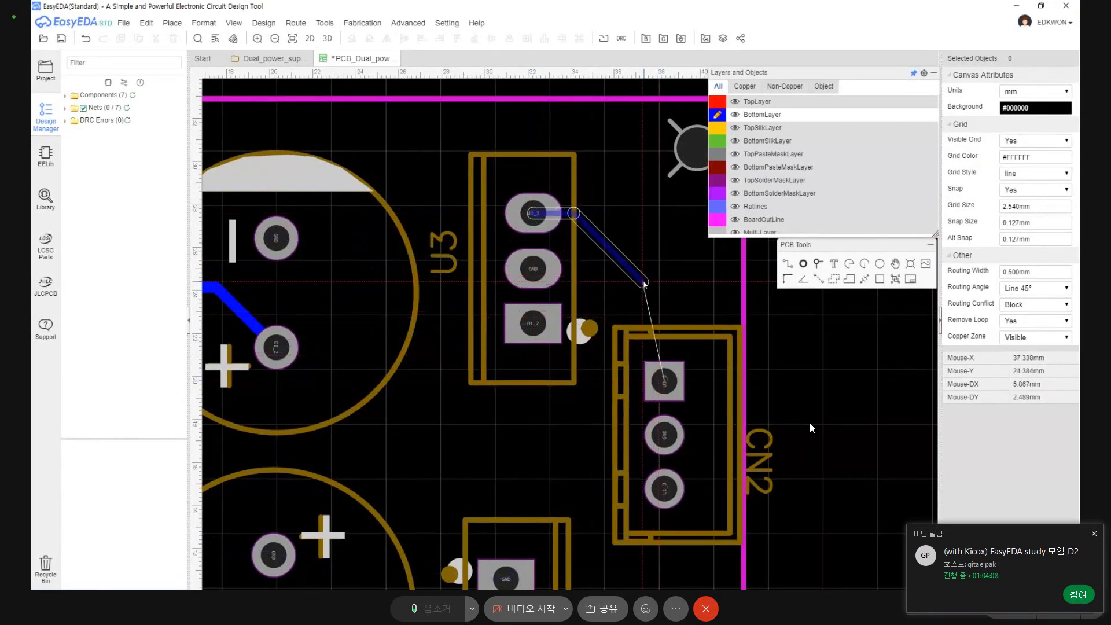
key(Escape)
Route a bottom-layer track from U3's U3_3 pad to CN2's square pad, angling down and entering the connector vertically.
click(542, 217)
click(544, 217)
key(w)
click(530, 214)
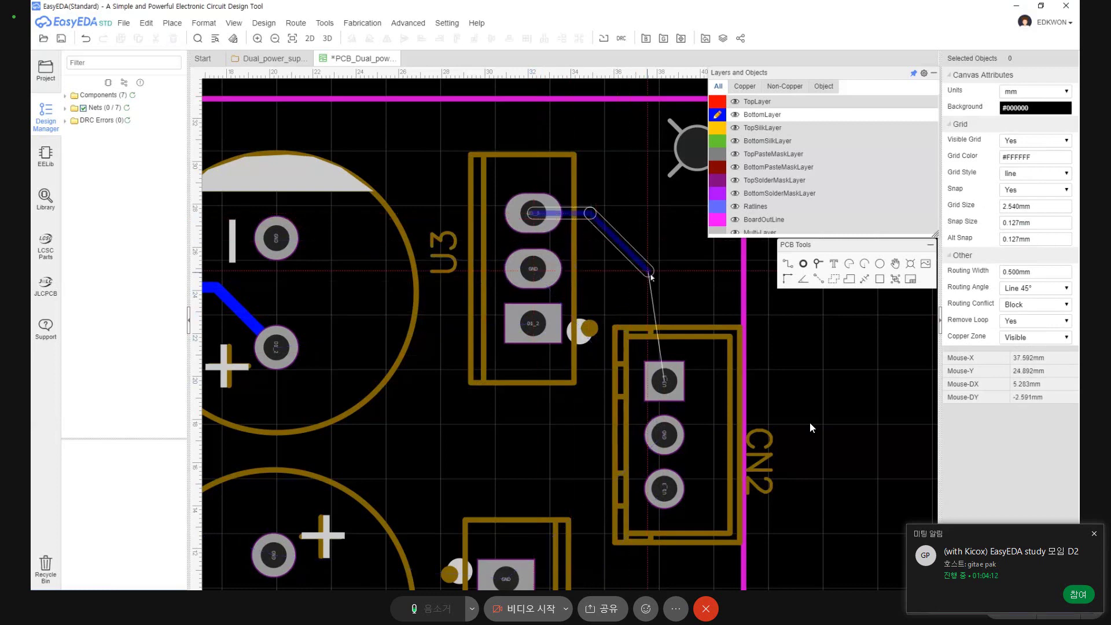
click(663, 278)
click(664, 381)
scroll(665, 383, up, 3)
scroll(627, 422, down, 3)
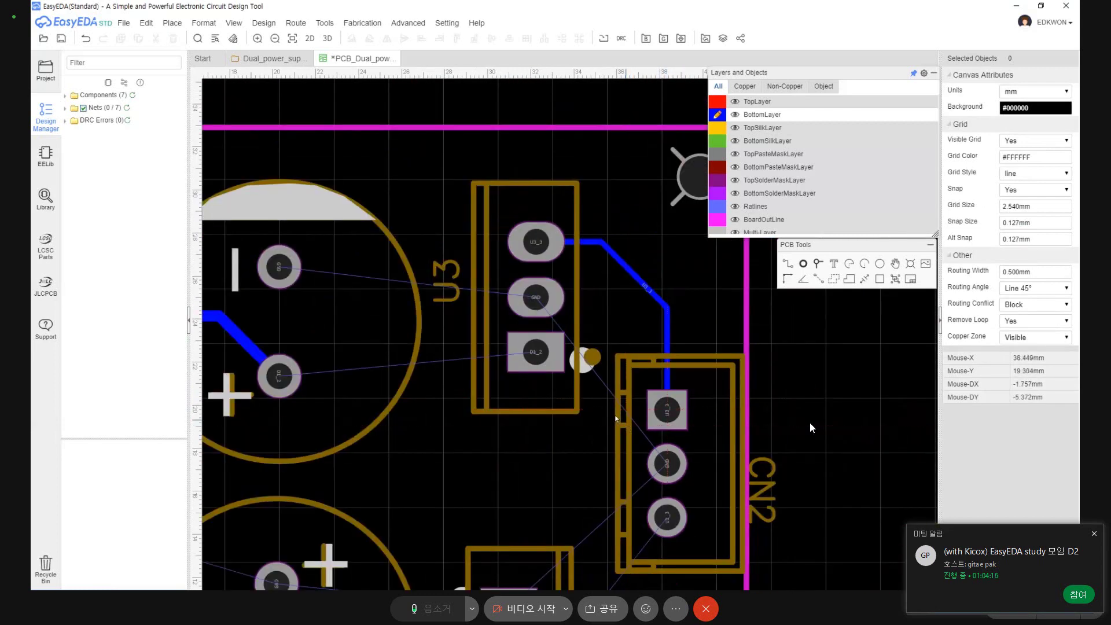
Set the width of the track between U3 and CN2 to 0.5 mm.
click(654, 359)
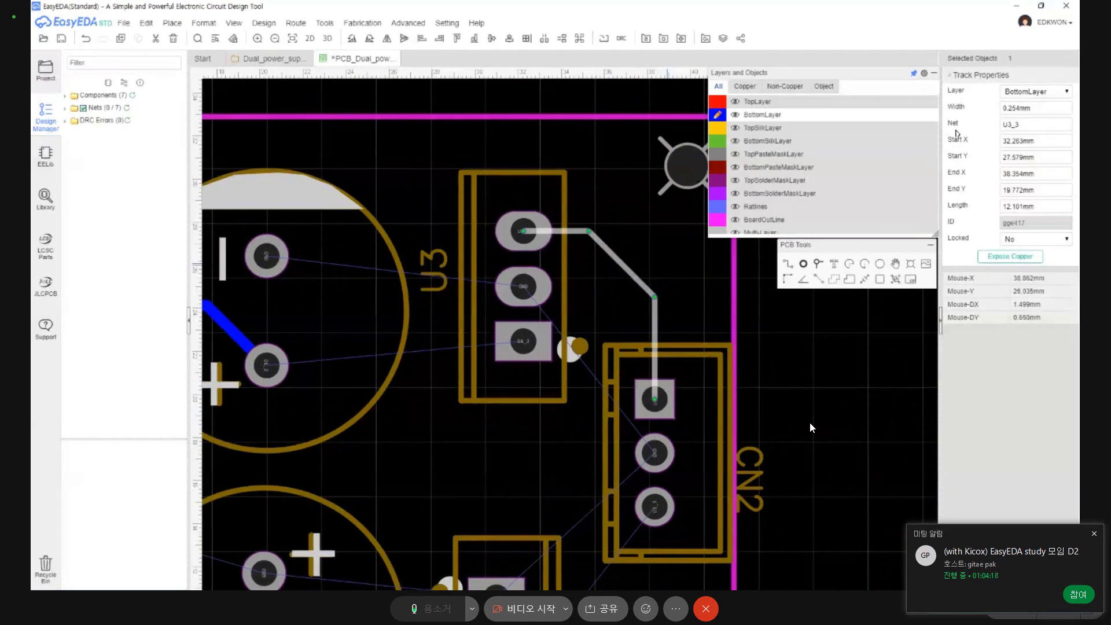
double_click(1011, 109)
text(0.5)
key(Return)
Route a bottom-layer track from U3's square D1_2 pad to C1's plus pad.
scroll(511, 322, down, 3)
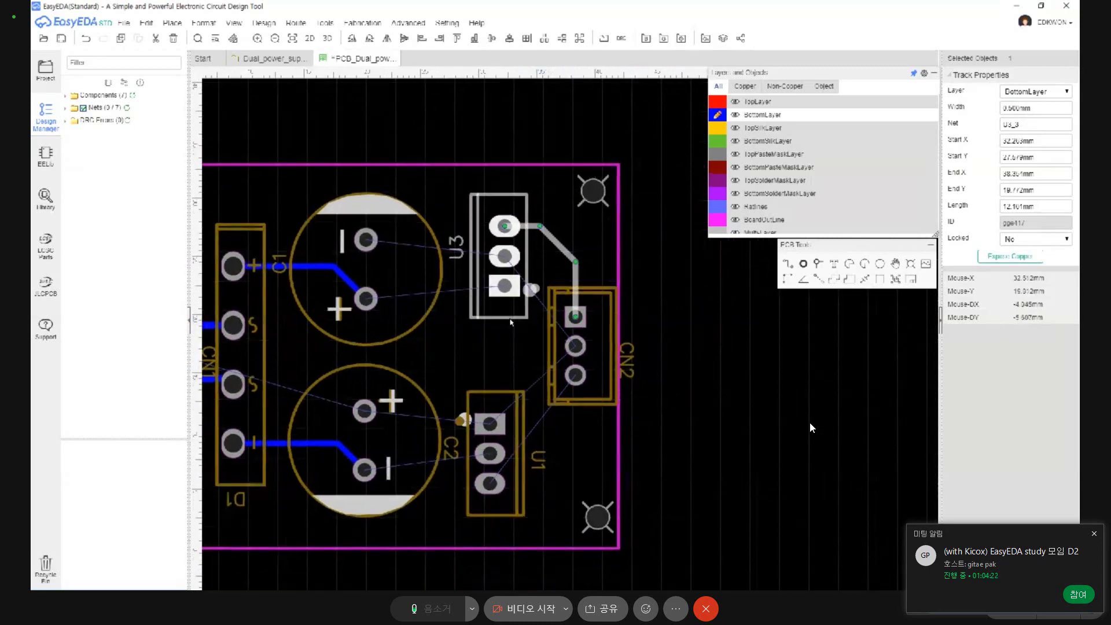
scroll(511, 322, up, 2)
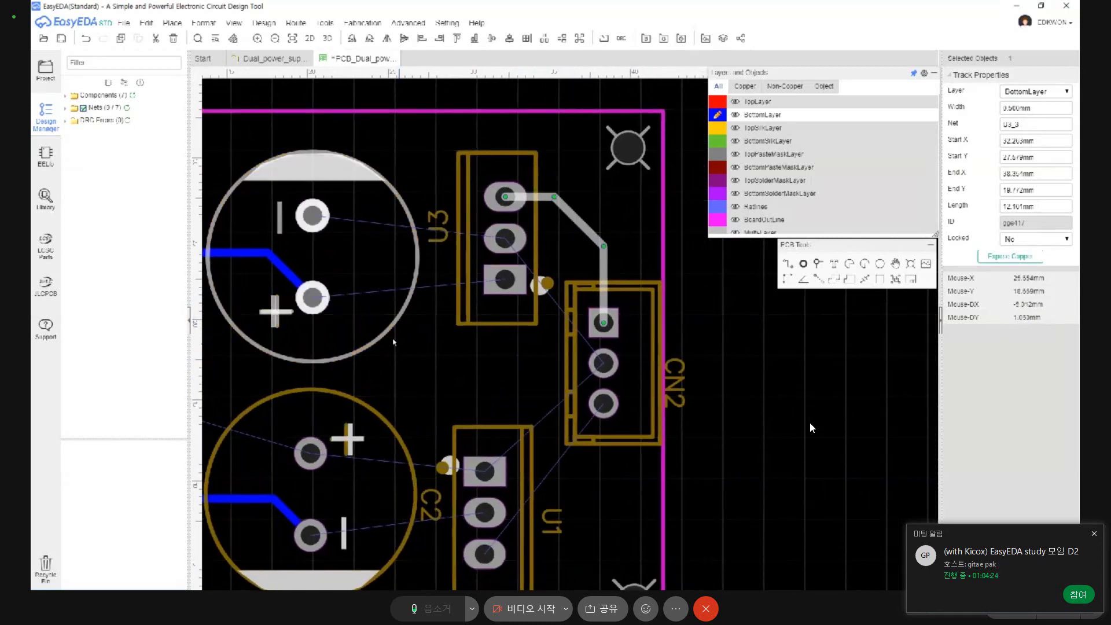
scroll(329, 316, up, 3)
scroll(458, 330, down, 2)
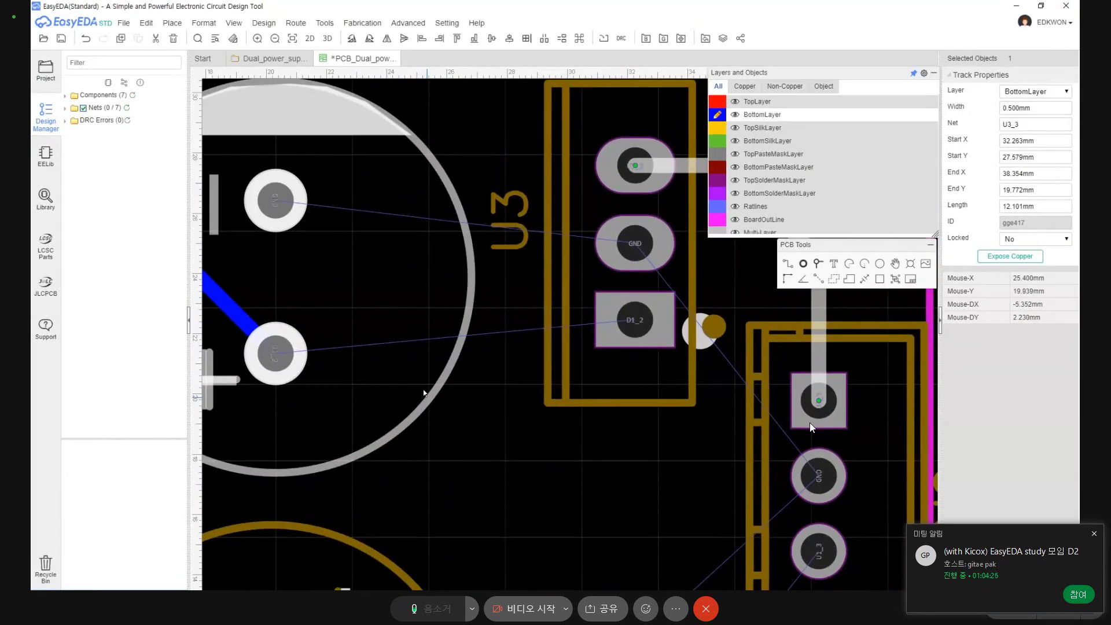
click(428, 394)
click(628, 322)
click(284, 347)
scroll(305, 359, down, 5)
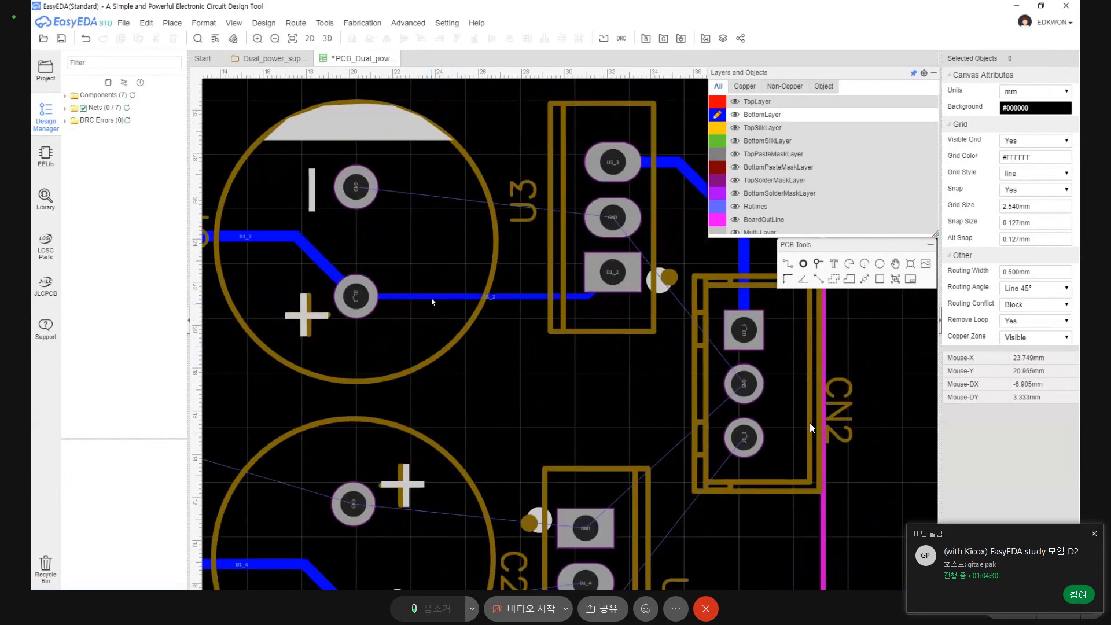
Route a bottom-layer track from C2's minus pad to U1's middle D1_4 pad, with the 45° bend placed beside C2's pad.
scroll(446, 369, up, 5)
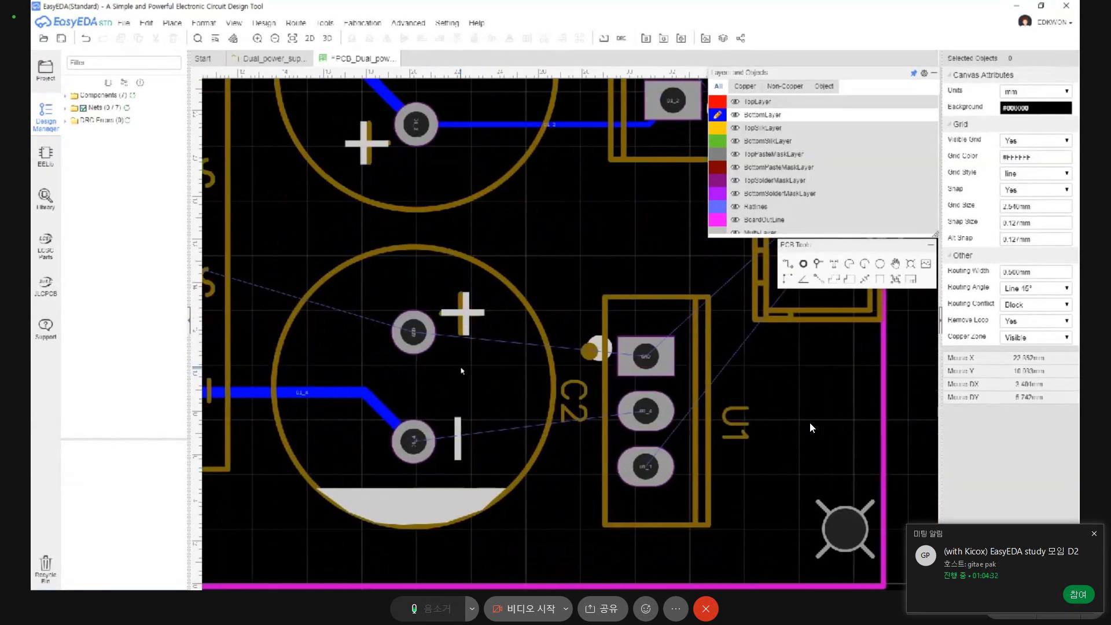
scroll(445, 370, right, 3)
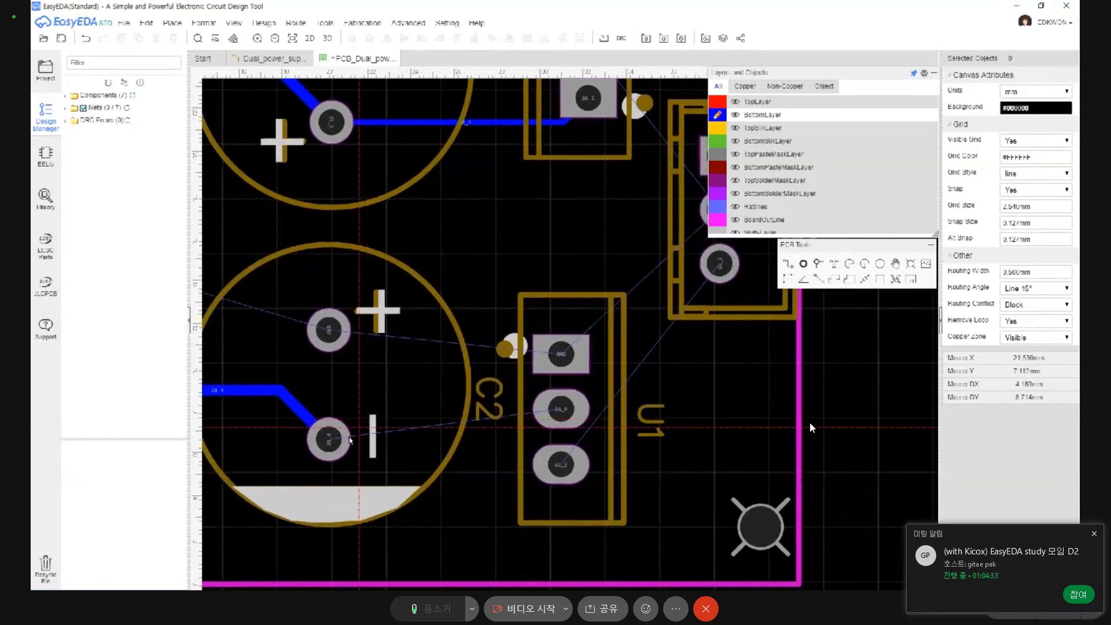
click(330, 439)
click(561, 410)
key(space)
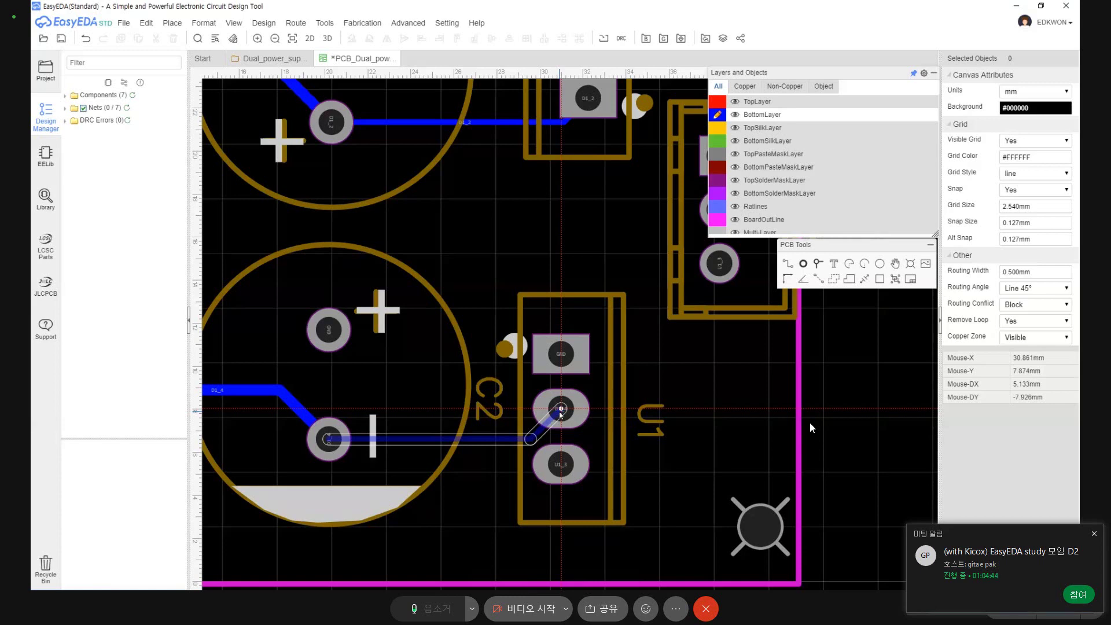
key(space)
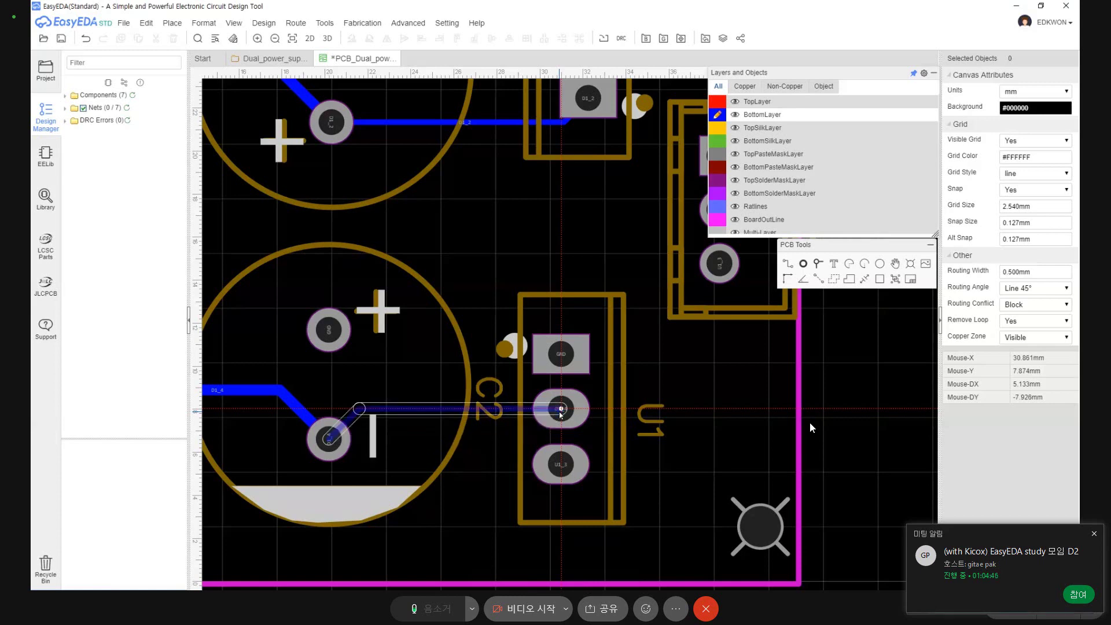
click(560, 412)
scroll(485, 434, down, 1)
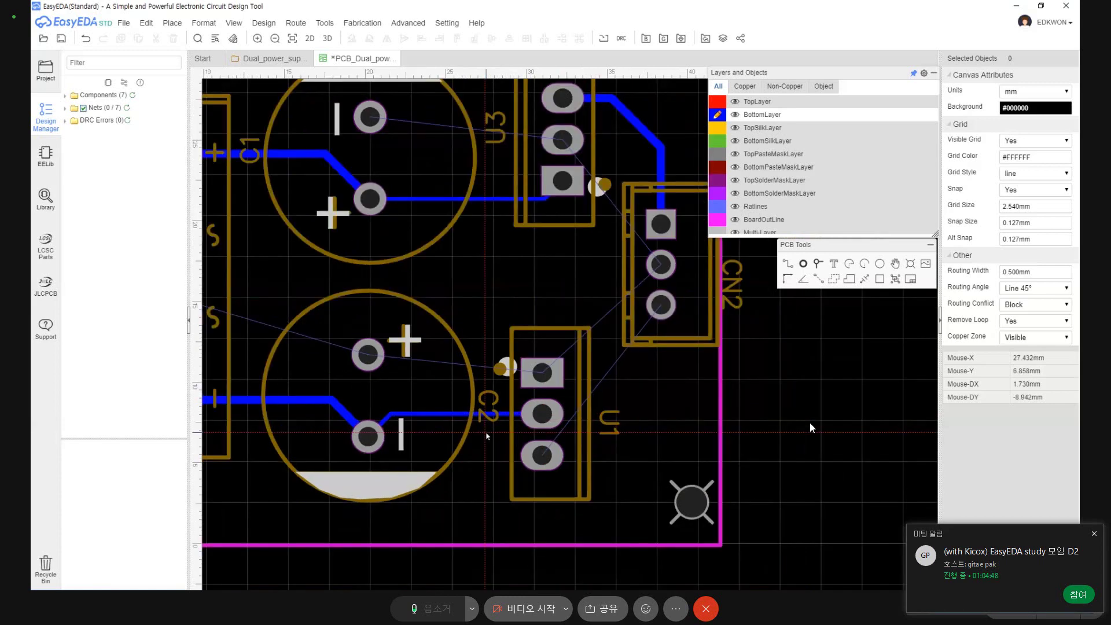
Set the width of the track between C2's minus pad and U1's middle pad to 0.5 mm.
scroll(335, 420, down, 1)
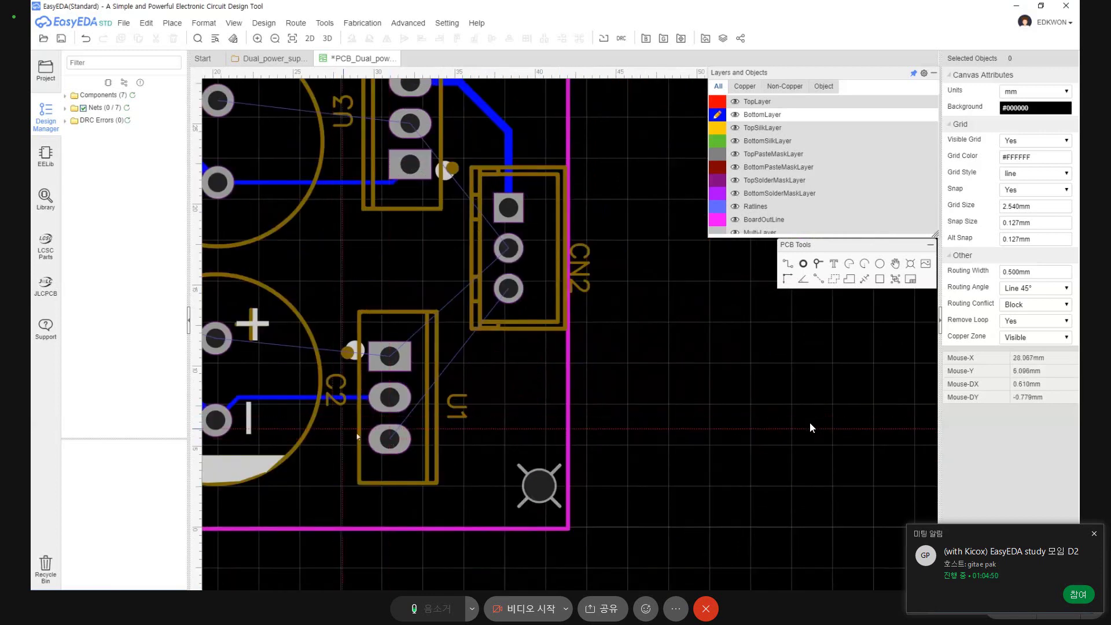
scroll(440, 443, up, 1)
right_drag(438, 442, 500, 448)
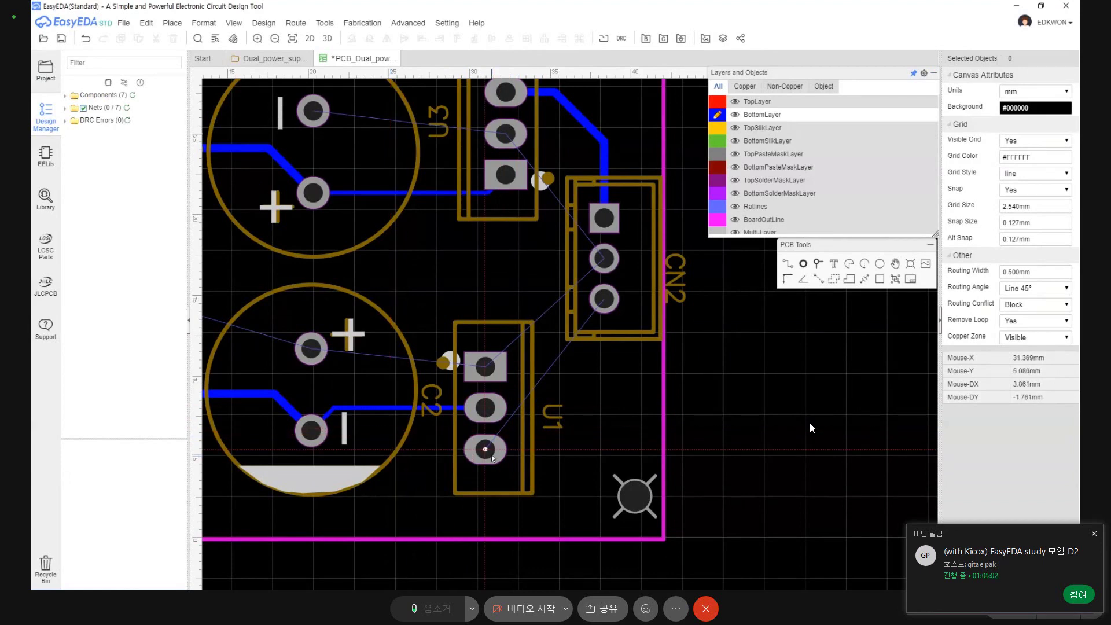
click(395, 410)
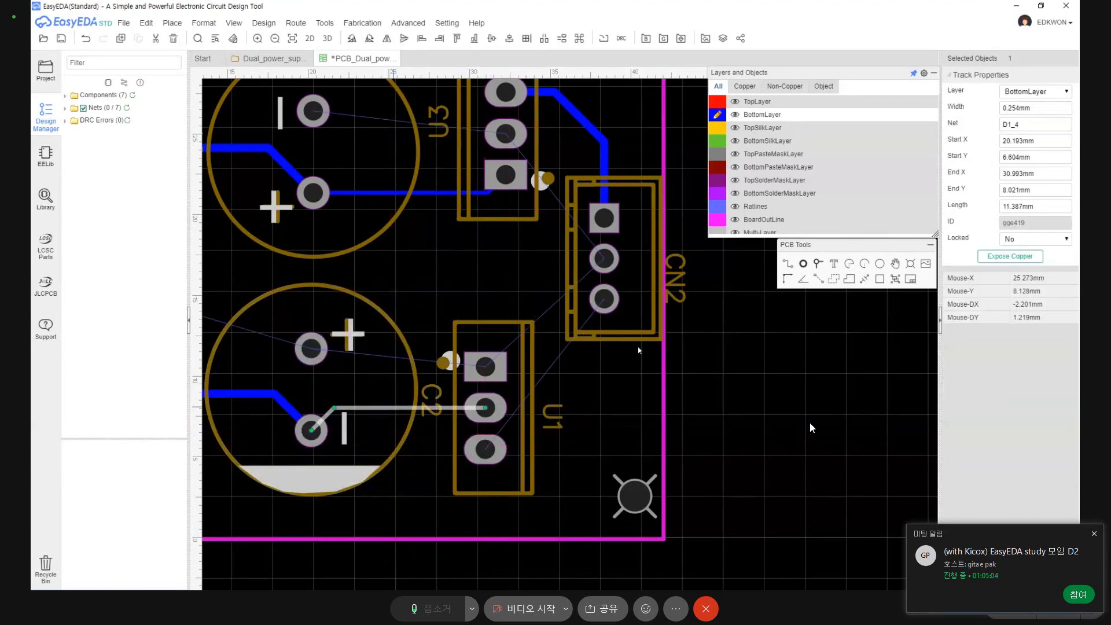
click(1037, 112)
text(0.5)
key(Return)
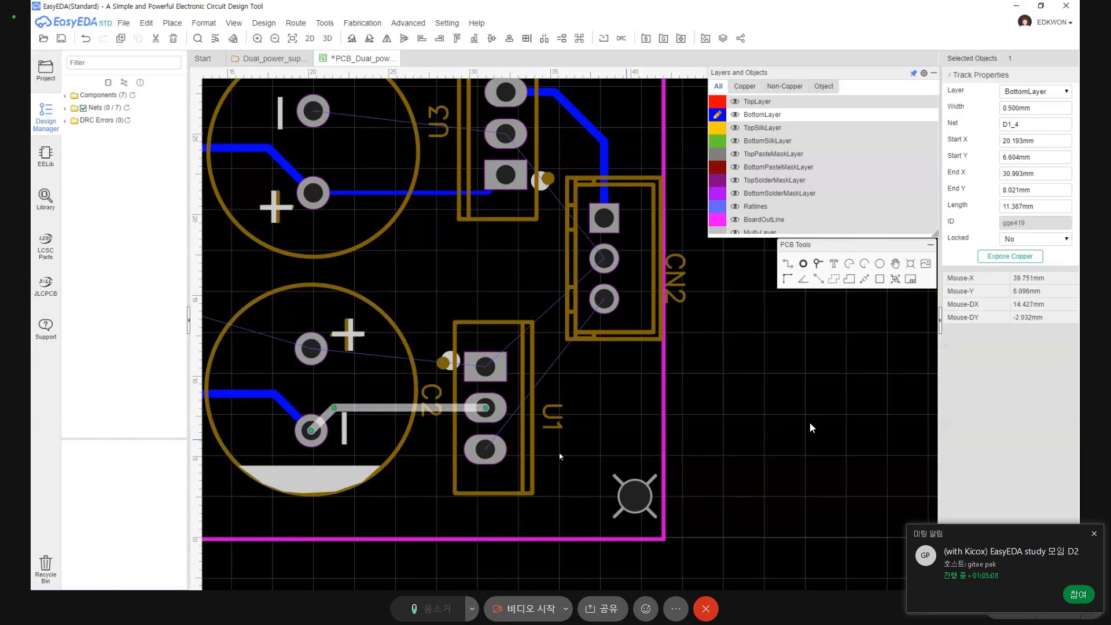
Route a bottom-layer track from U1's lowest U1_3 pad to CN2's lowest pad.
key(w)
click(485, 449)
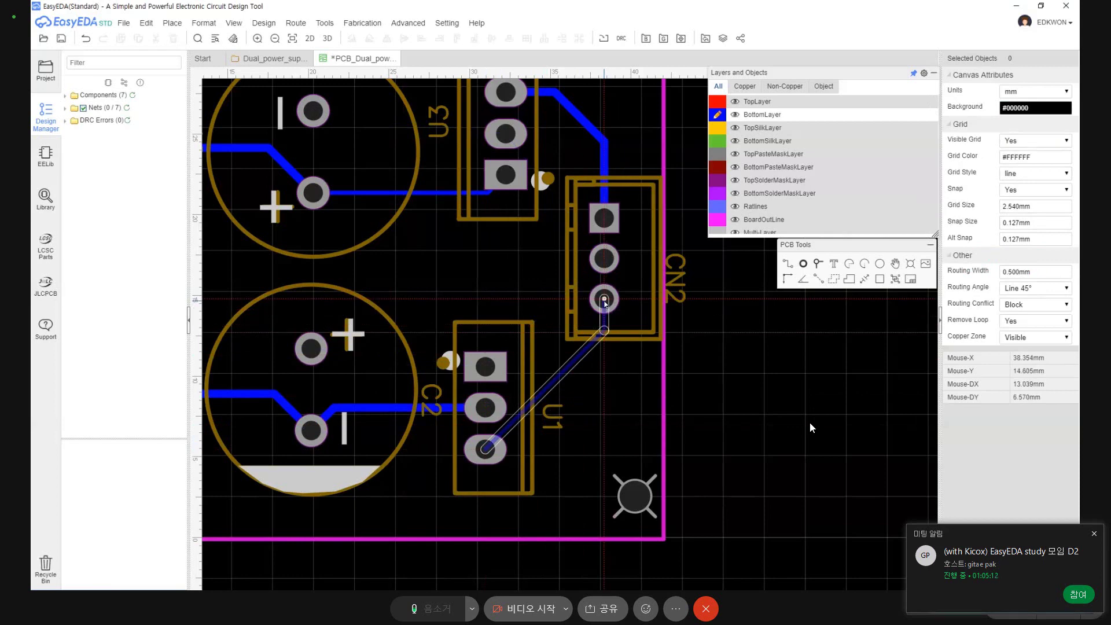
click(604, 301)
scroll(540, 404, up, 3)
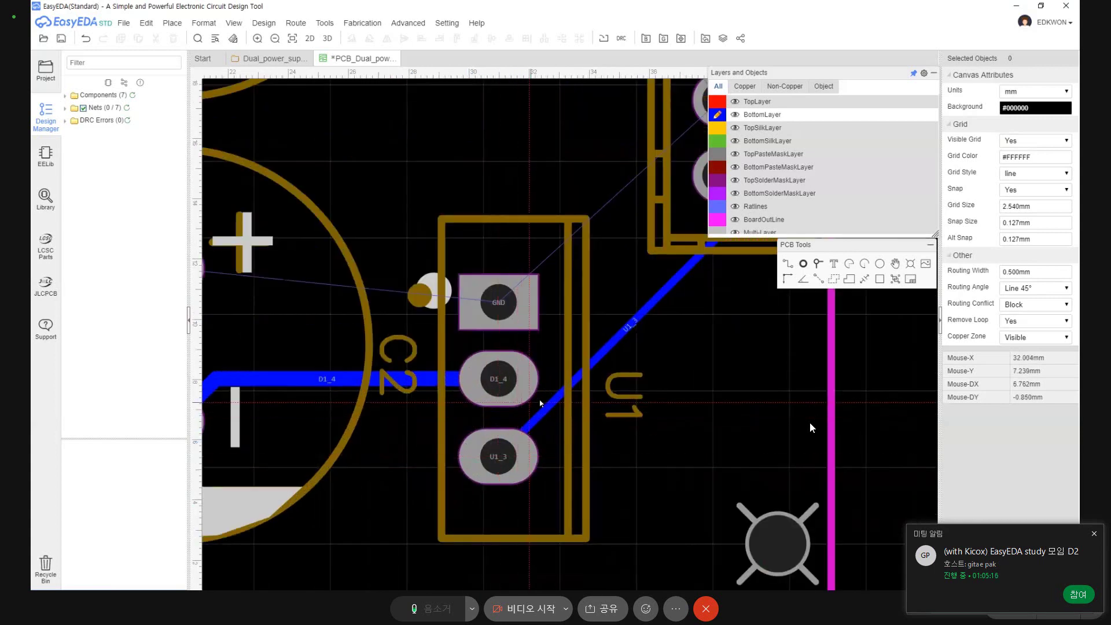
scroll(540, 403, down, 4)
scroll(544, 413, up, 1)
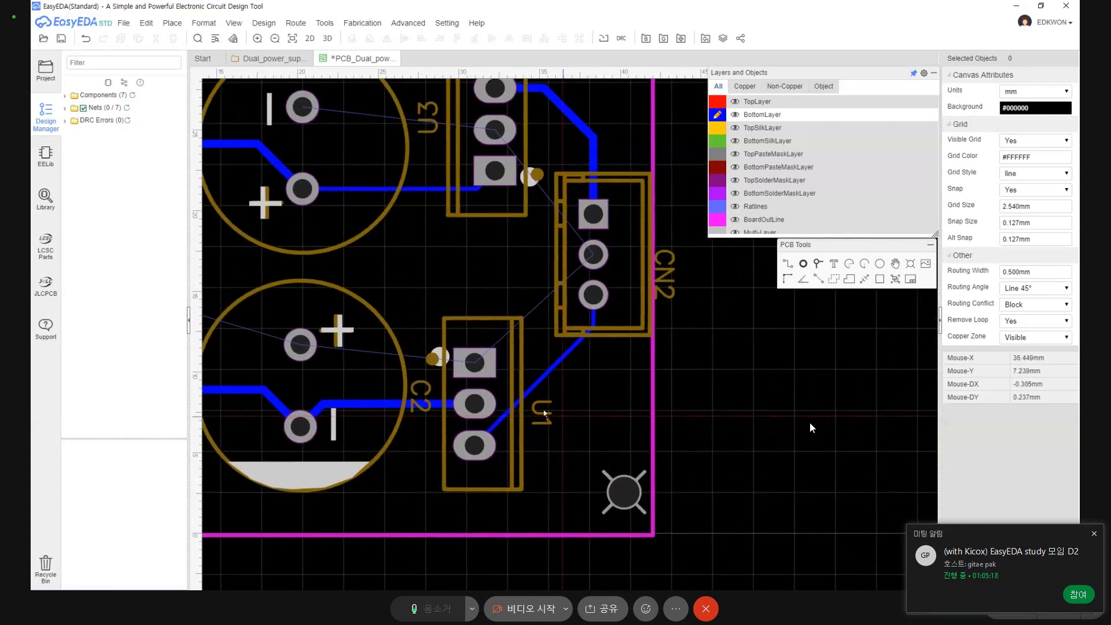
Shift the diagonal segment of the U1_3 track away from U1's middle pad to increase the clearance.
click(530, 389)
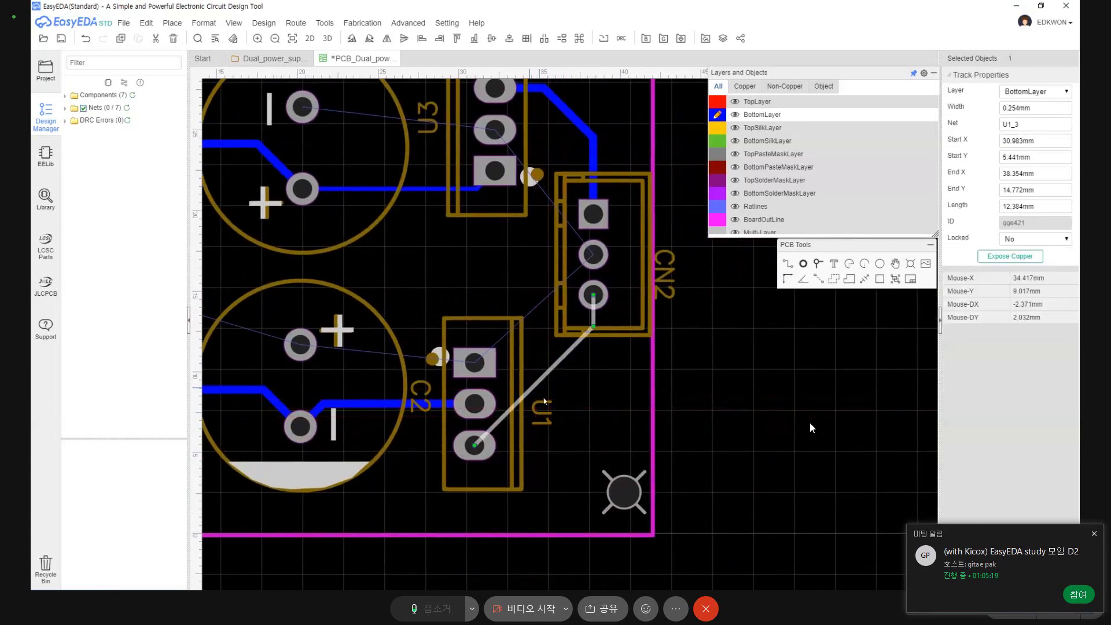
drag(532, 388, 546, 404)
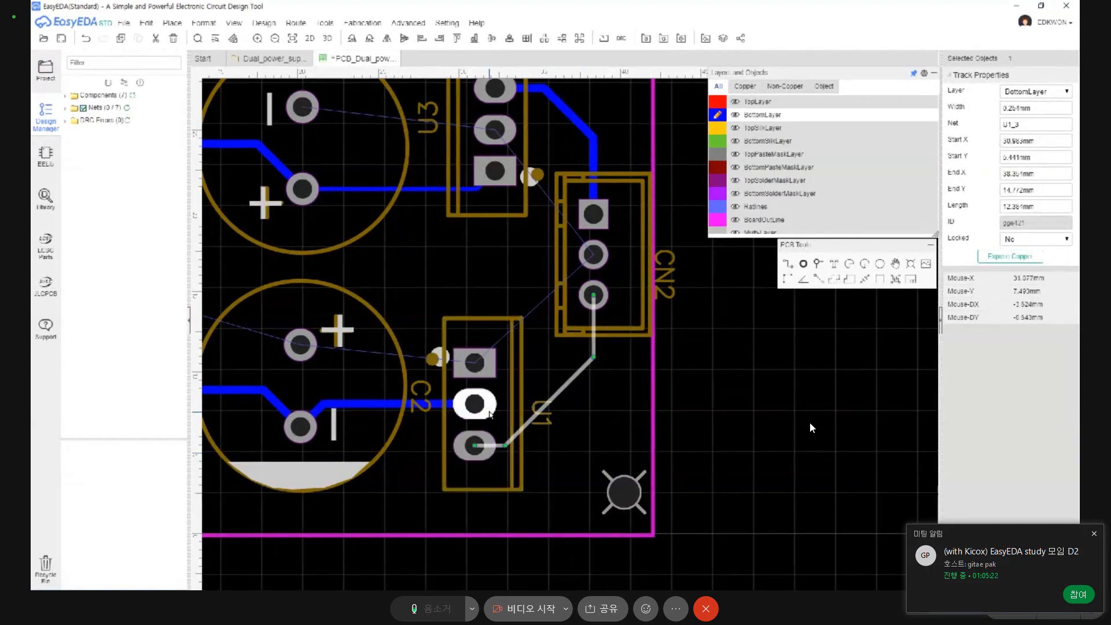
scroll(489, 414, up, 3)
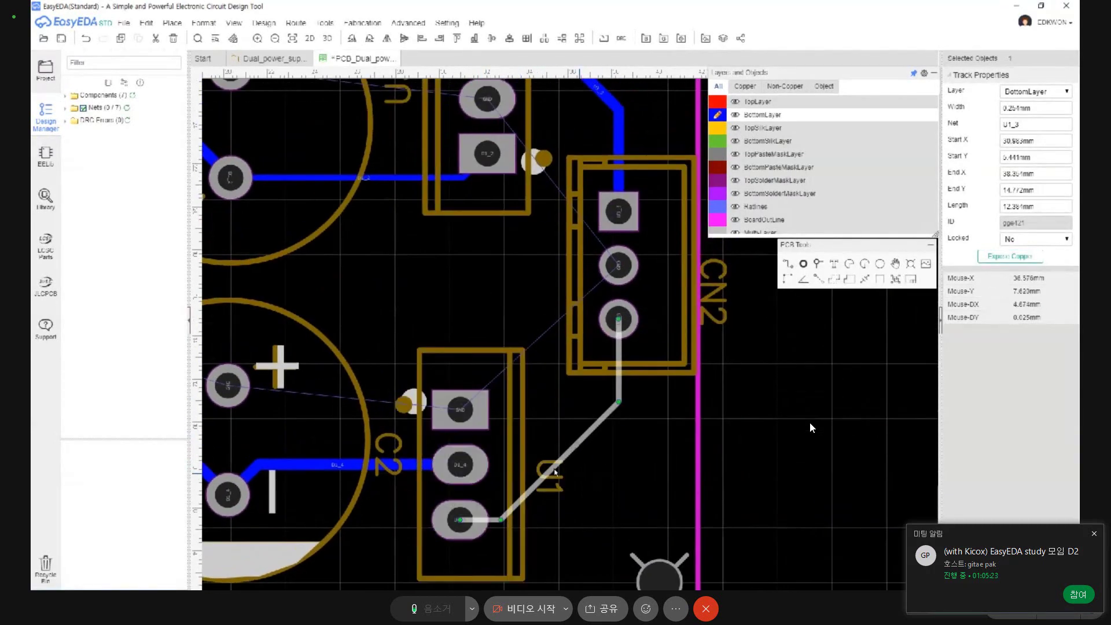
Set the width of the track between U1's lowest U1_3 pad and CN2's lowest pad to 0.5 mm.
click(554, 471)
click(593, 434)
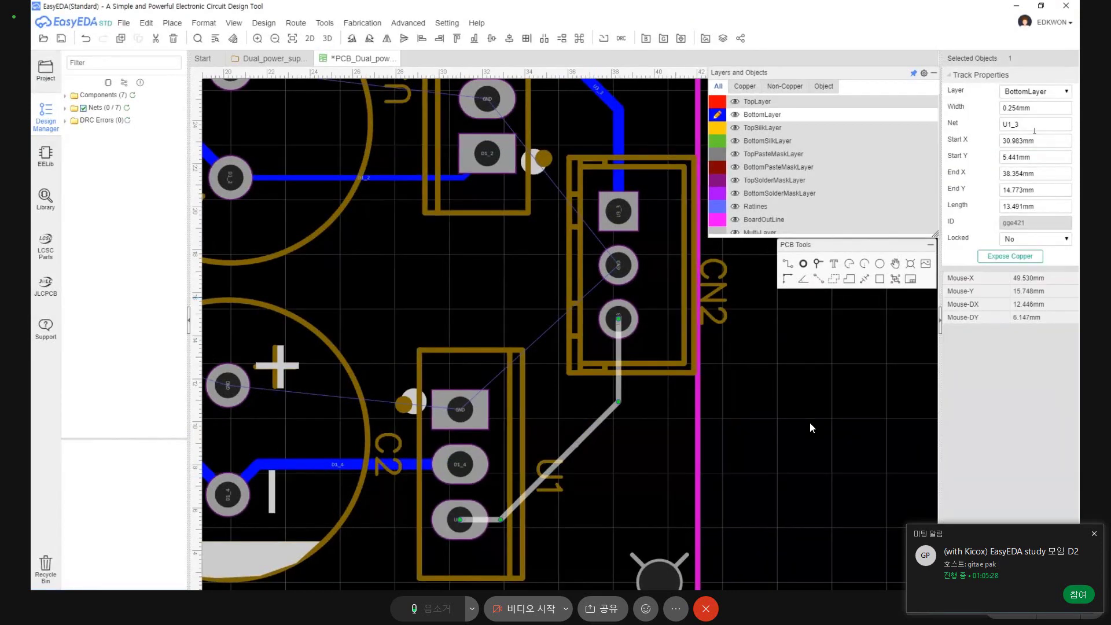
click(1037, 109)
text(0.5)
key(Return)
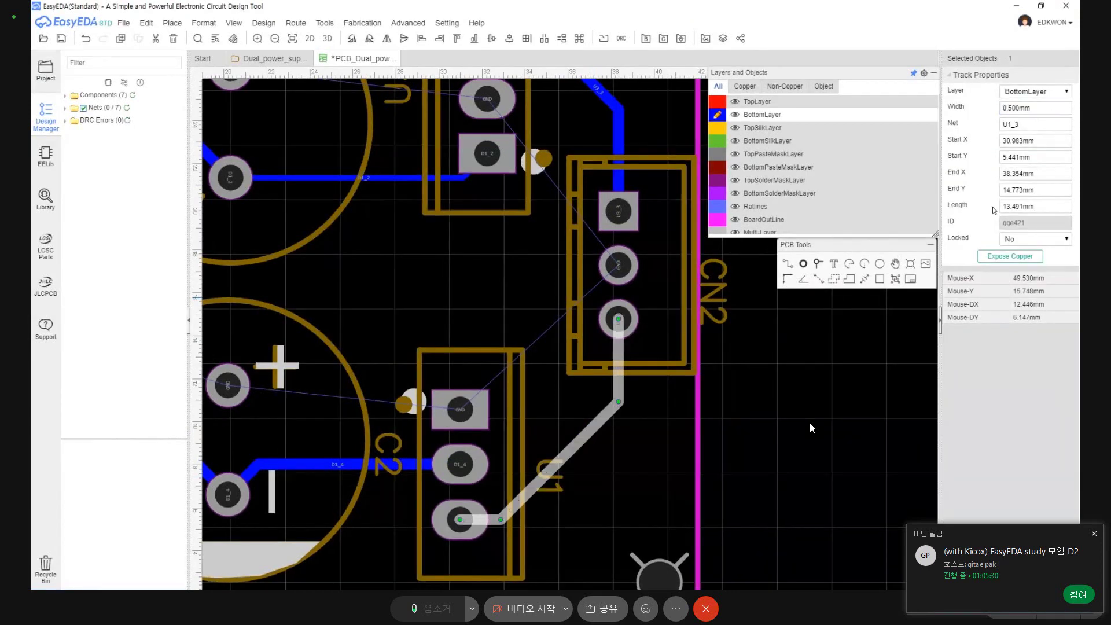
scroll(604, 441, down, 3)
scroll(604, 441, up, 2)
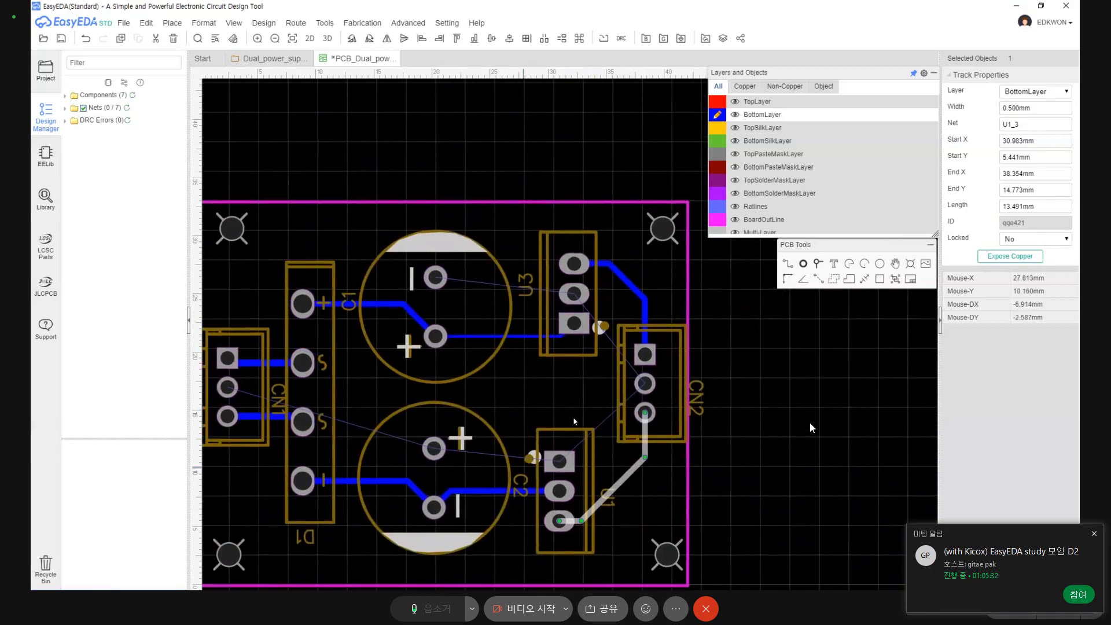
Save the PCB document and try to generate its Gerber fabrication file, dismissing the check for uncompleted connections.
scroll(537, 444, down, 2)
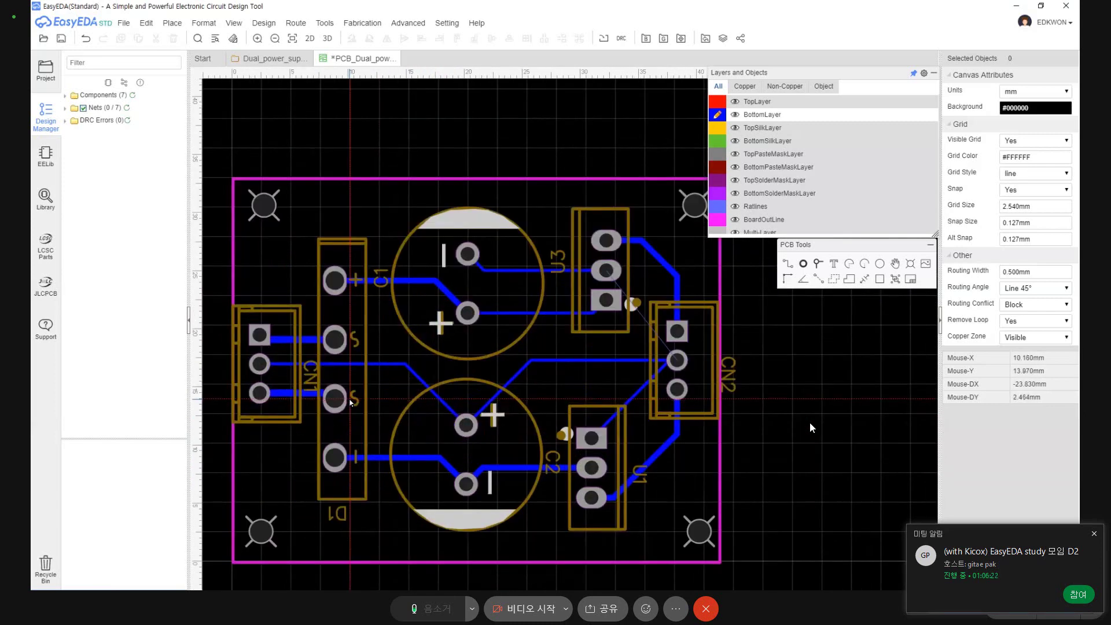
scroll(352, 402, down, 2)
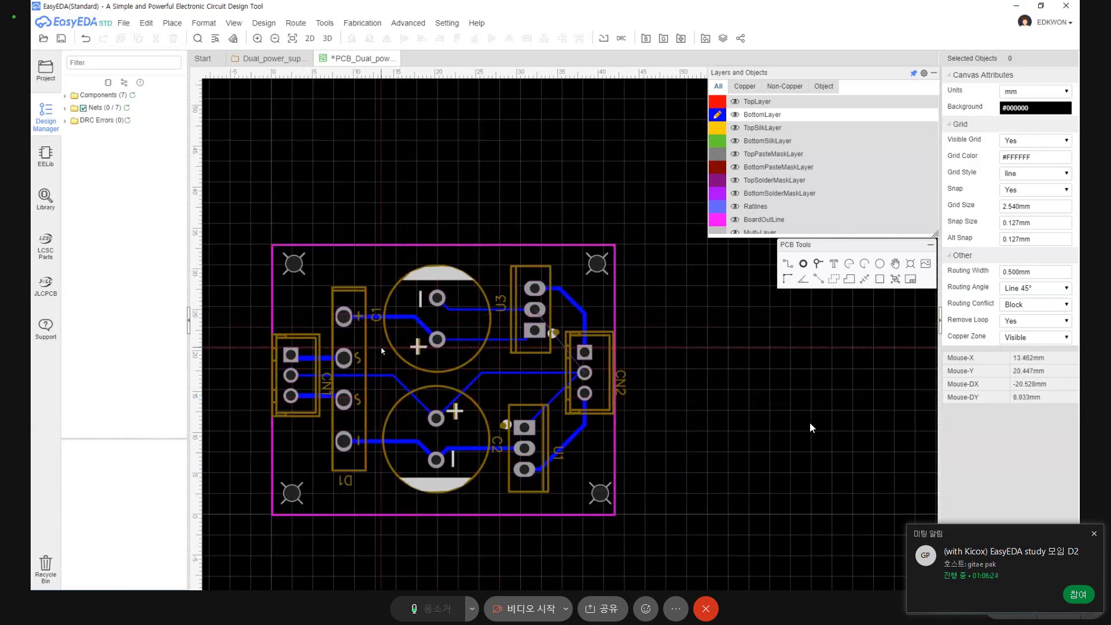
right_drag(388, 389, 409, 403)
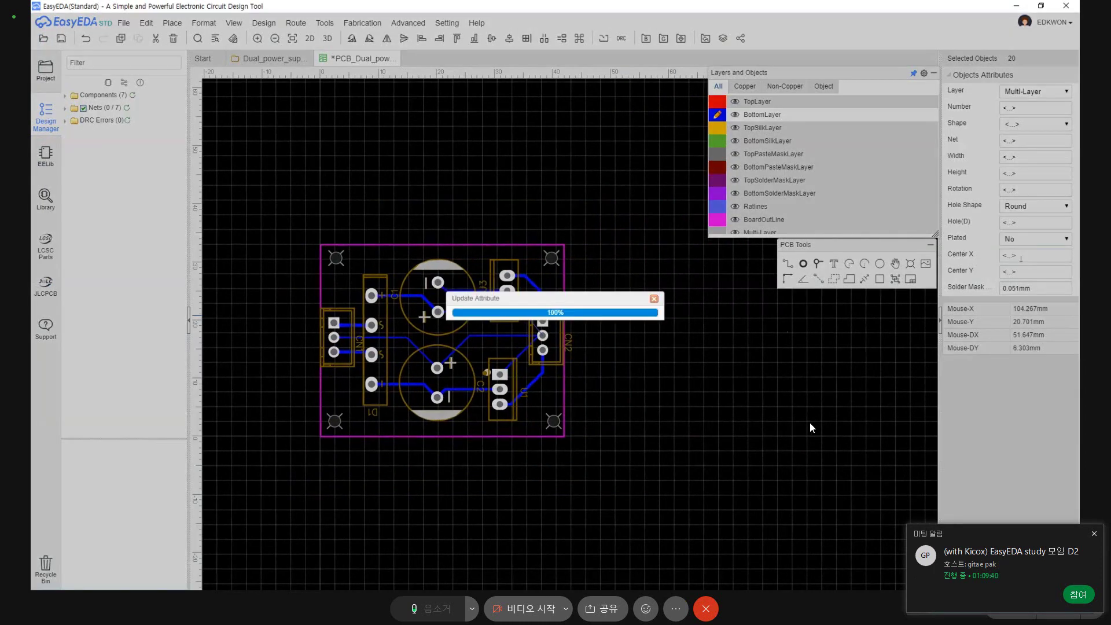
scroll(606, 357, up, 4)
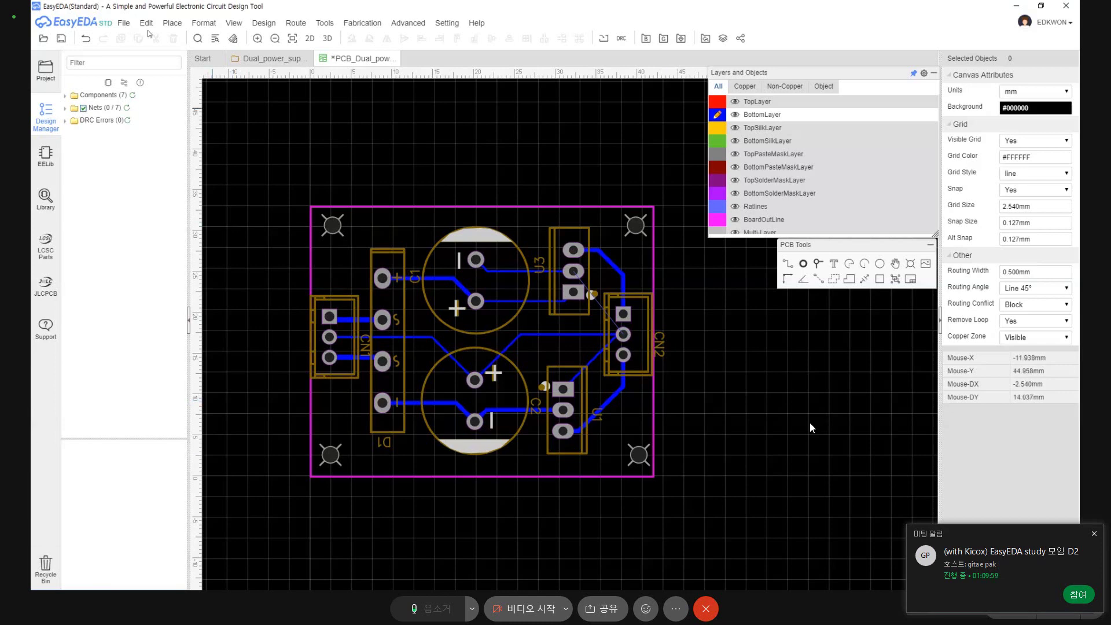
click(123, 22)
mouse_move(131, 43)
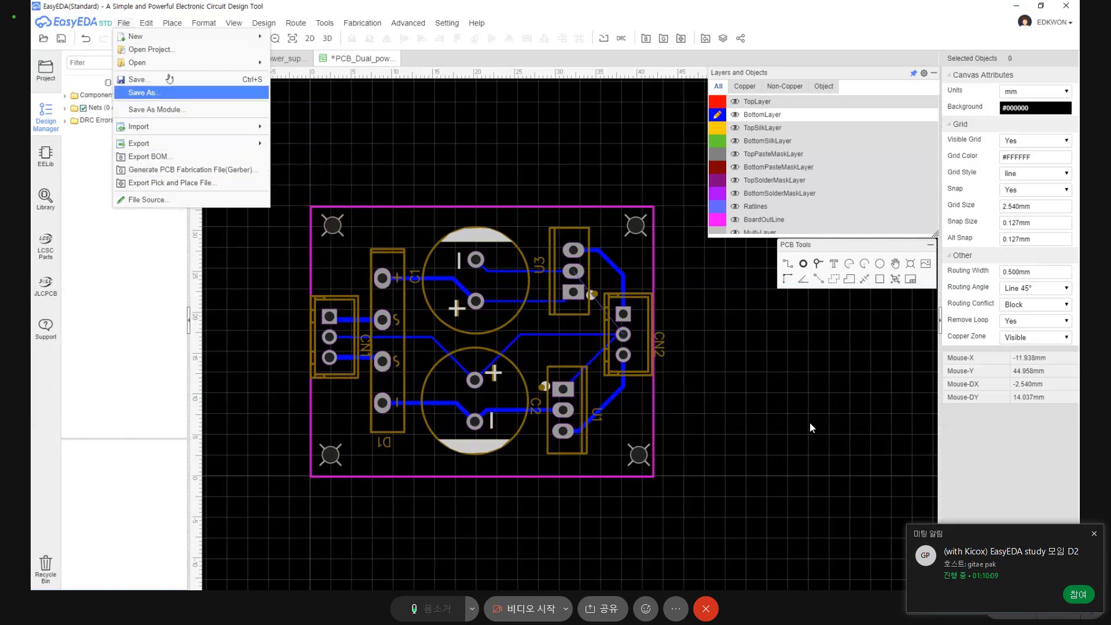
click(173, 170)
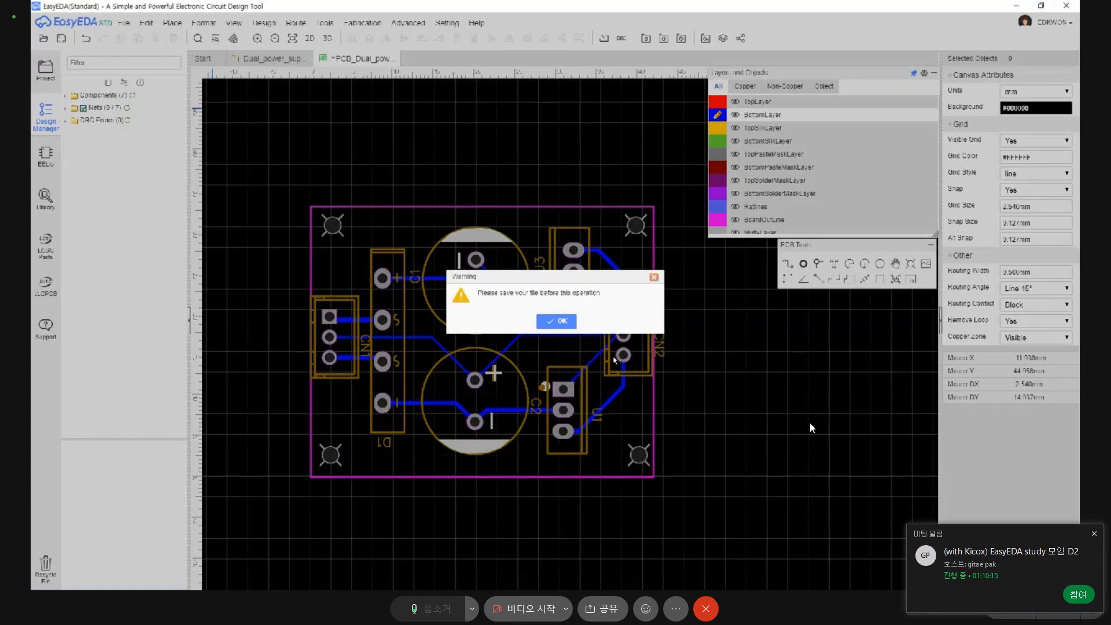
click(561, 322)
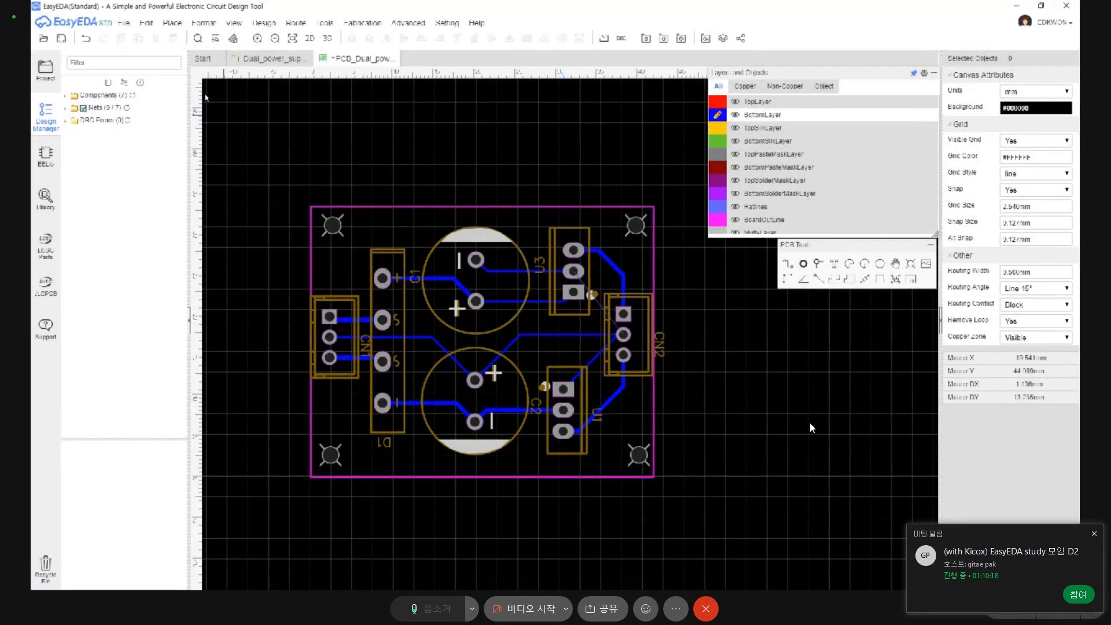
click(58, 39)
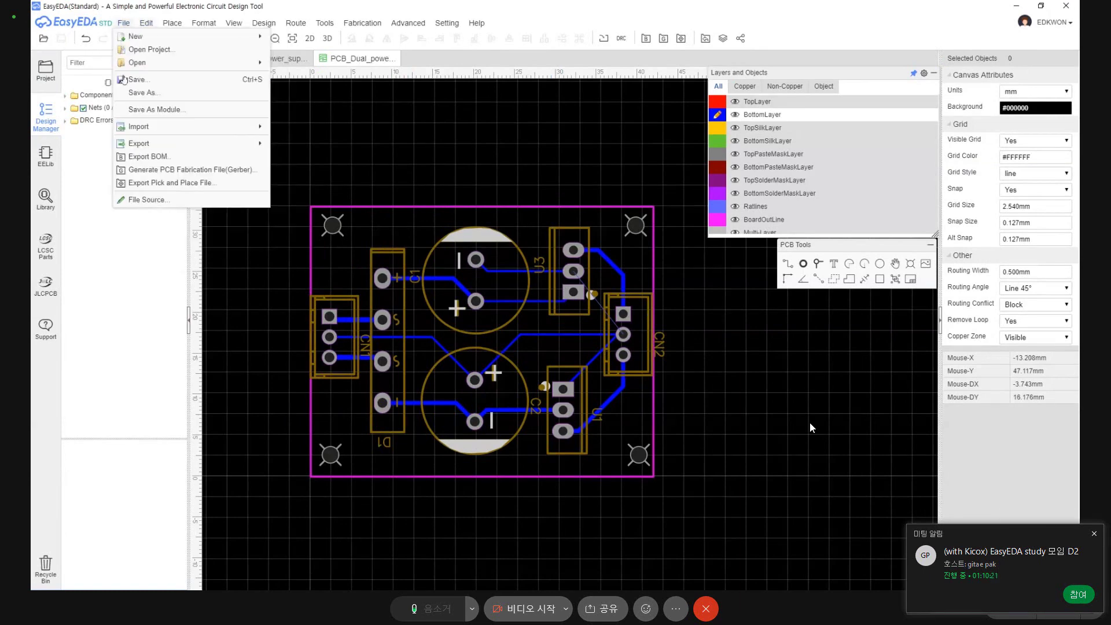
click(146, 173)
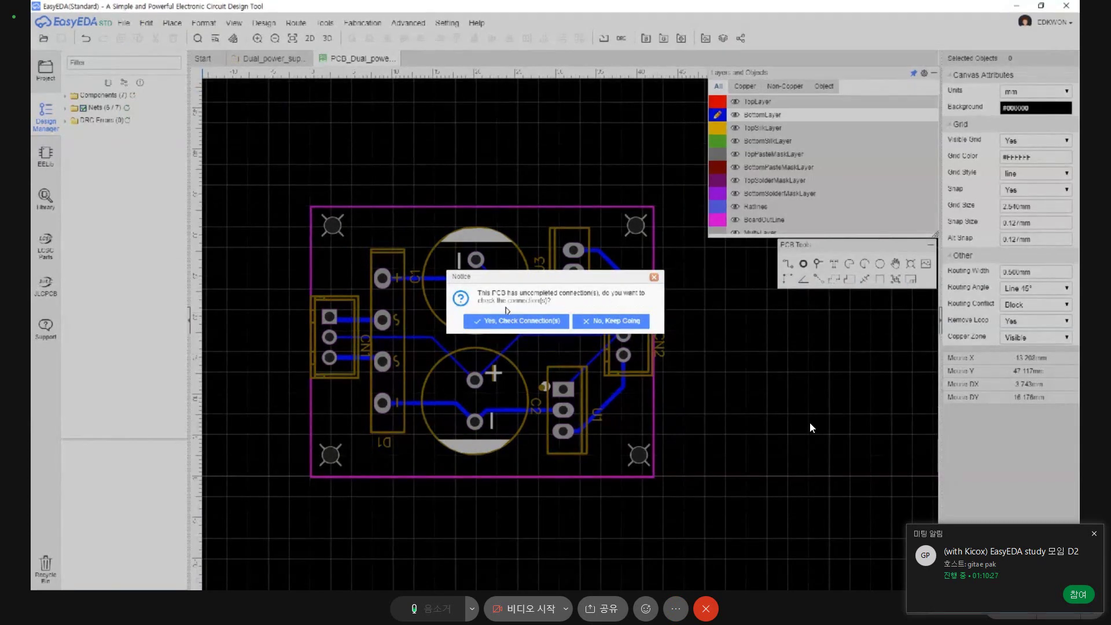
click(654, 277)
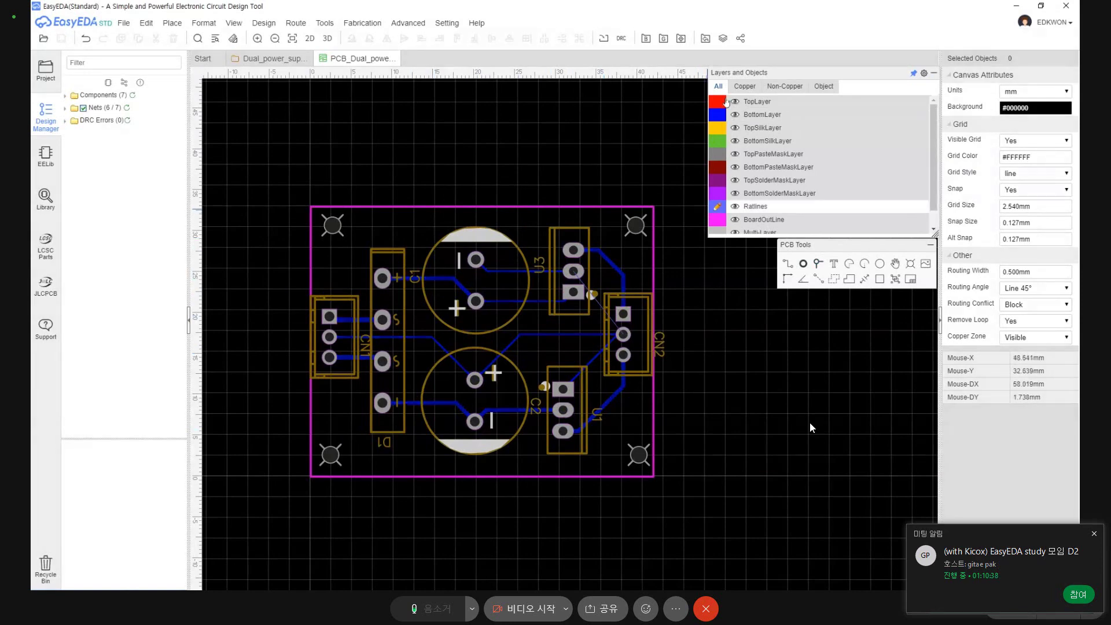
Make TopLayer the active layer and narrow the Layers and Objects window.
click(765, 103)
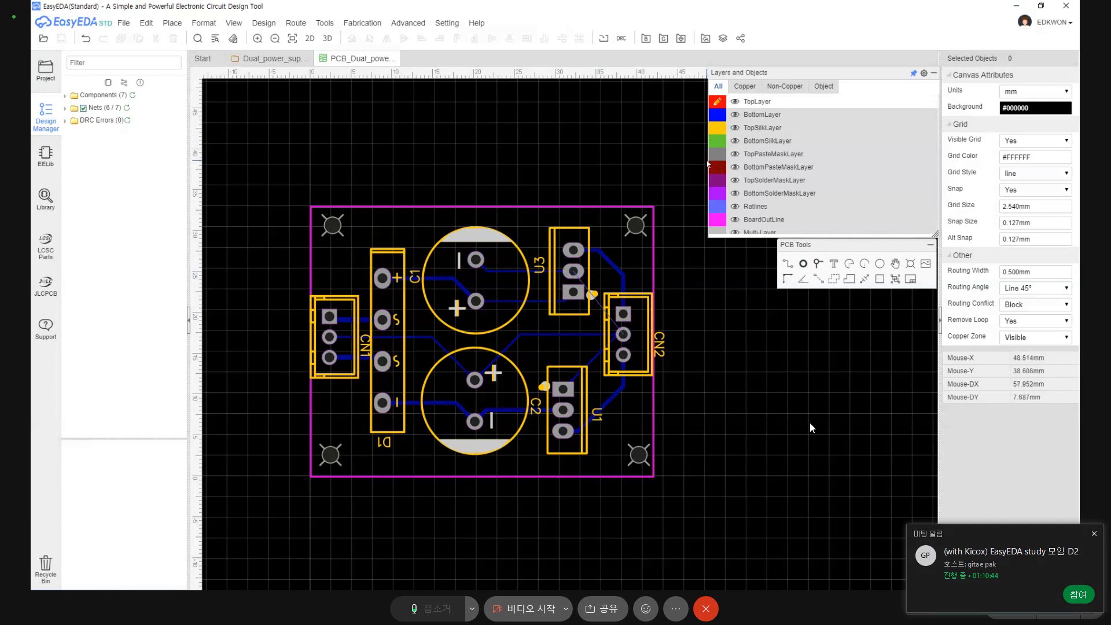
drag(708, 161, 778, 160)
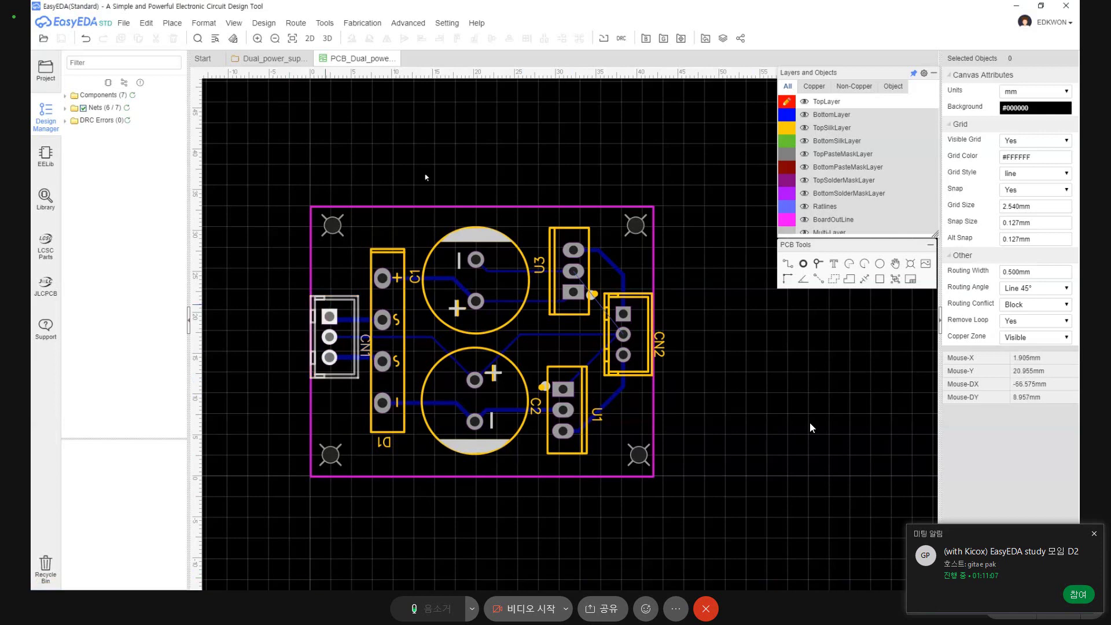
click(1016, 7)
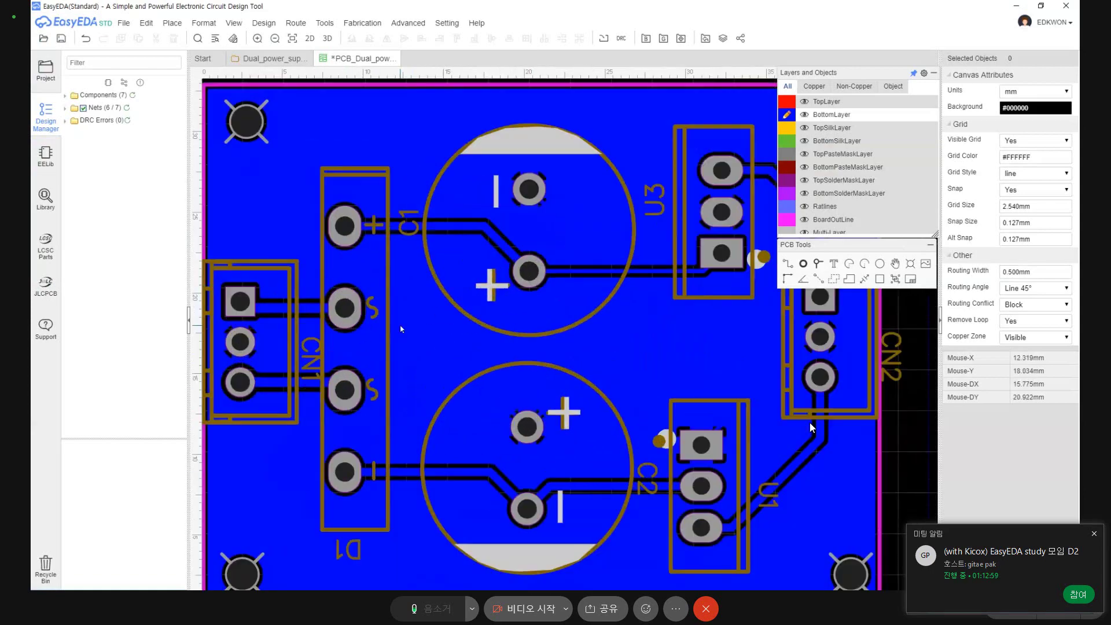
Examine how the bottom-layer copper area connects to the GND pads of CN1 and CN2.
scroll(397, 340, up, 4)
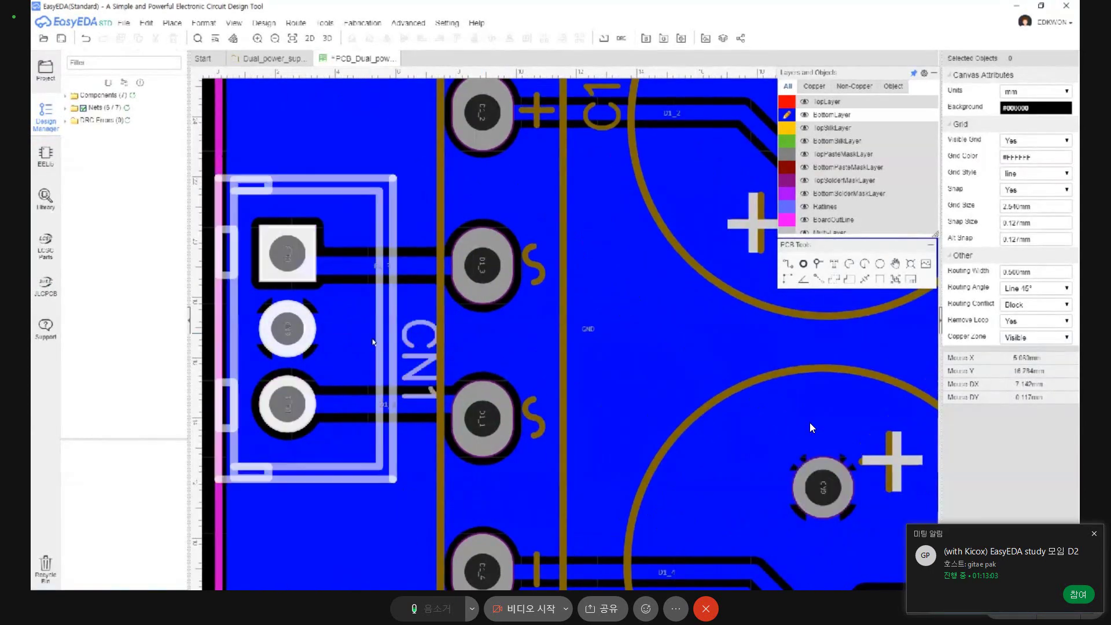
scroll(393, 343, up, 3)
scroll(407, 350, down, 5)
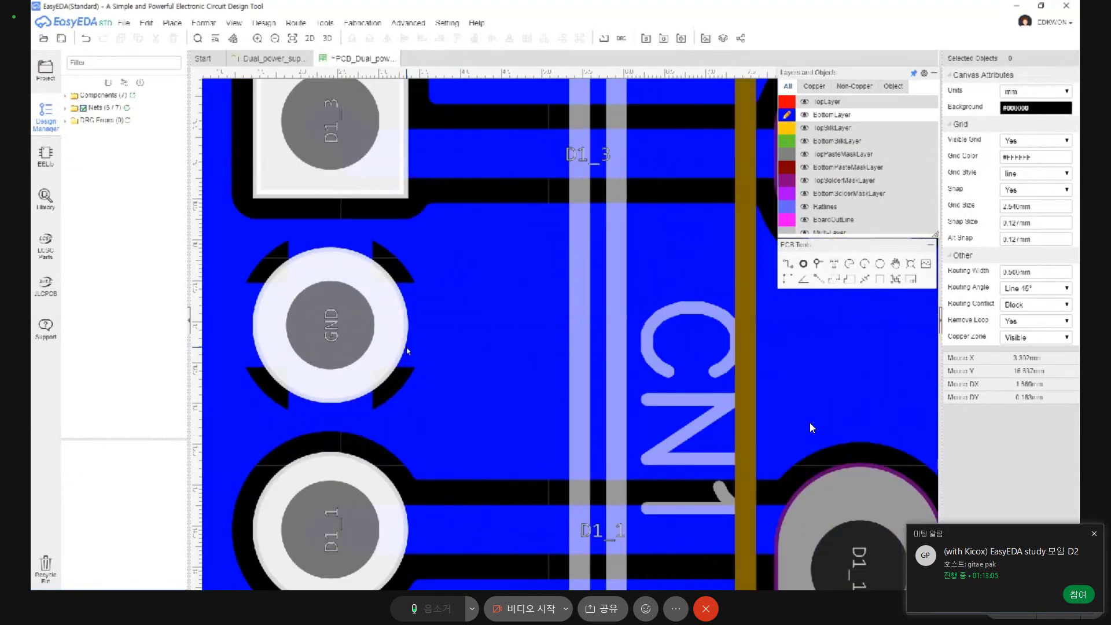
scroll(518, 359, down, 3)
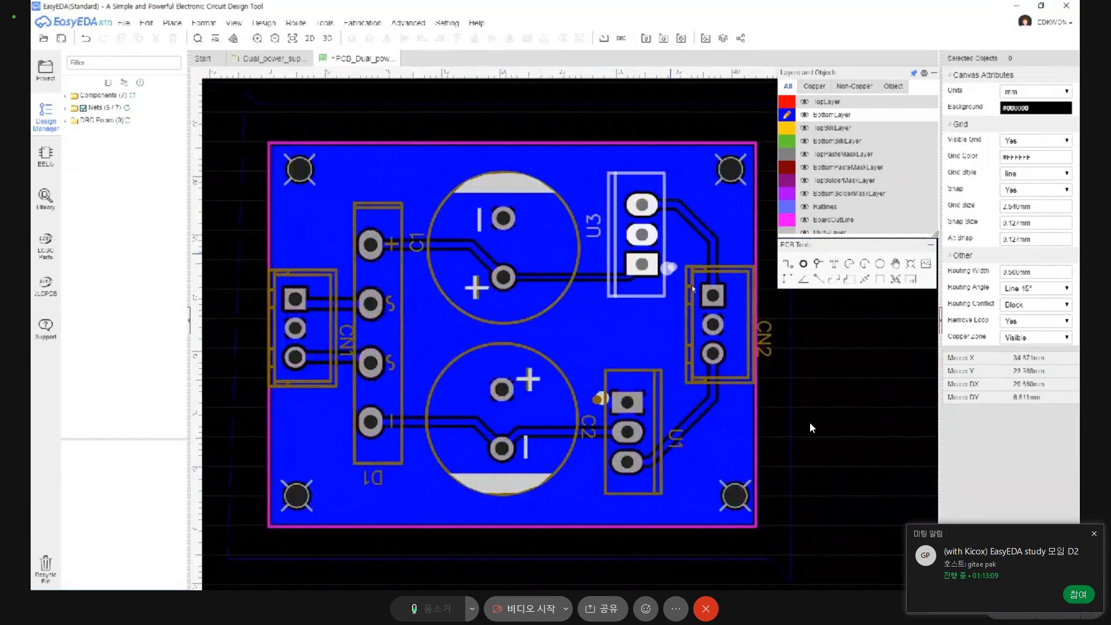
scroll(666, 300, up, 2)
scroll(521, 348, down, 1)
scroll(385, 381, up, 3)
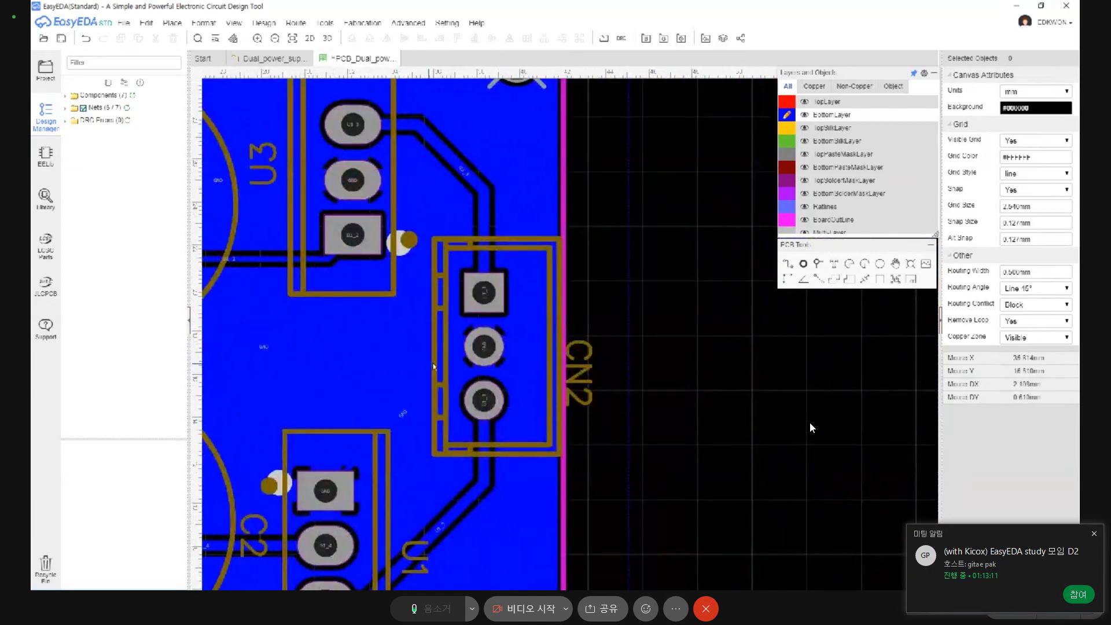
scroll(434, 362, up, 4)
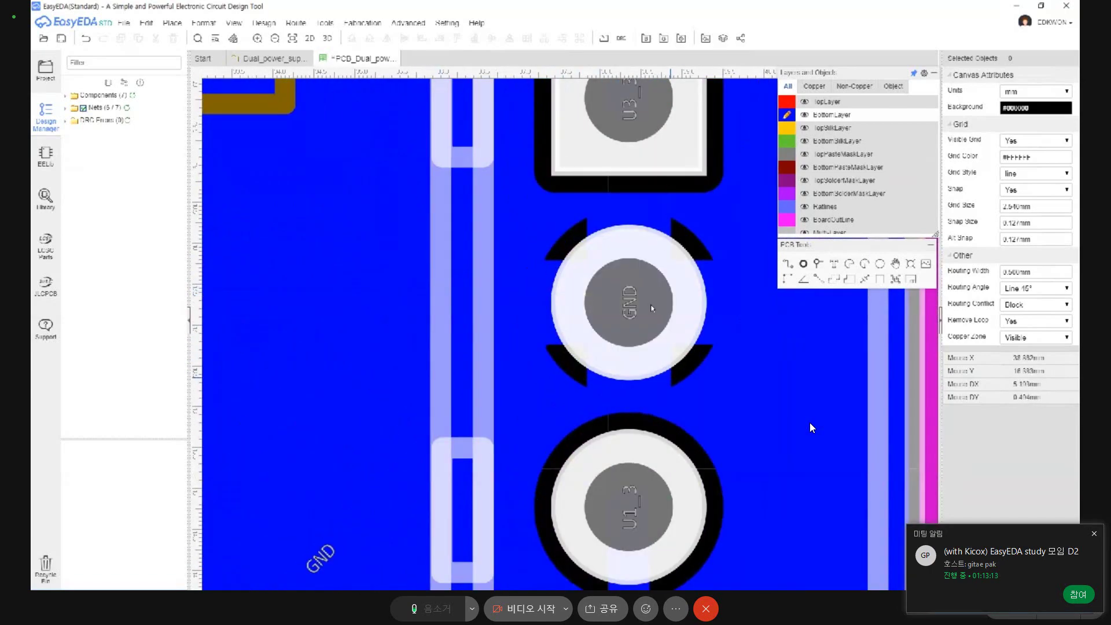
scroll(504, 313, down, 2)
scroll(496, 321, down, 4)
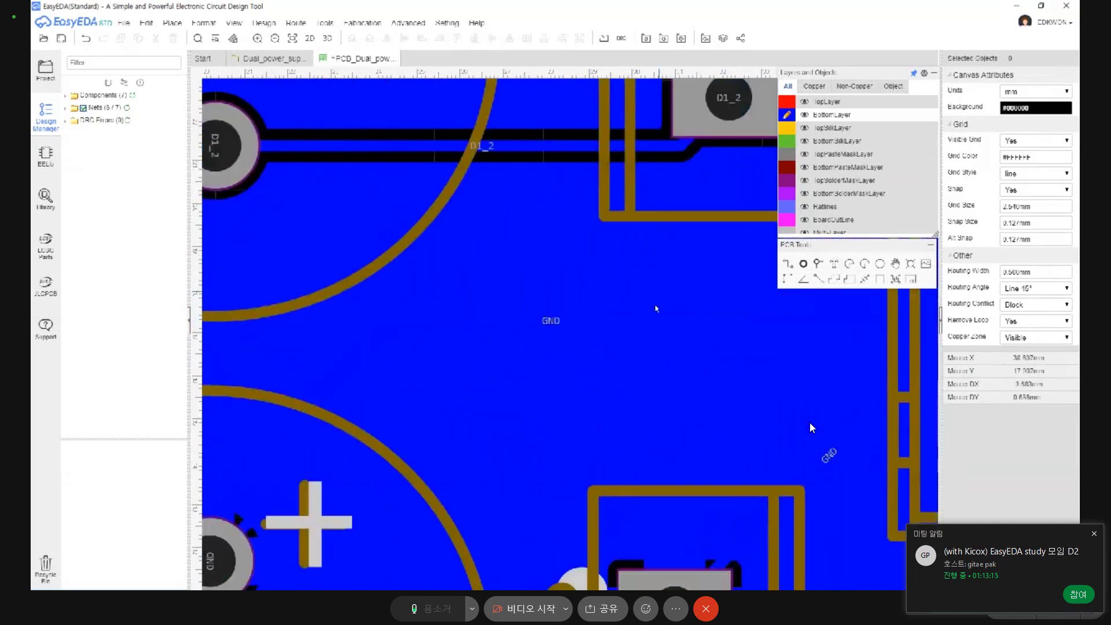
Delete the leftover diagonal GND track at U1's square GND pad.
scroll(680, 555, up, 4)
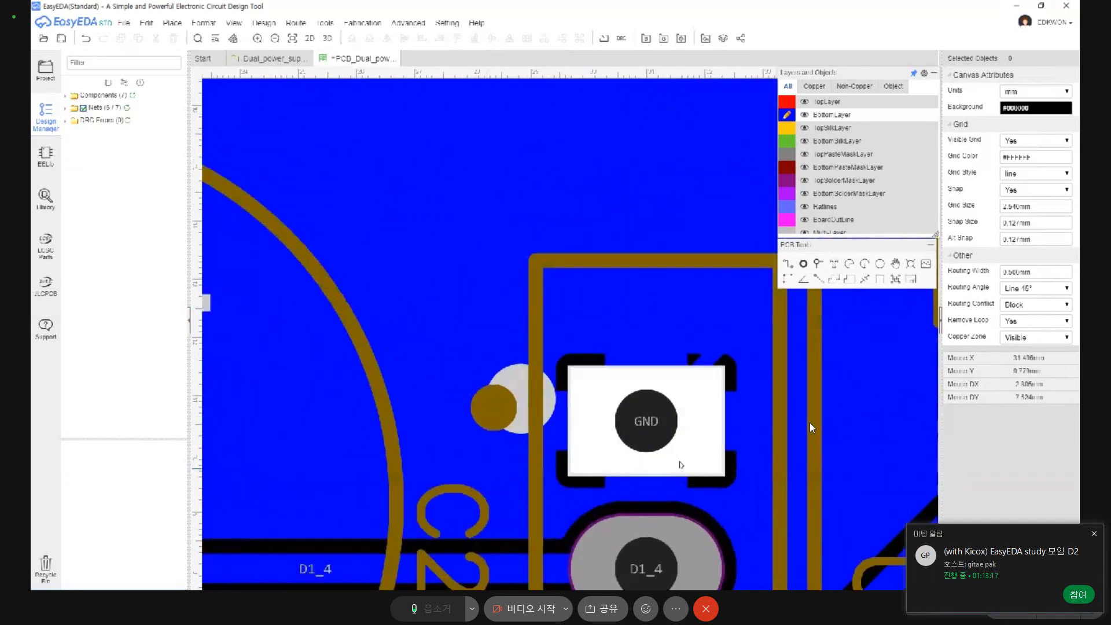
click(710, 362)
key(Delete)
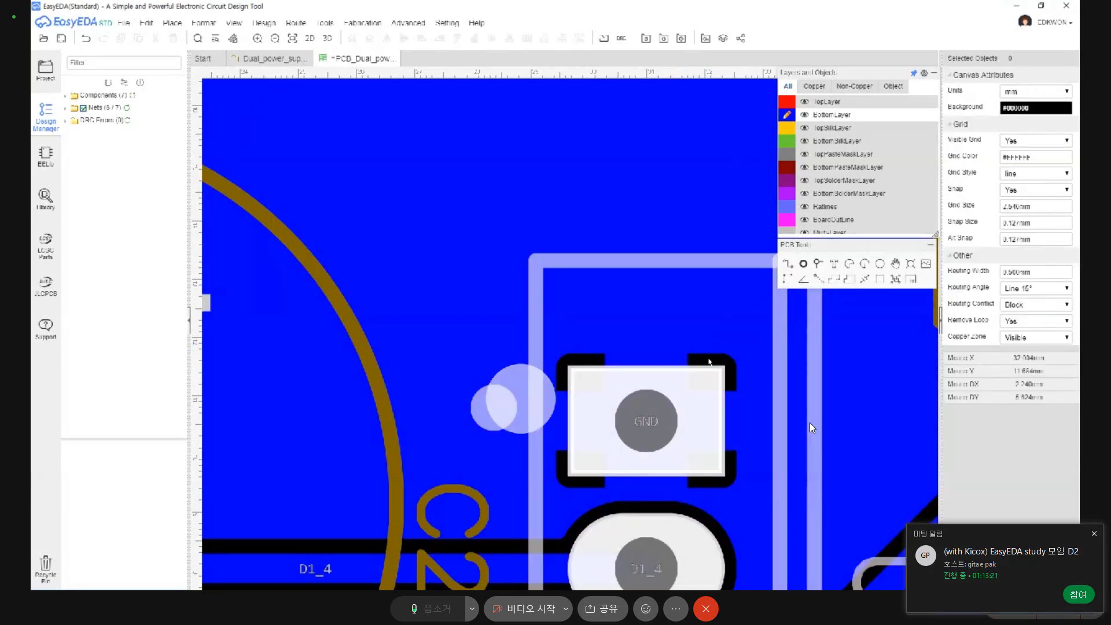
Inspect the copper area's spoke connections at C2's plus pad and CN1's middle GND pad.
scroll(707, 382, down, 3)
scroll(706, 399, down, 1)
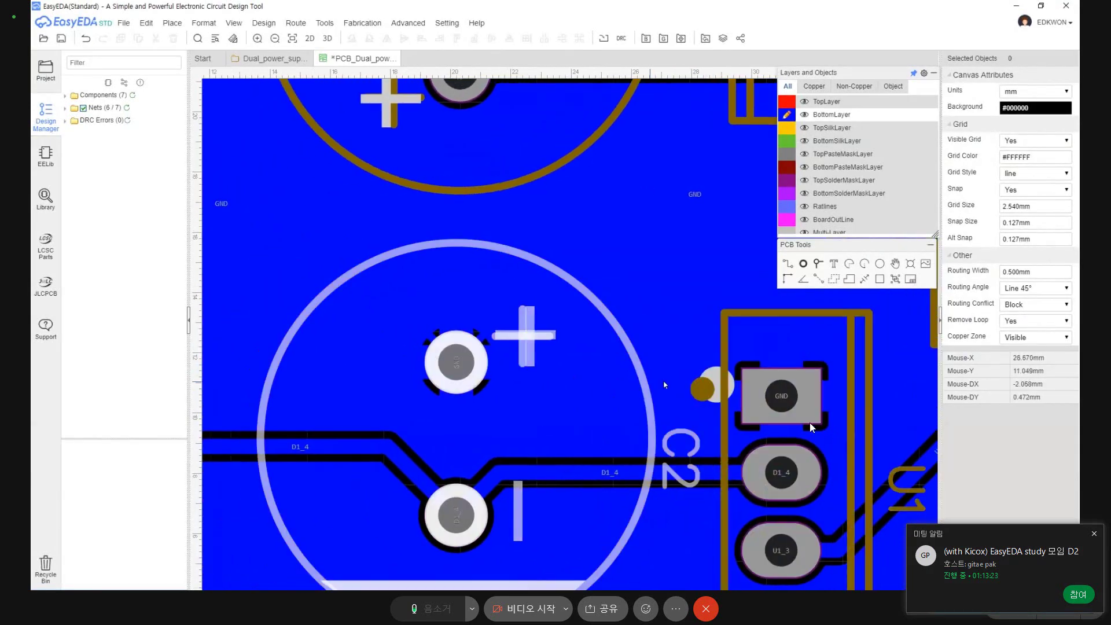
scroll(328, 313, down, 3)
scroll(350, 324, up, 5)
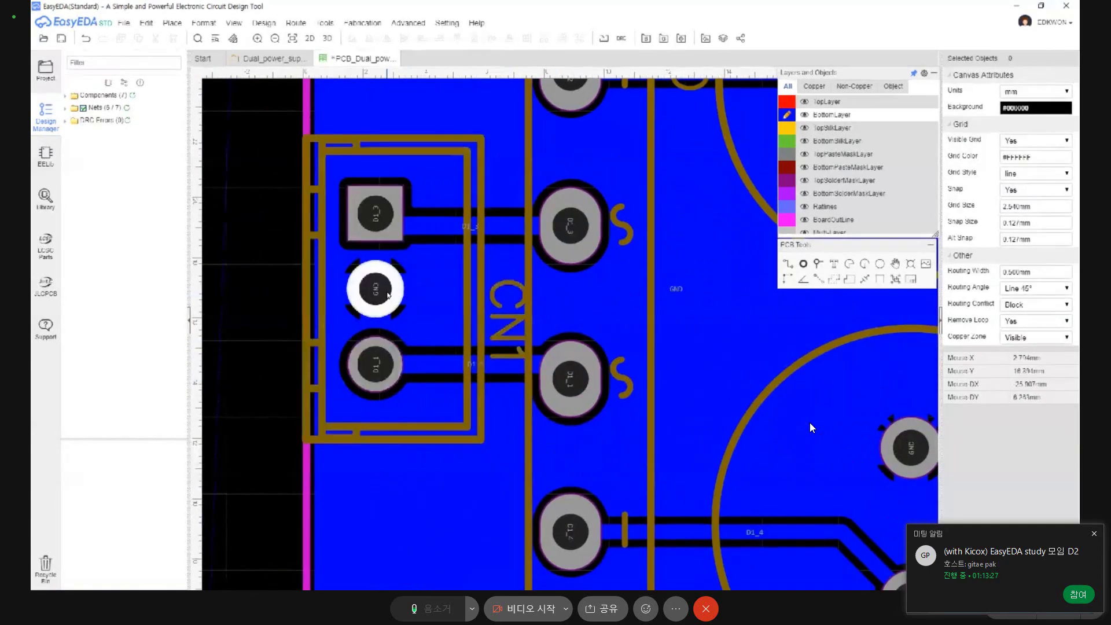
scroll(393, 297, up, 3)
scroll(396, 299, down, 5)
scroll(494, 350, down, 4)
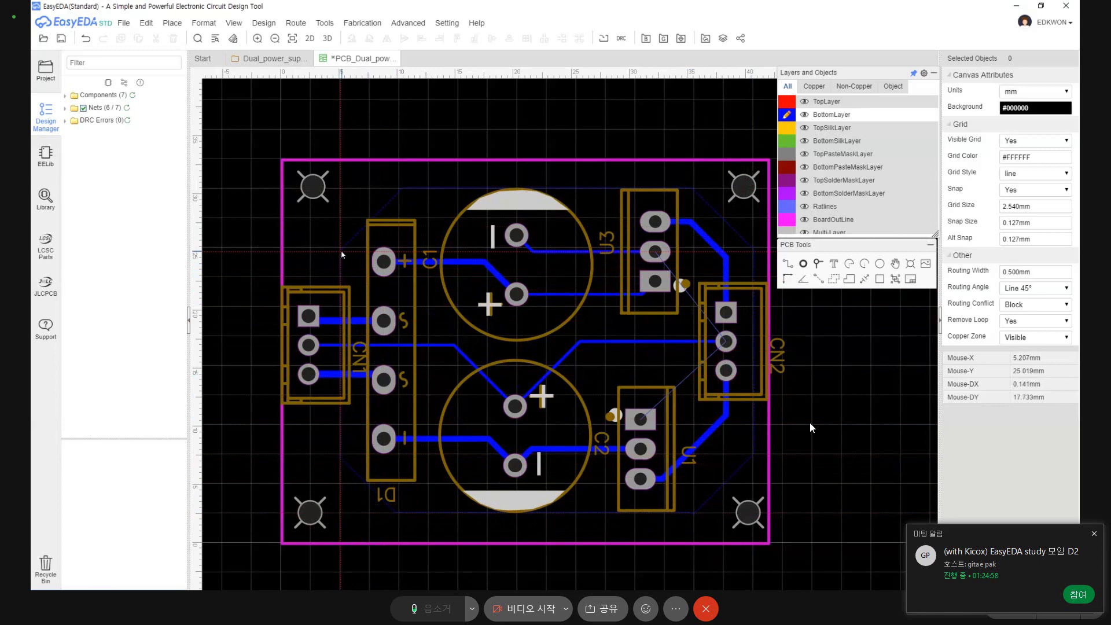
Rebuild the octagonal GND copper area on the bottom layer and check its coverage around CN1.
key(shift+b)
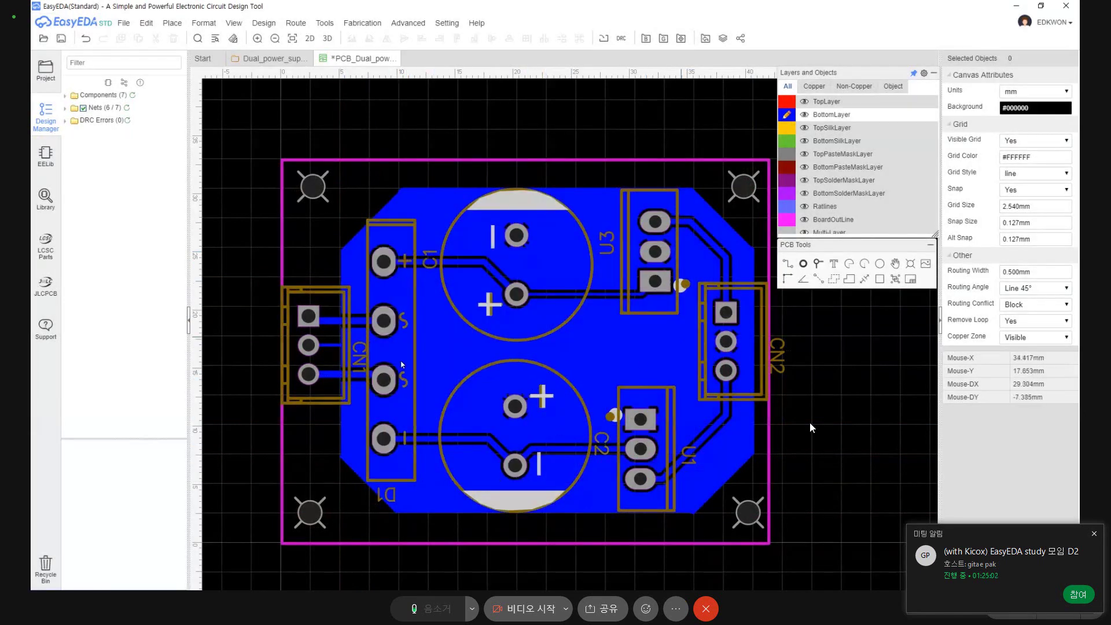
scroll(262, 363, up, 2)
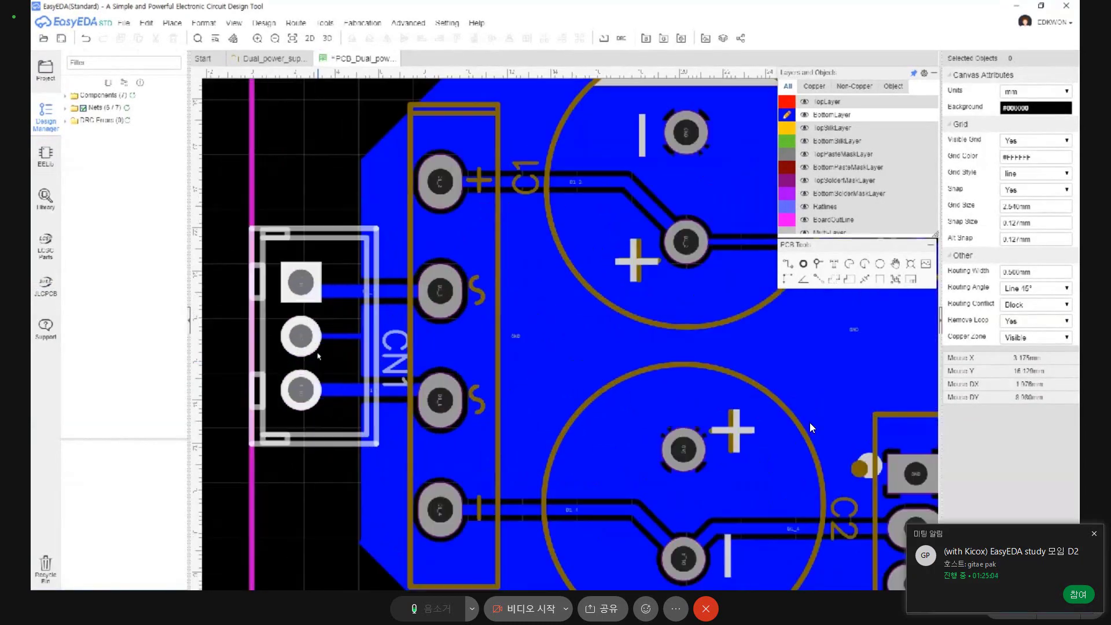
scroll(323, 278, down, 2)
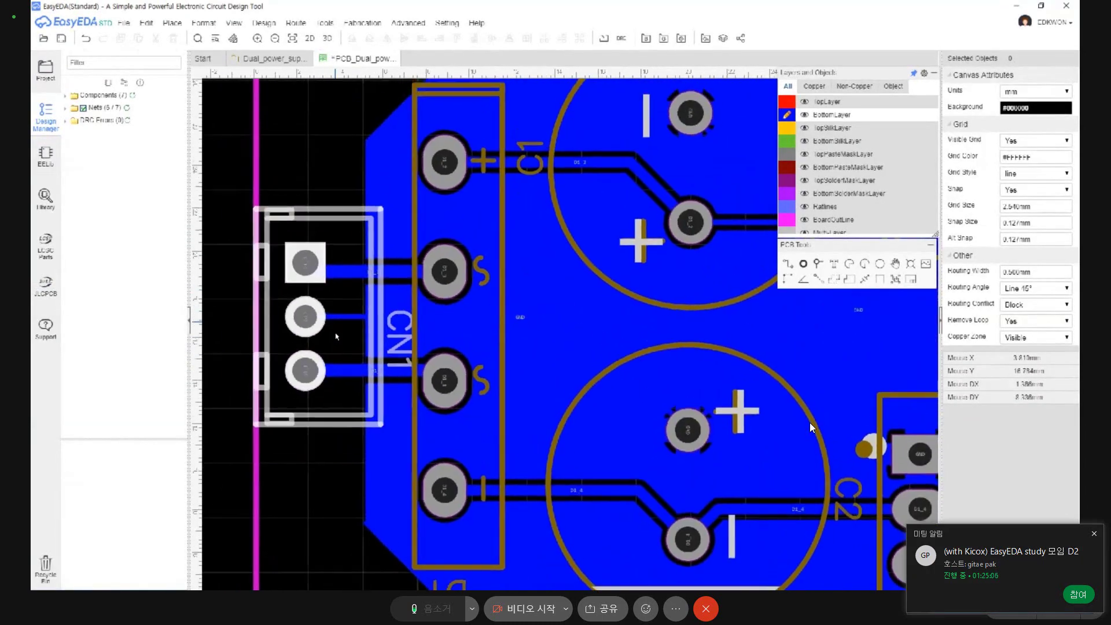
scroll(341, 366, down, 3)
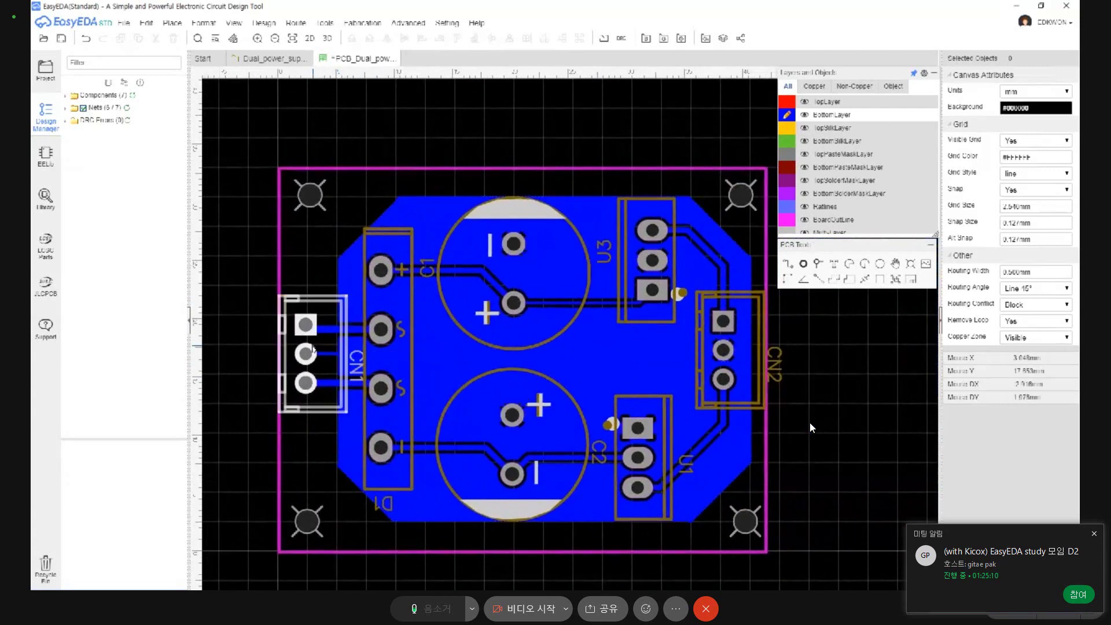
Shift the outline of the bottom-layer GND copper area toward the board edge at CN1, past CN1's pads.
click(338, 285)
drag(327, 285, 293, 287)
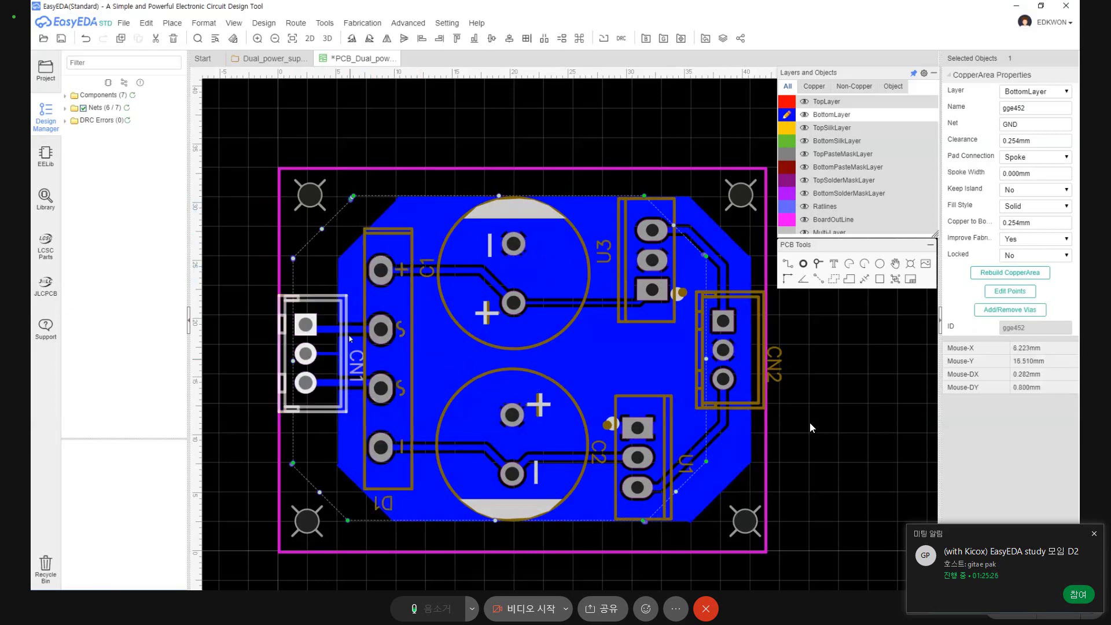
scroll(355, 333, up, 6)
scroll(347, 345, down, 2)
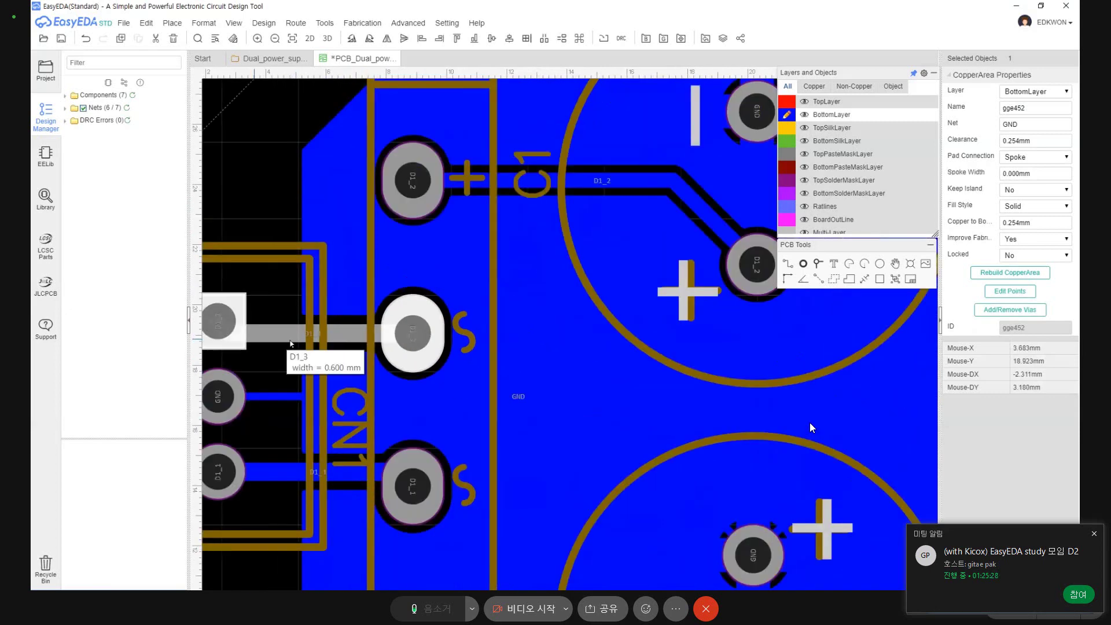
right_drag(329, 337, 394, 390)
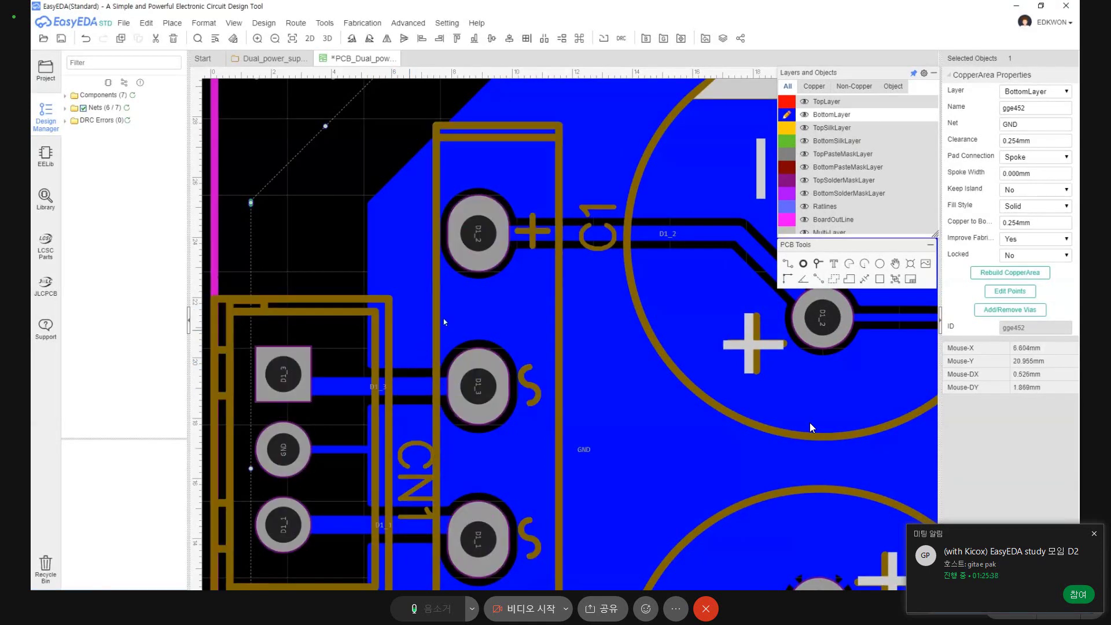
scroll(430, 347, down, 1)
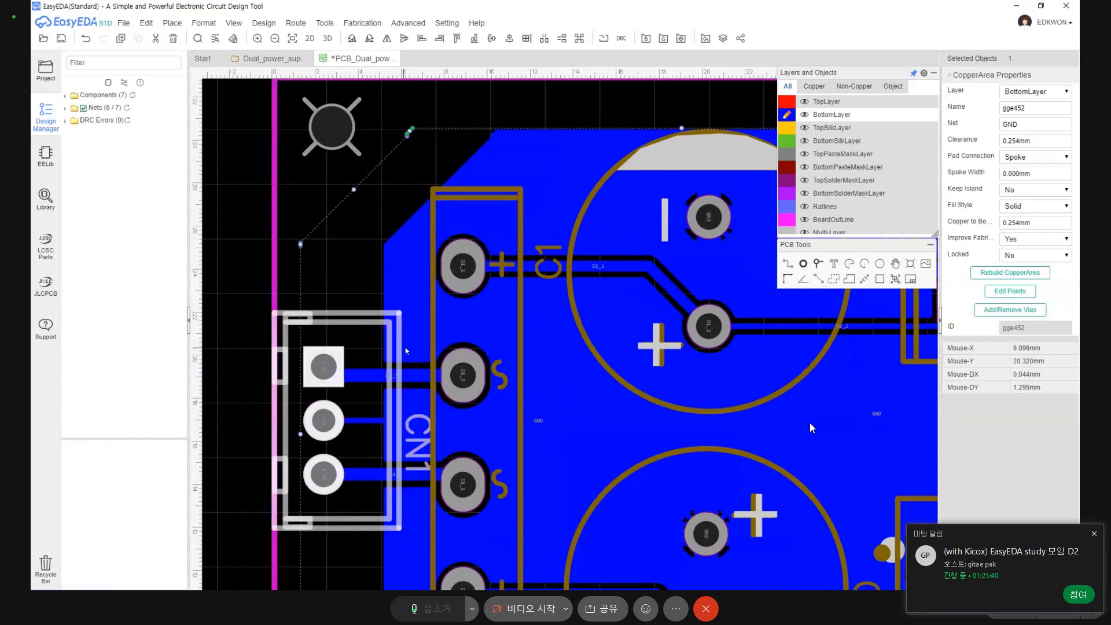
Delete the octagonal GND copper area from the bottom layer.
key(Escape)
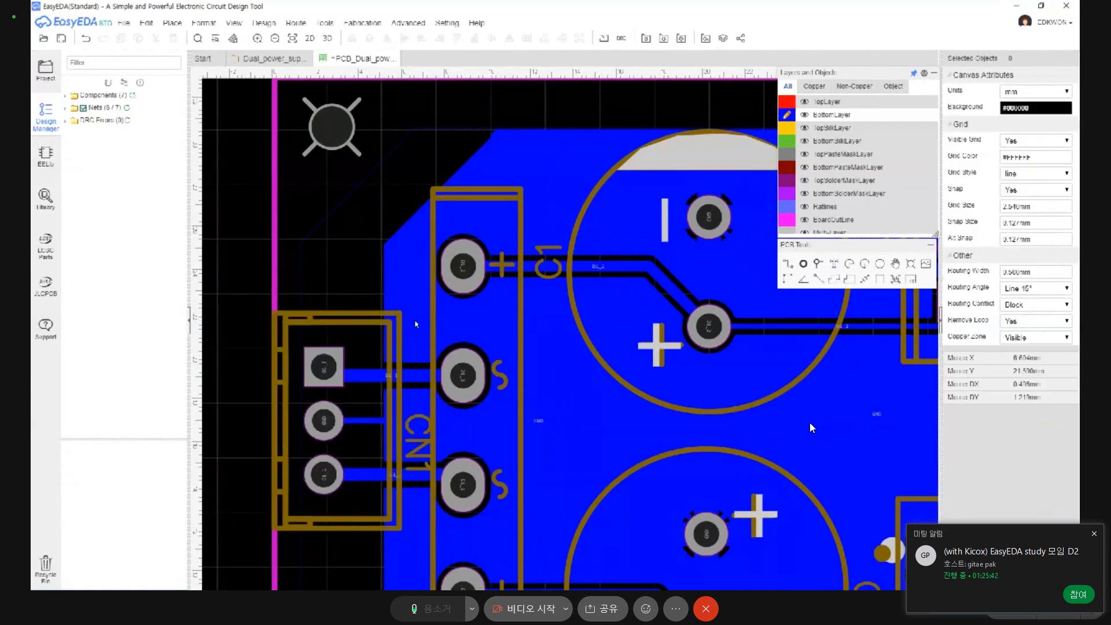
scroll(415, 324, down, 3)
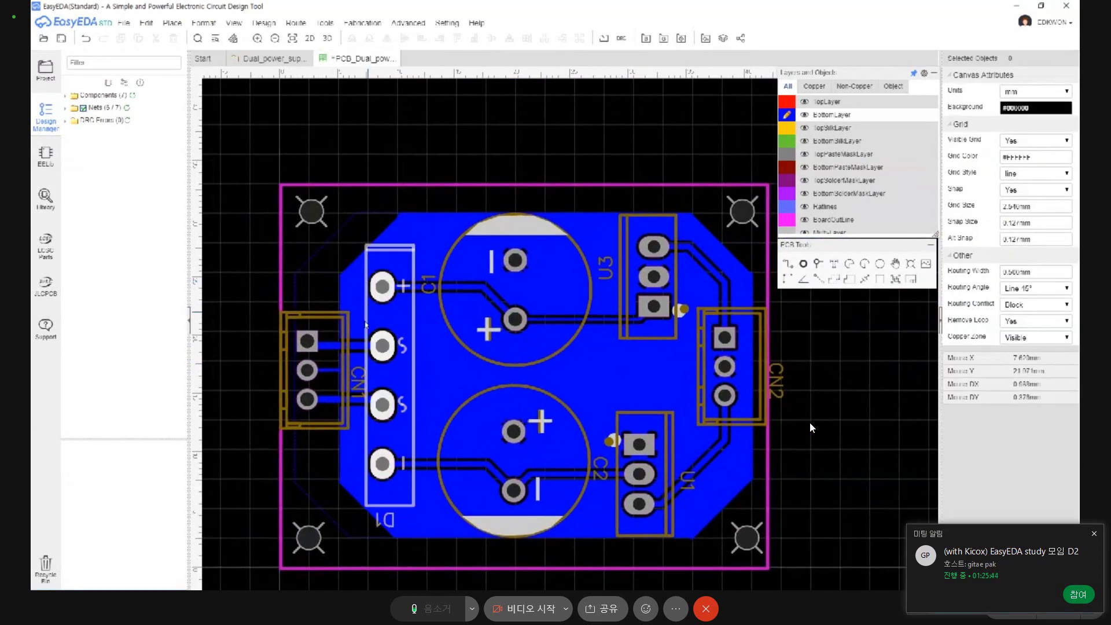
click(334, 261)
key(Delete)
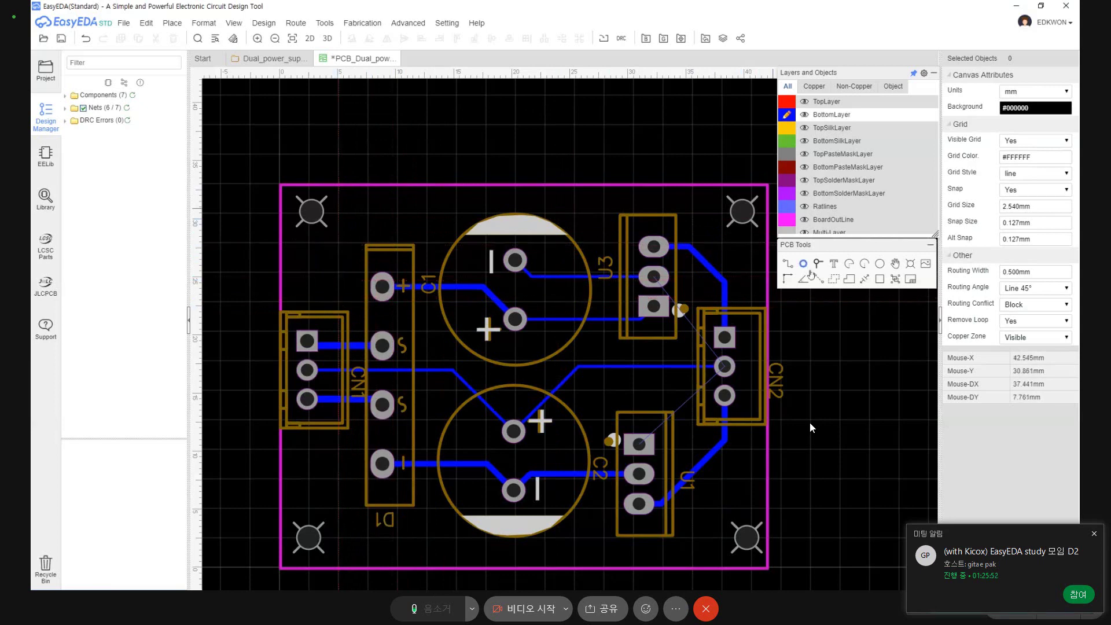
click(832, 281)
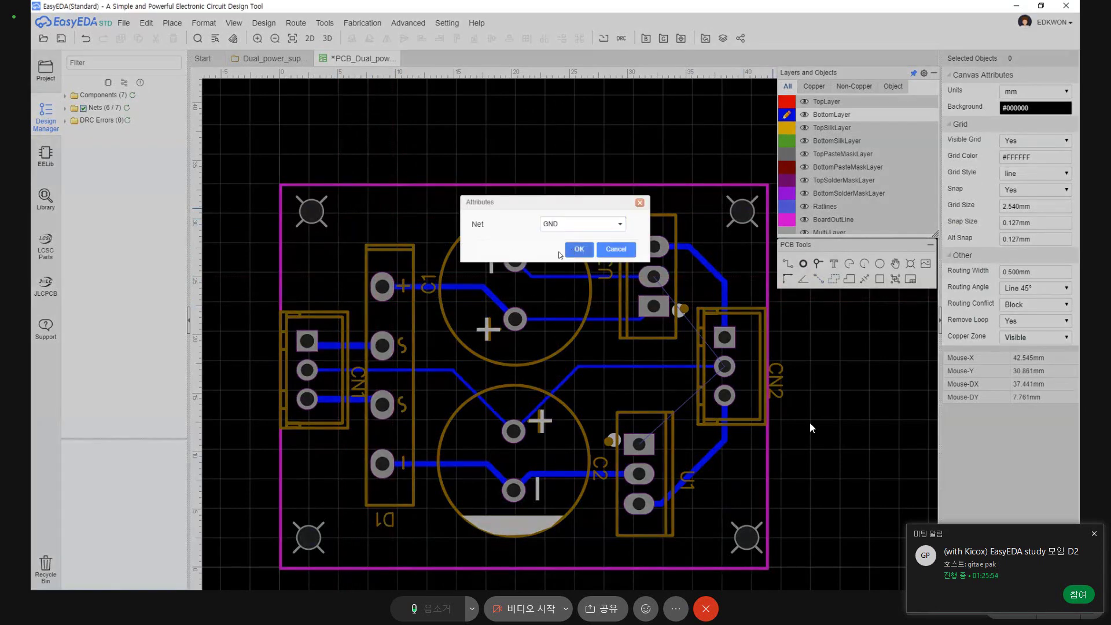
click(577, 250)
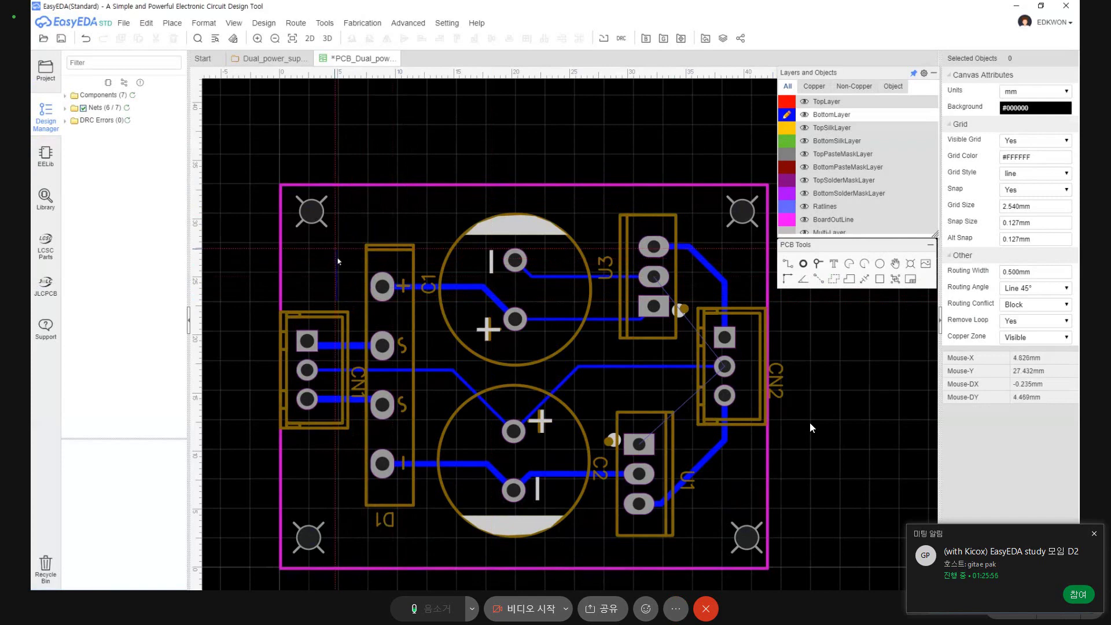
right_click(395, 221)
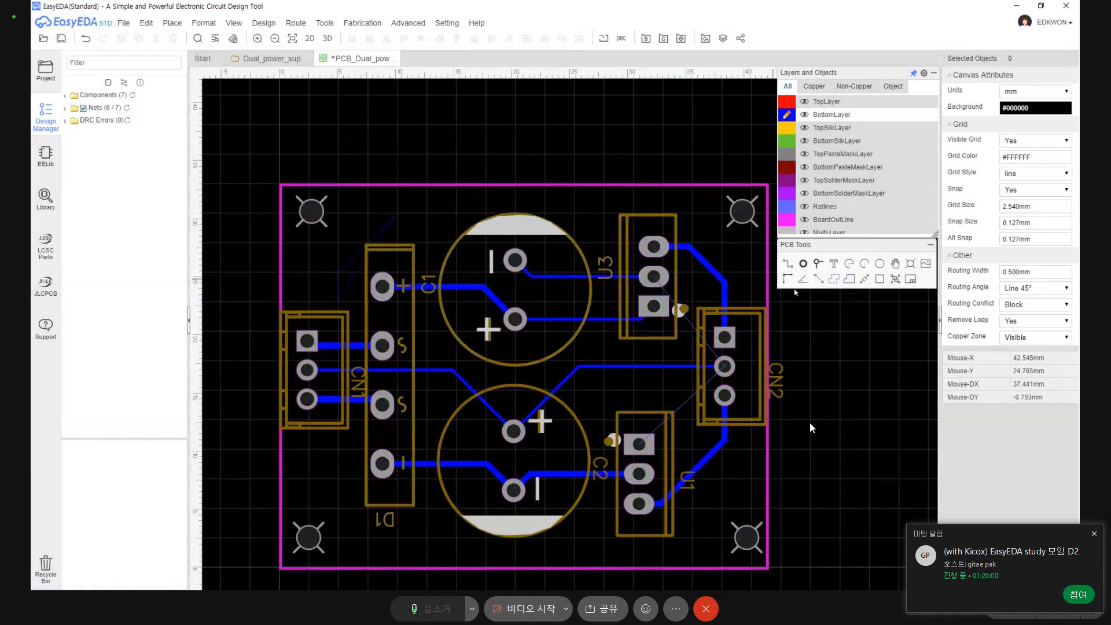
click(341, 272)
Outline a GND copper area on the bottom layer, notched around D1's two middle pads, and check its coverage near CN1.
click(833, 279)
click(575, 250)
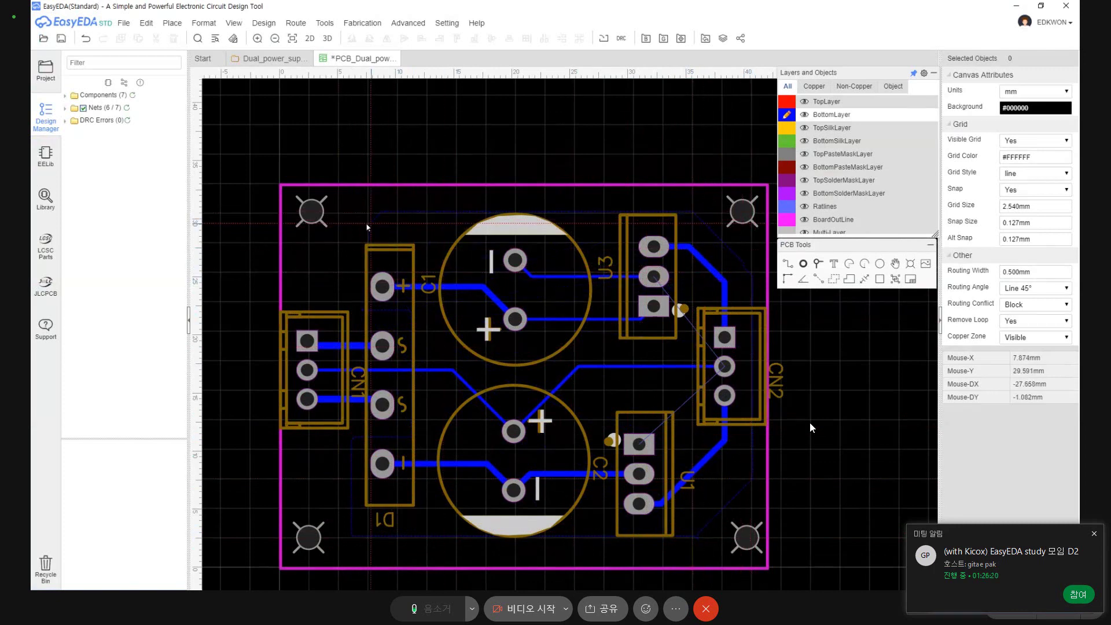
key(shift+b)
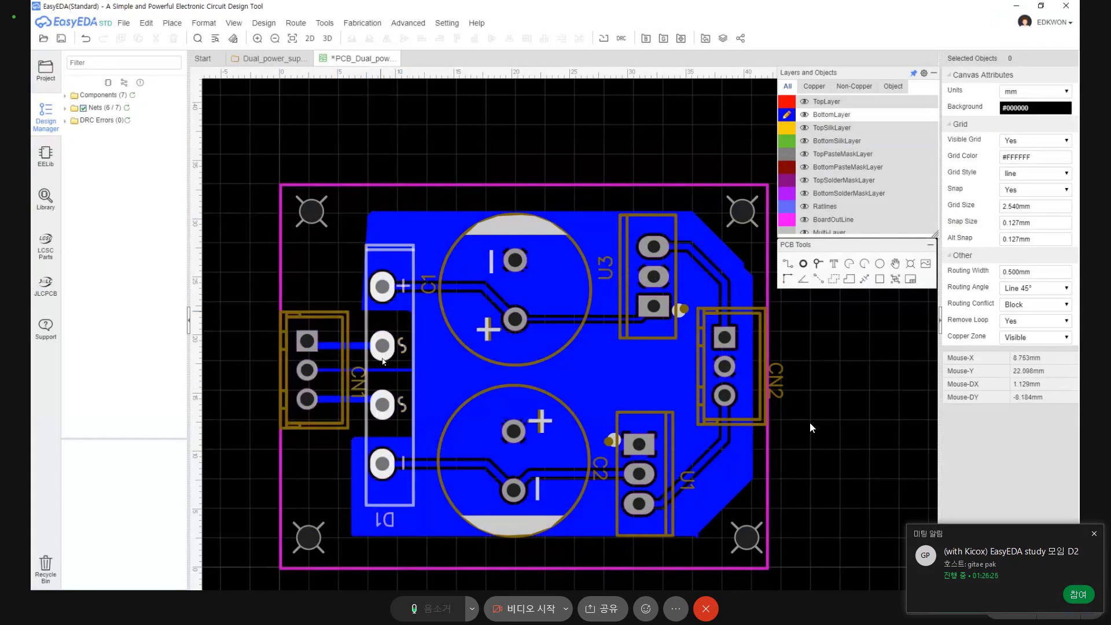
scroll(308, 347, up, 3)
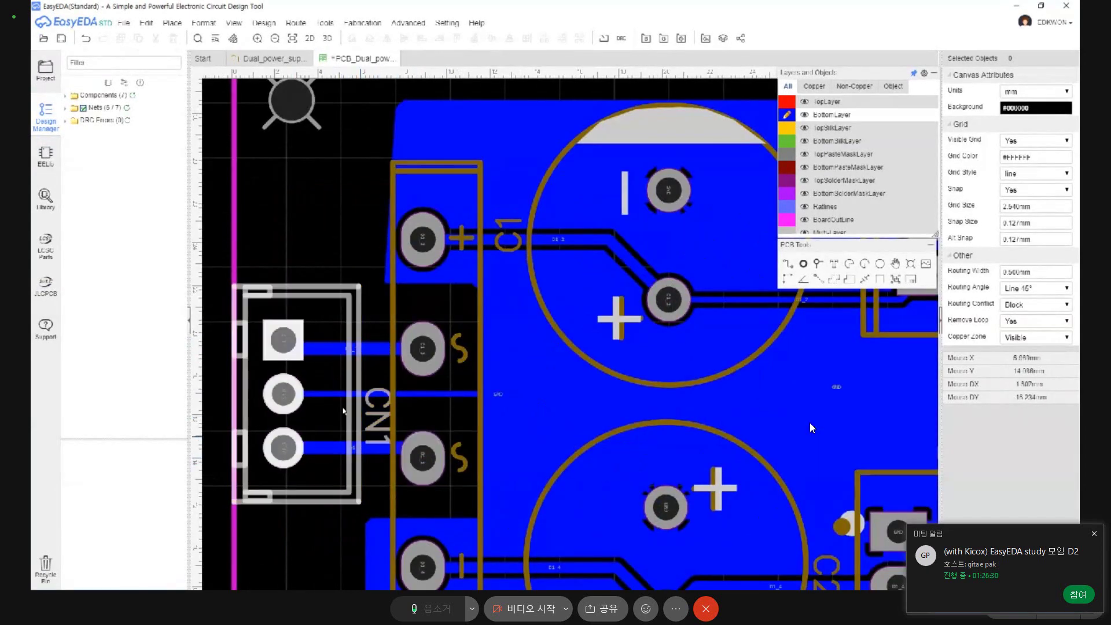
scroll(352, 415, down, 4)
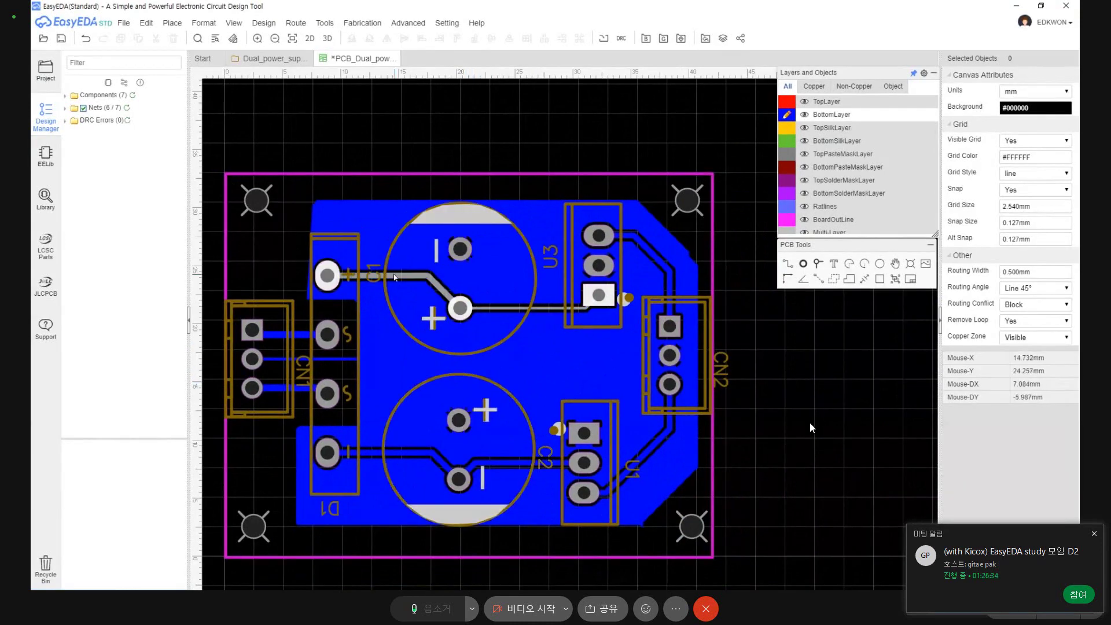
Delete the extra GND fill shapes protruding from the copper area beside D1's upper and lower ends.
scroll(410, 281, down, 1)
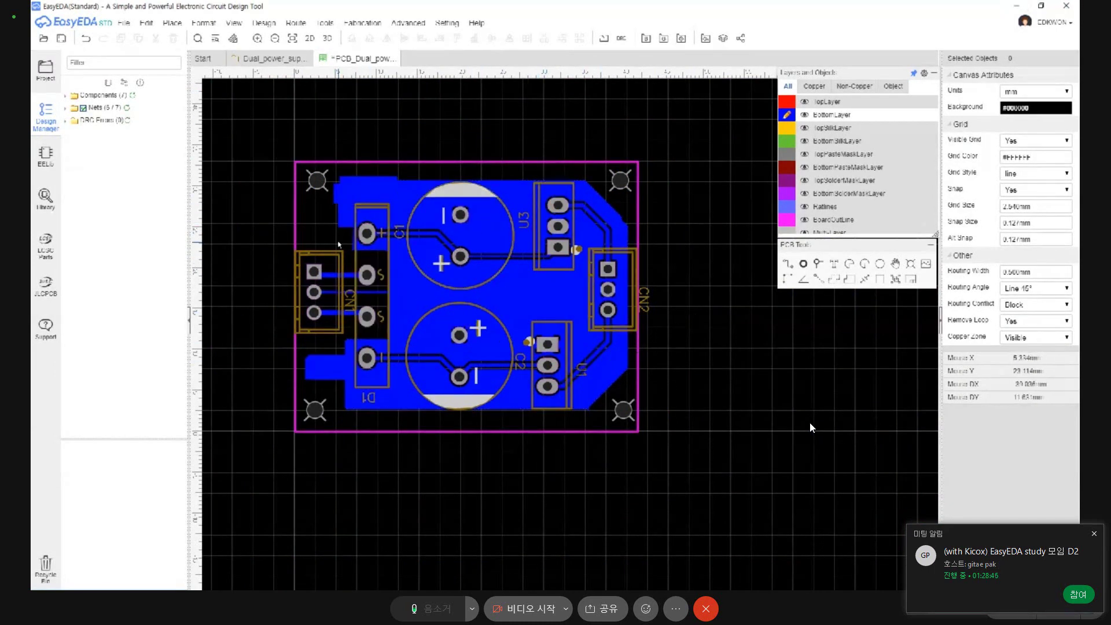
click(368, 213)
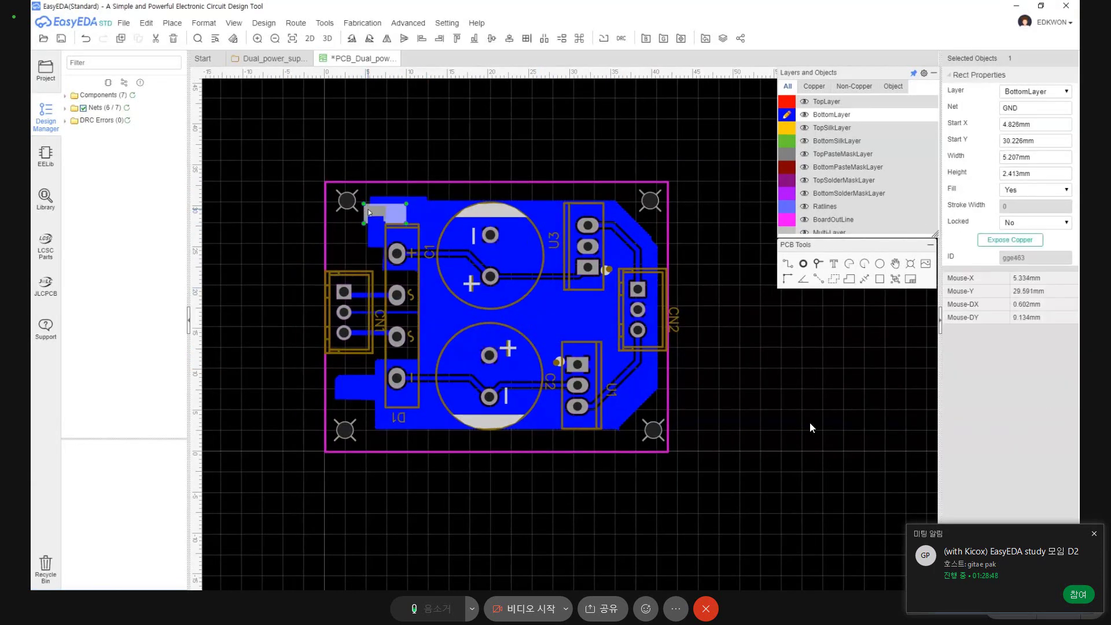
key(shift+b)
click(370, 231)
key(Delete)
click(360, 397)
key(Delete)
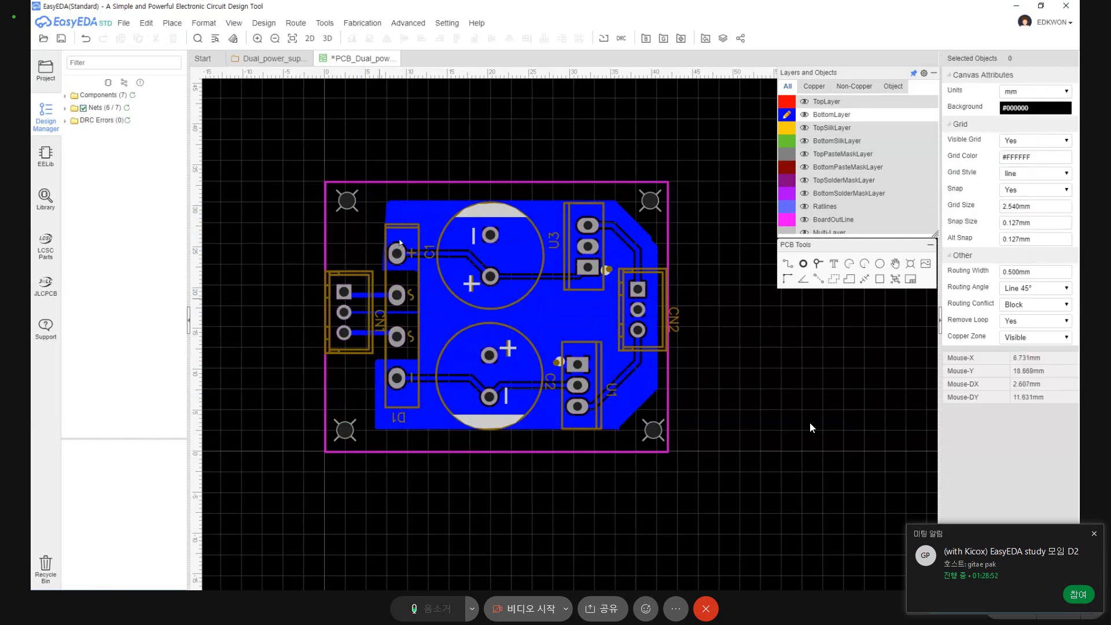
Delete the notched GND copper area from the bottom layer.
click(429, 203)
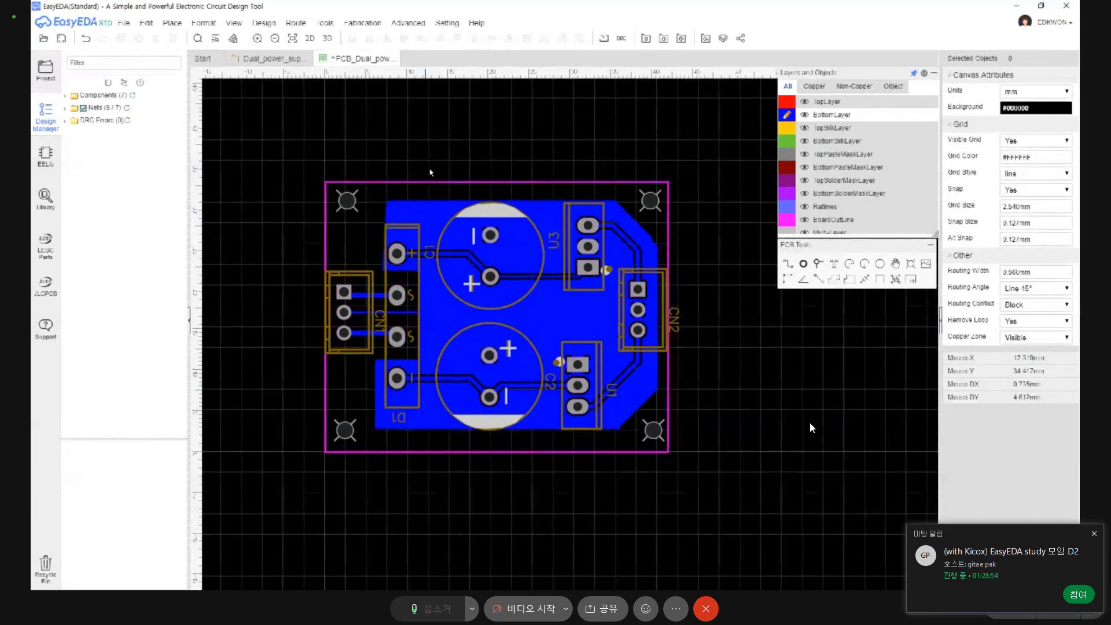
click(428, 204)
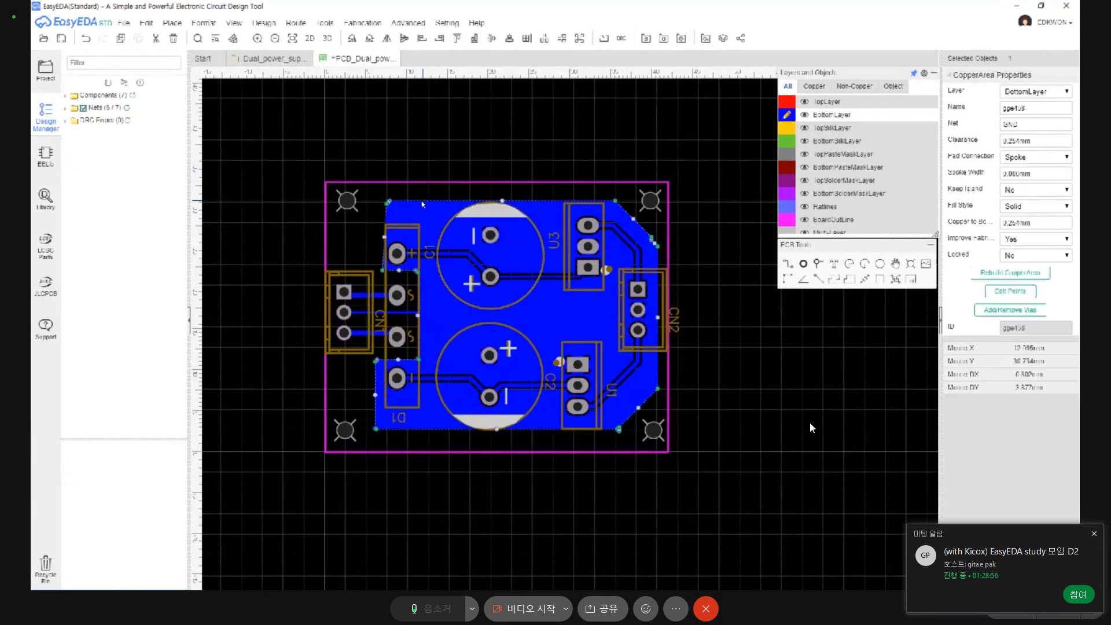
key(Delete)
Draw a GND copper area on the bottom layer with its outline outside the board edge on all sides to fill the whole board.
scroll(423, 204, down, 3)
scroll(422, 203, up, 3)
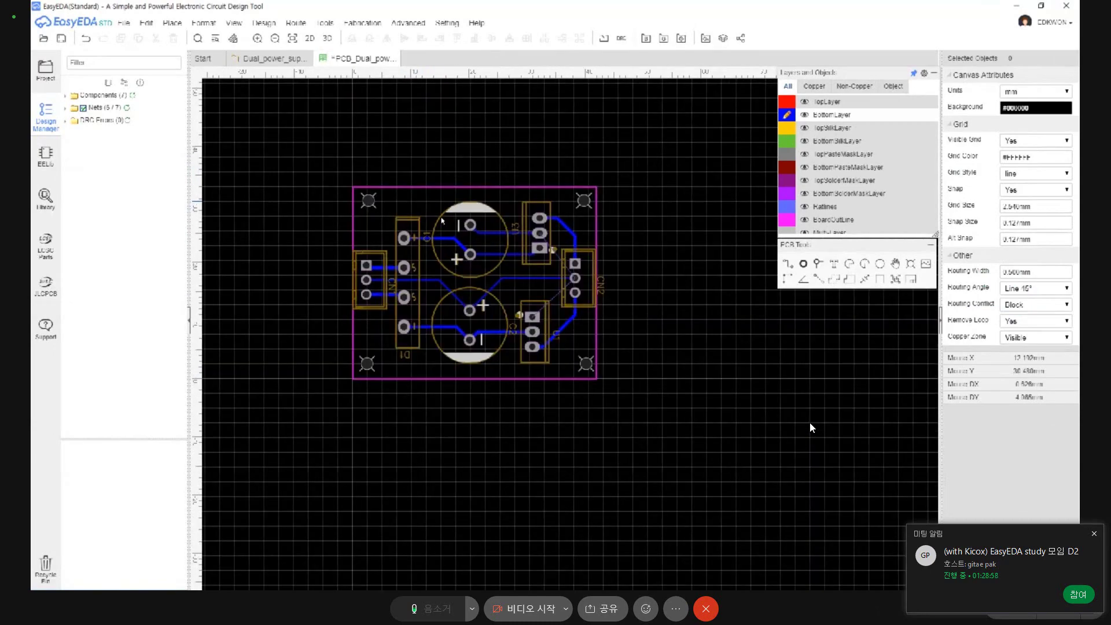
click(818, 264)
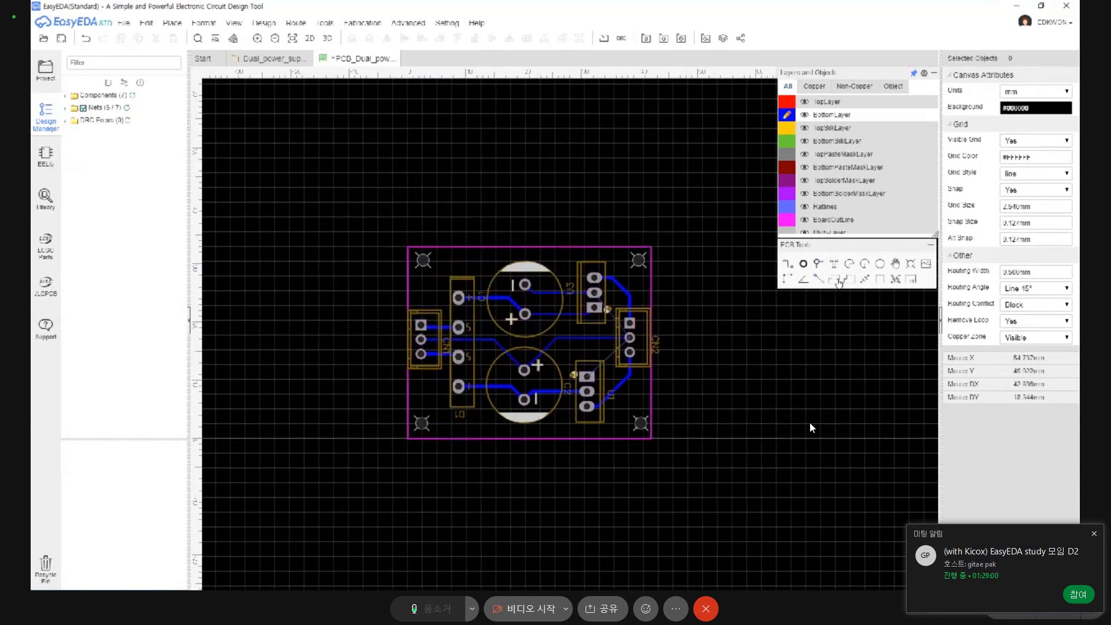
click(388, 249)
click(579, 249)
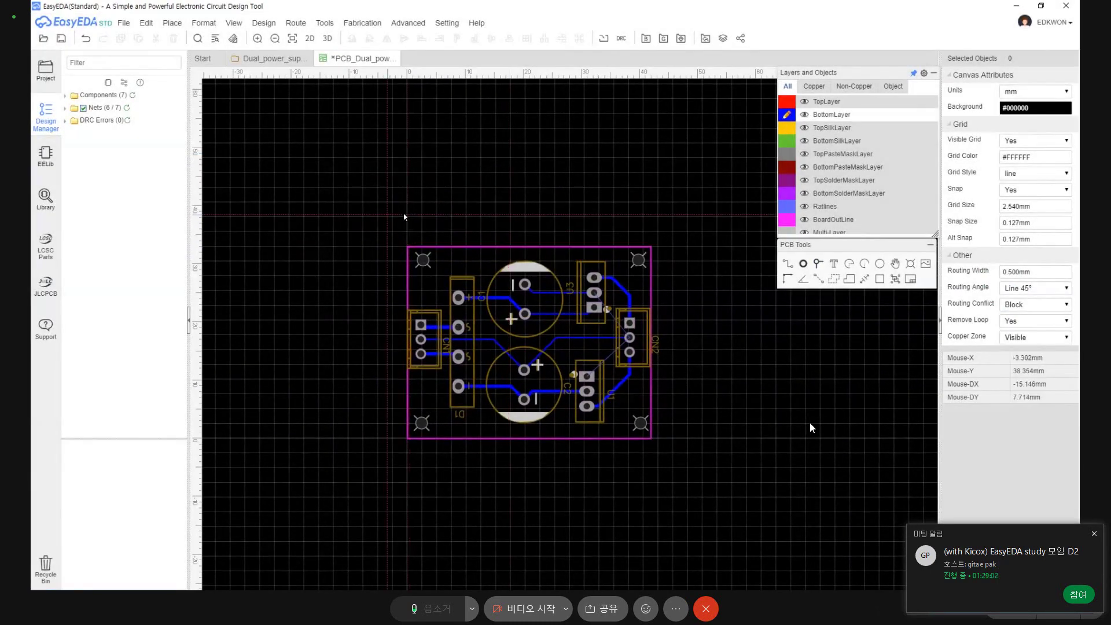
click(706, 214)
click(688, 486)
double_click(367, 456)
key(k)
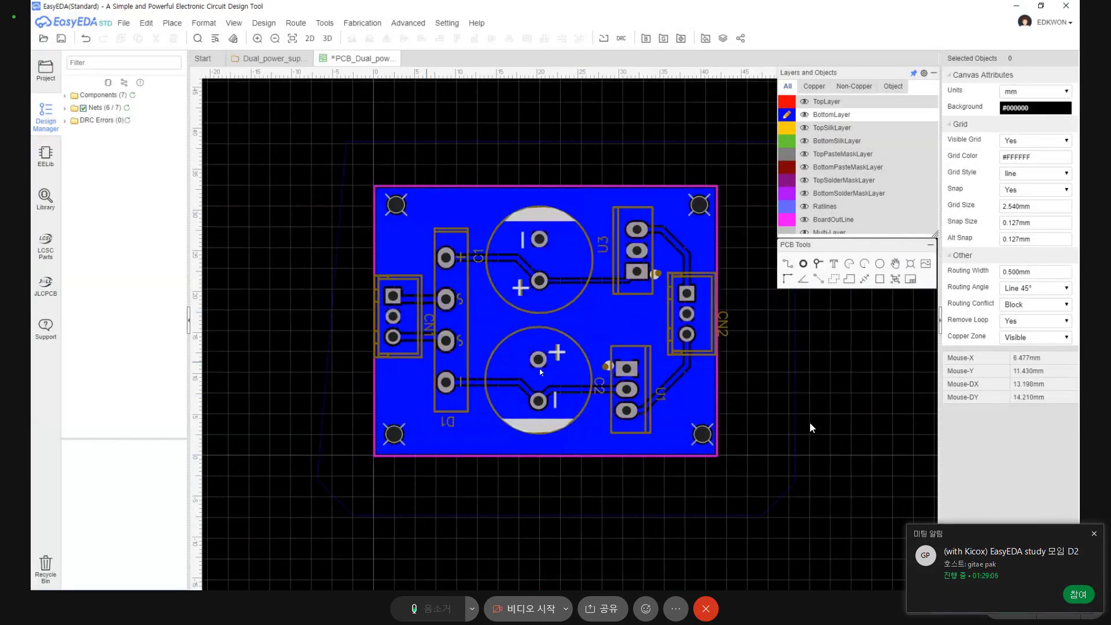
right_drag(455, 371, 400, 369)
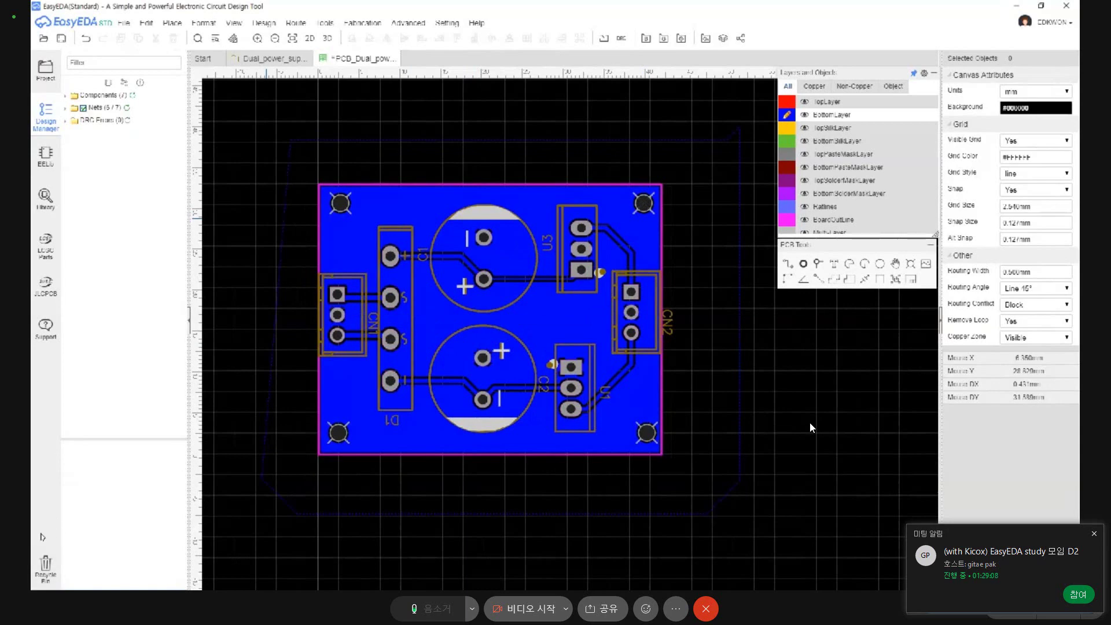
Switch to the presentation to compare the grounding examples and go on to the PCB design review slide.
click(1020, 7)
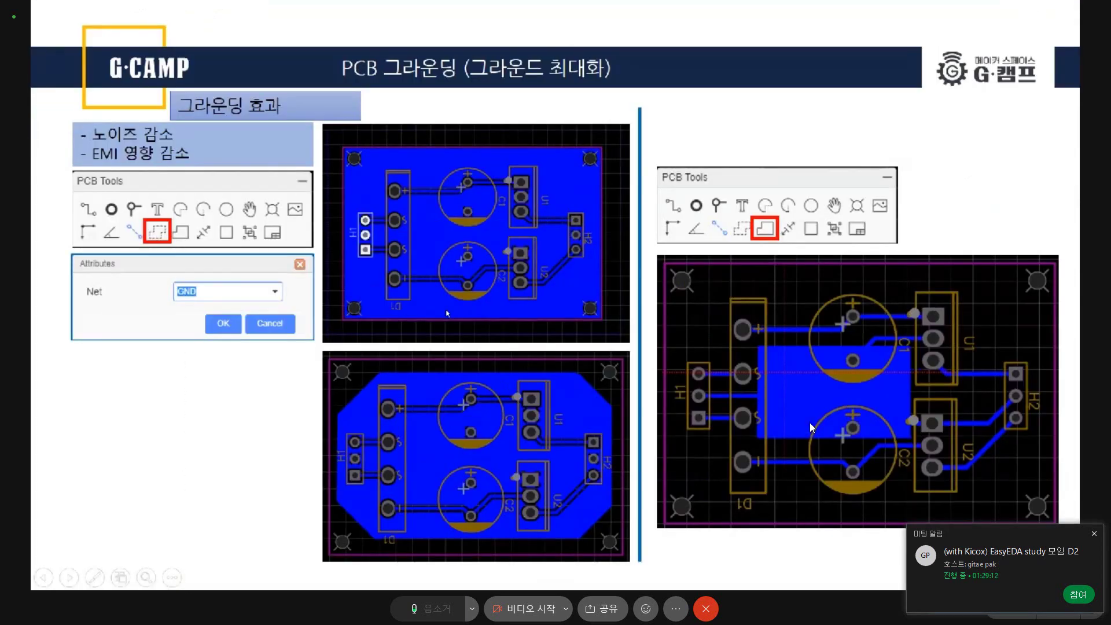
key(alt+Tab)
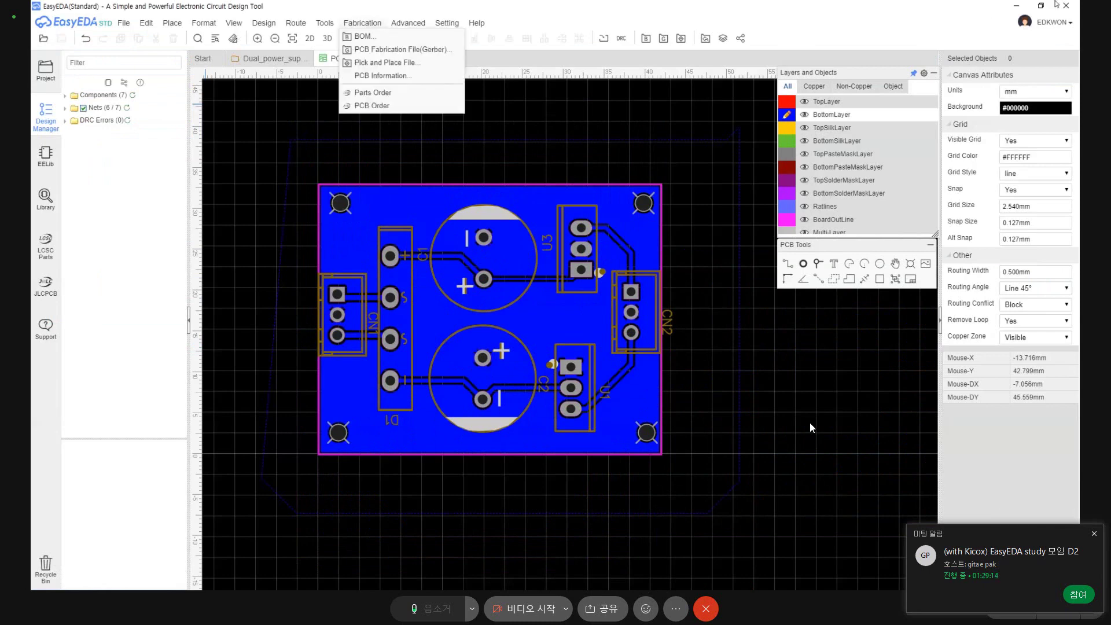
click(1018, 6)
key(Right)
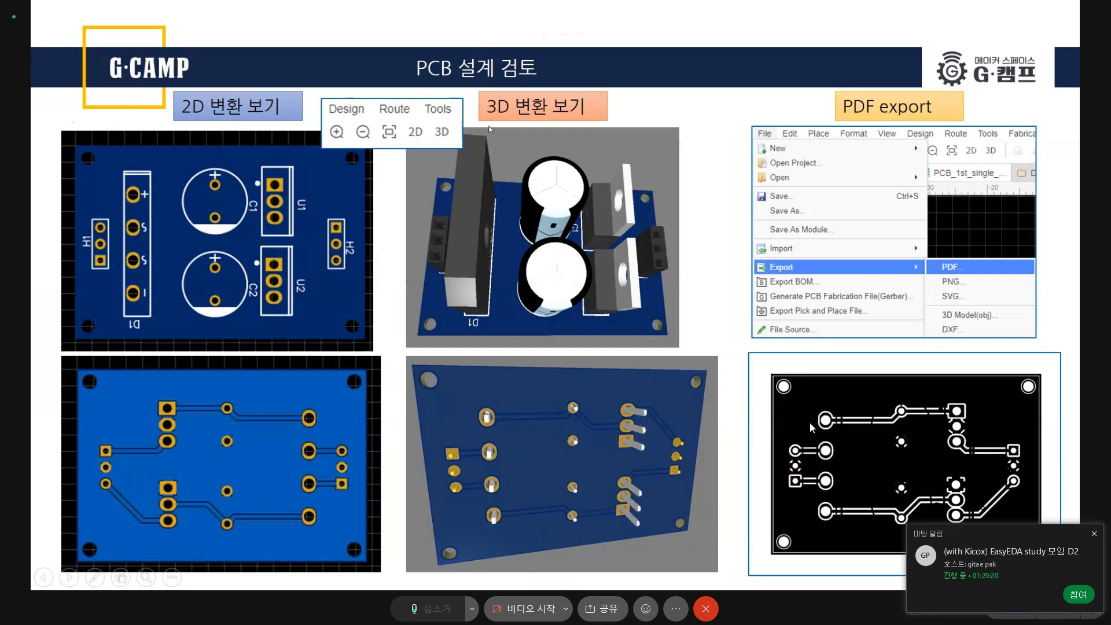
Switch back to EasyEDA, reopen the PCB's 2D photo view and inspect the board's top side.
key(alt+Tab)
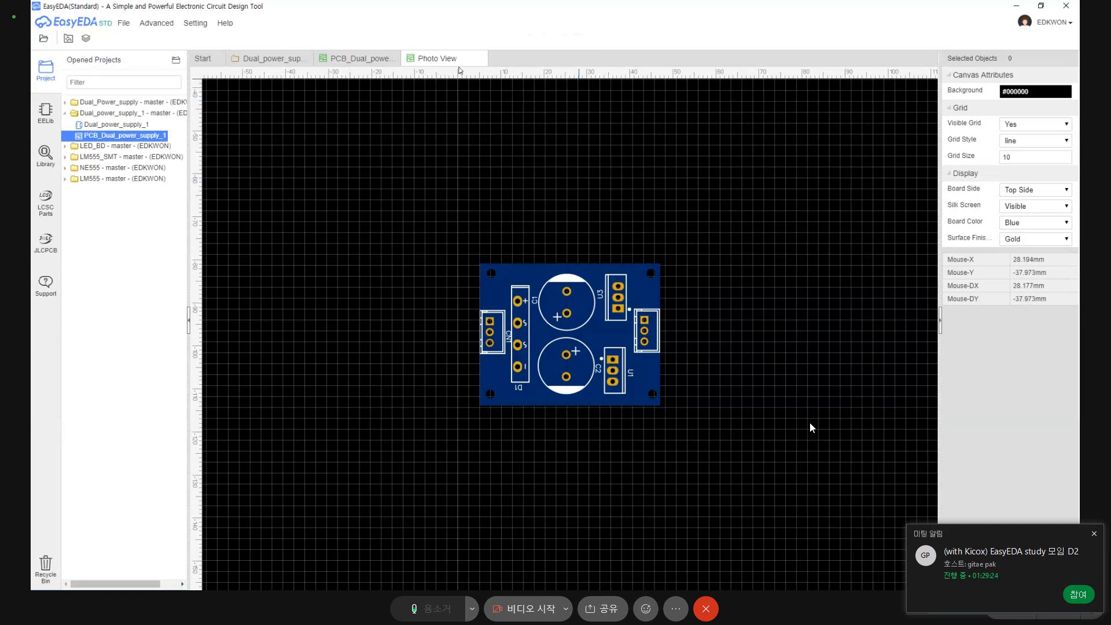
click(481, 58)
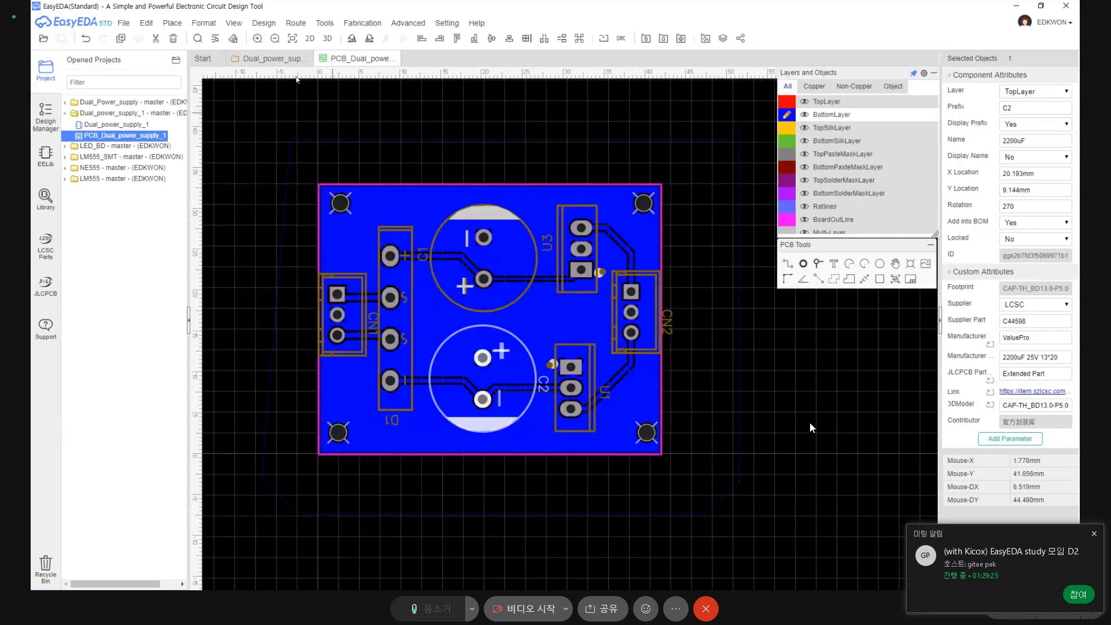
click(310, 38)
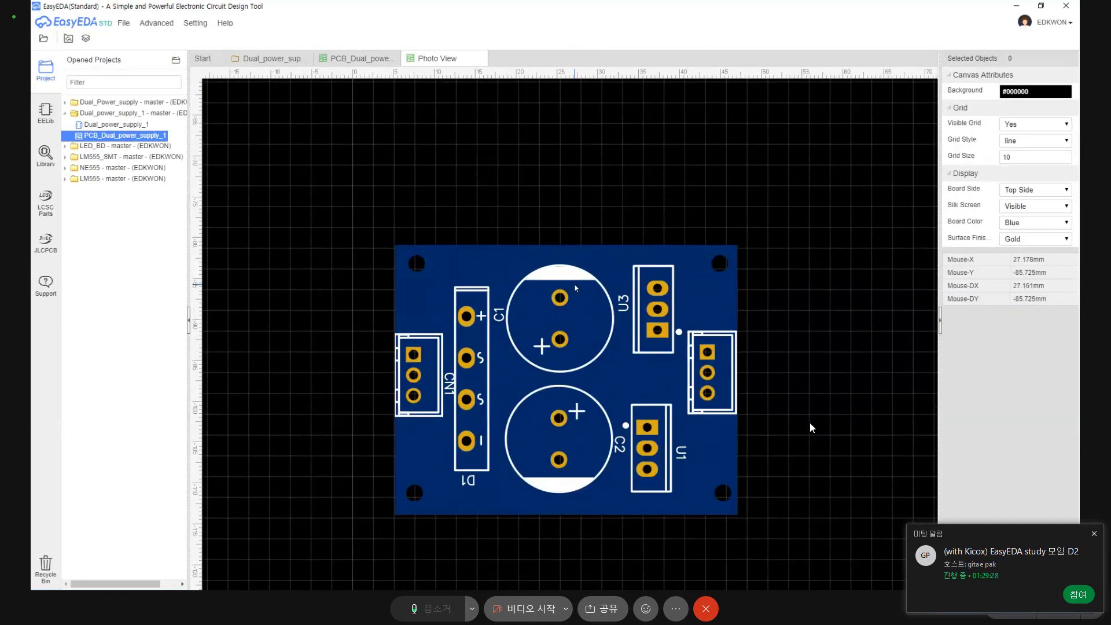
scroll(576, 288, down, 2)
drag(486, 290, 419, 241)
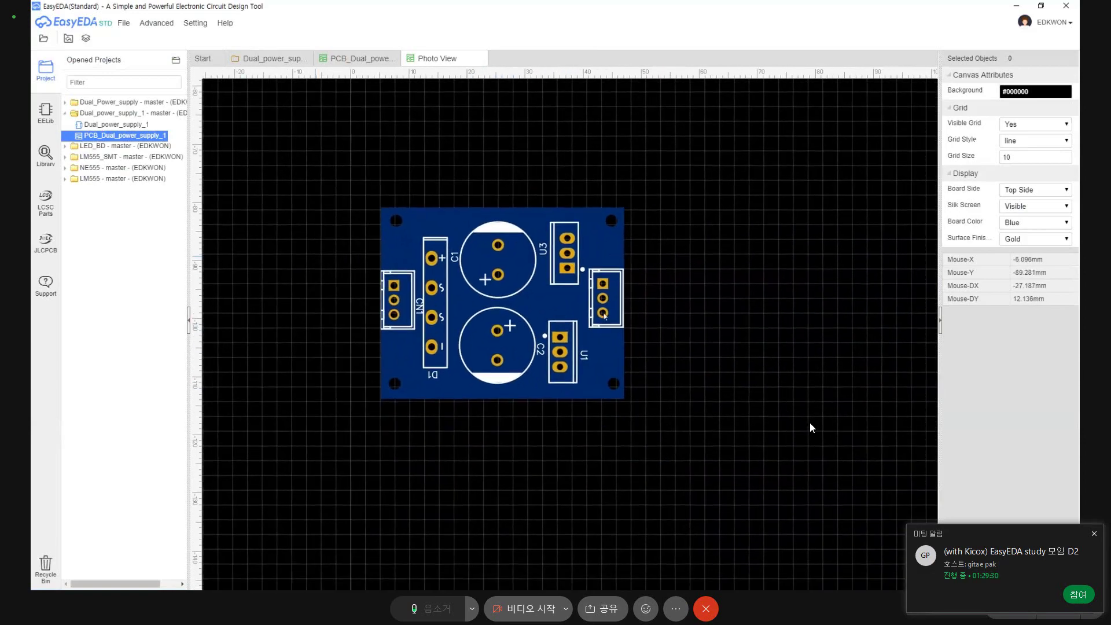
scroll(458, 276, up, 2)
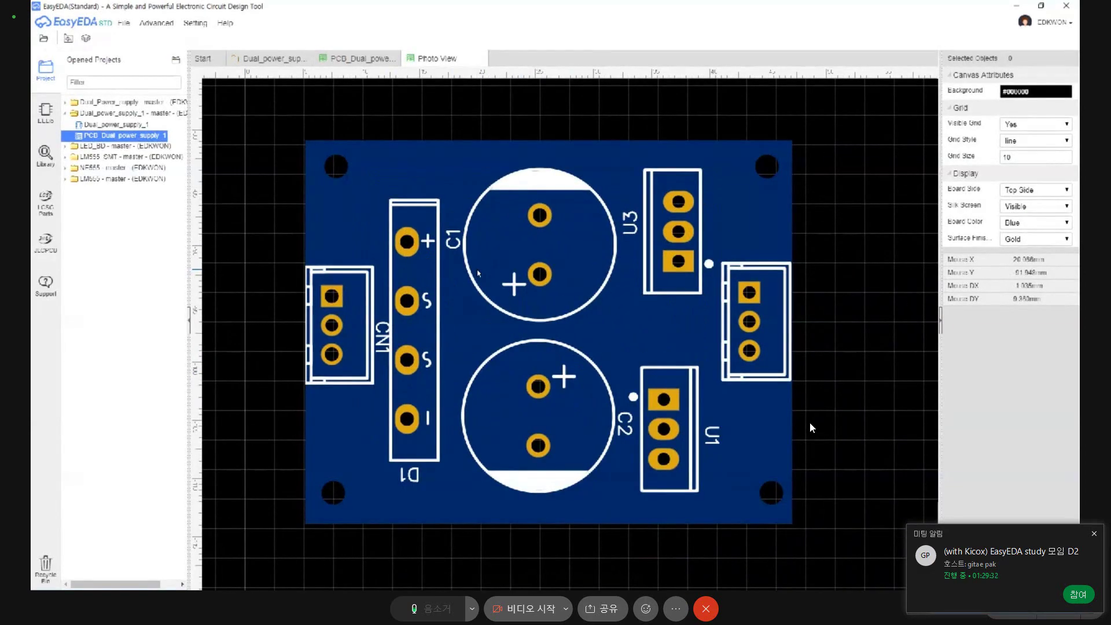
scroll(478, 273, down, 1)
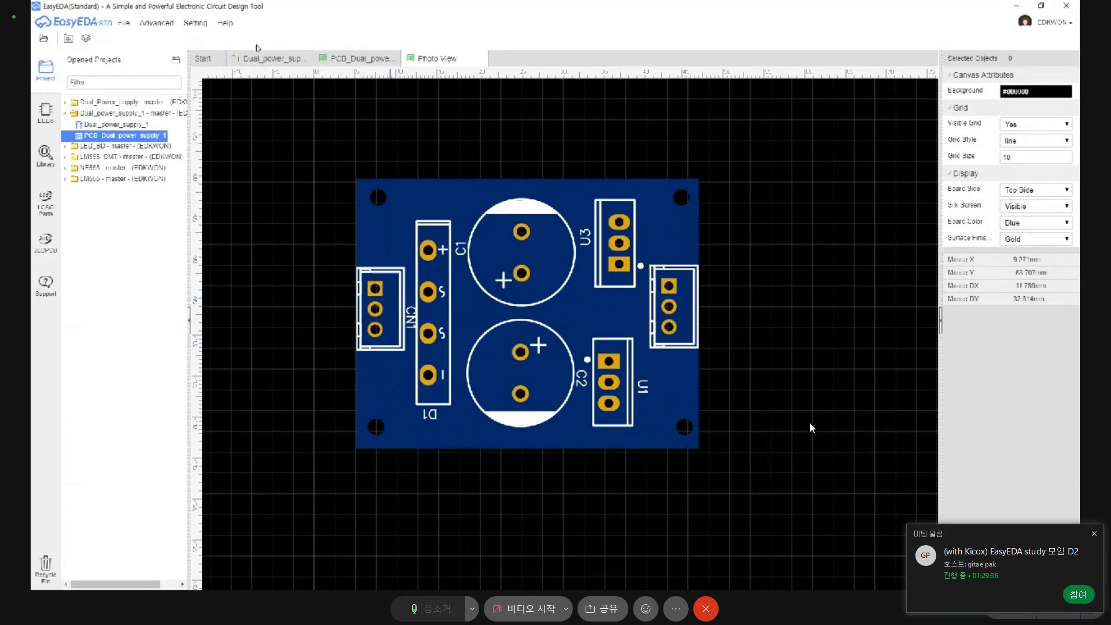
Open the 3D view of the dual power supply PCB and examine the board with its component models.
click(282, 59)
click(356, 59)
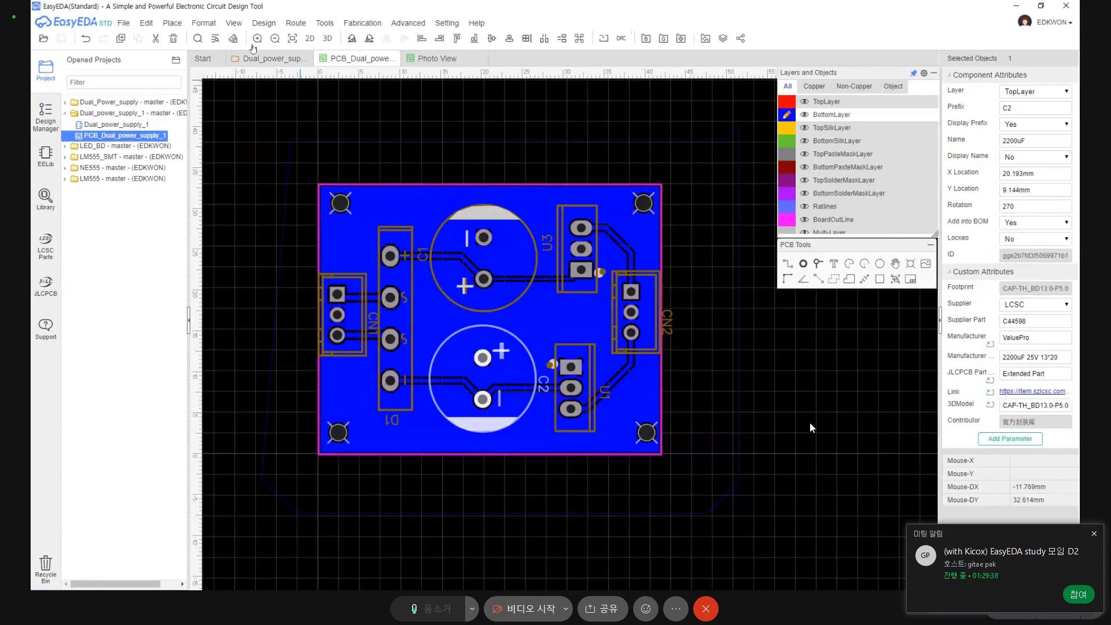
click(327, 41)
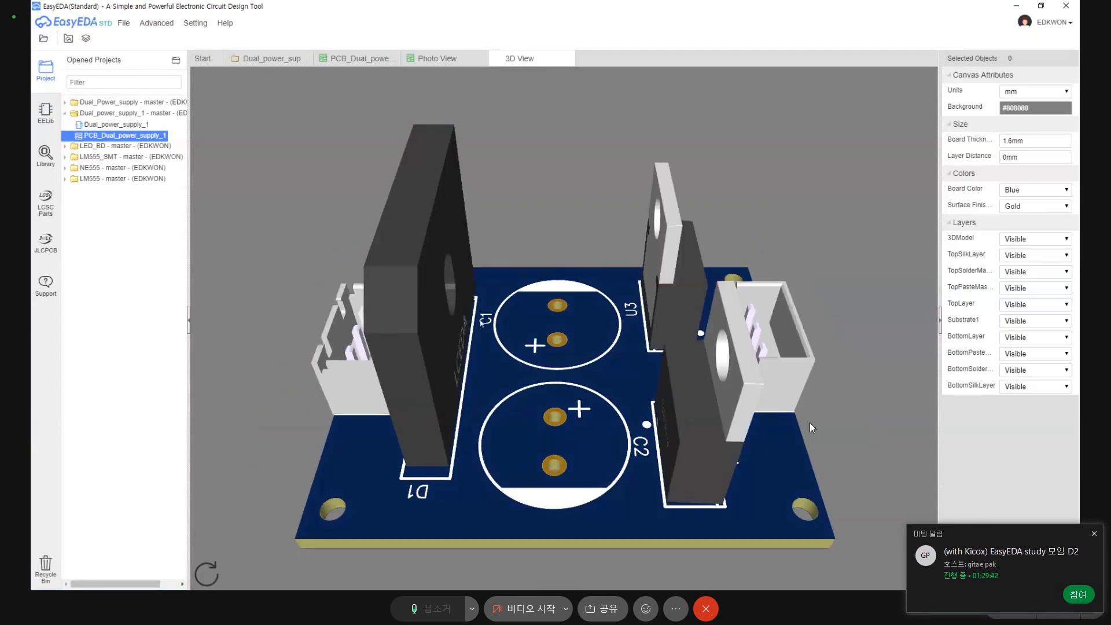
scroll(543, 393, down, 2)
drag(463, 404, 491, 498)
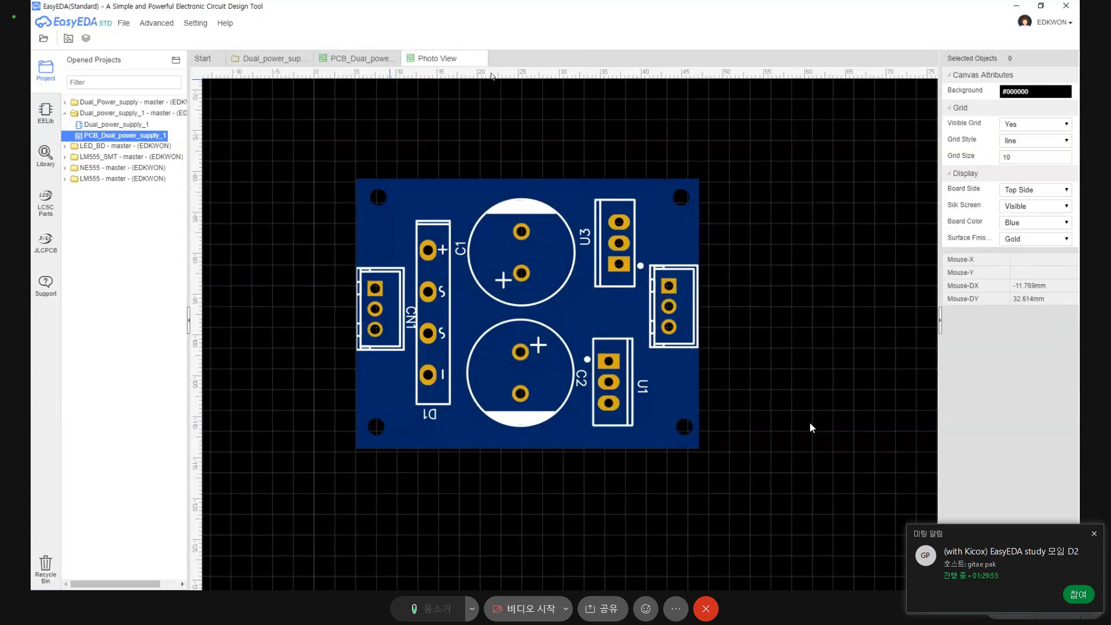
Close the 3D and photo views, consult the presentation's PCB design review slide, and return to the PCB in EasyEDA.
click(568, 59)
click(481, 58)
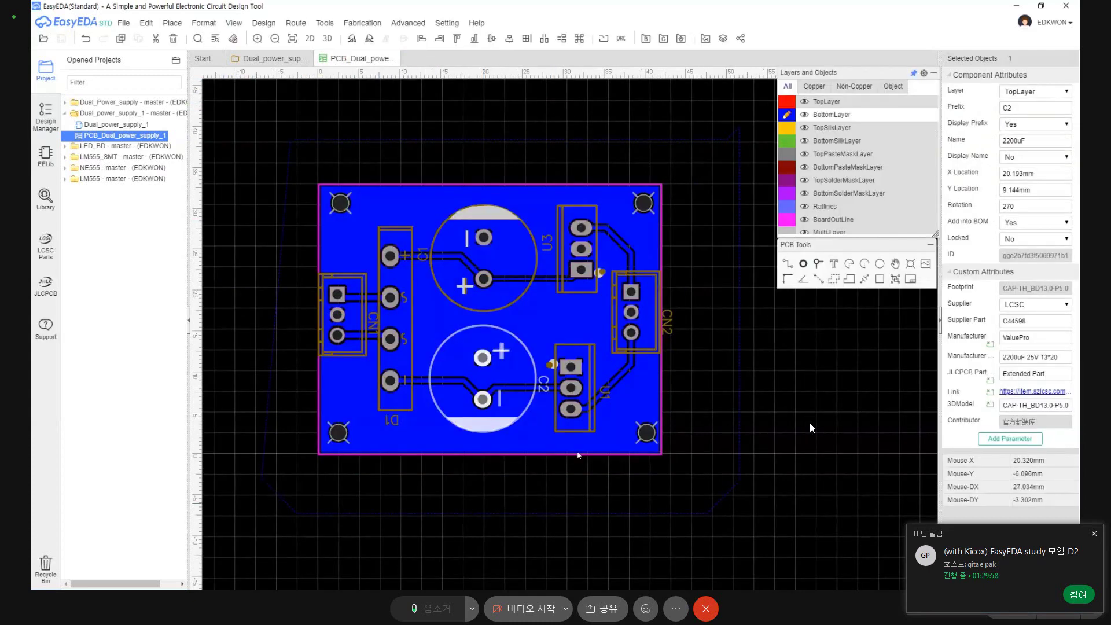
key(alt+Tab)
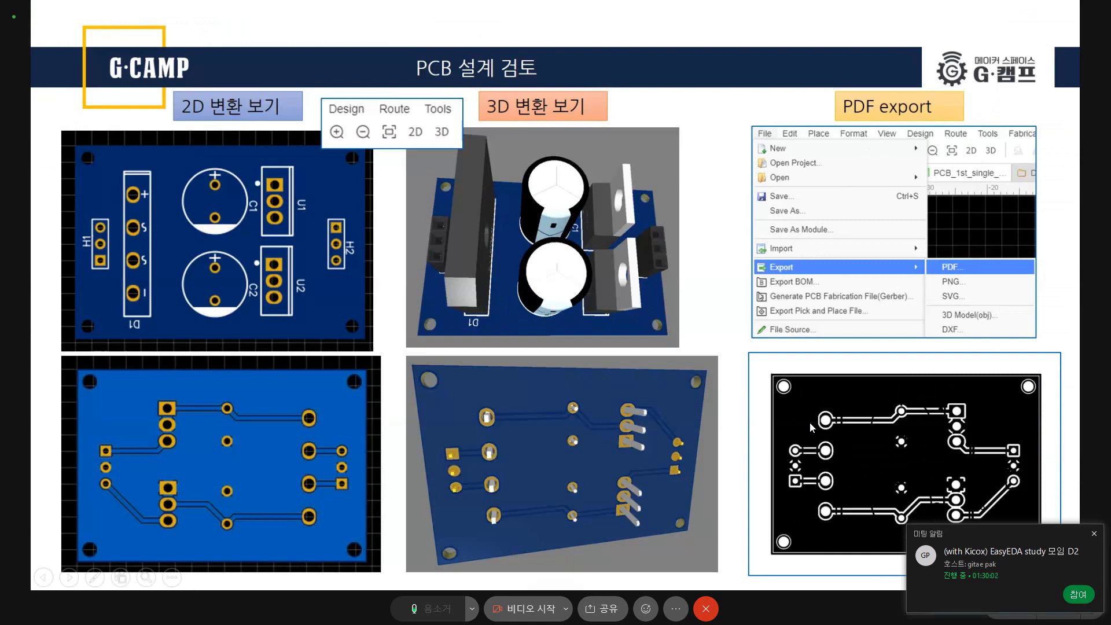
key(alt+Tab)
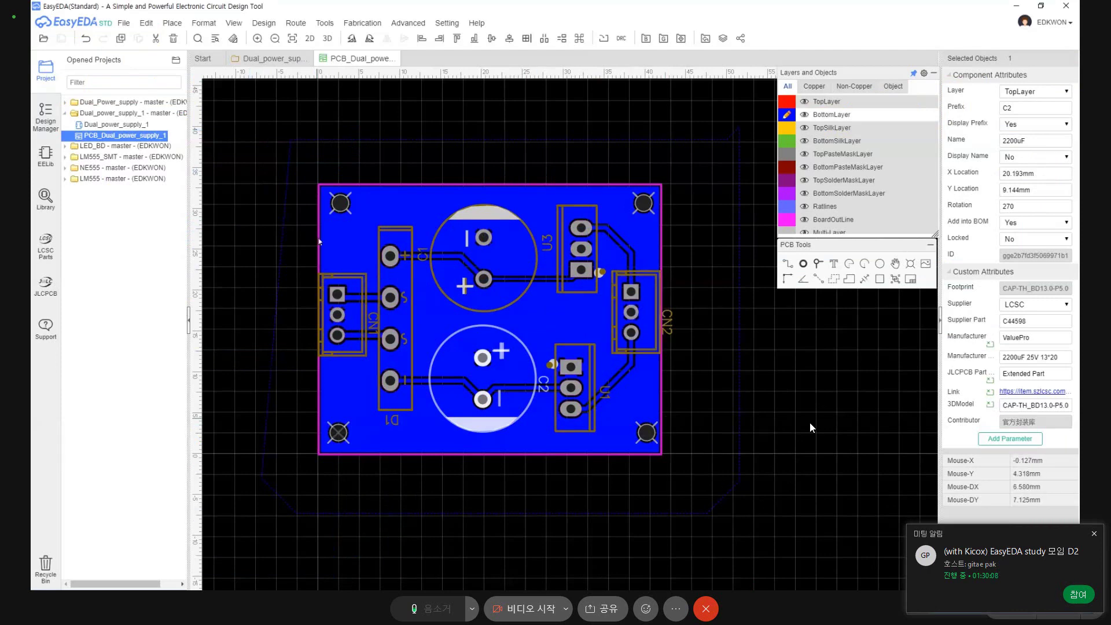
Delete the existing bottom-layer GND copper area surrounding the board.
click(740, 268)
key(Delete)
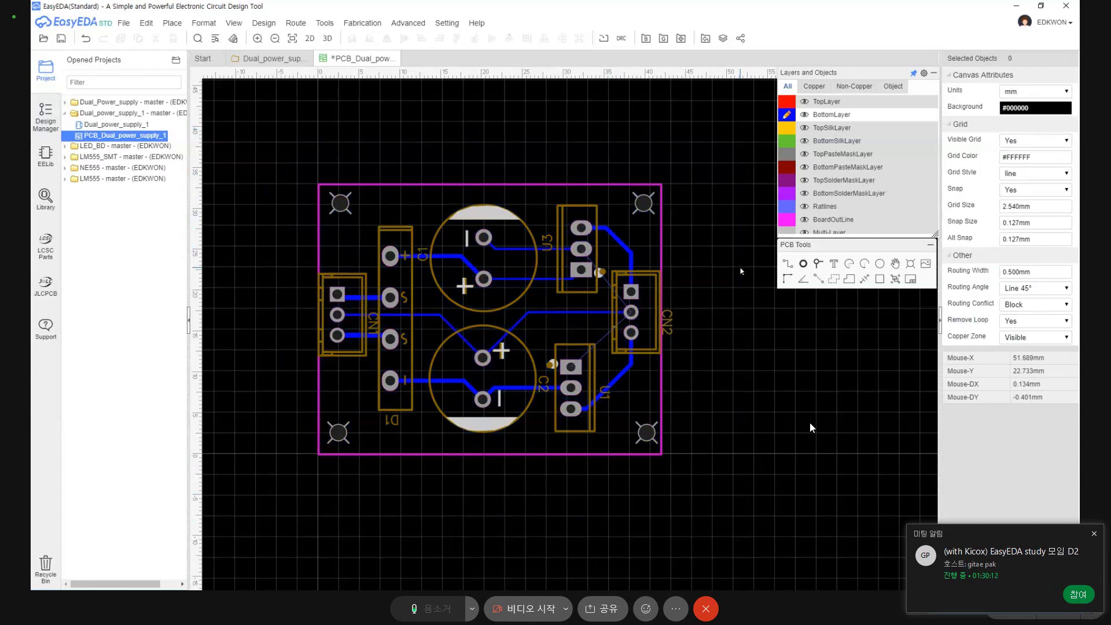
key(ctrl+z)
key(ctrl+y)
Draw a new bottom-layer copper area on the GND net enclosing the entire board outline, and save the PCB.
click(788, 280)
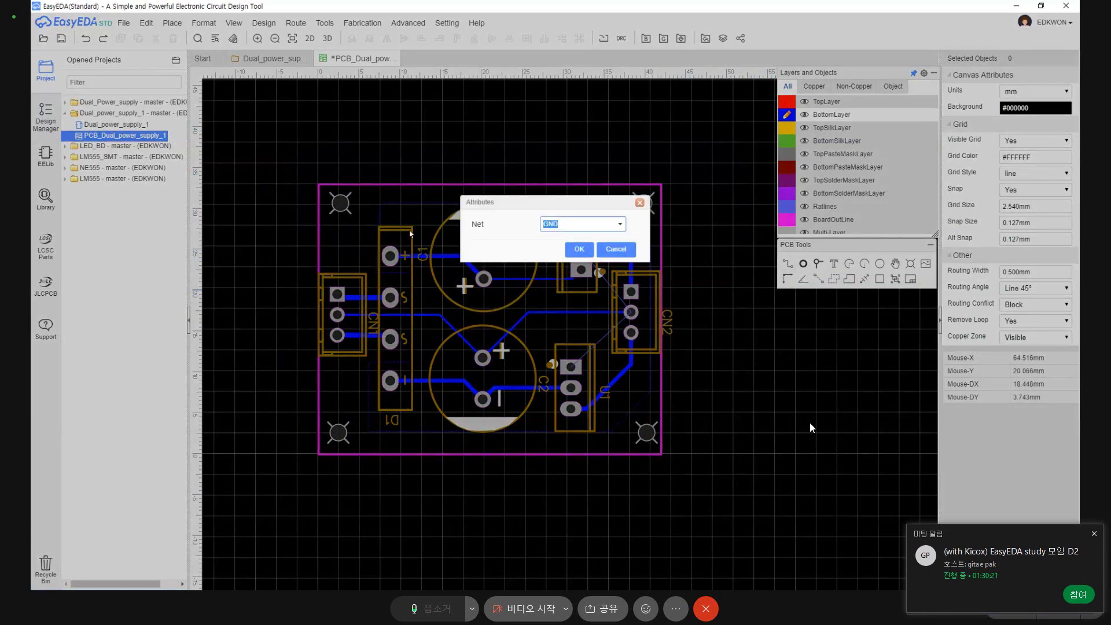
click(578, 250)
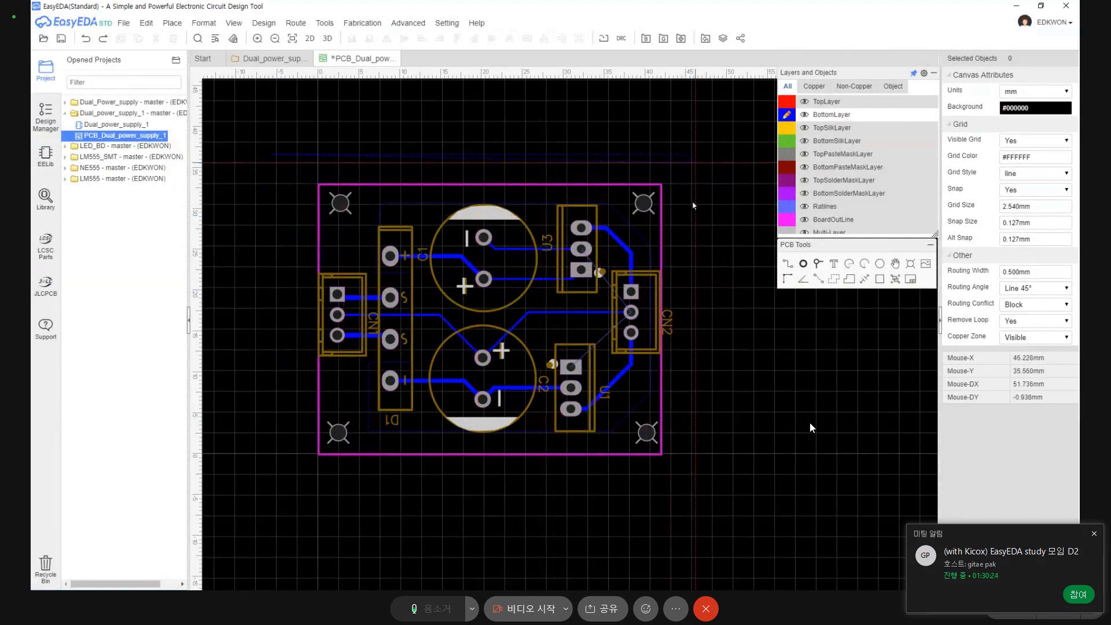
click(692, 495)
double_click(303, 493)
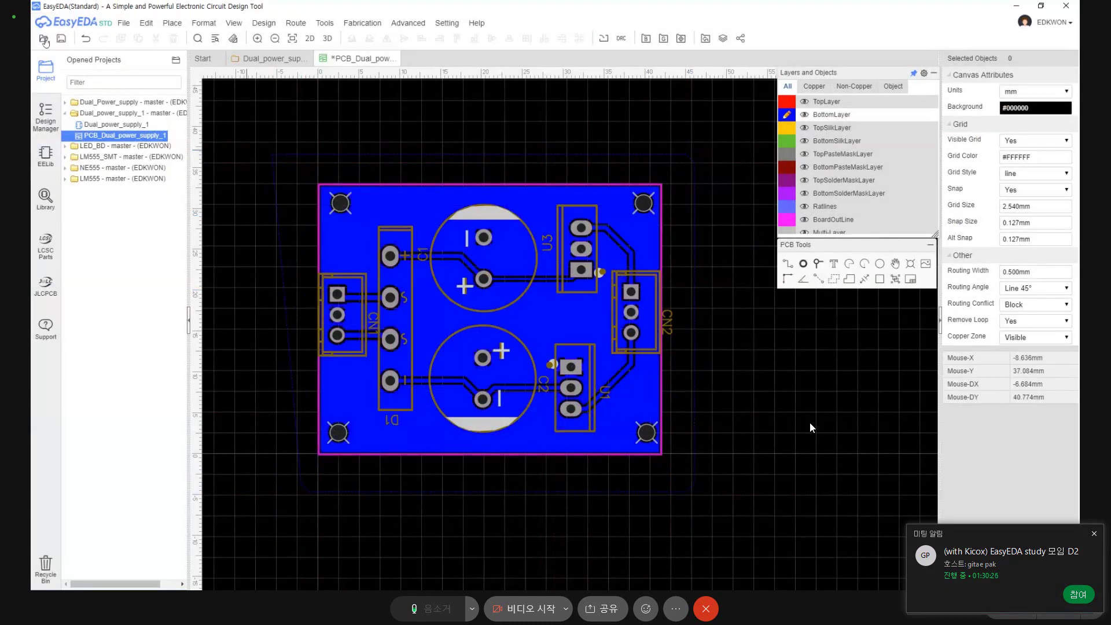
click(61, 40)
Export the PCB to the Downloads folder as a merged-layer, black-on-white PDF named PCB_PCB_Dual_power_supply_1_2021-08-10.pdf.
click(123, 23)
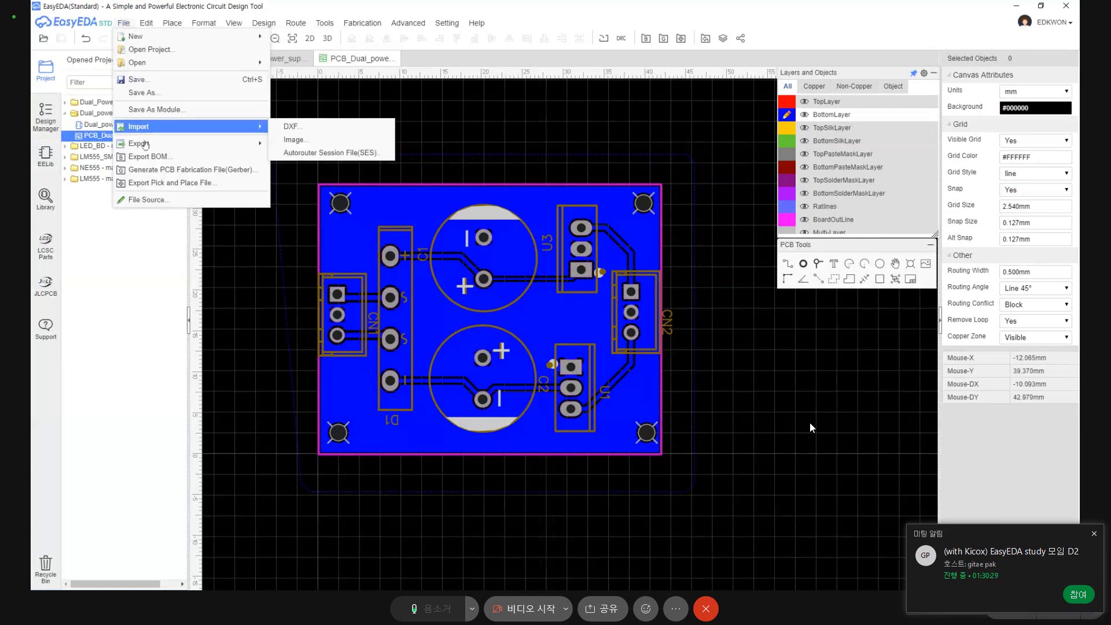
mouse_move(146, 144)
click(291, 143)
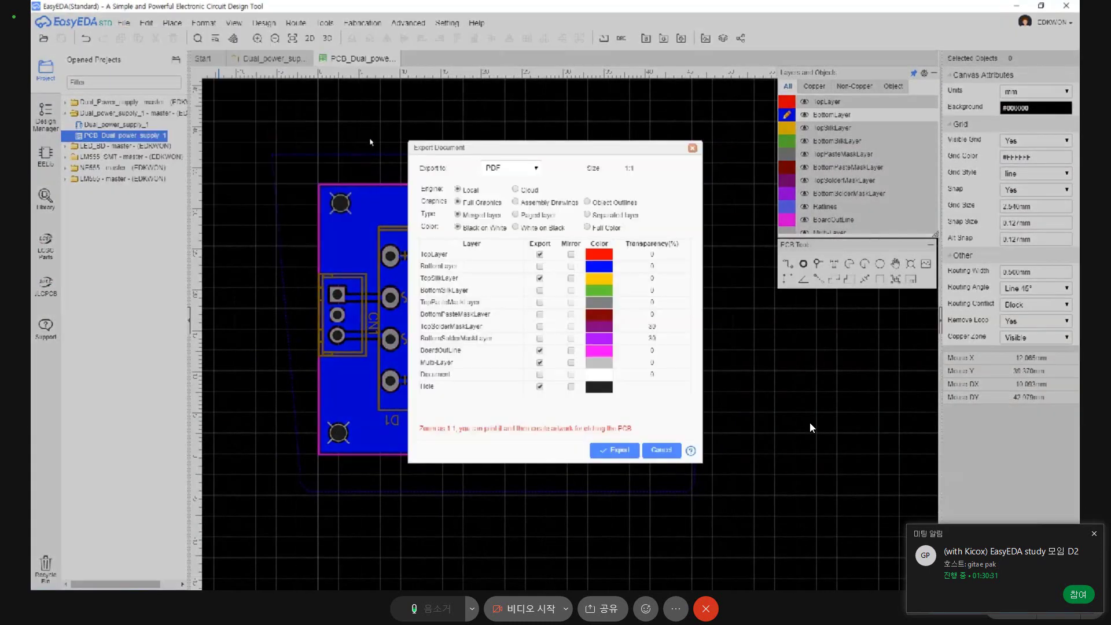
click(614, 450)
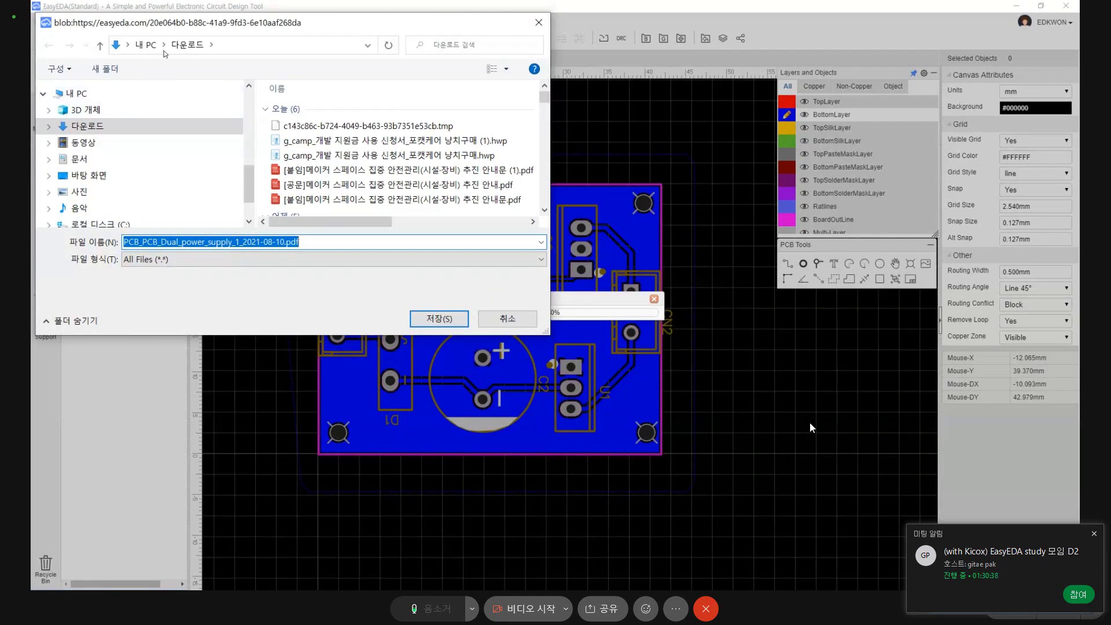
key(Return)
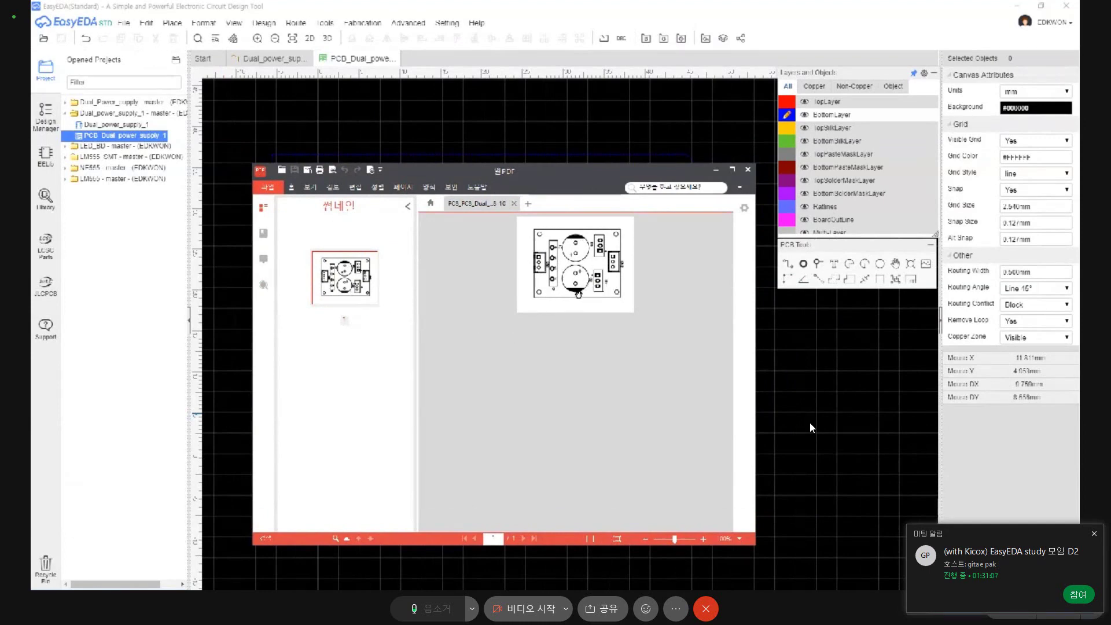
Examine the exported PDF of the board at 200% zoom and put the PDF viewer away.
click(290, 187)
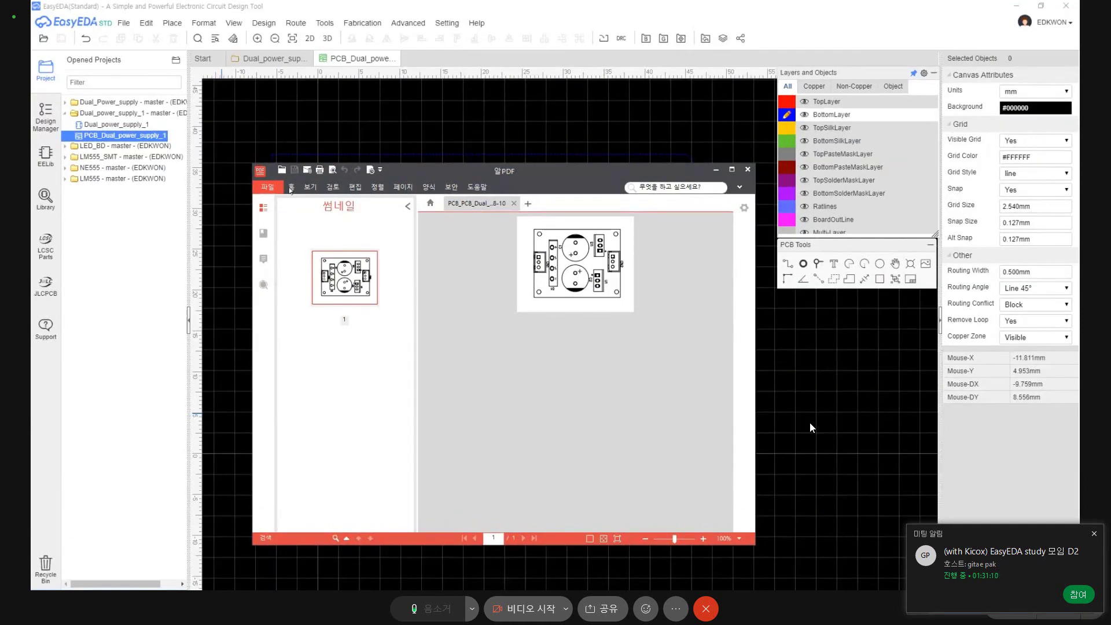
click(289, 212)
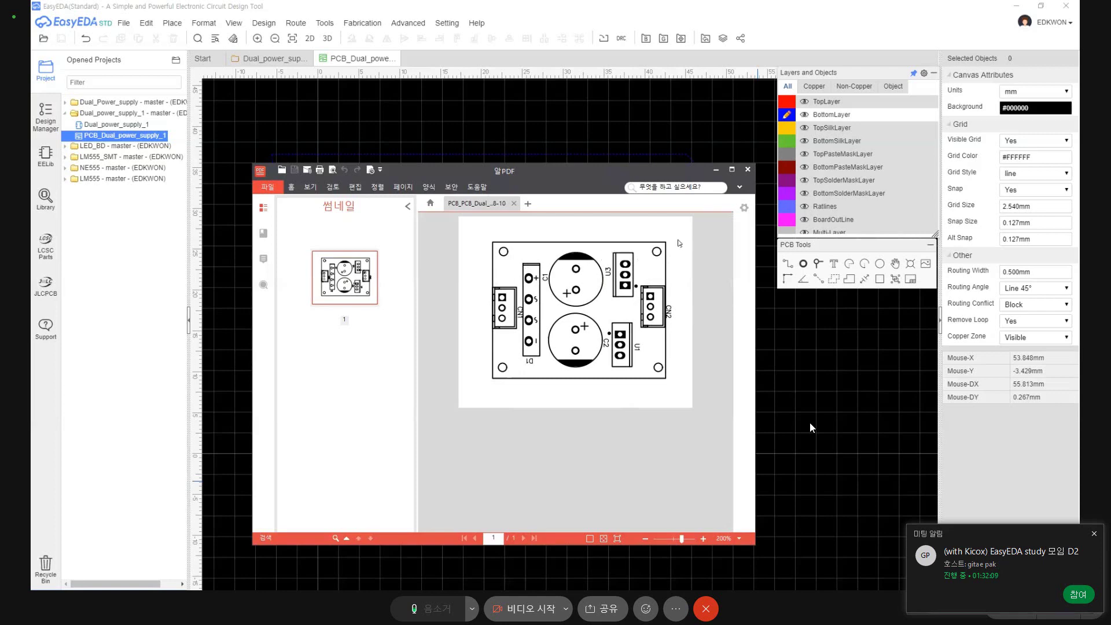
click(715, 171)
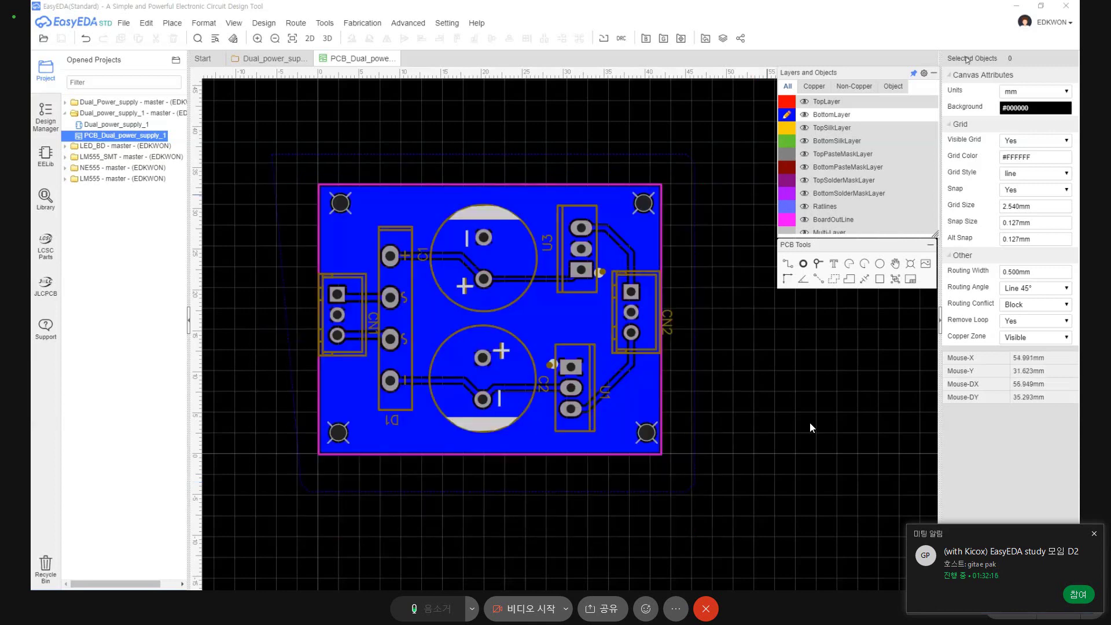
click(1016, 7)
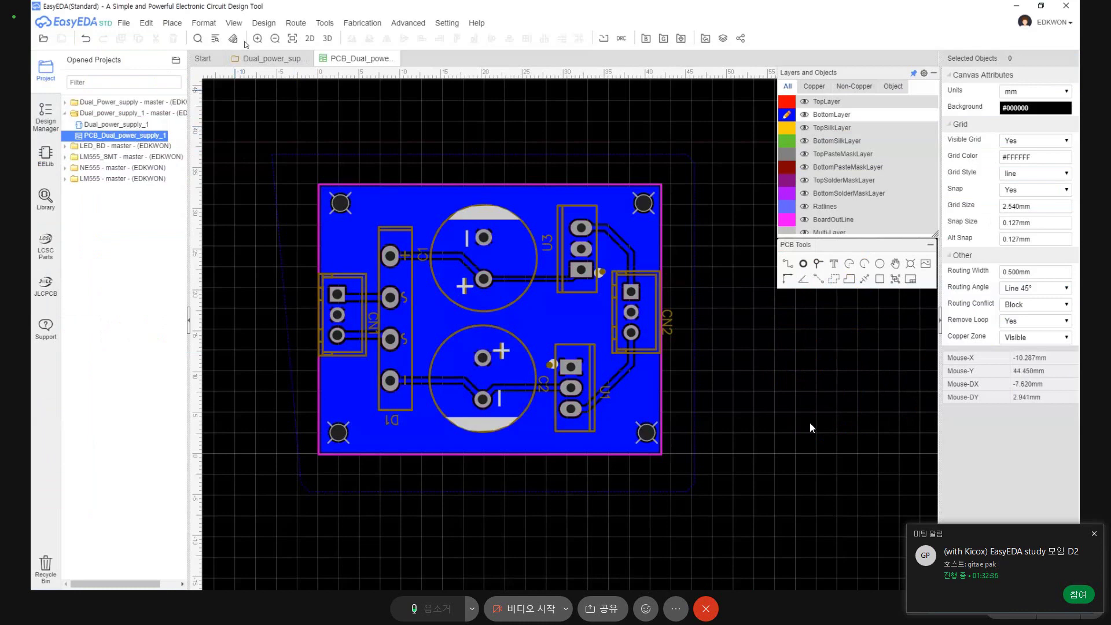
Run a design rule check on the PCB and inspect the board.
click(264, 23)
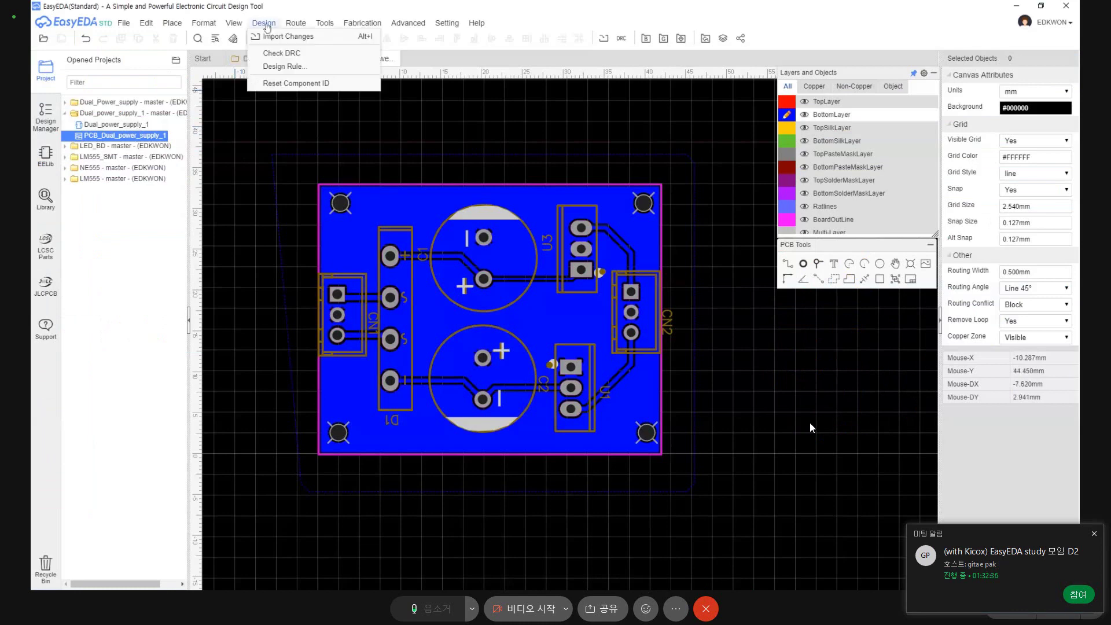
click(274, 55)
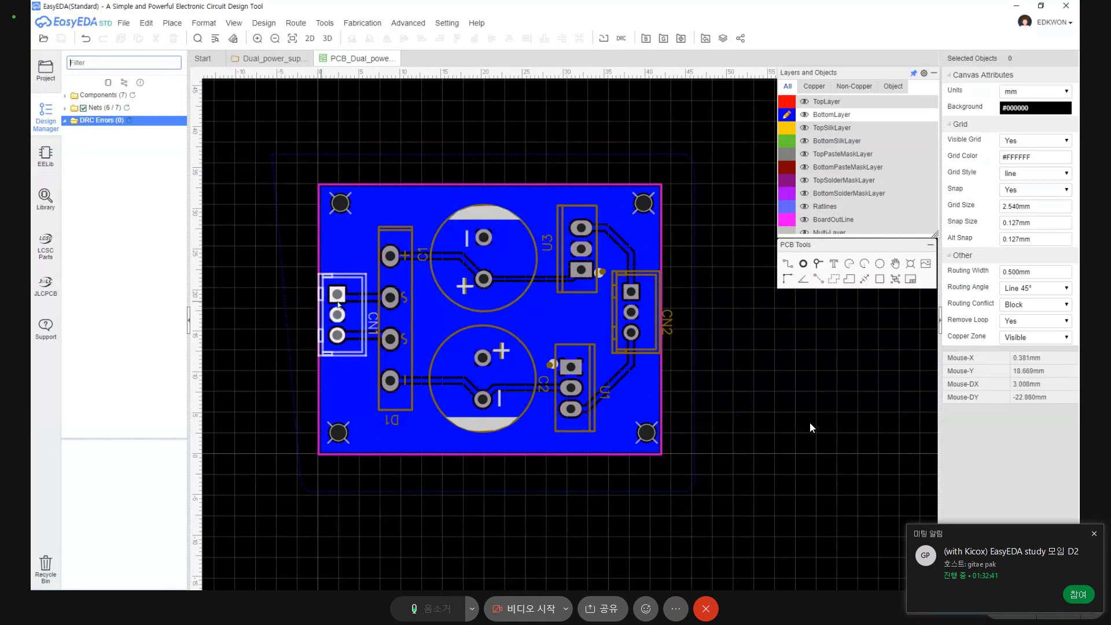
scroll(339, 305, up, 5)
scroll(338, 305, down, 5)
In the design rules, turn off Apply Design Rule While Routing and Auto Placing Via, and apply the settings.
click(325, 23)
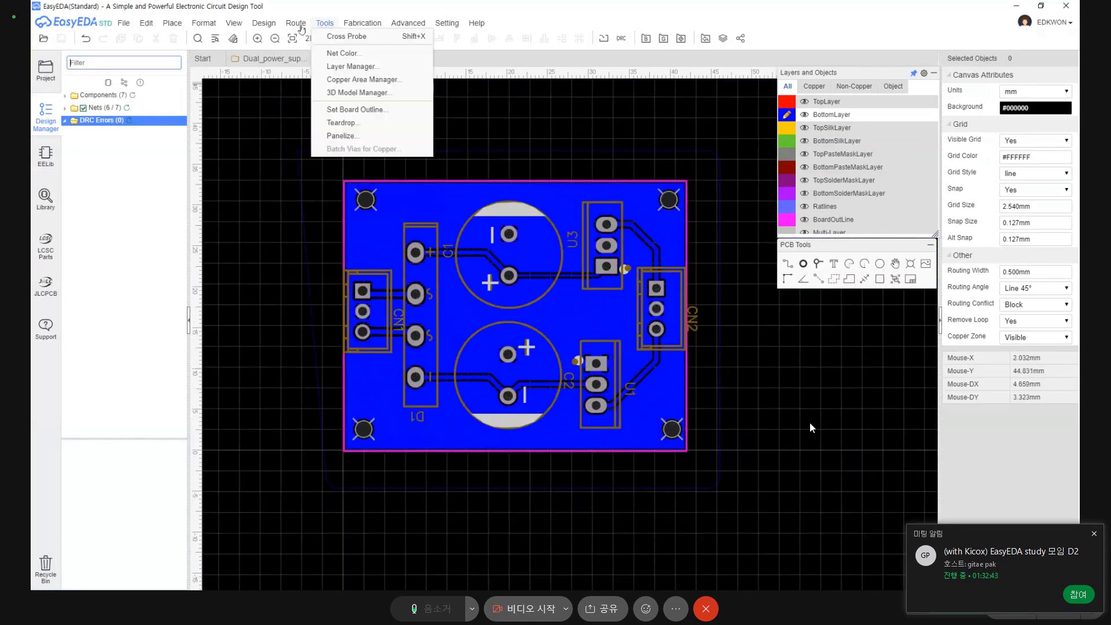
click(306, 26)
click(306, 27)
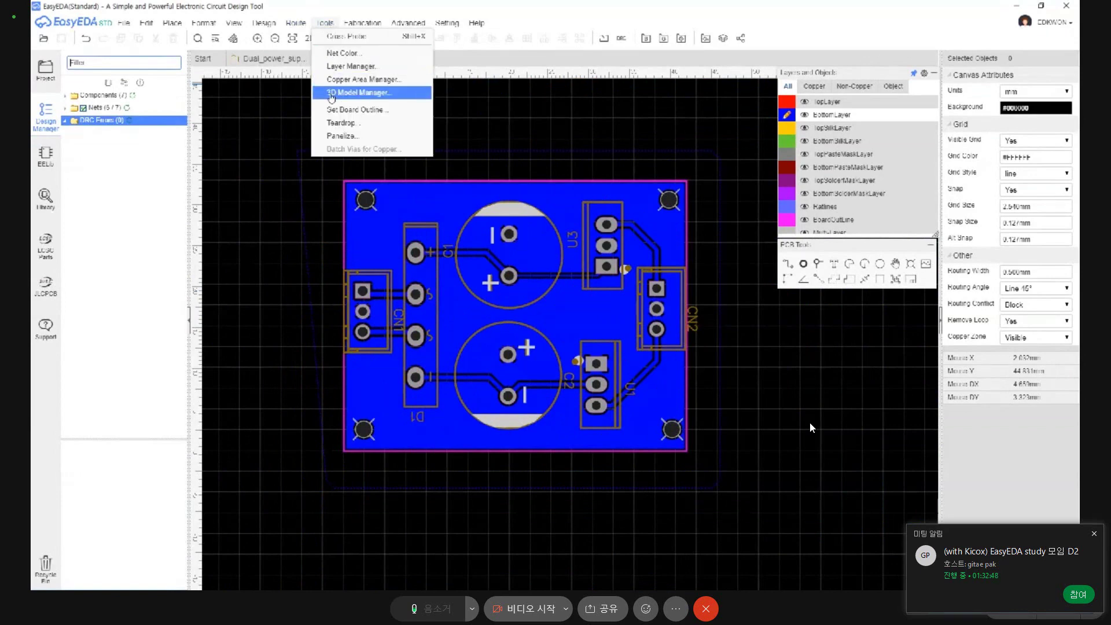
mouse_move(265, 26)
click(283, 66)
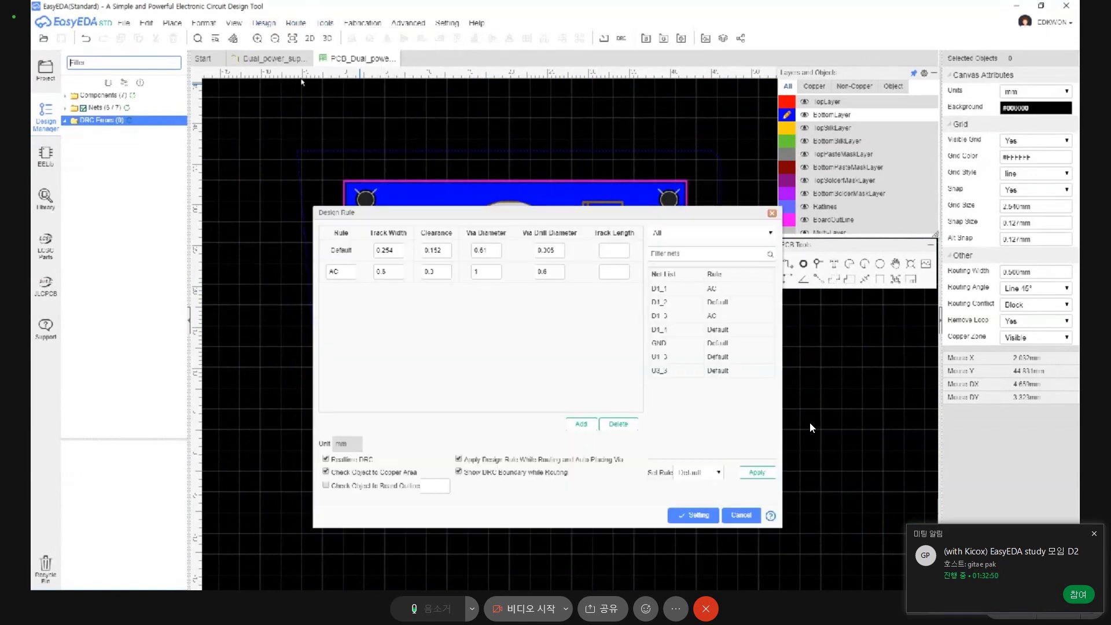
click(458, 459)
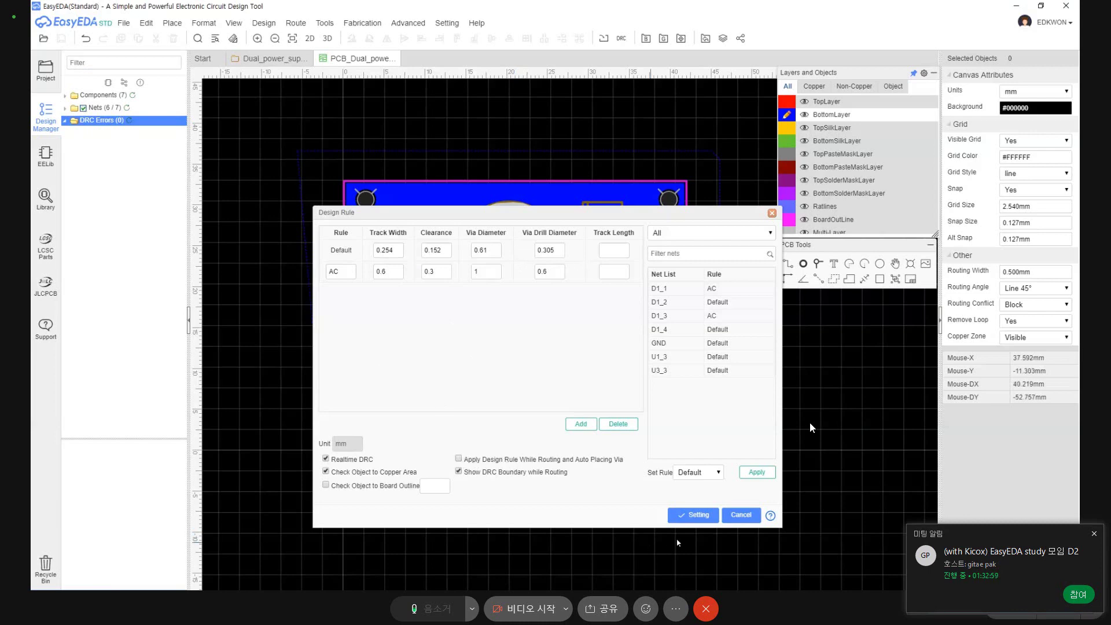
click(676, 515)
Set the width of the D1_3 track between CN1's square pad and D1 to 0.3 mm.
scroll(515, 421, up, 4)
right_drag(405, 220, 596, 440)
click(335, 242)
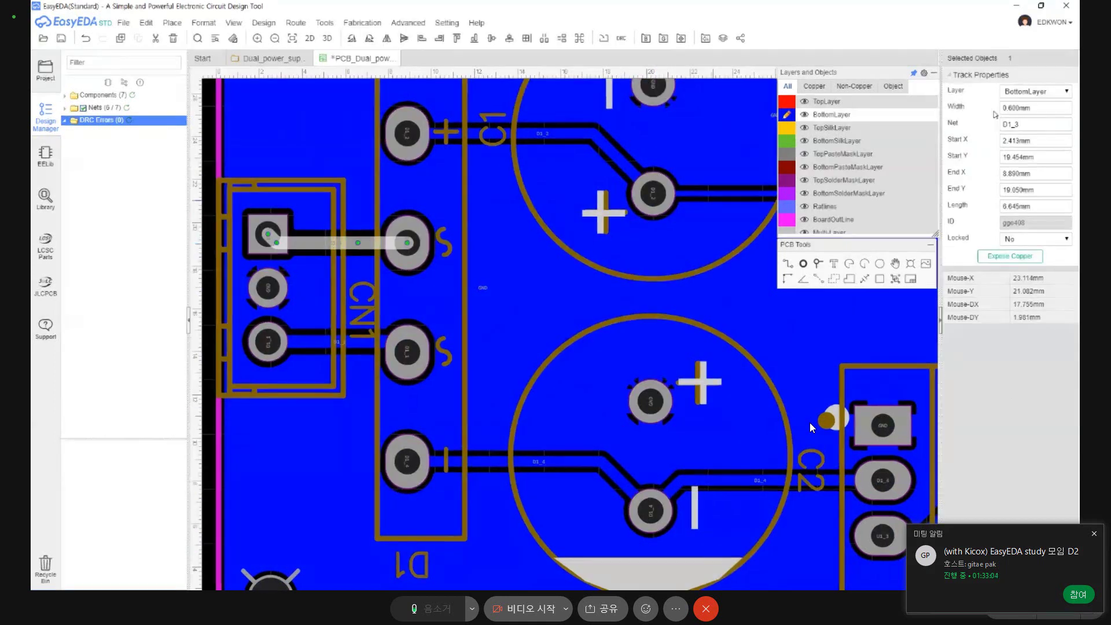
click(1035, 108)
text(0.3)
key(Return)
key(k)
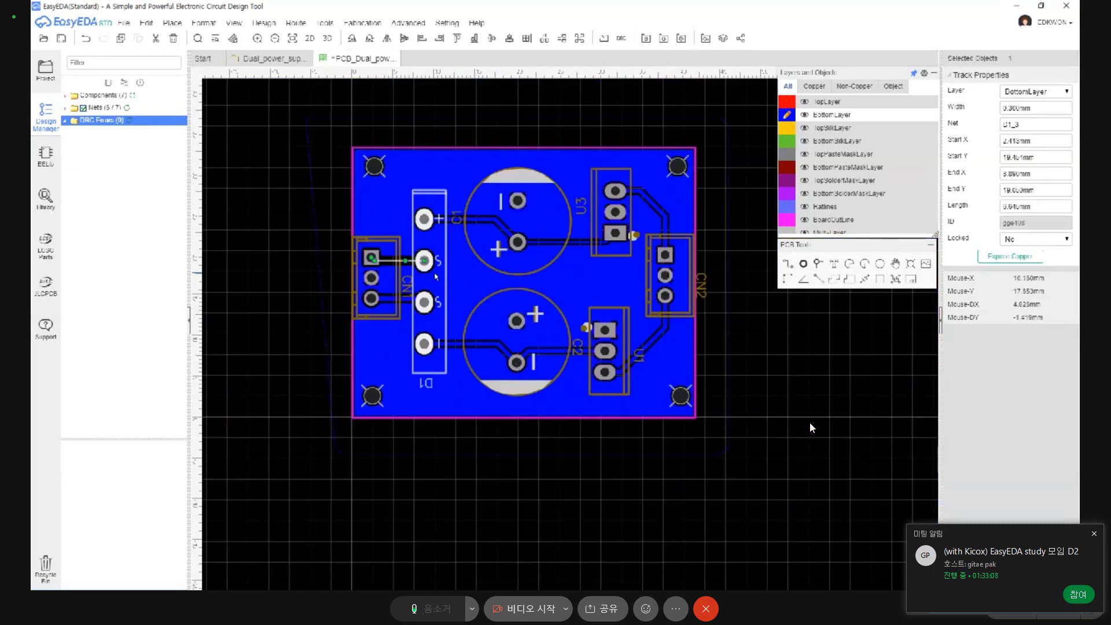
Run the design rule check again and locate the reported Track Width error on the board.
click(294, 24)
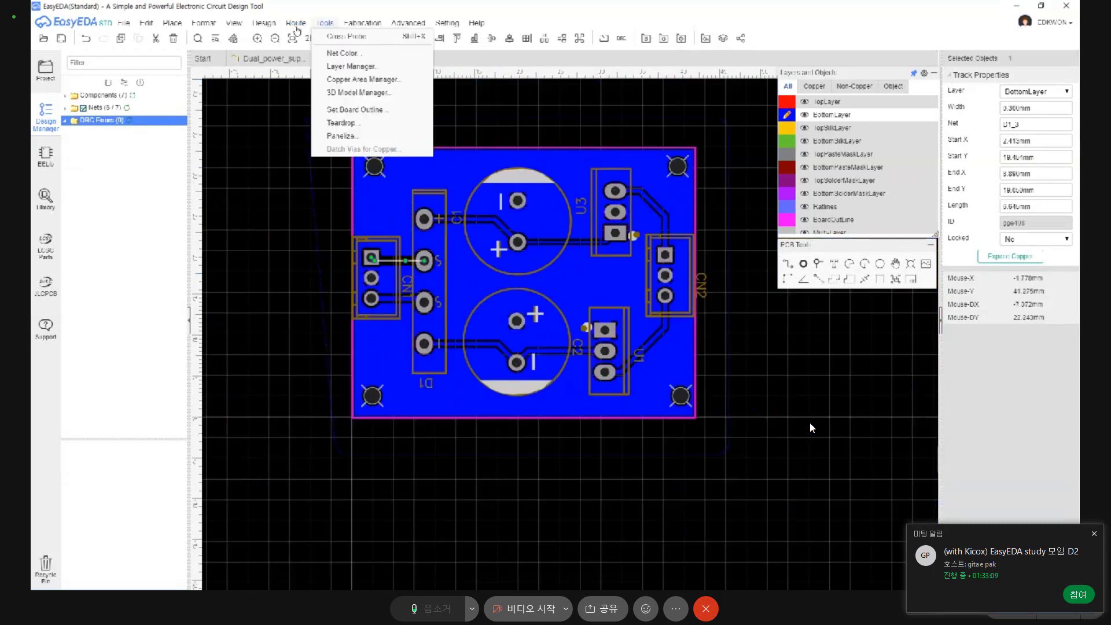
mouse_move(263, 23)
click(281, 50)
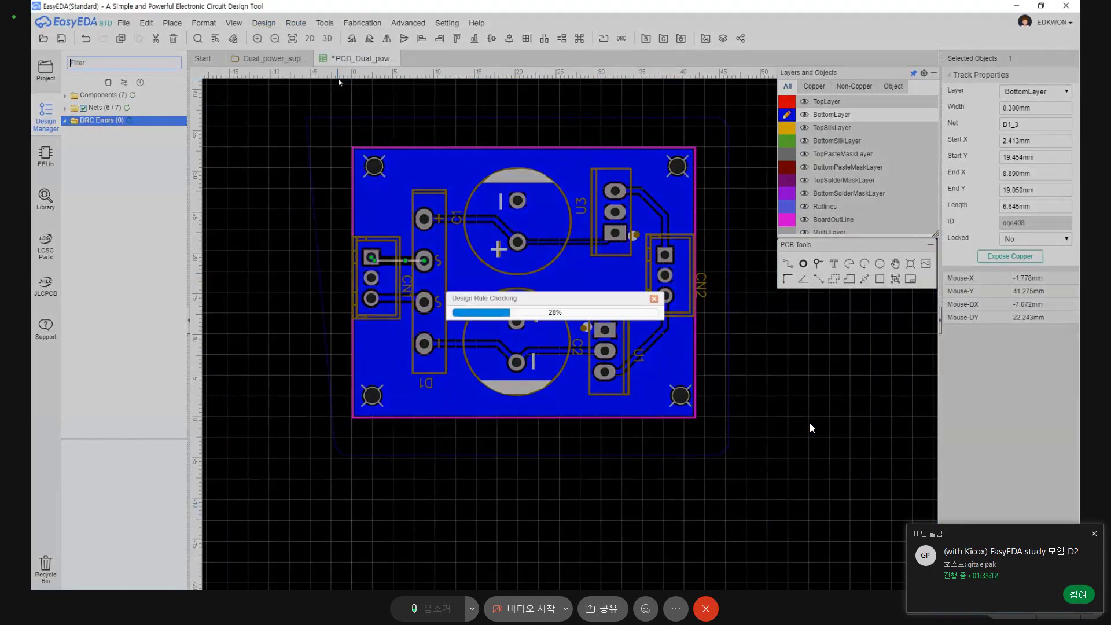
click(102, 134)
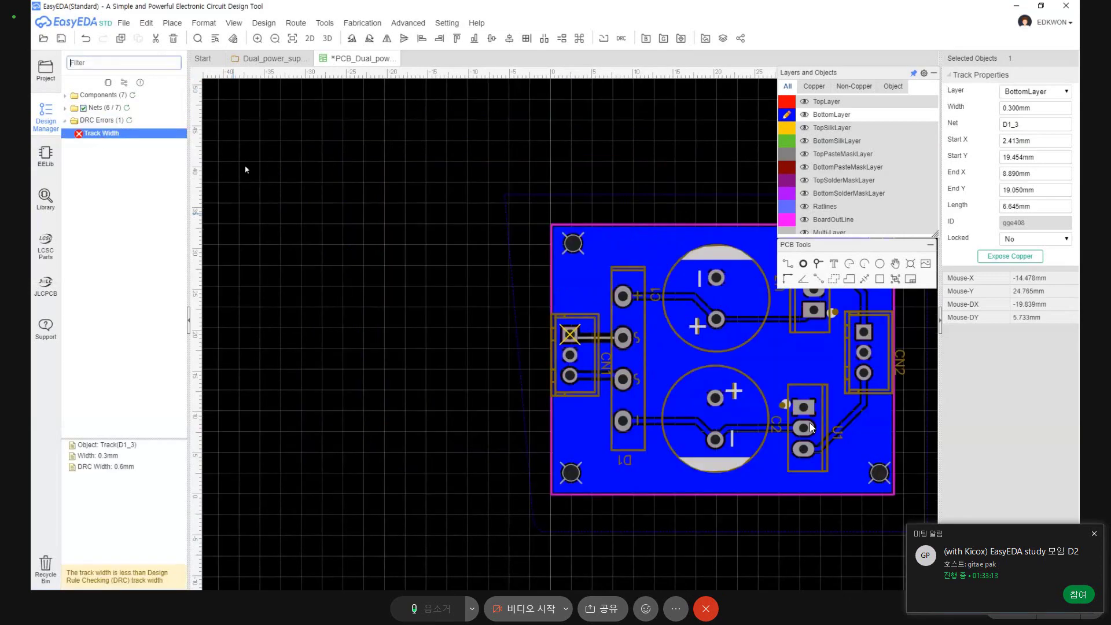
scroll(589, 357, up, 2)
scroll(636, 301, down, 1)
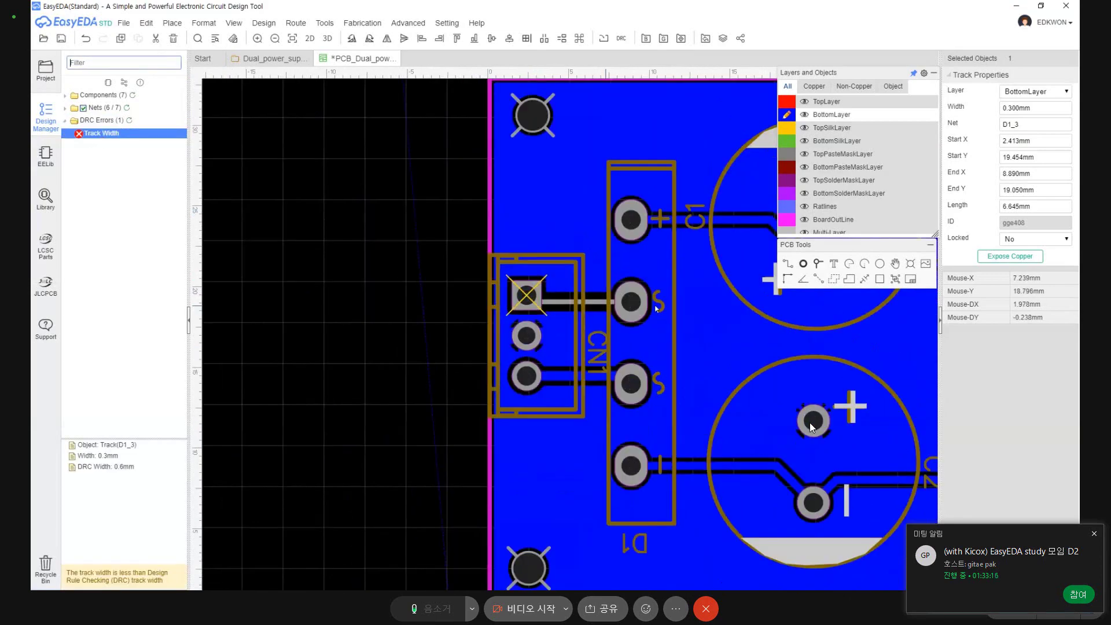
scroll(635, 300, down, 3)
scroll(535, 292, up, 4)
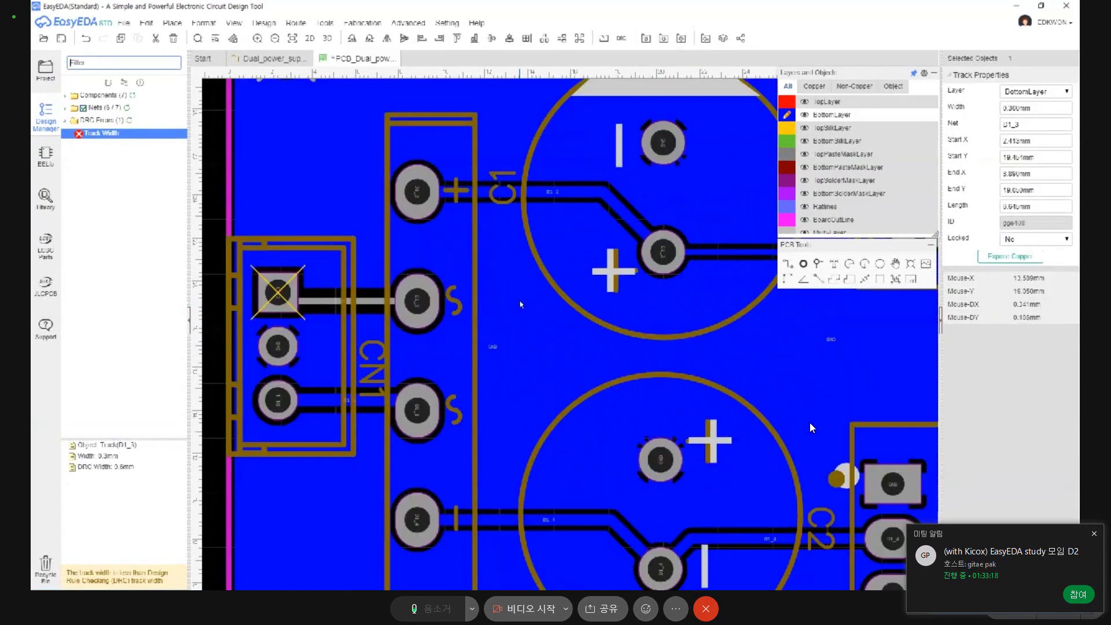
scroll(523, 294, down, 1)
Delete the D1_2 track running from C1's positive pad to U3's square pad.
click(629, 270)
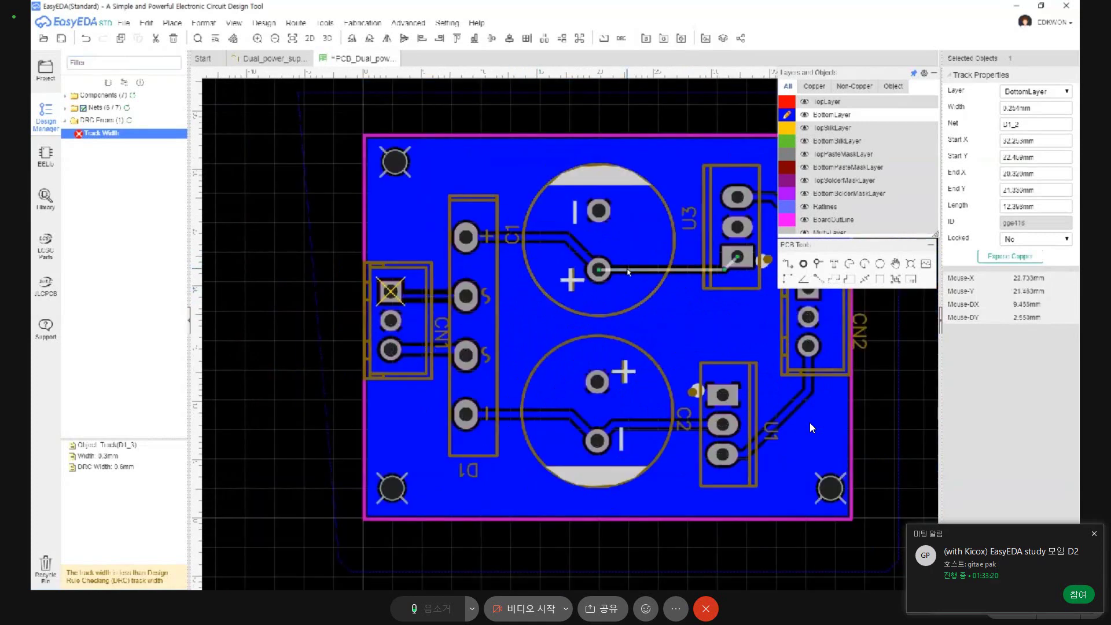
key(Escape)
click(167, 135)
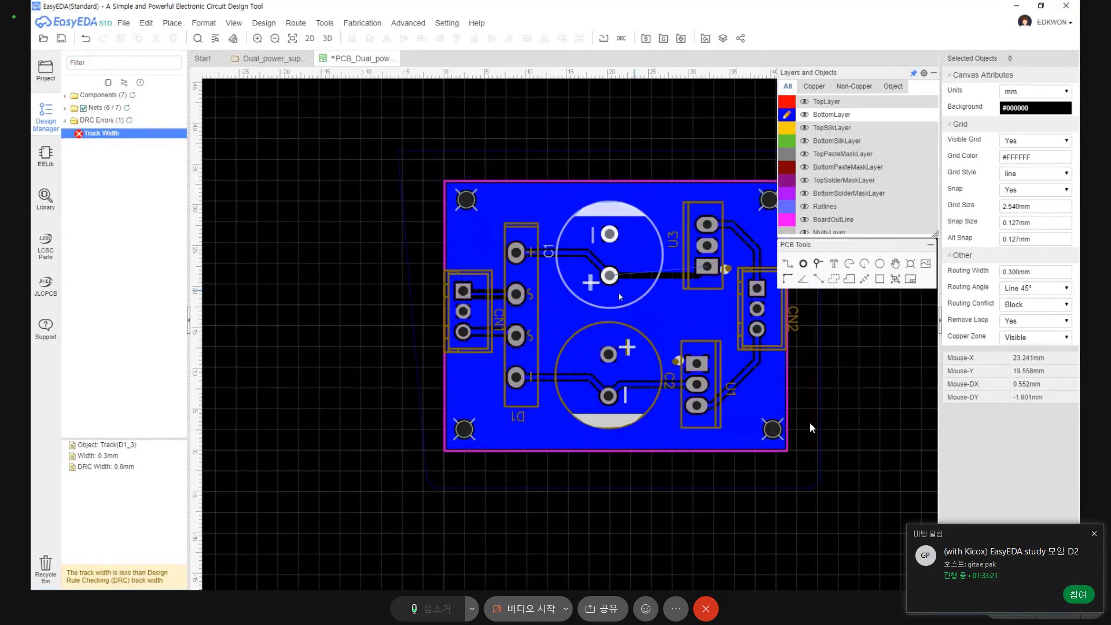
Rerun the design rule check and inspect the area between C1 and U3 where the track is missing.
click(264, 23)
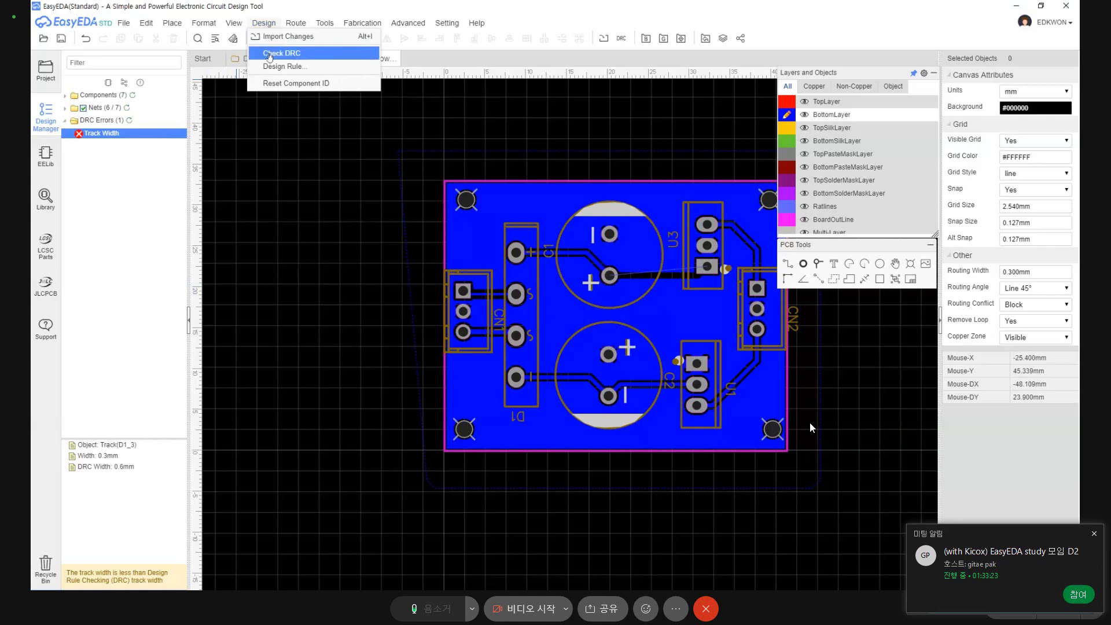
click(269, 55)
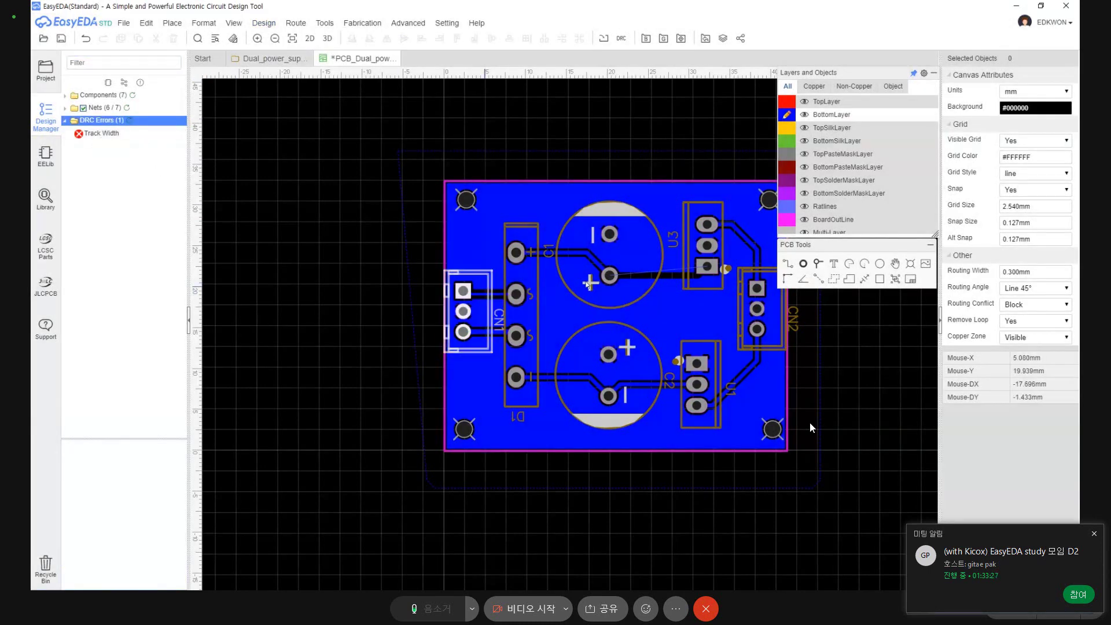
scroll(604, 280, up, 3)
scroll(579, 278, right, 6)
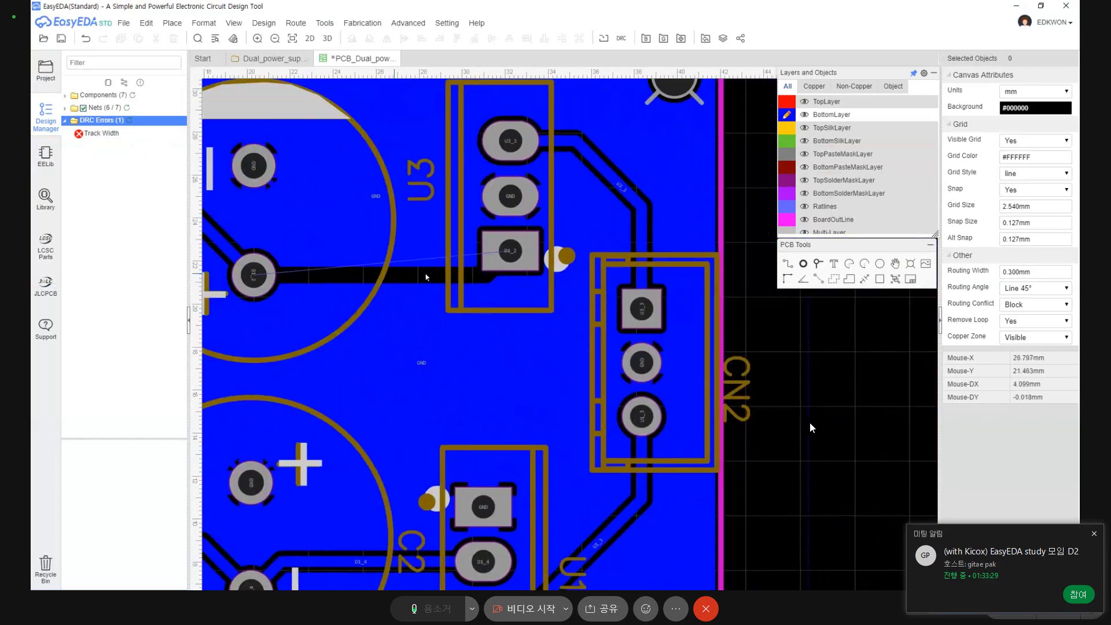
scroll(440, 272, up, 2)
scroll(371, 267, down, 4)
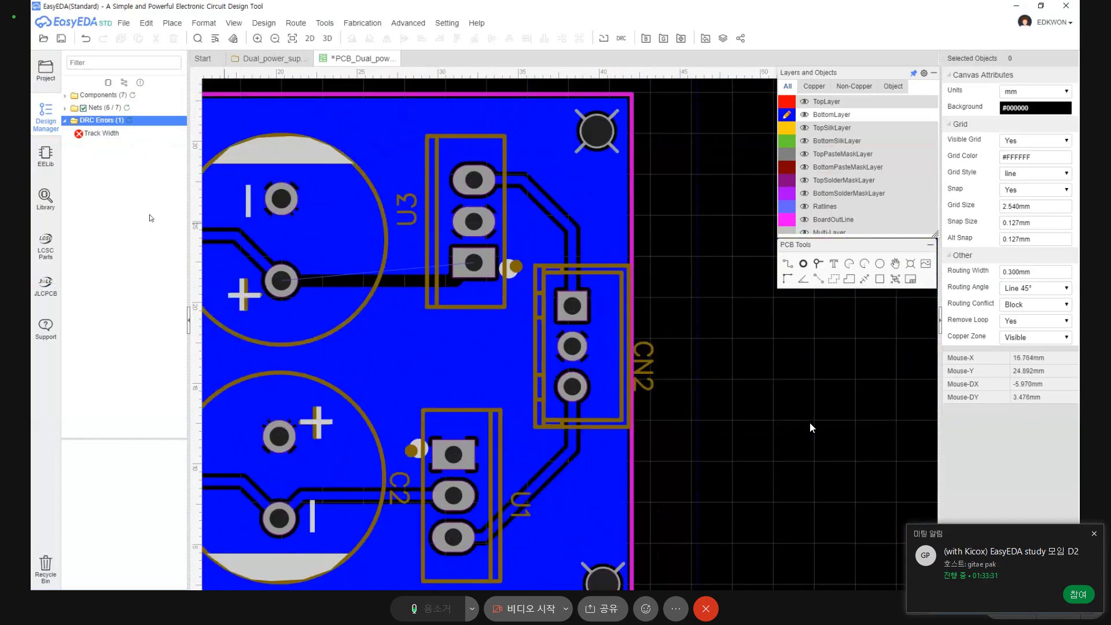
List the nets in the design manager, highlight the GND net and examine its connections across the board.
click(98, 108)
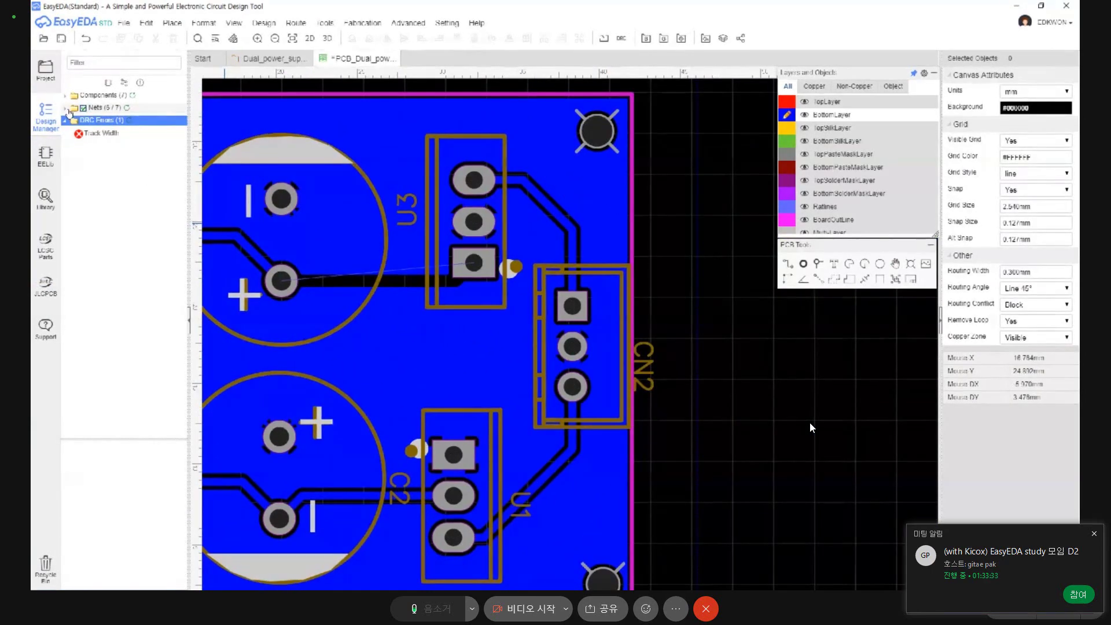
click(94, 122)
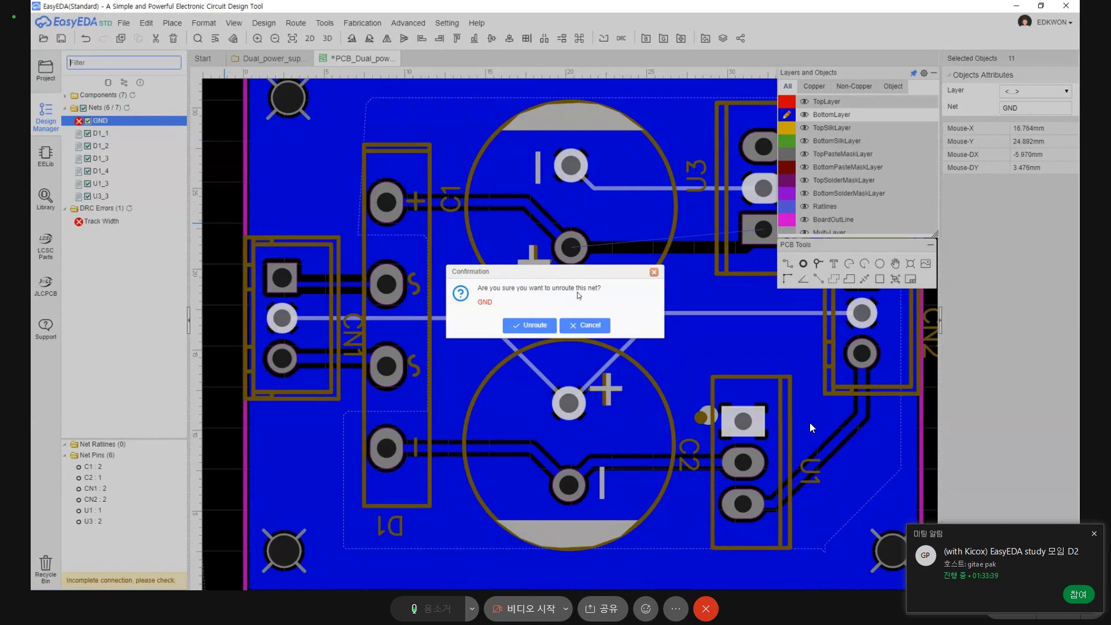
click(533, 325)
scroll(627, 315, up, 2)
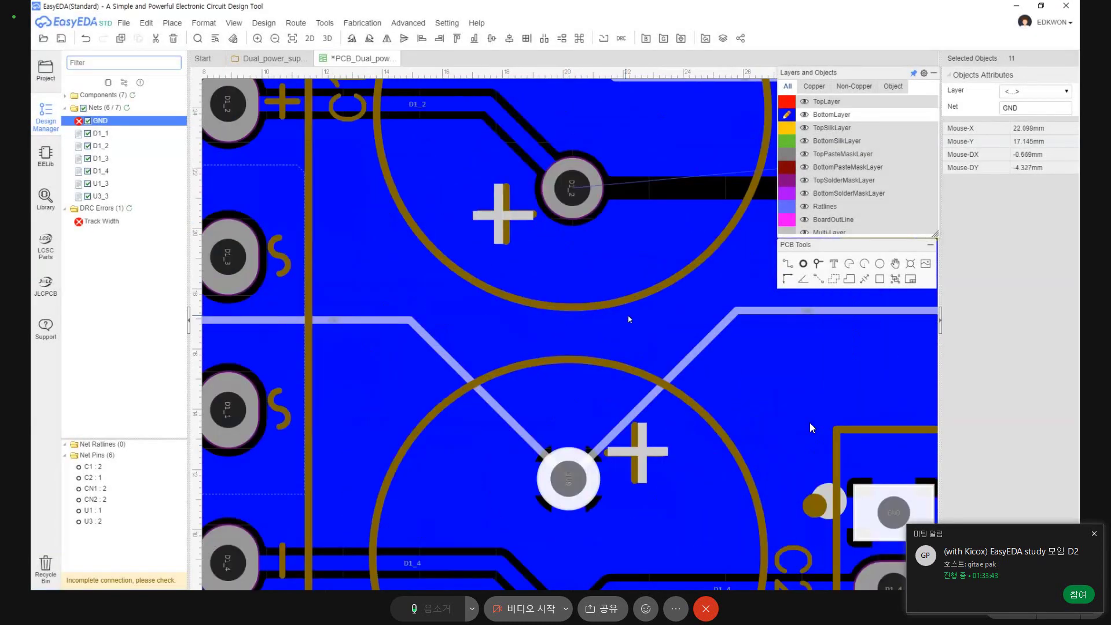
scroll(579, 346, down, 4)
right_drag(578, 342, 460, 340)
right_drag(355, 244, 360, 238)
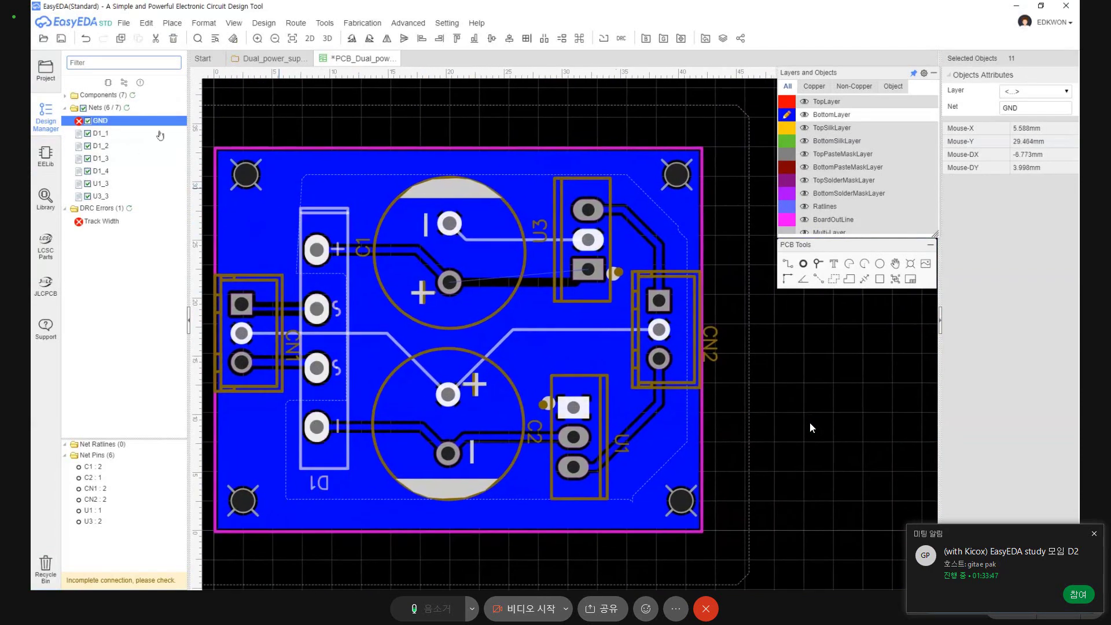
Unroute the GND net so its separate tracks are removed from the board.
click(103, 122)
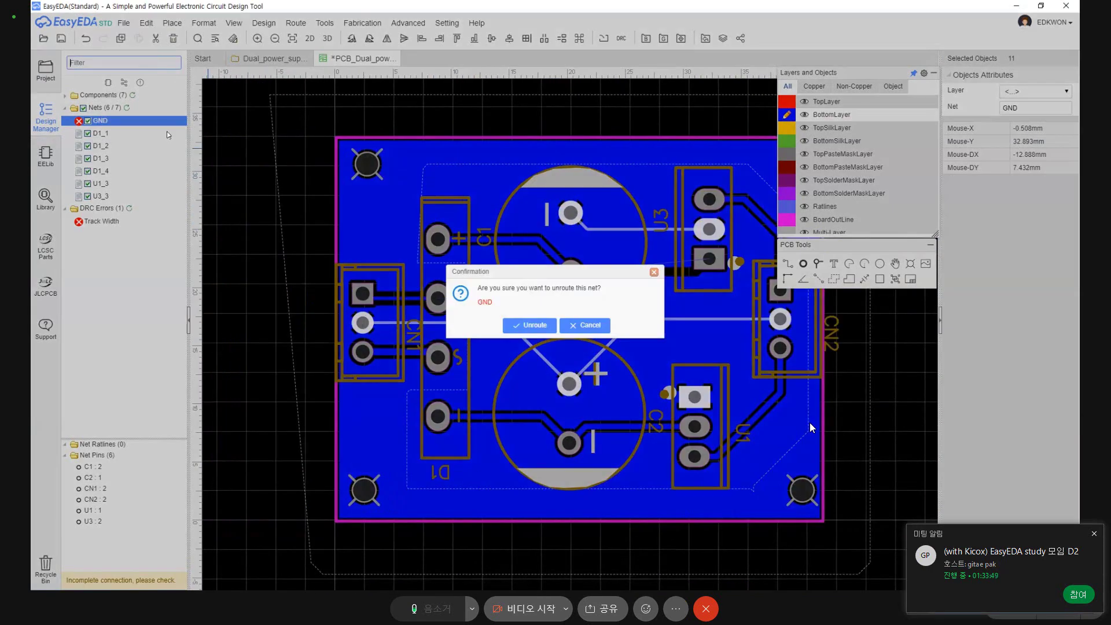
click(531, 324)
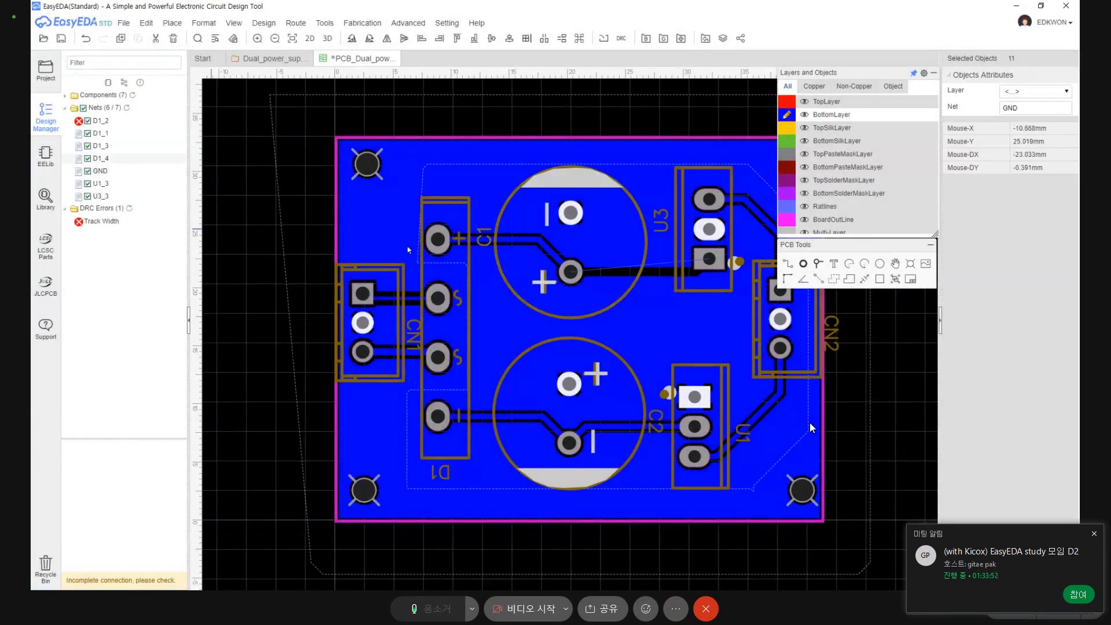
right_drag(579, 312, 504, 351)
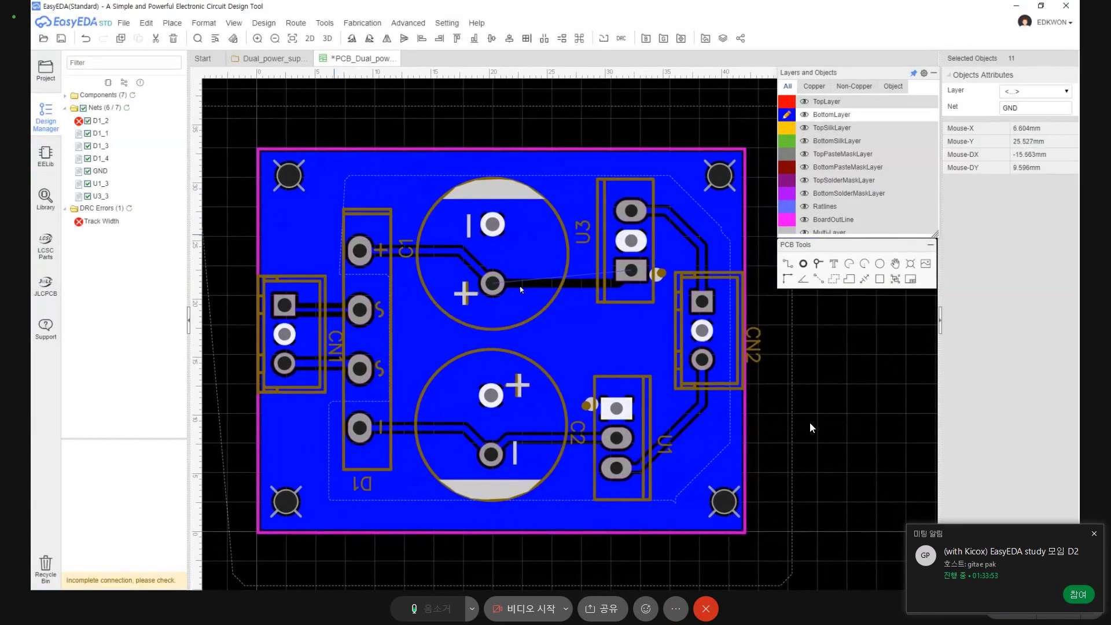
Inspect U3's square pad on net D1_2 and list the board's components in the design manager.
click(635, 273)
scroll(635, 273, up, 5)
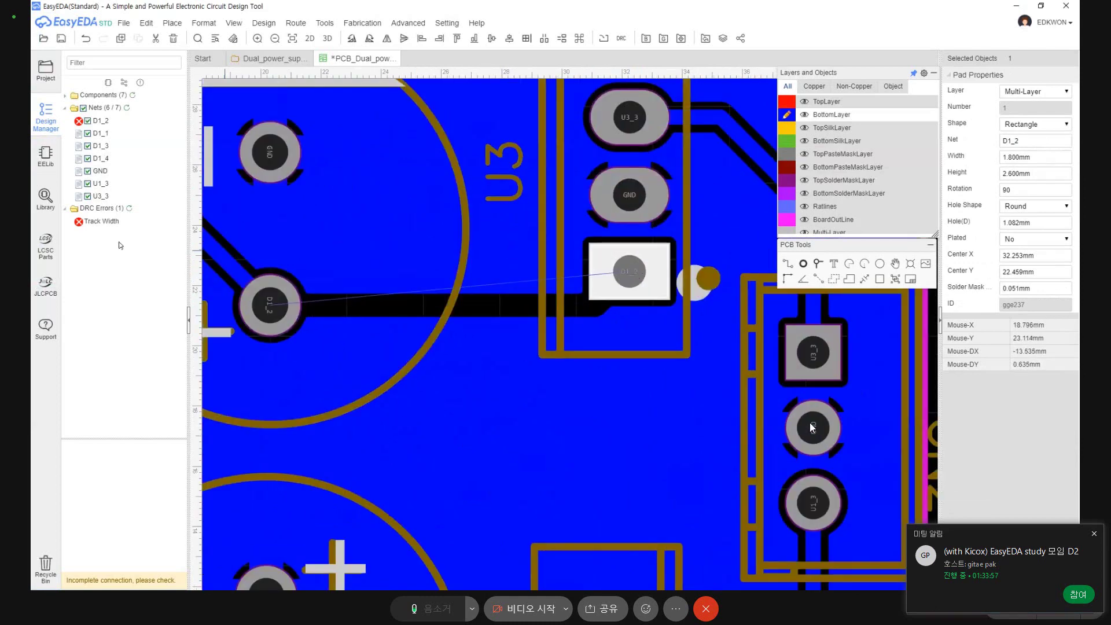
click(111, 209)
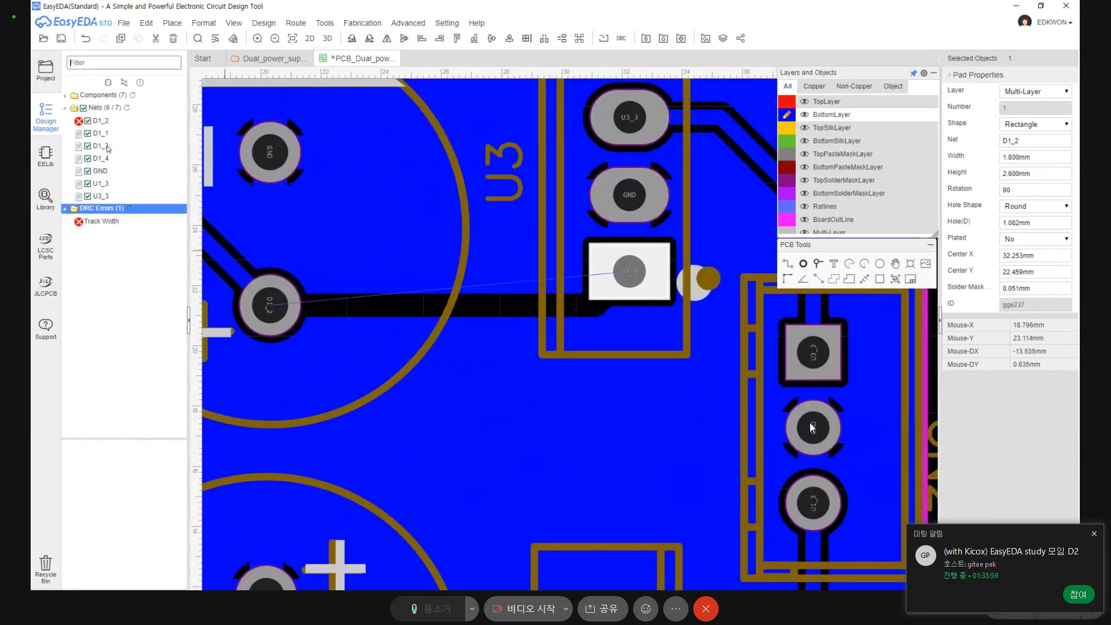
double_click(69, 96)
scroll(356, 229, down, 5)
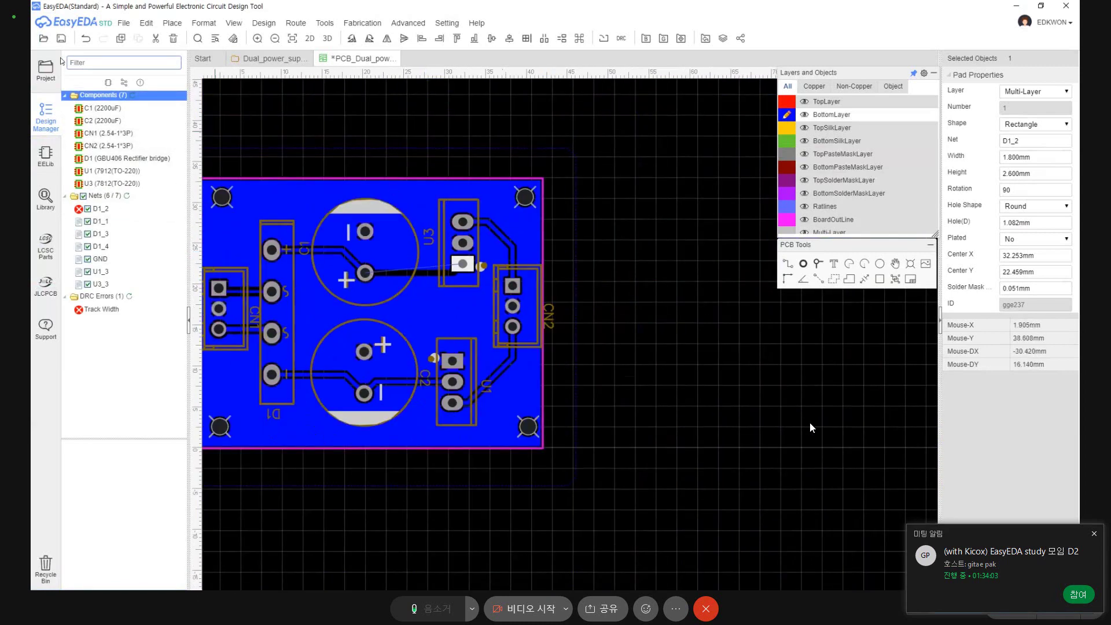
Save the PCB and run the design rule check again.
click(59, 39)
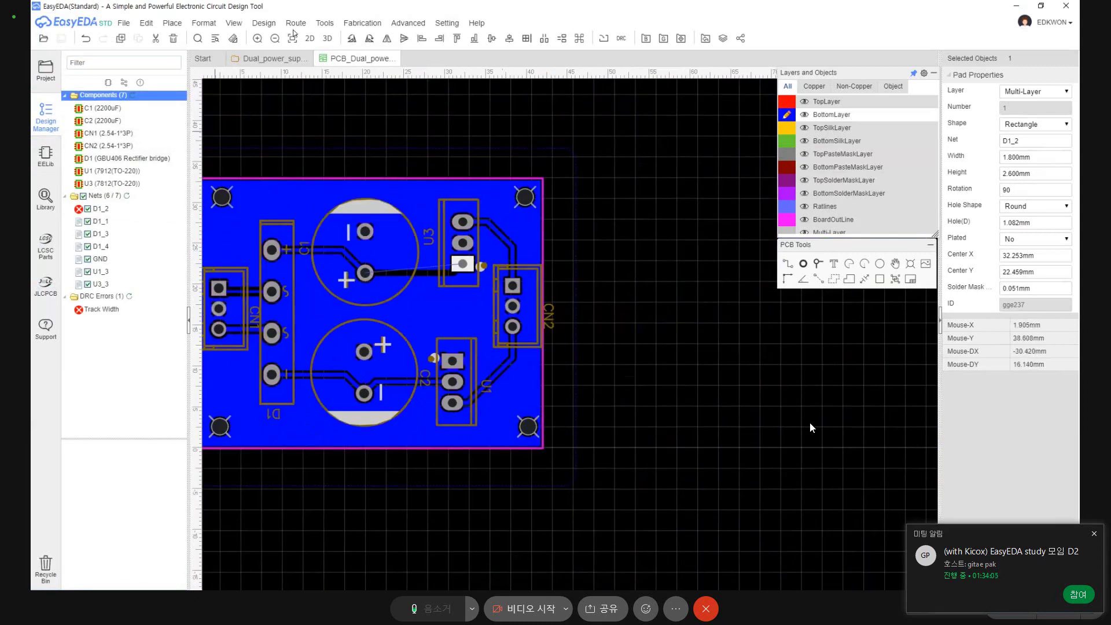
click(263, 23)
click(276, 58)
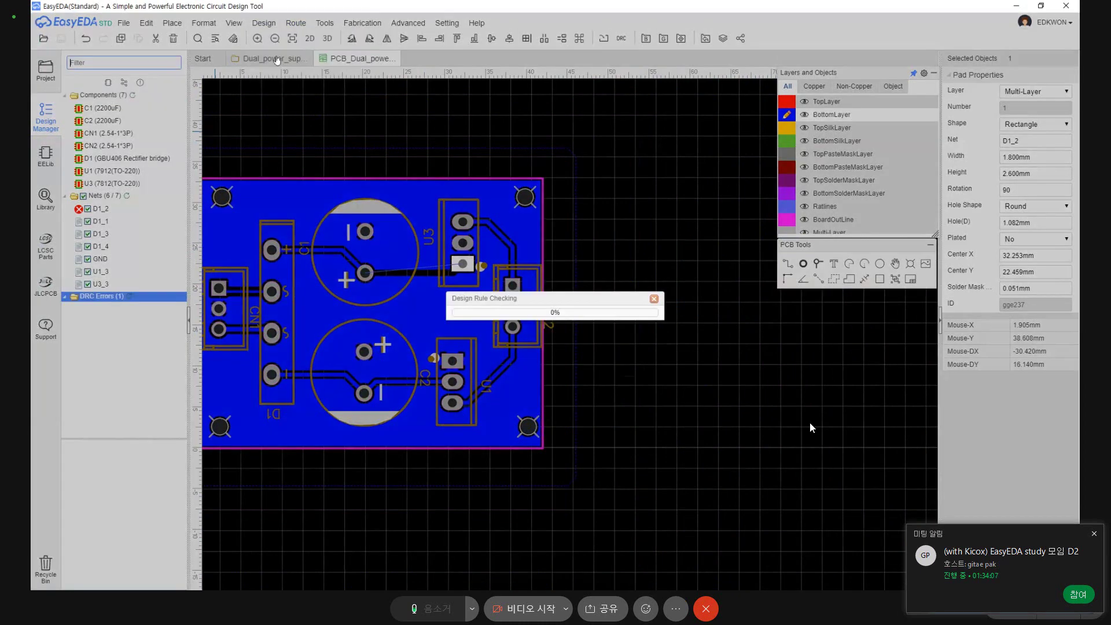
Highlight the D1_2 net without unrouting it and examine the gap between C1 and U3.
click(102, 209)
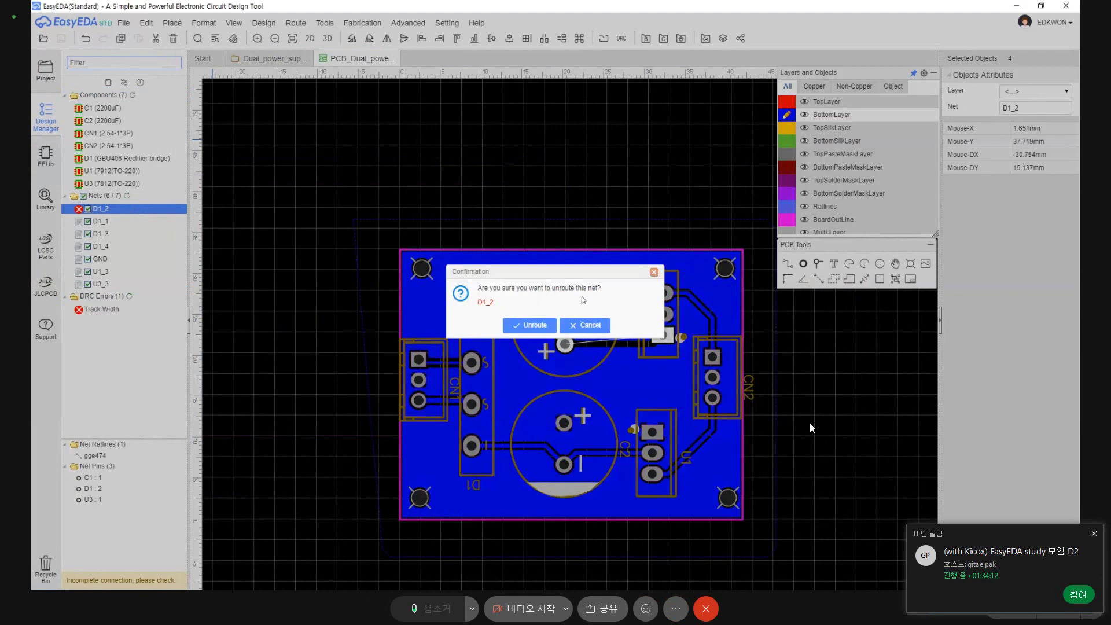
click(566, 324)
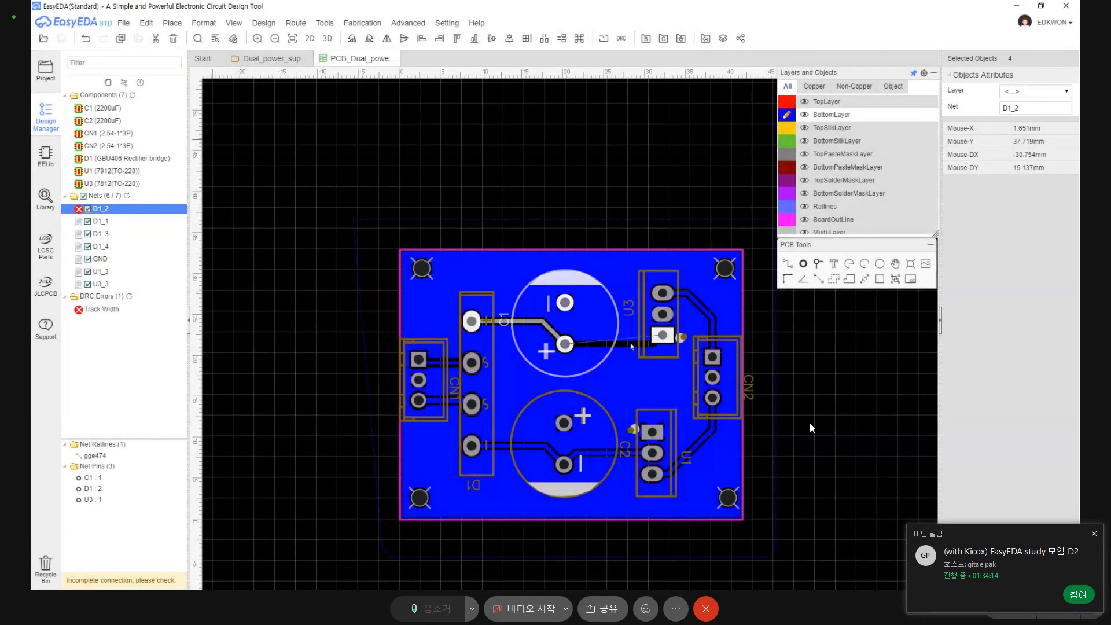
scroll(542, 330, up, 4)
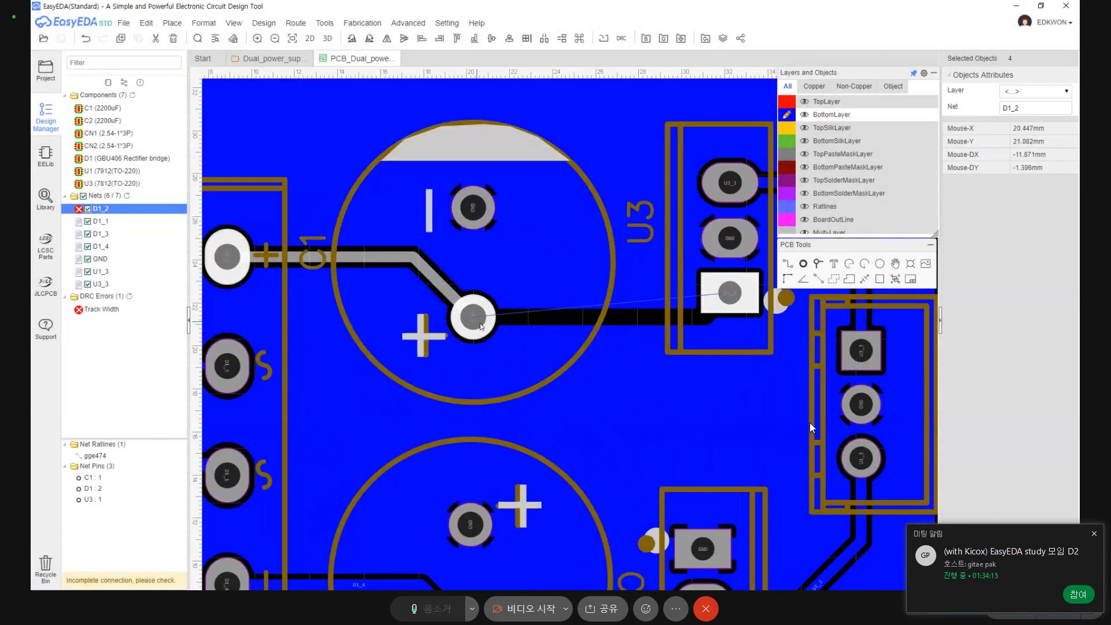
Locate the Track Width error at CN1 and set the D1_3 track's width to 0.9 mm.
click(78, 309)
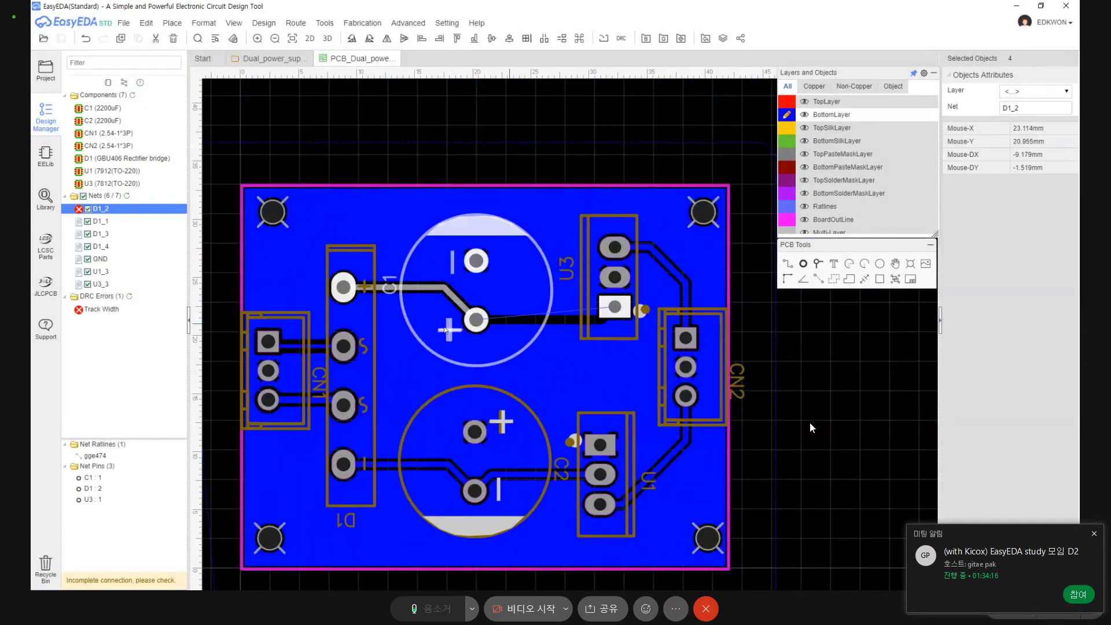
click(84, 312)
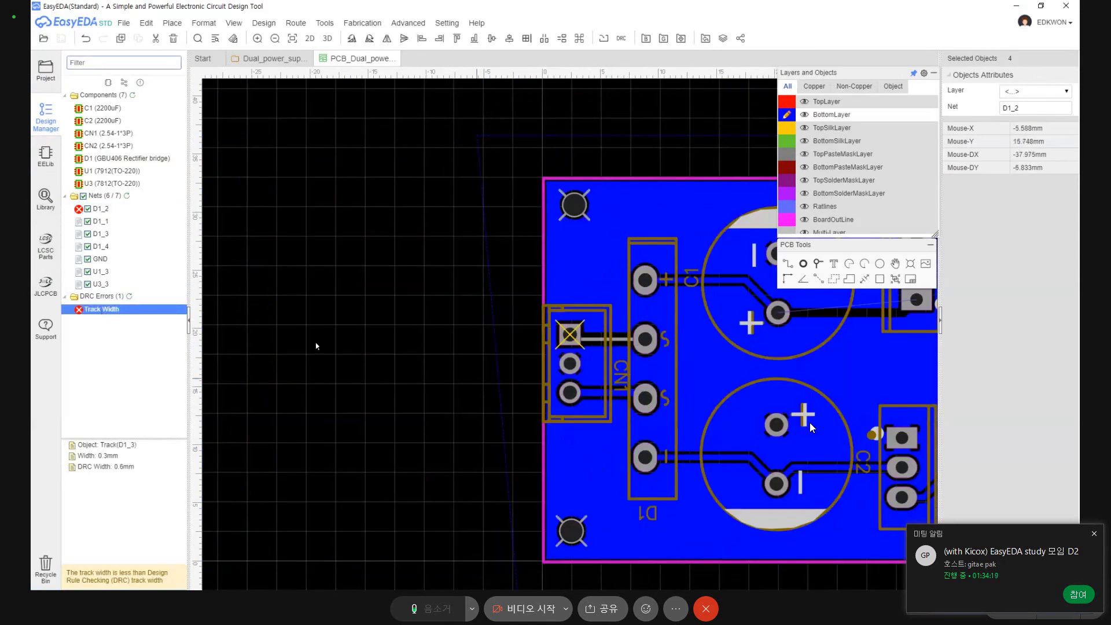
click(112, 315)
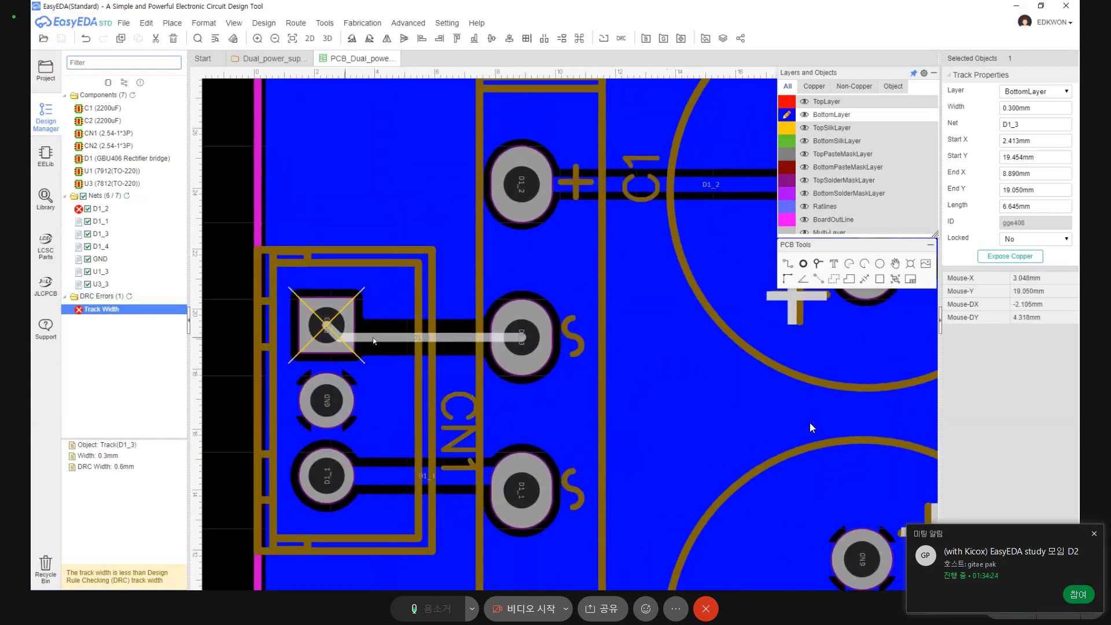
triple_click(1034, 111)
text(0)
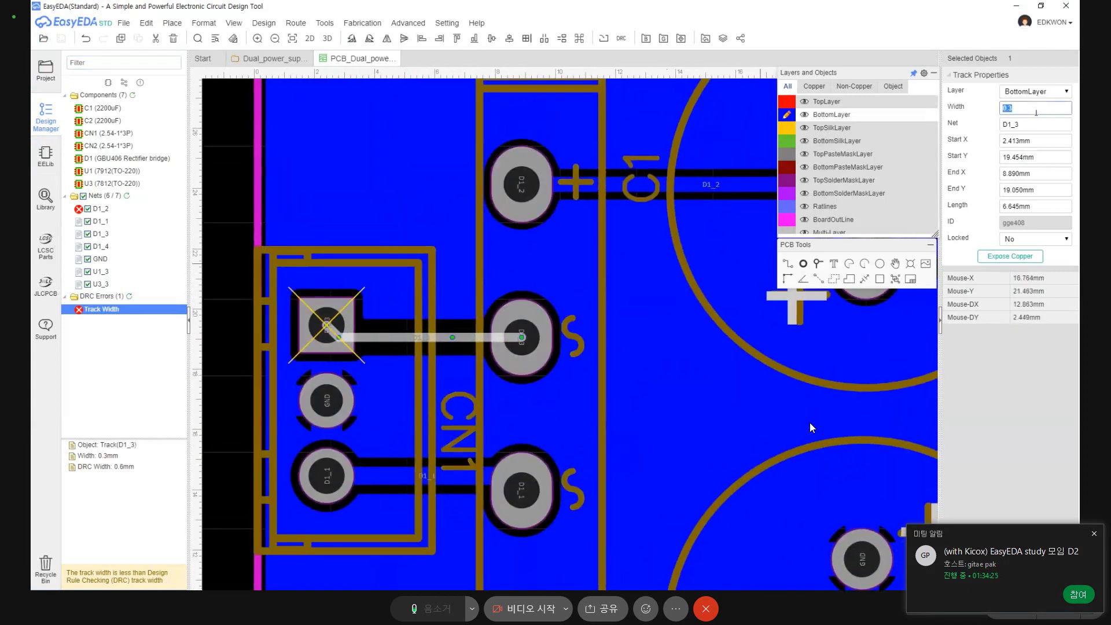
text(.9)
key(Return)
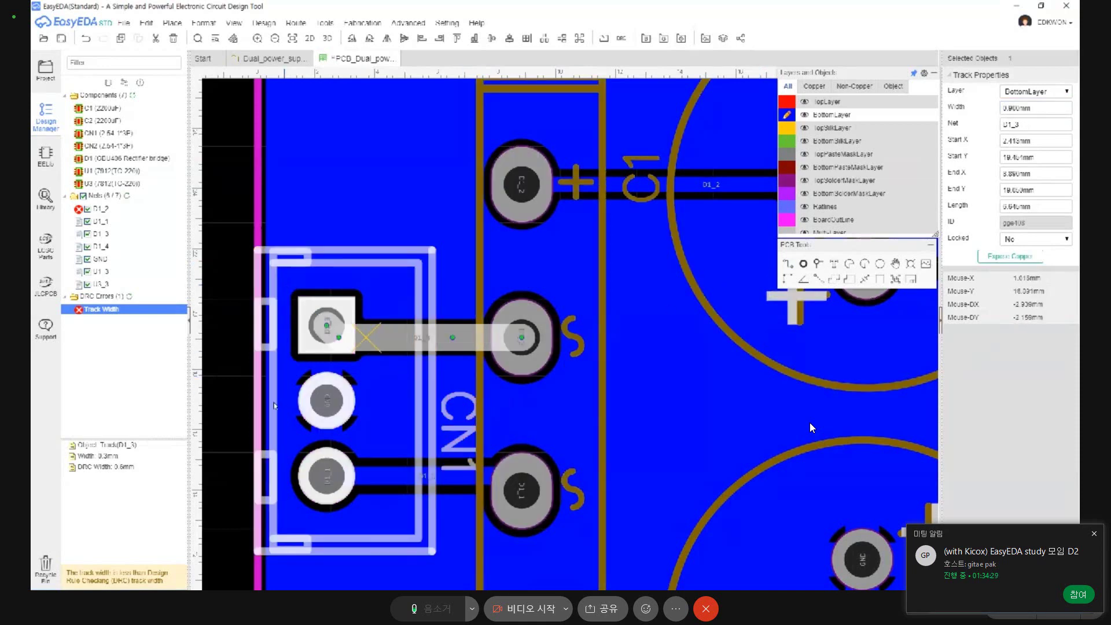
Save the PCB, rerun the design rule check and locate the Clearance (Copper Area - Track) error.
click(172, 23)
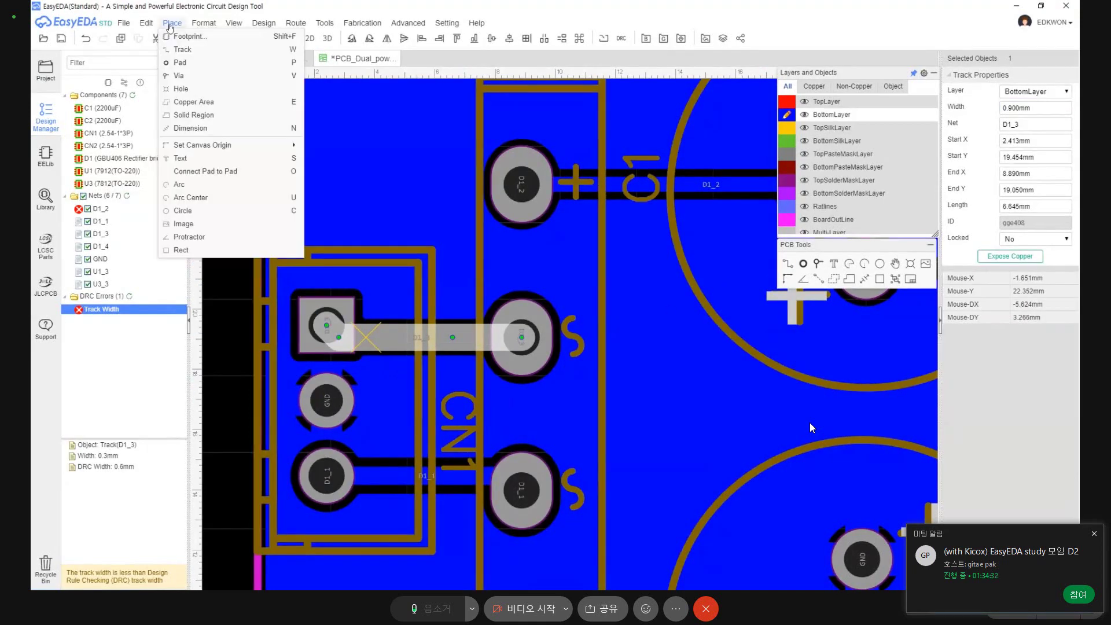
mouse_move(266, 27)
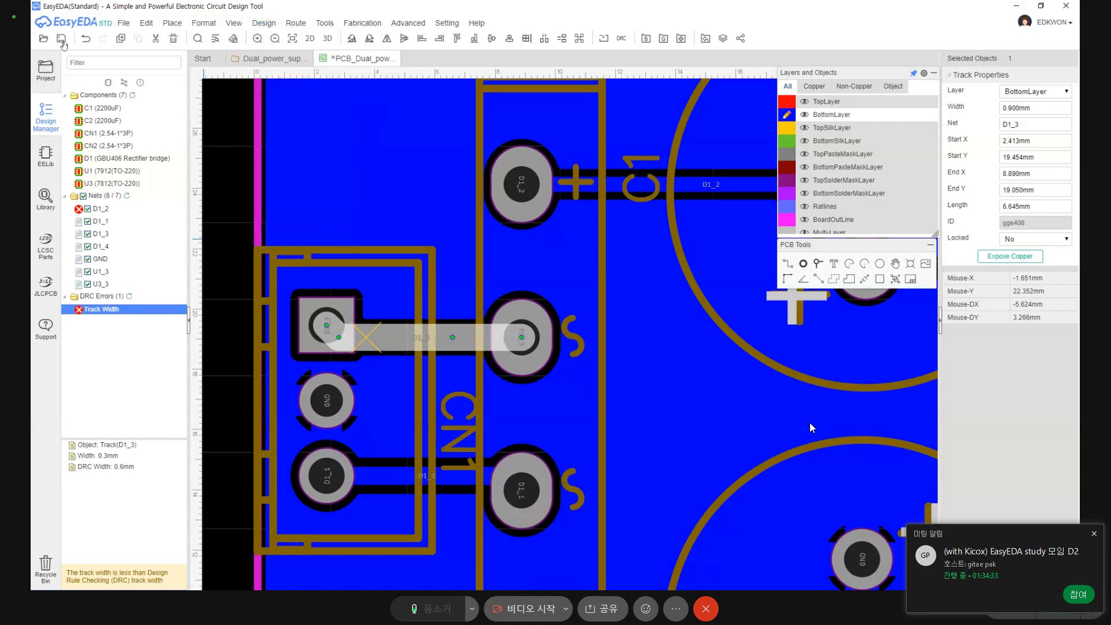
click(297, 24)
mouse_move(268, 25)
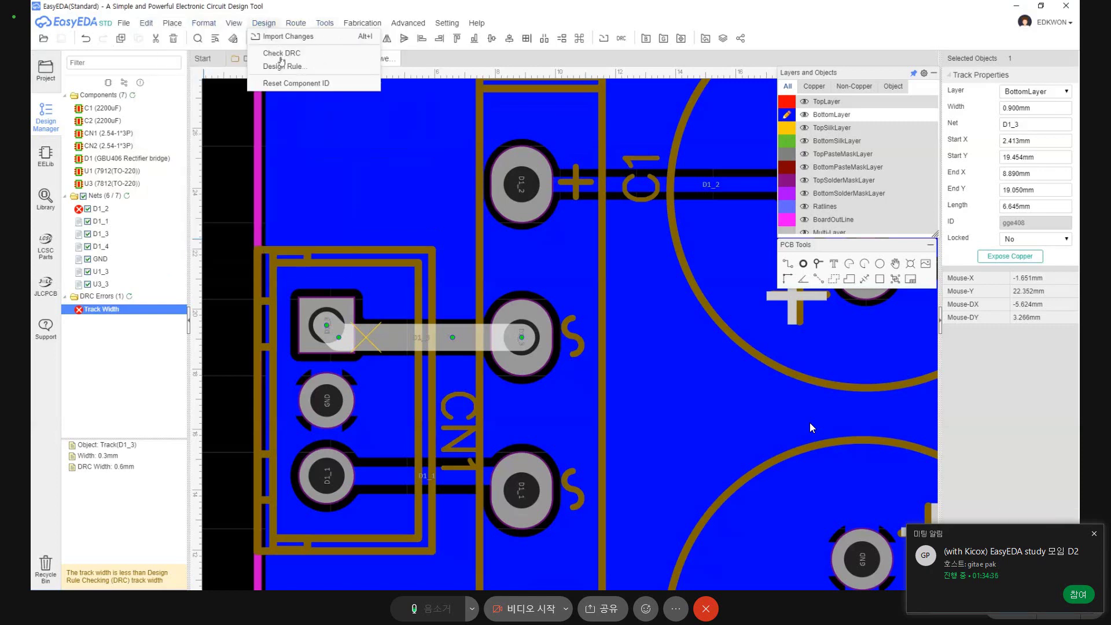
click(282, 55)
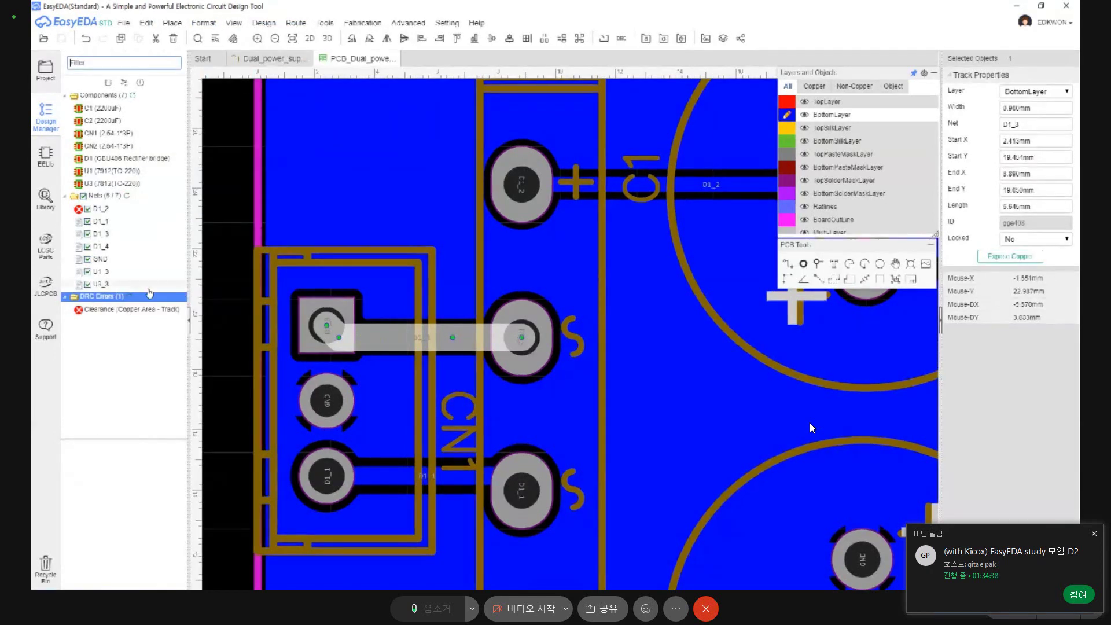
click(154, 310)
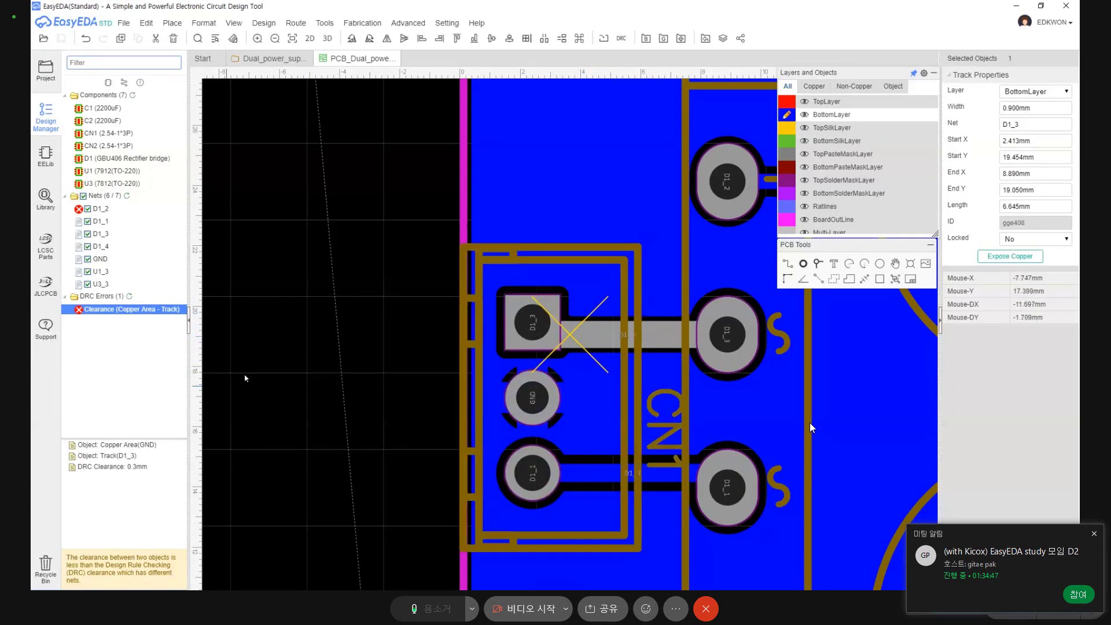
Compare the AC design rule's track width and clearance with the D1_3 track between CN1 and D1.
click(264, 23)
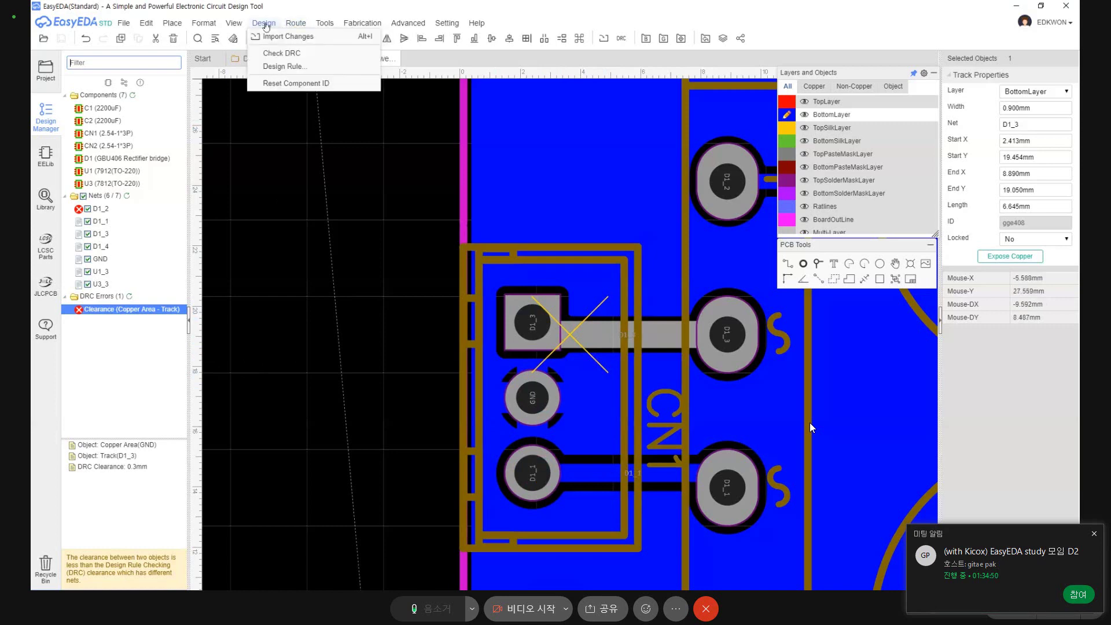
click(285, 67)
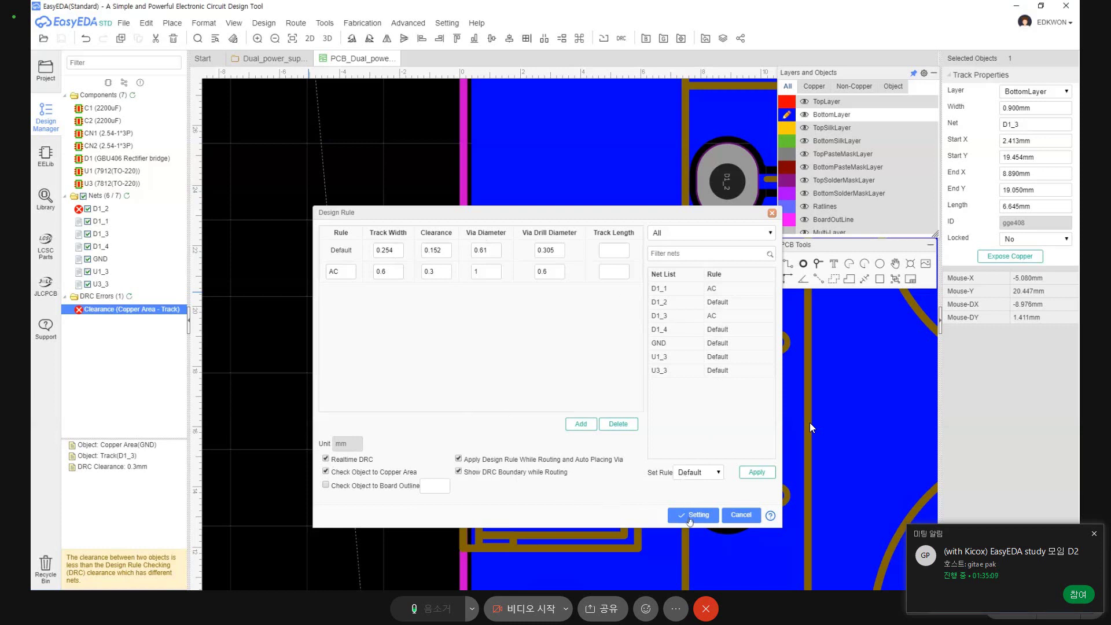
click(741, 514)
scroll(484, 394, down, 3)
right_drag(484, 394, 443, 357)
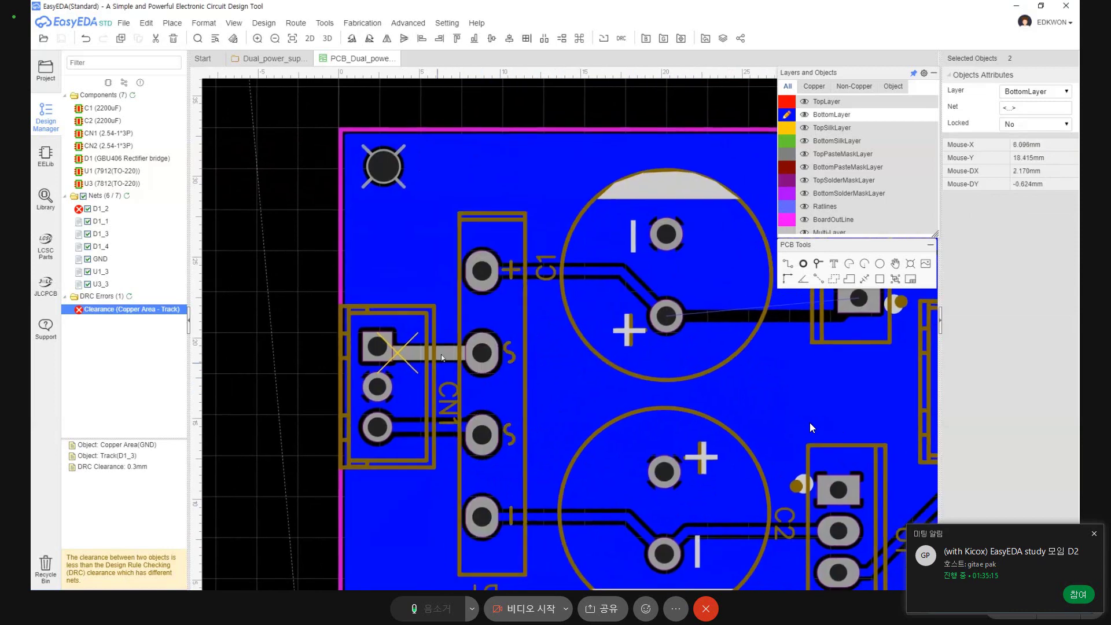
scroll(443, 357, up, 3)
click(296, 23)
click(270, 25)
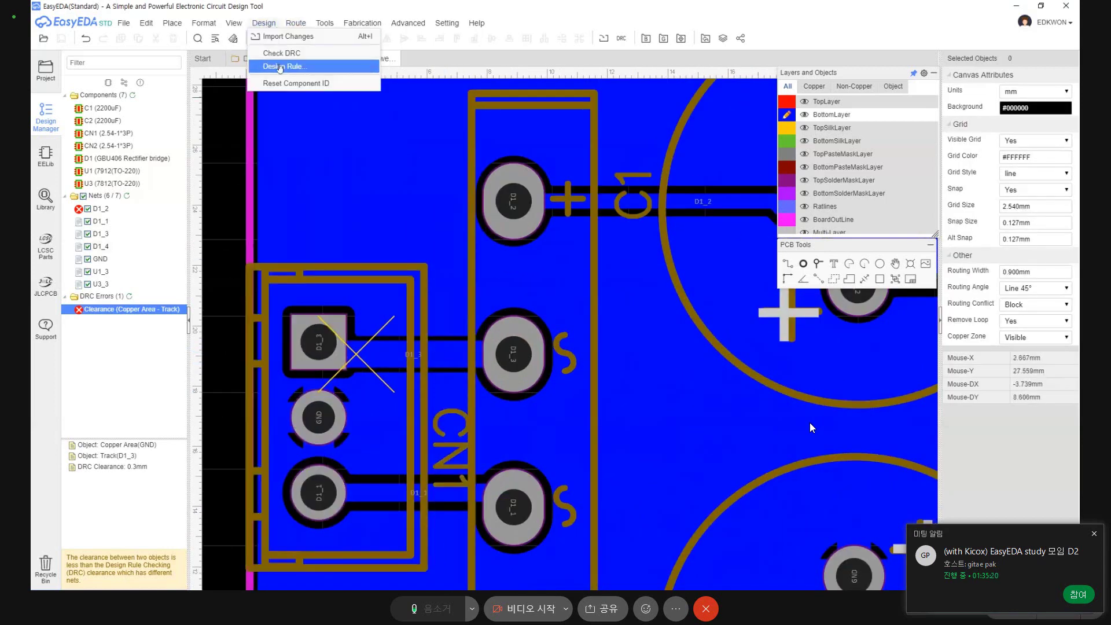
click(318, 67)
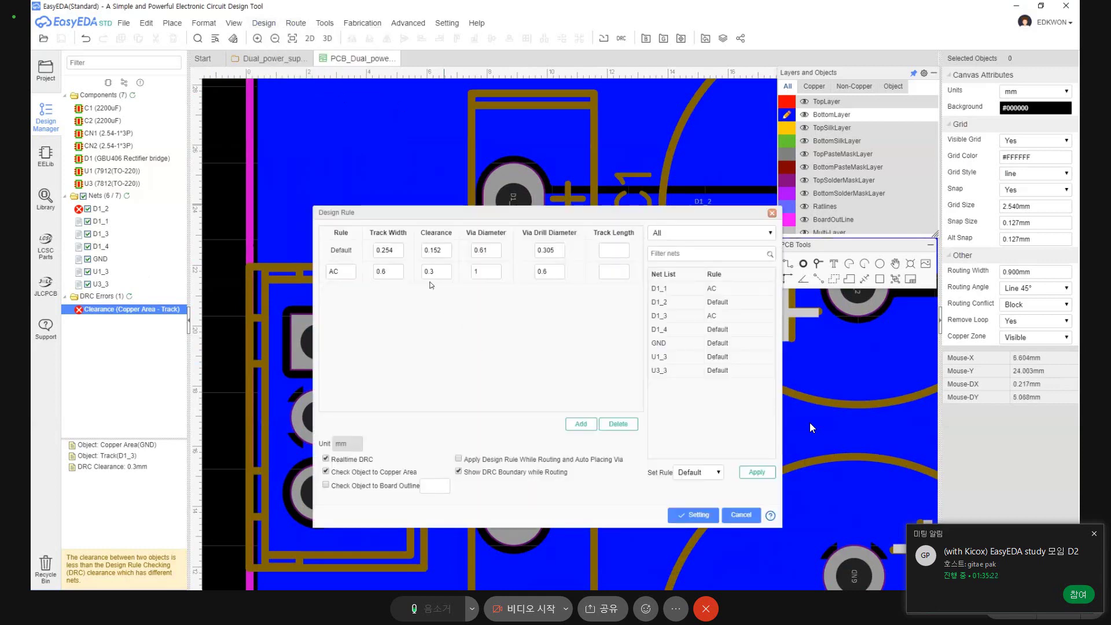
key(ctrl+z)
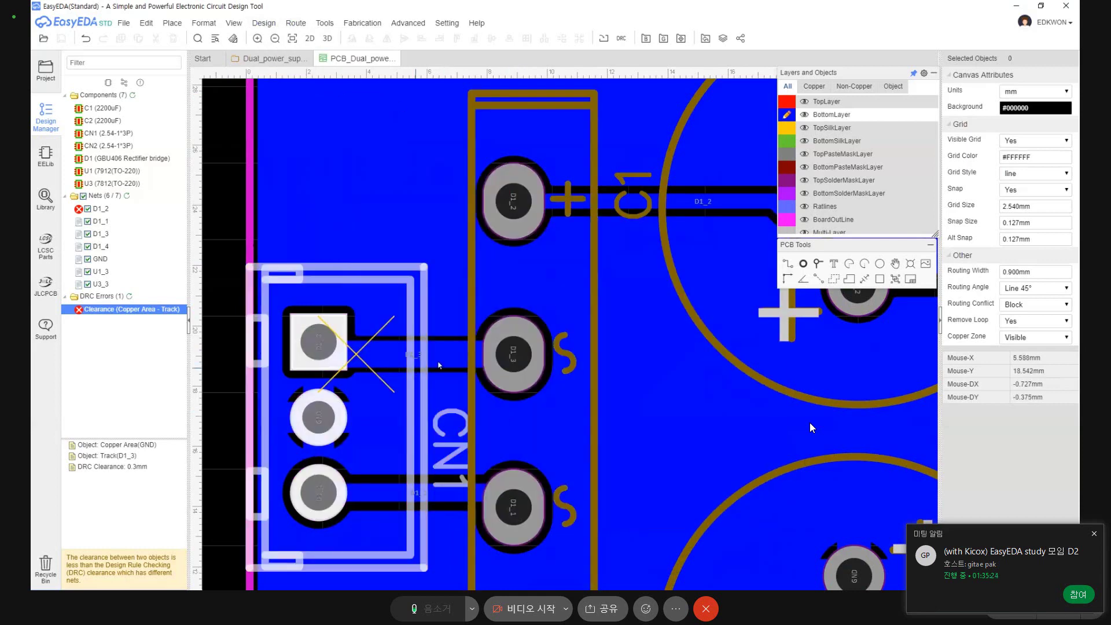
Set the width of the D1_3 track between CN1 and D1 to 0.6 mm.
click(1045, 107)
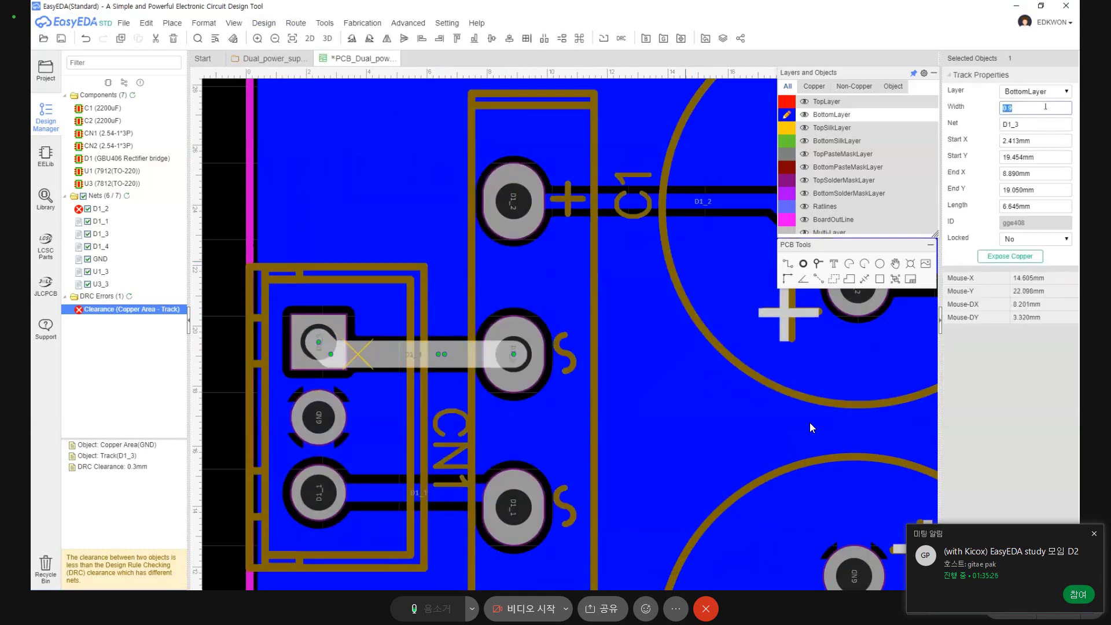
key(Return)
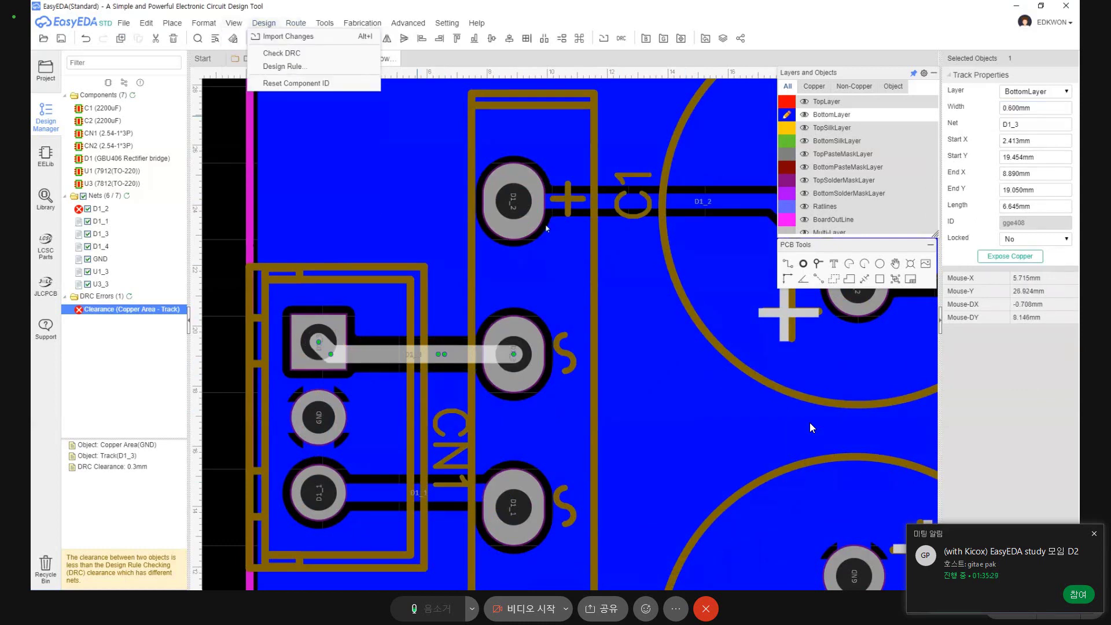
Route a D1_2 track on the bottom layer from C1's positive pad to U3's square pad and select it.
scroll(254, 268, down, 3)
scroll(254, 268, up, 2)
right_drag(255, 268, 429, 248)
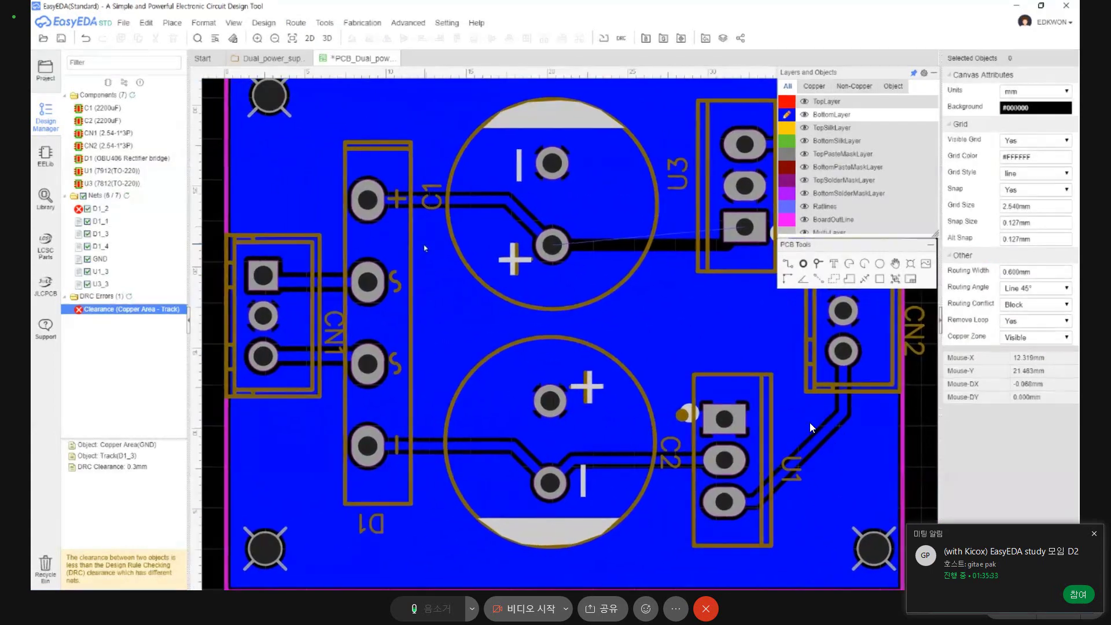
scroll(429, 248, down, 2)
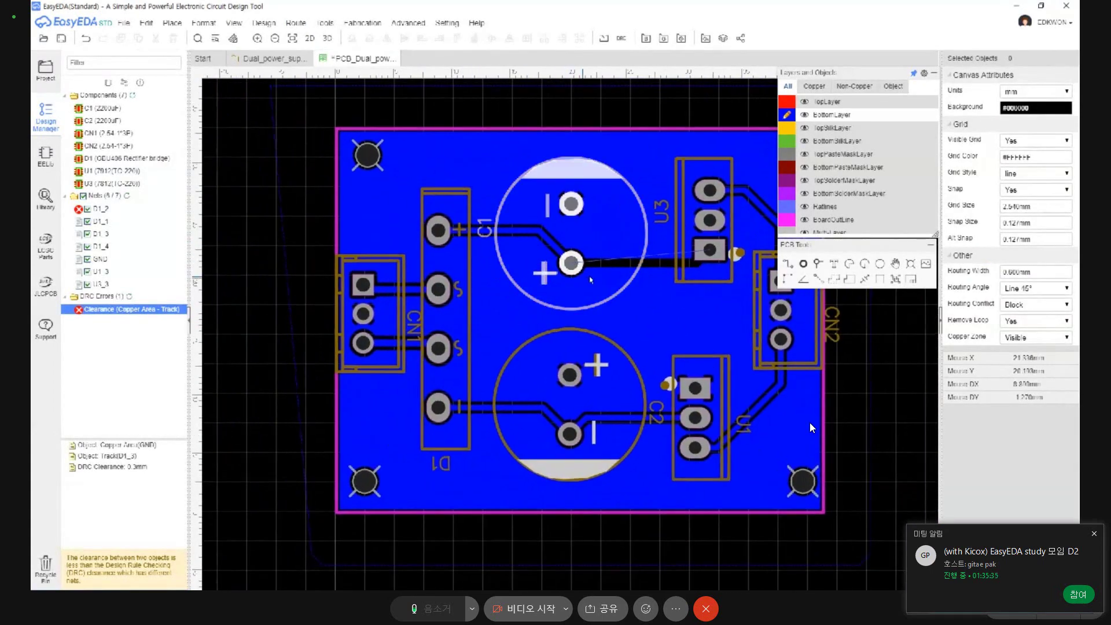
key(w)
click(571, 263)
click(711, 250)
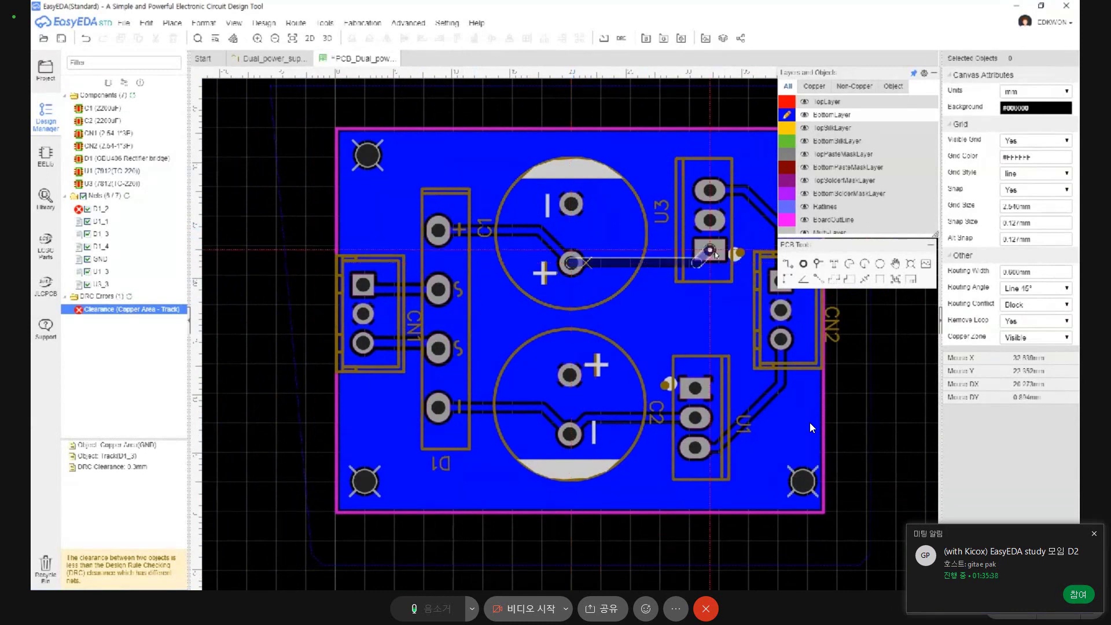
click(663, 264)
click(663, 266)
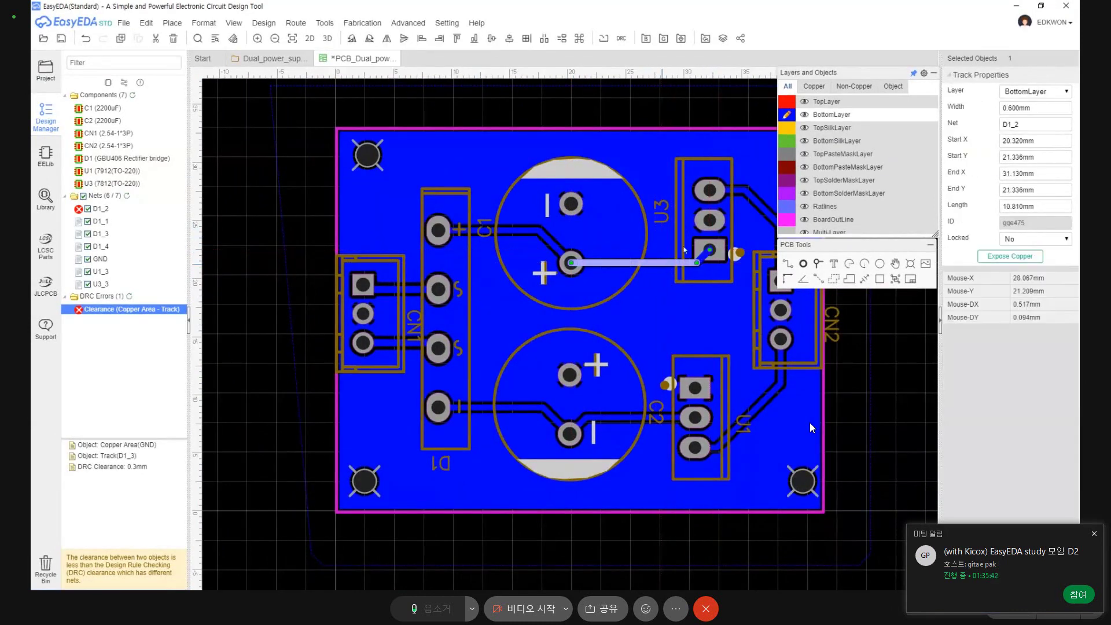
Set the width of the D1_2 track between C1 and U3 to 0.5 mm and deselect it.
click(1044, 105)
text(0.5)
key(Return)
scroll(665, 284, up, 3)
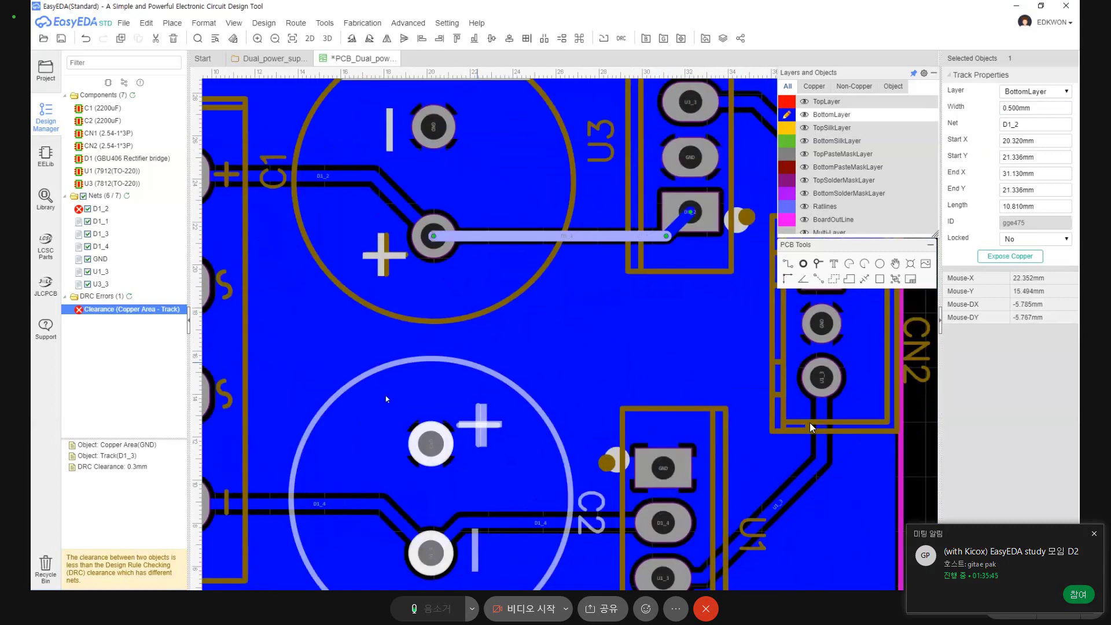
key(Escape)
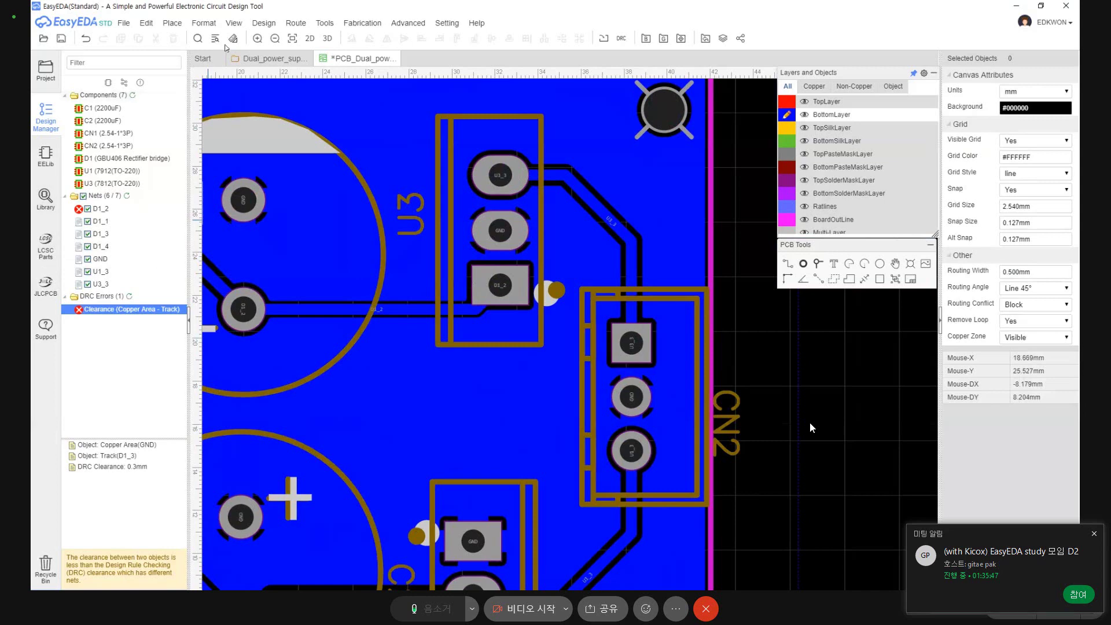
Save the PCB and rerun the design rule check to locate the clearance error between the copper area and the track.
click(235, 23)
click(61, 39)
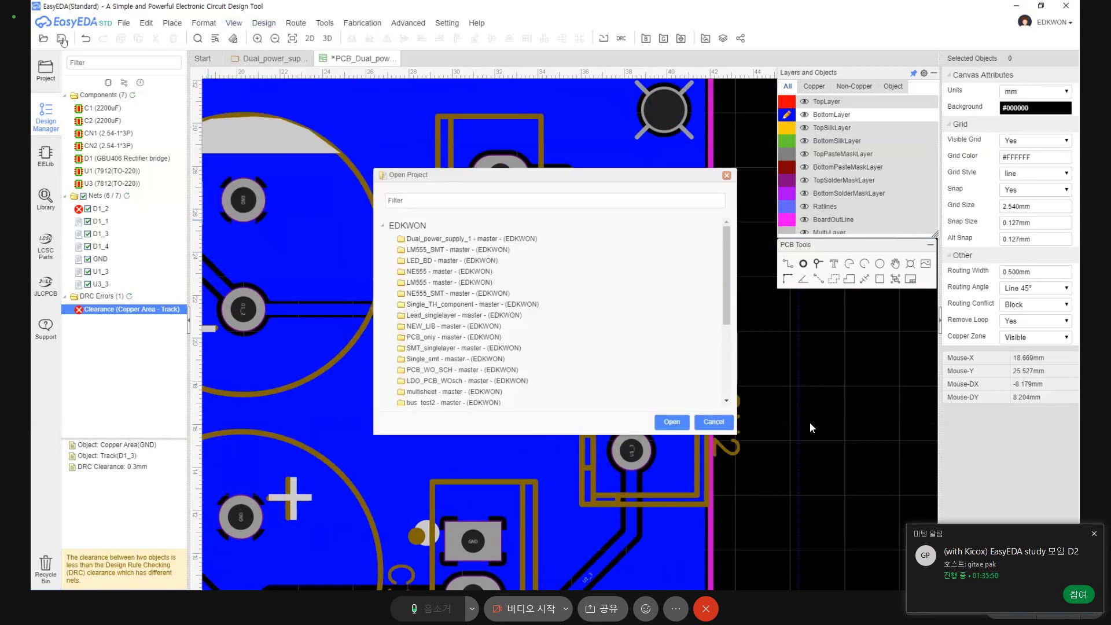
key(Escape)
click(264, 23)
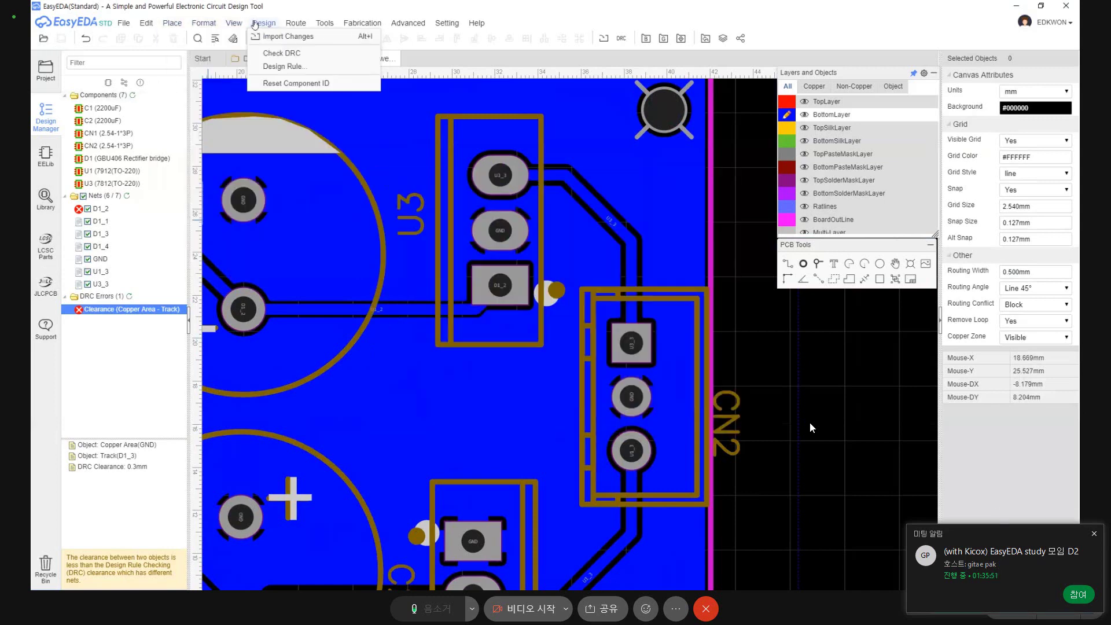
click(266, 53)
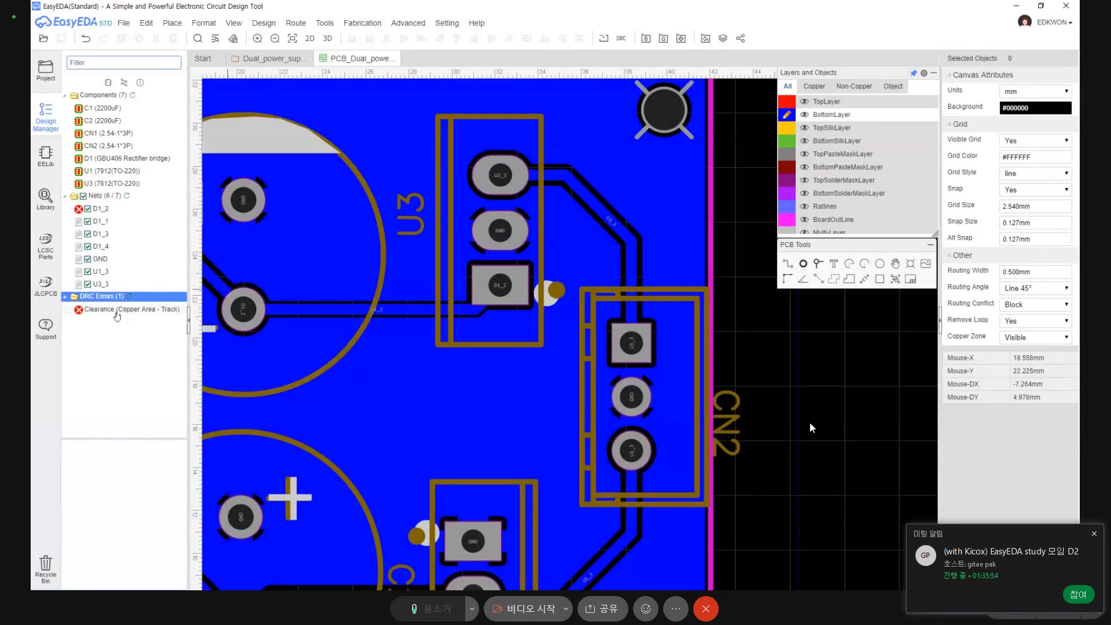
click(117, 314)
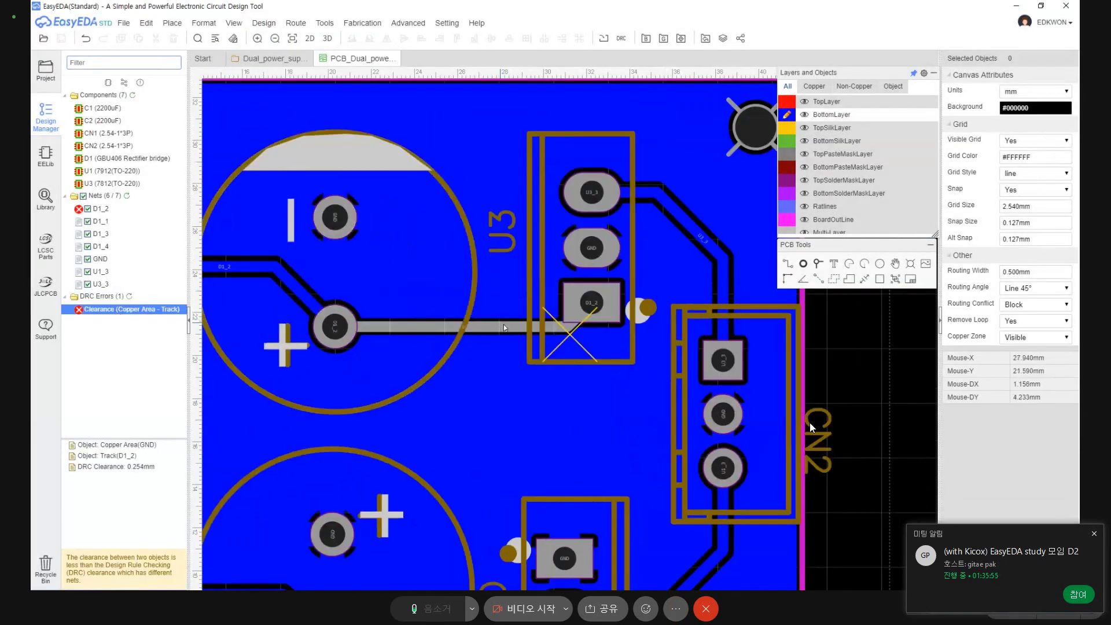
Delete the copper area and the D1_2 track between C1 and U3, and draw a new GND copper area around the board.
key(k)
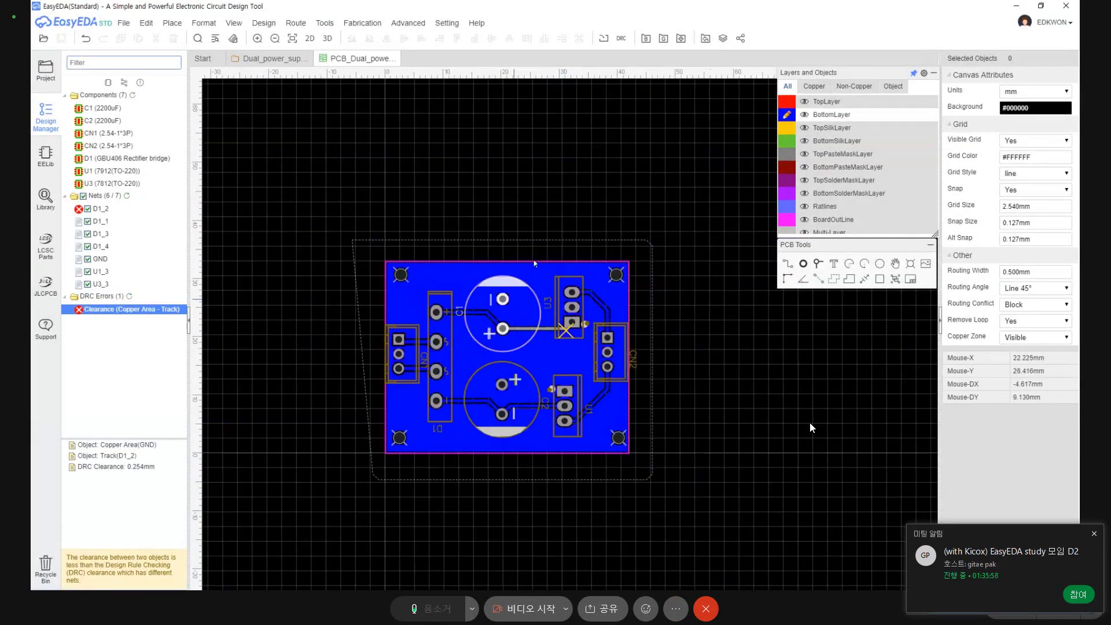
key(Delete)
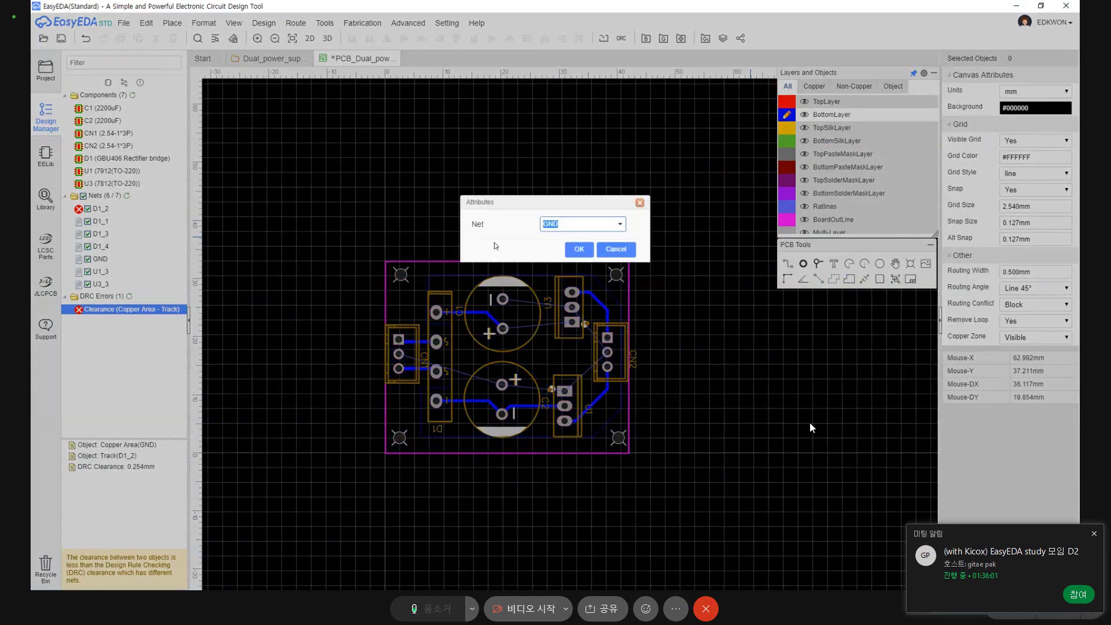
click(579, 255)
click(669, 442)
double_click(355, 465)
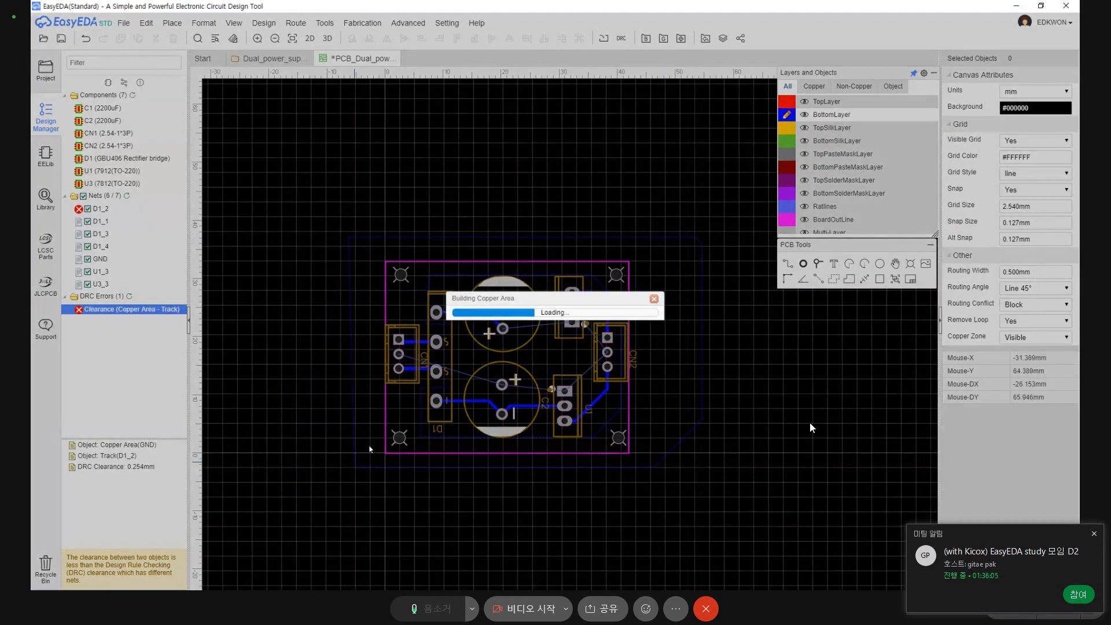
Save the PCB, rerun the design rule check and examine the connection between C1 and U3.
click(234, 22)
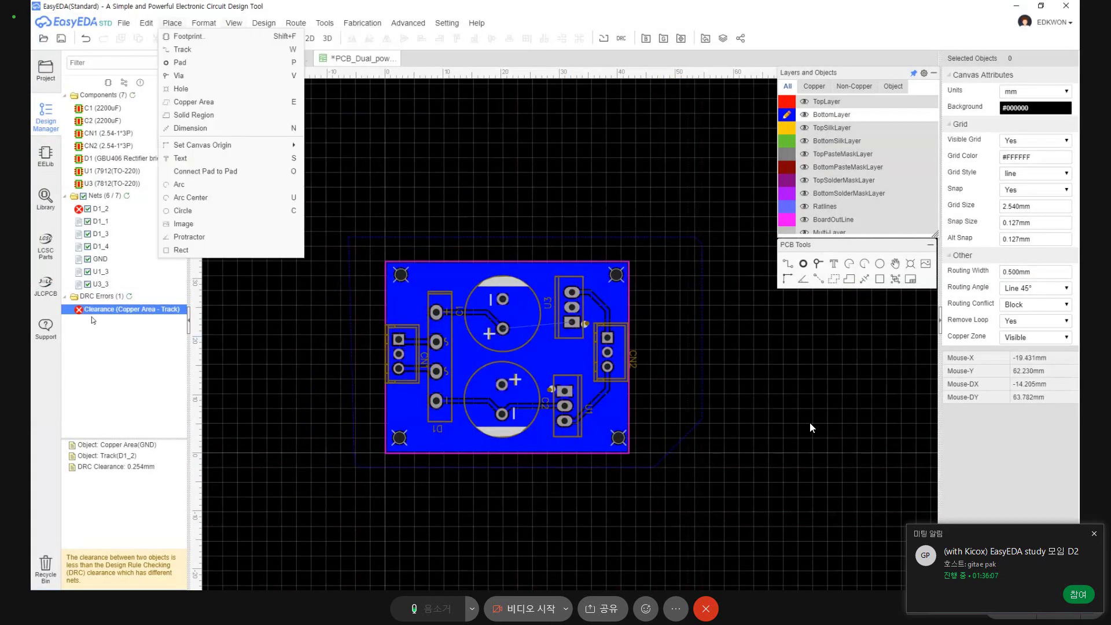
click(263, 22)
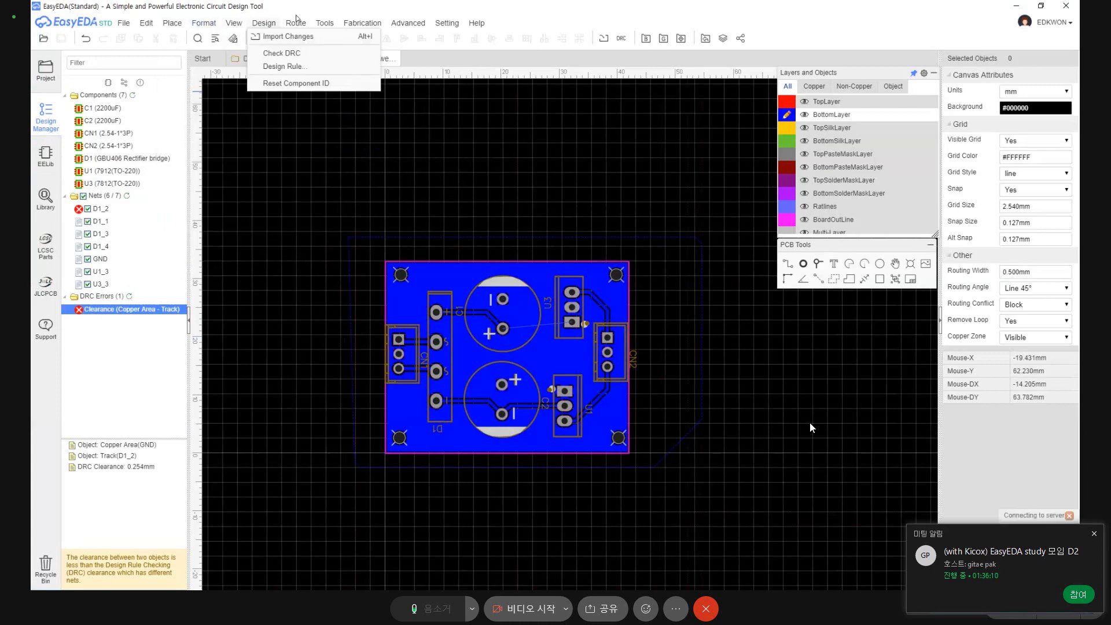
click(274, 53)
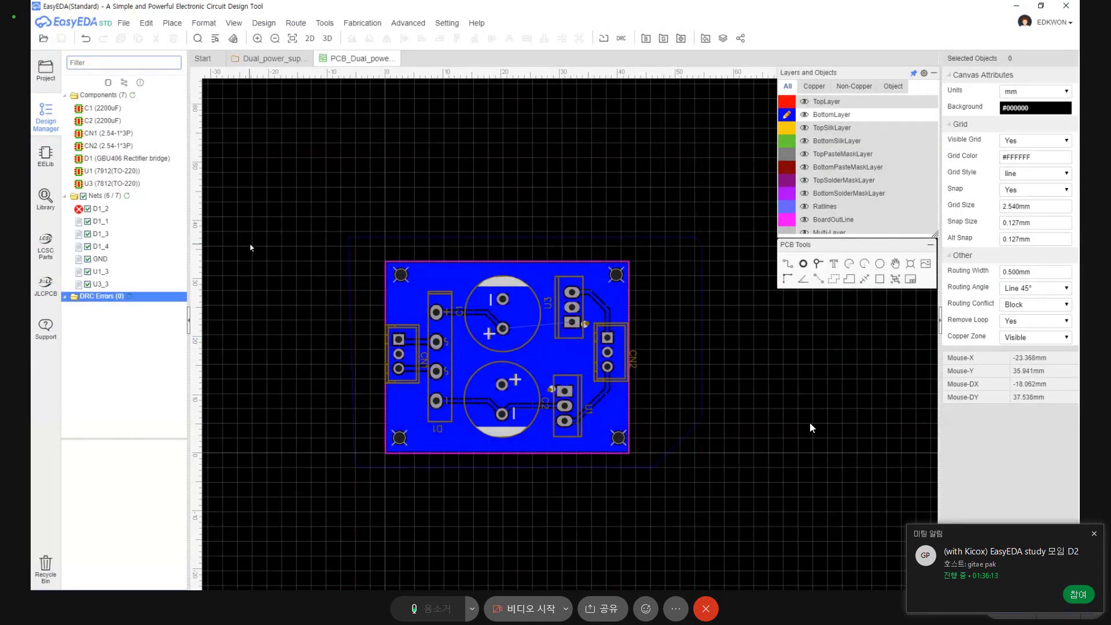
scroll(579, 341, up, 3)
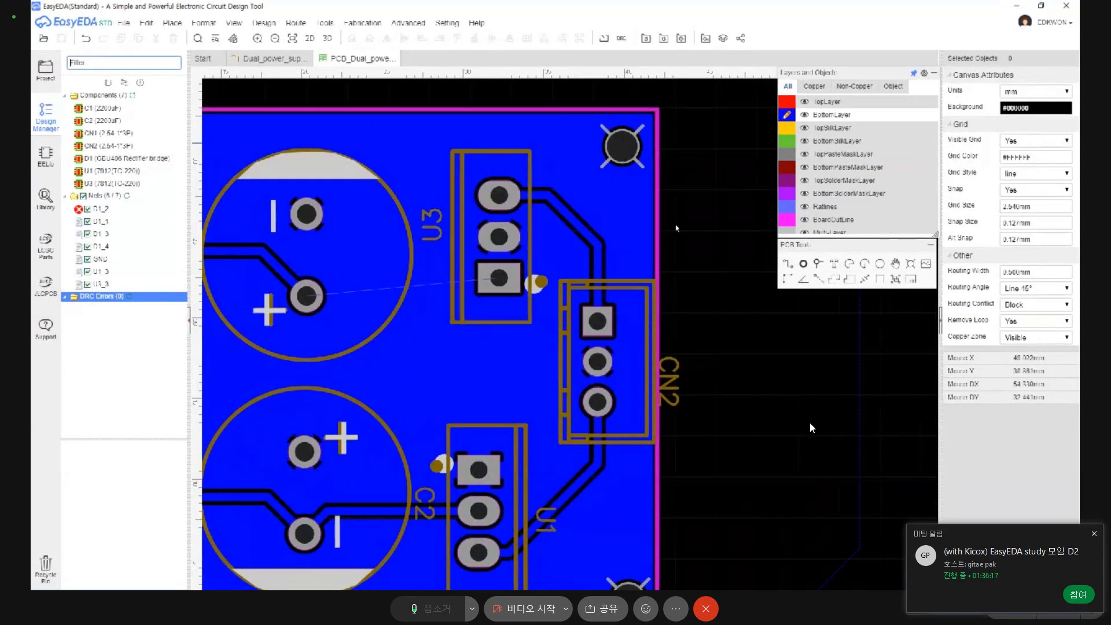
Delete the GND copper area and route a D1_2 bottom-layer track from C1's positive pad to U3's square pad.
scroll(677, 228, down, 2)
click(814, 496)
key(Delete)
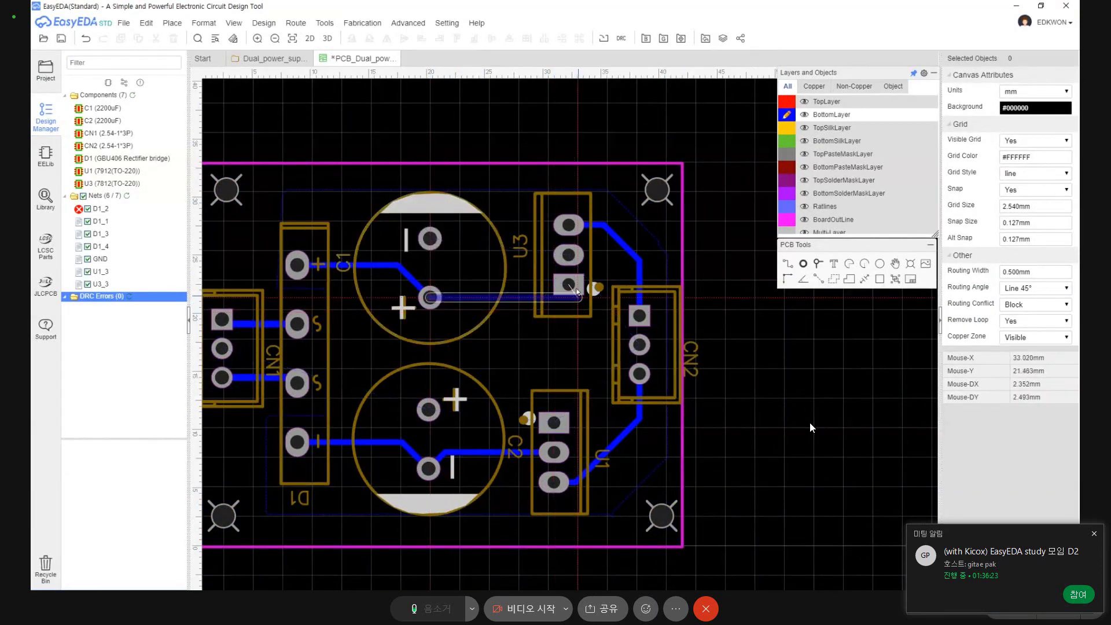
click(550, 285)
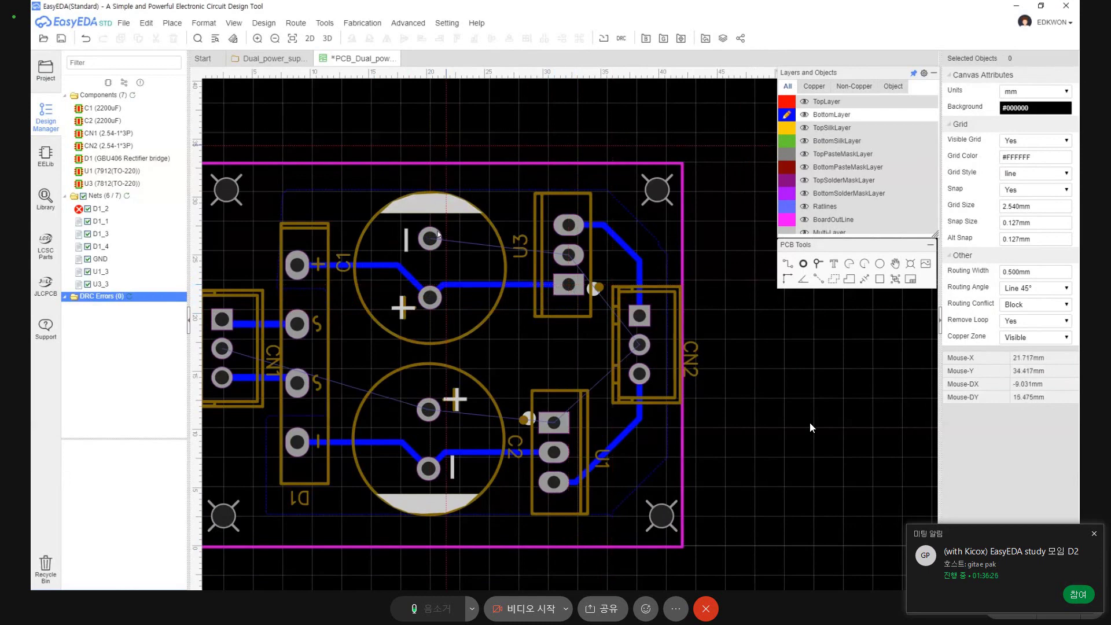
Draw a new bottom-layer copper area on the GND net enclosing the whole board outline.
scroll(438, 235, down, 2)
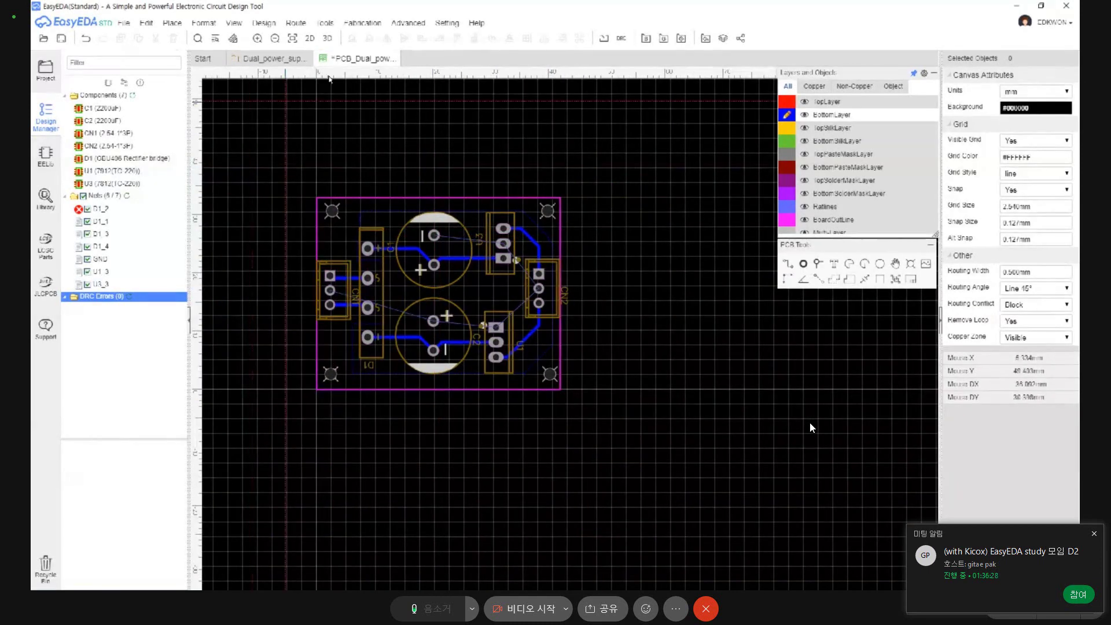
click(834, 279)
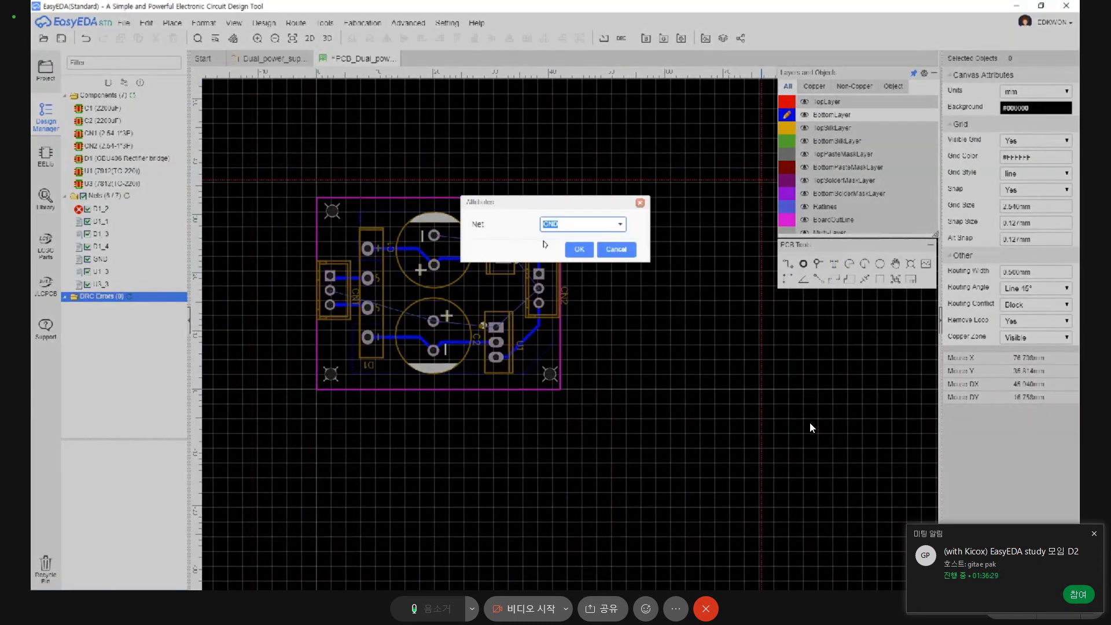
click(579, 249)
click(301, 167)
click(595, 185)
click(595, 416)
click(302, 416)
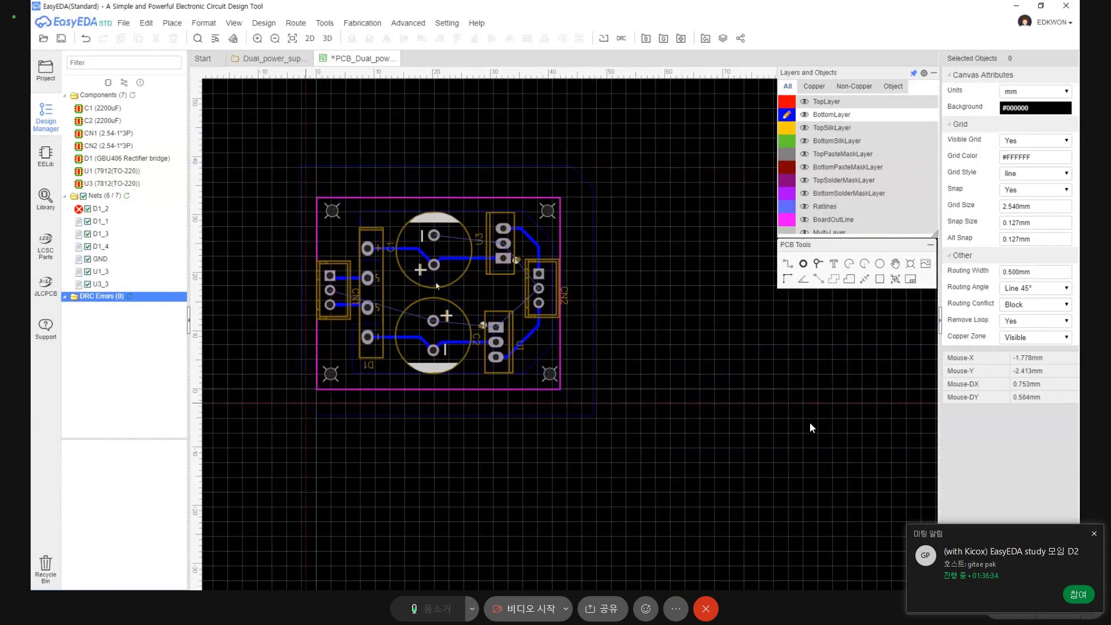
double_click(280, 384)
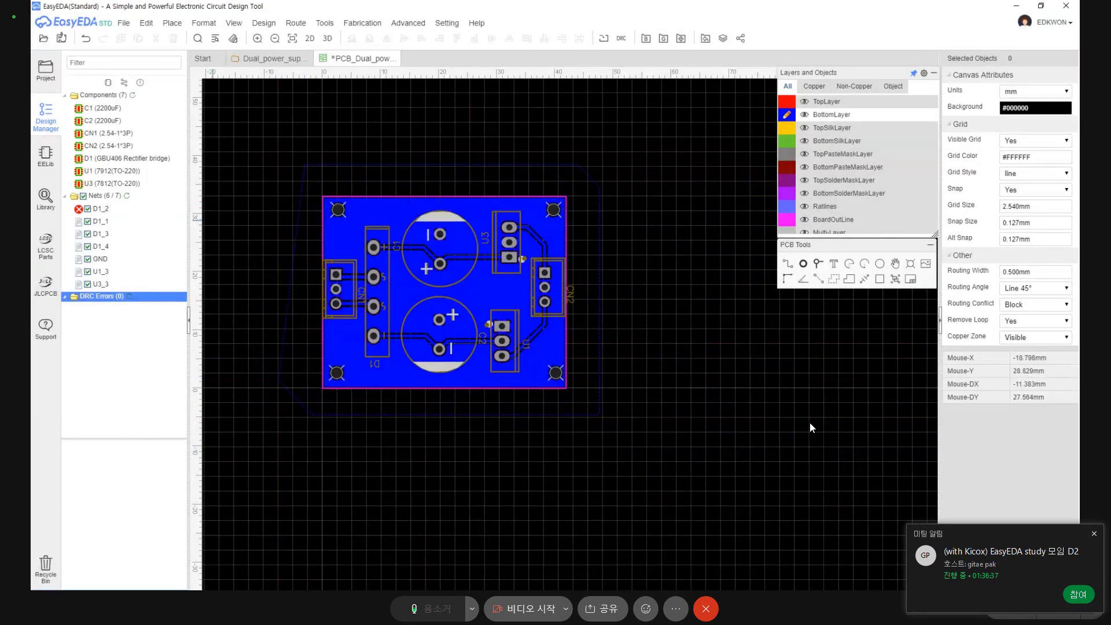
Save the PCB with its rebuilt copper area and rerun the design rule check on the whole board.
click(124, 23)
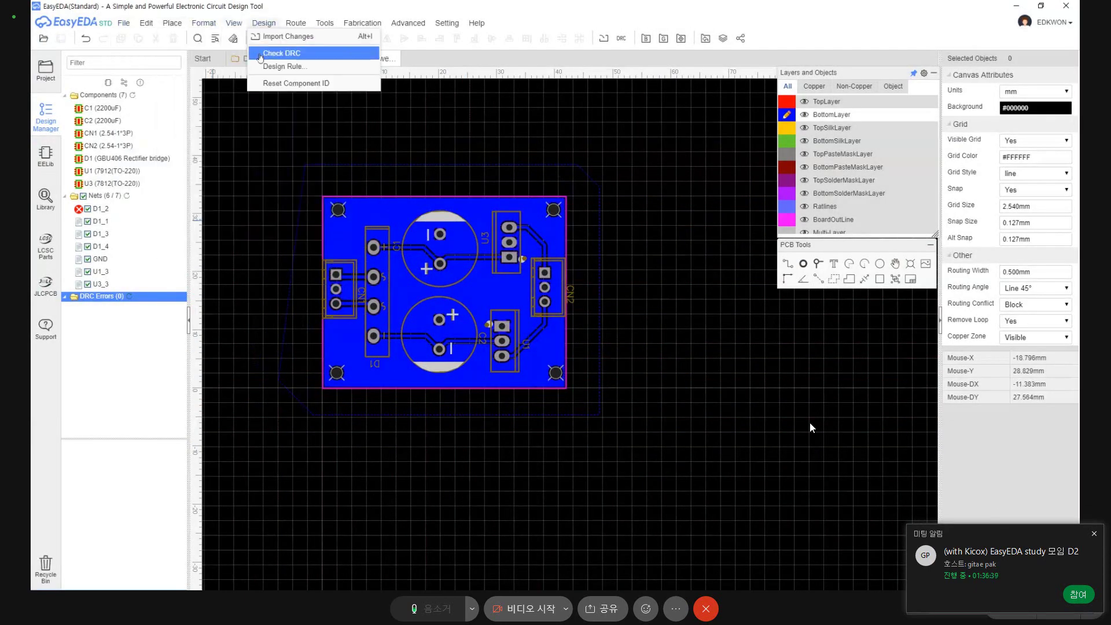
click(262, 53)
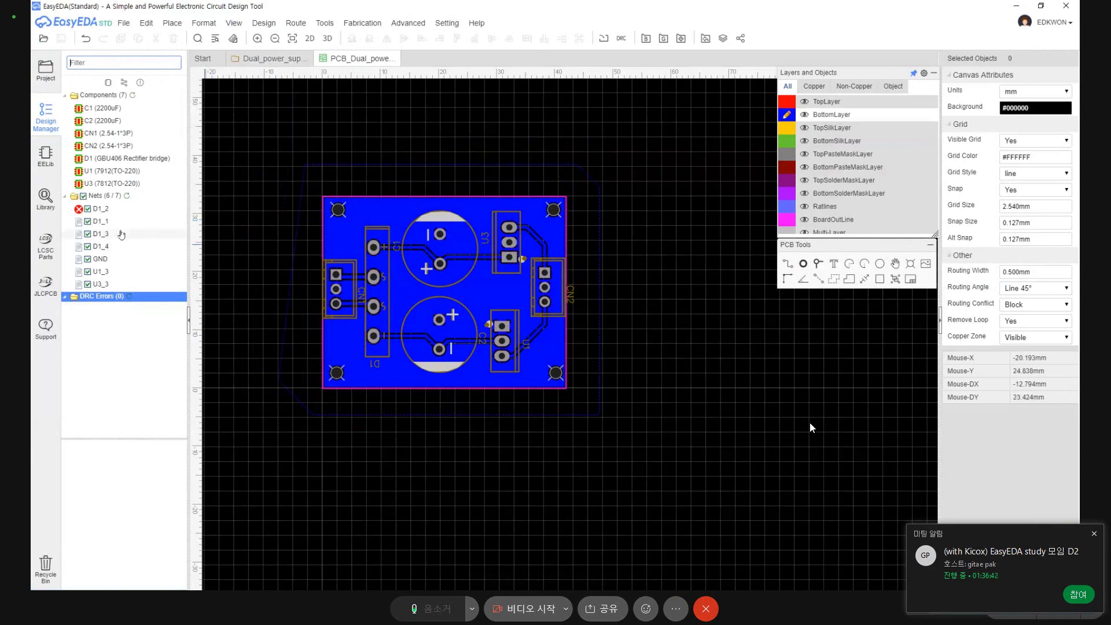
scroll(279, 265, up, 3)
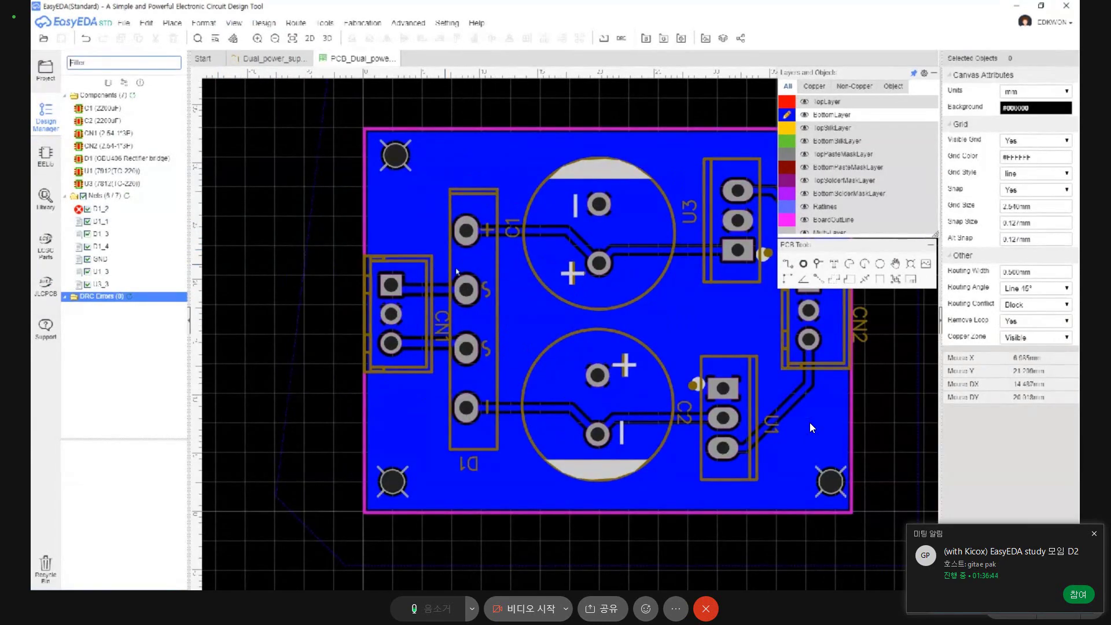
scroll(457, 271, down, 2)
right_drag(457, 270, 303, 282)
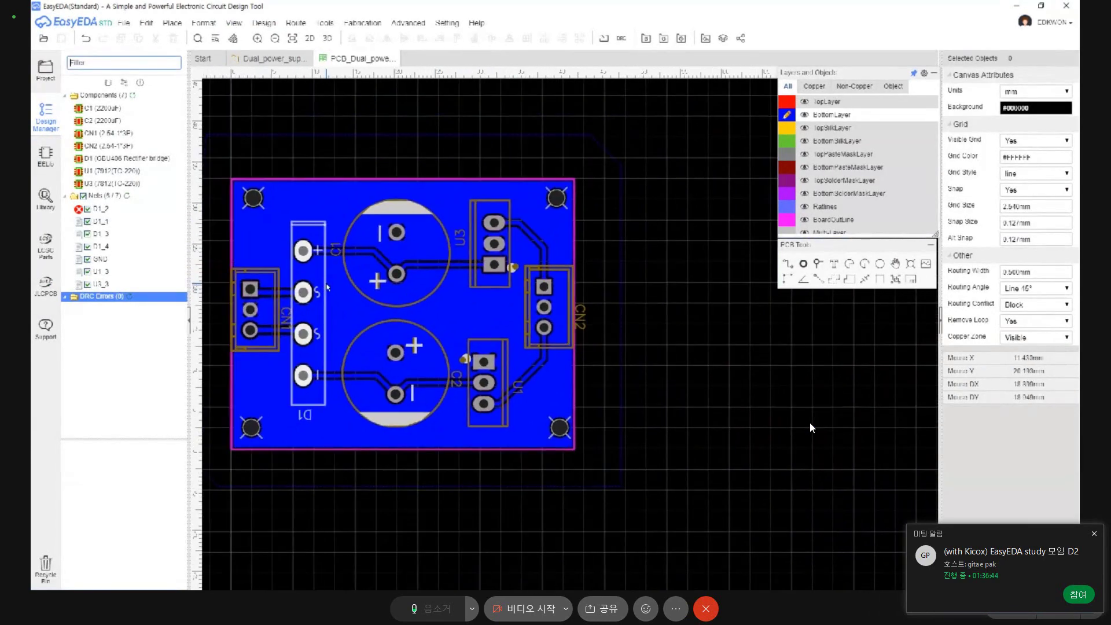
Refresh the net, component and DRC error lists, and switch from EasyEDA to the DRC slide.
click(129, 197)
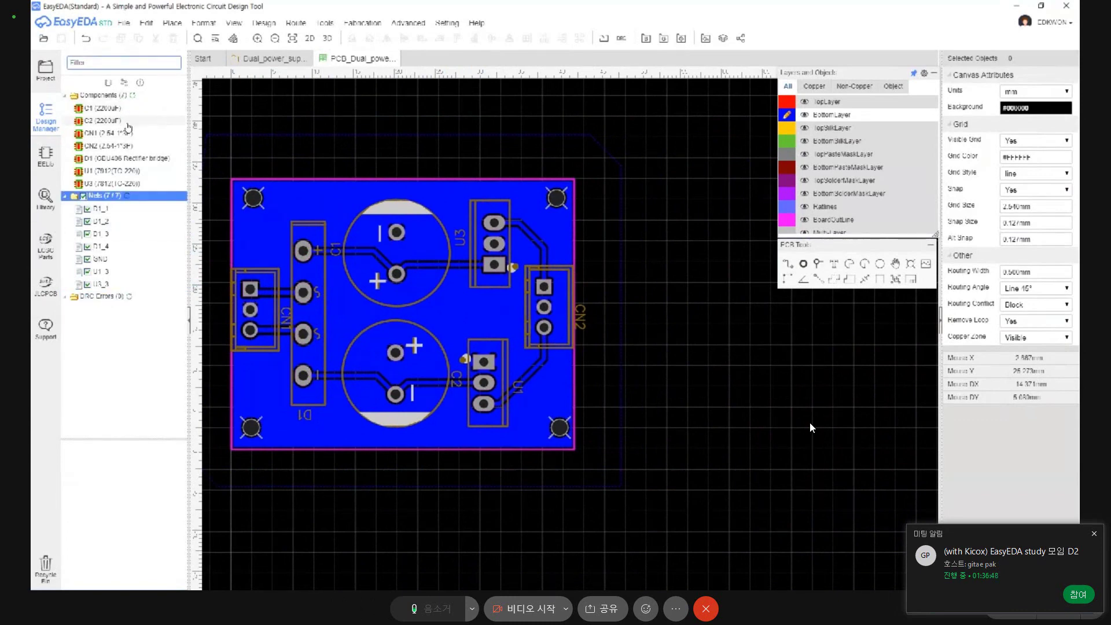
click(132, 95)
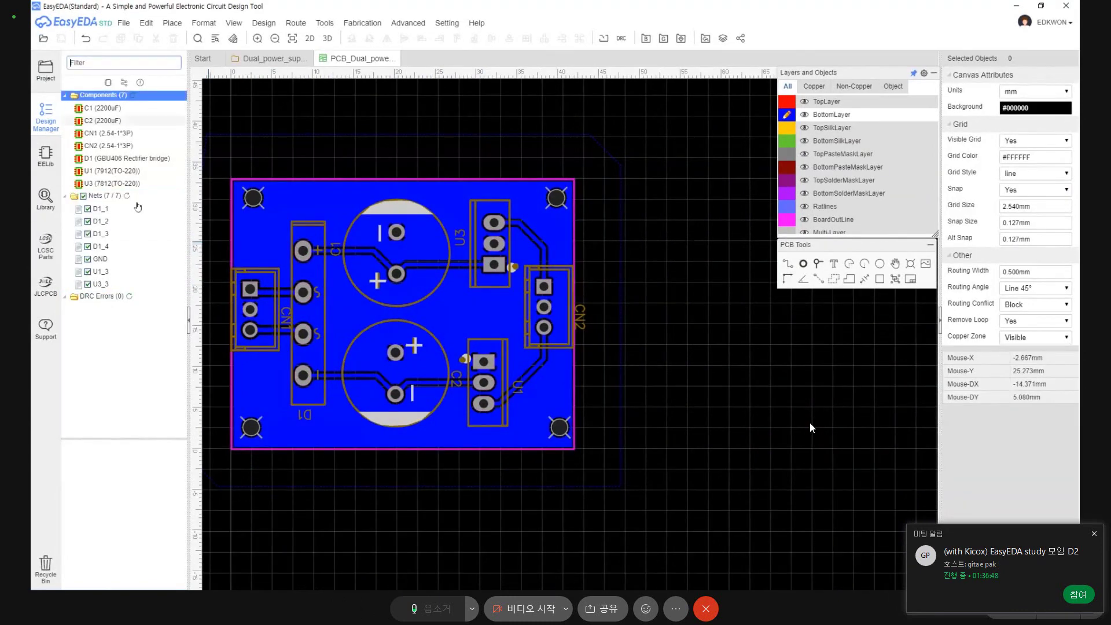
click(132, 298)
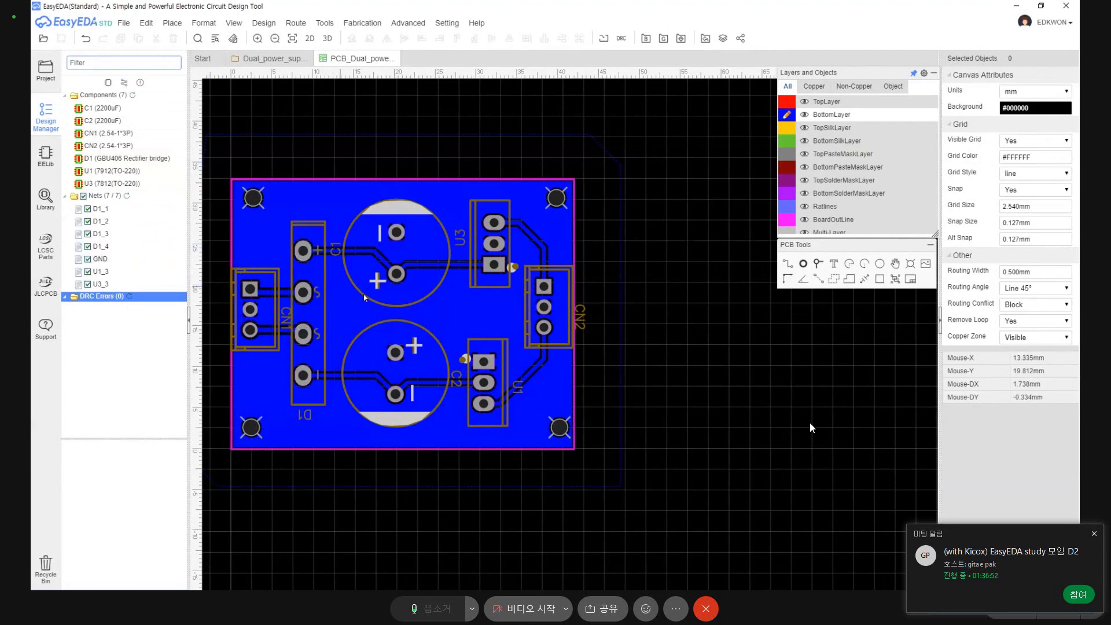
right_drag(364, 297, 474, 301)
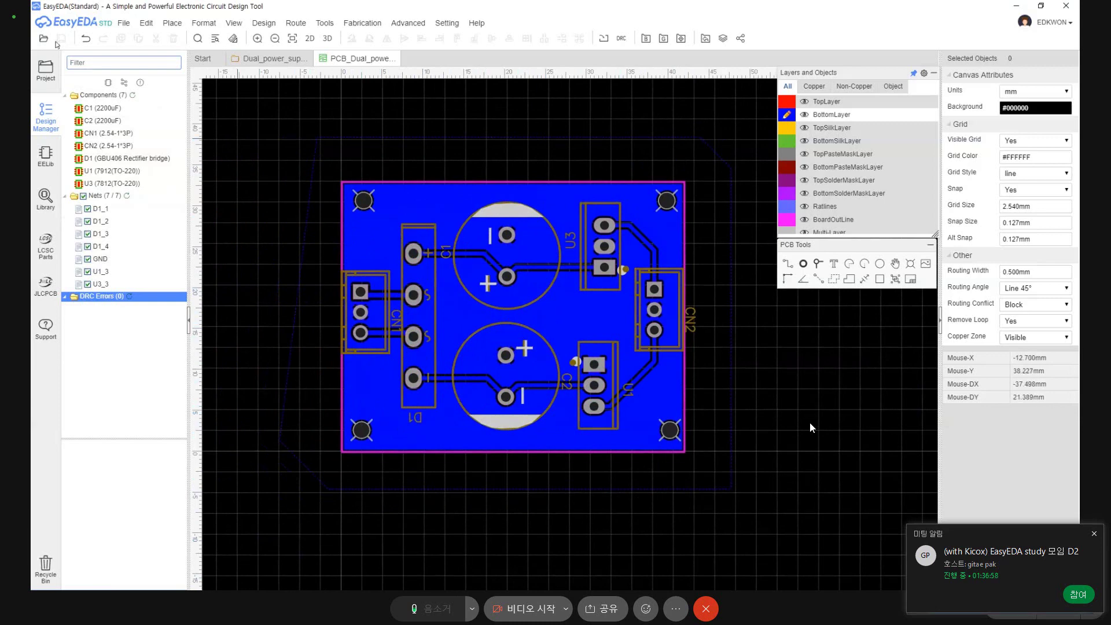
click(1016, 7)
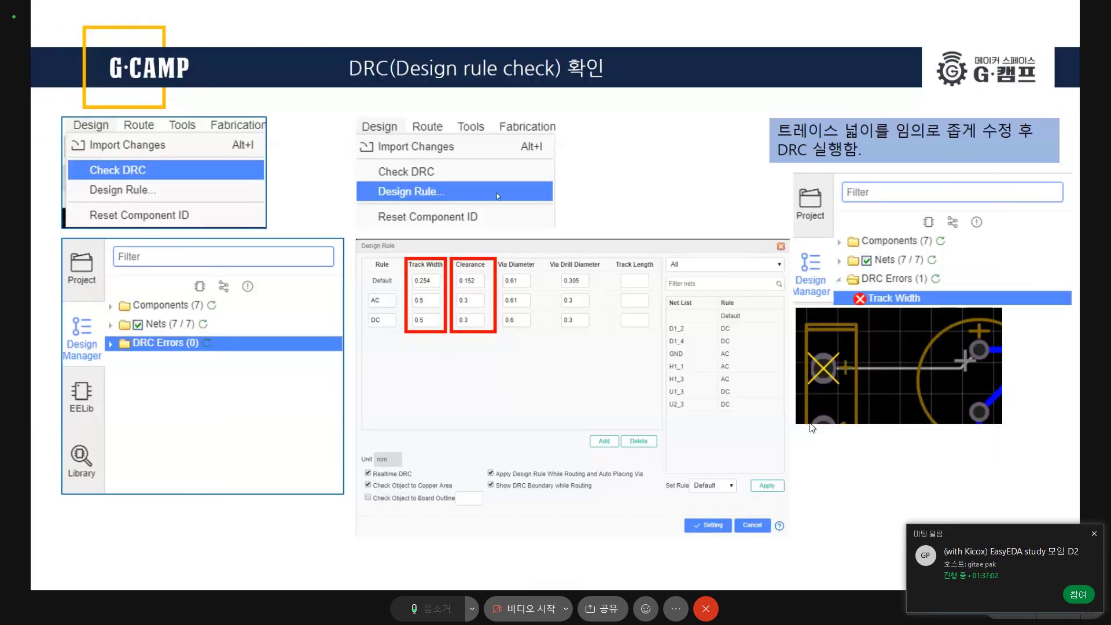